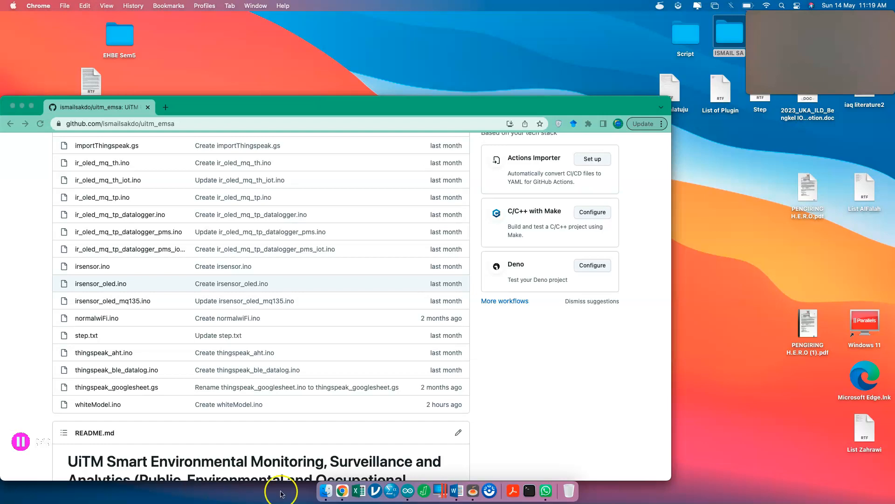
- Bring the Chrome window with the uitm_emsa GitHub repository forward and maximise it
left_click(342, 490)
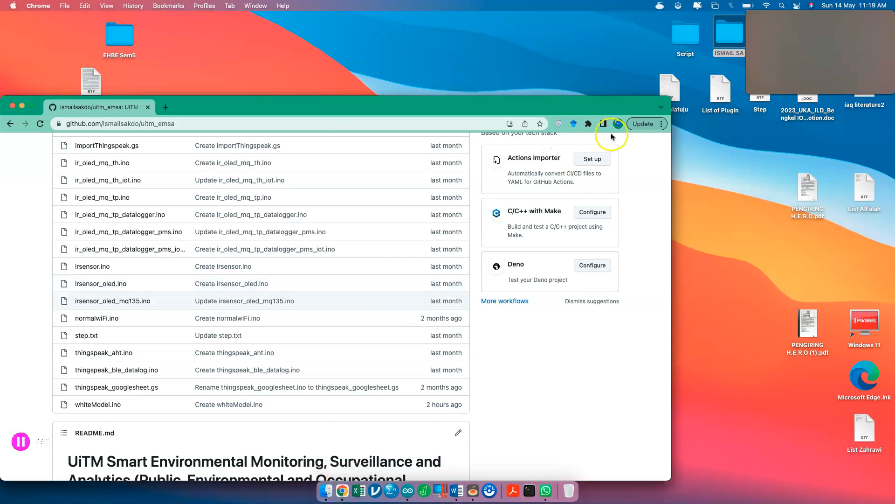
left_click(637, 124)
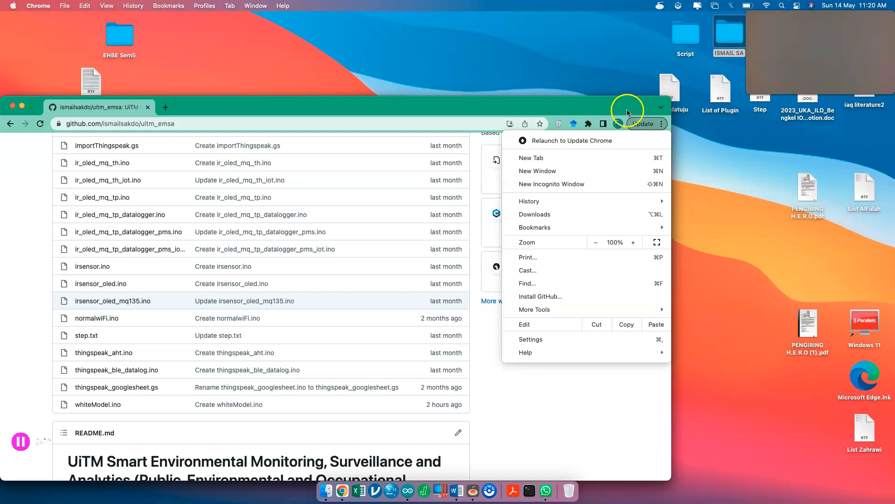
left_click(627, 111)
double_click(627, 112)
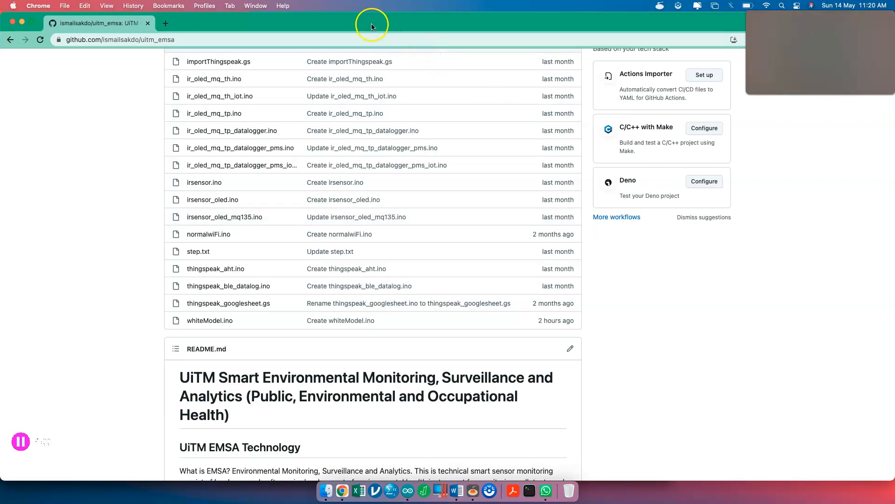
- Search Google for 'google site' in a new tab
left_click(164, 25)
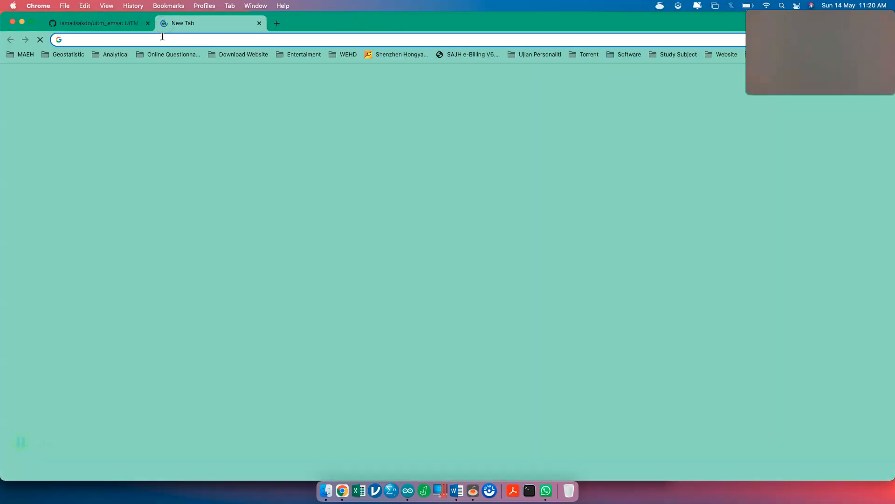
type("google site")
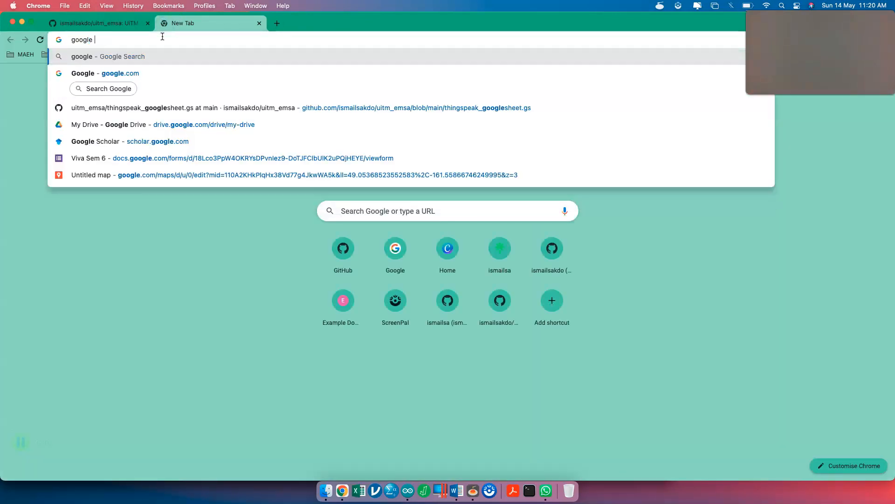
key("Return")
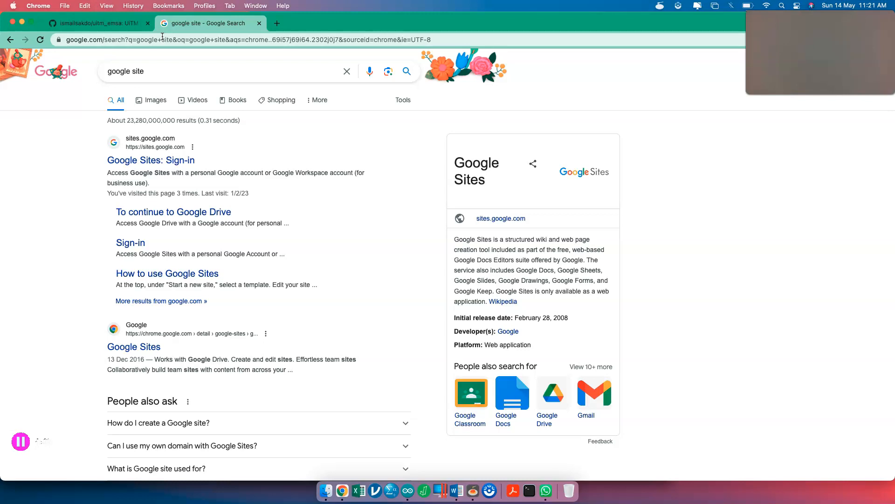
- Search 'google data studio' in another new tab and open the Looker Studio Overview result
left_click(279, 26)
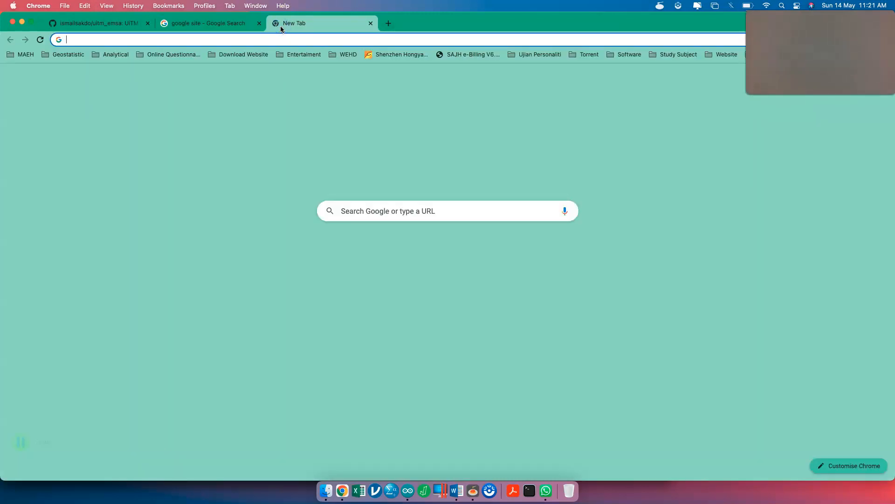
type("google data studio")
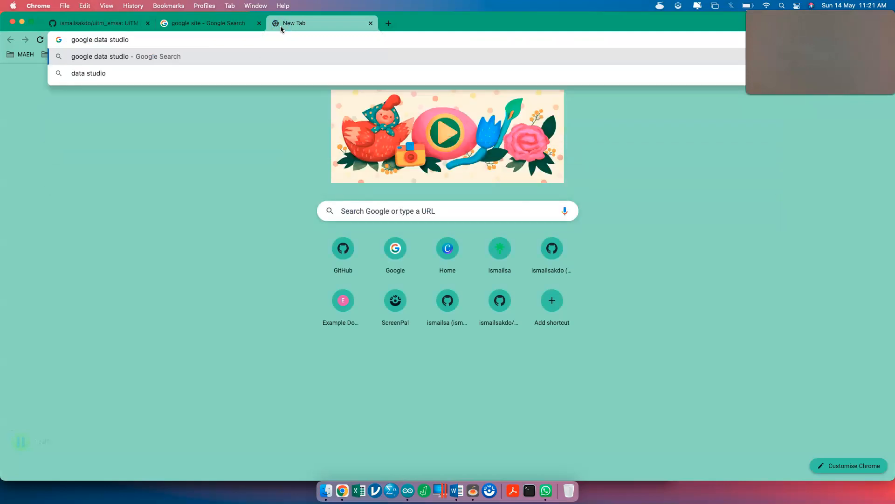
key("Return")
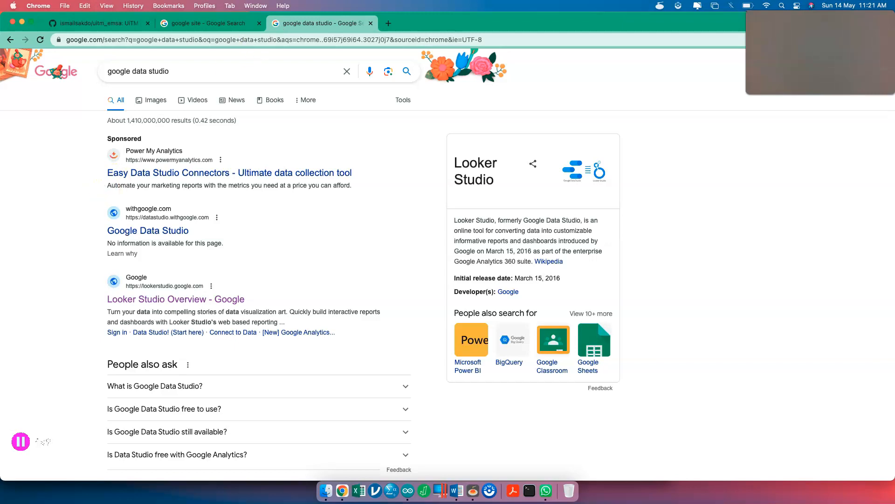
scroll(115, 282, "down", 3)
left_click(167, 238)
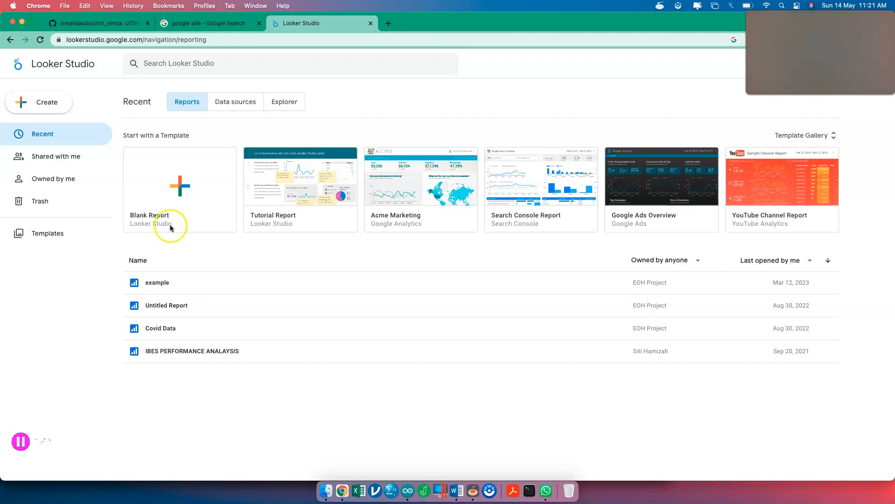
- Open a fresh blank browser tab
left_click(389, 25)
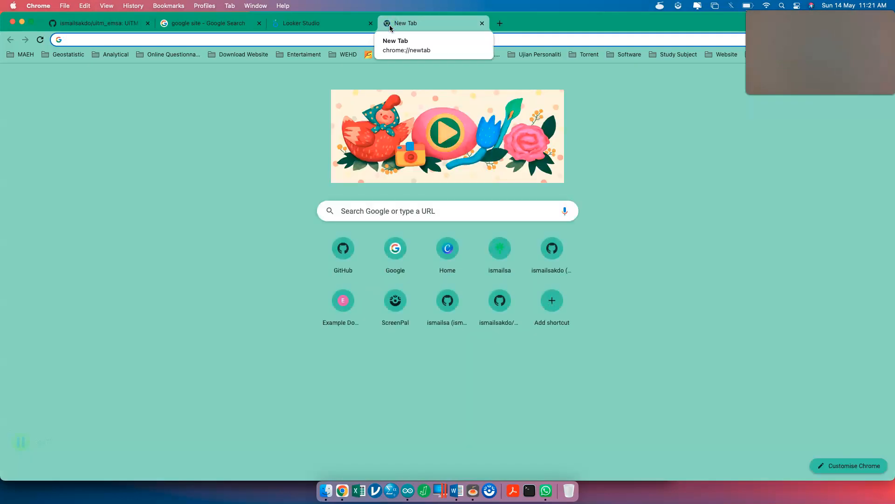
- Search Google for 'appsheet' in the new tab
type("appsheet")
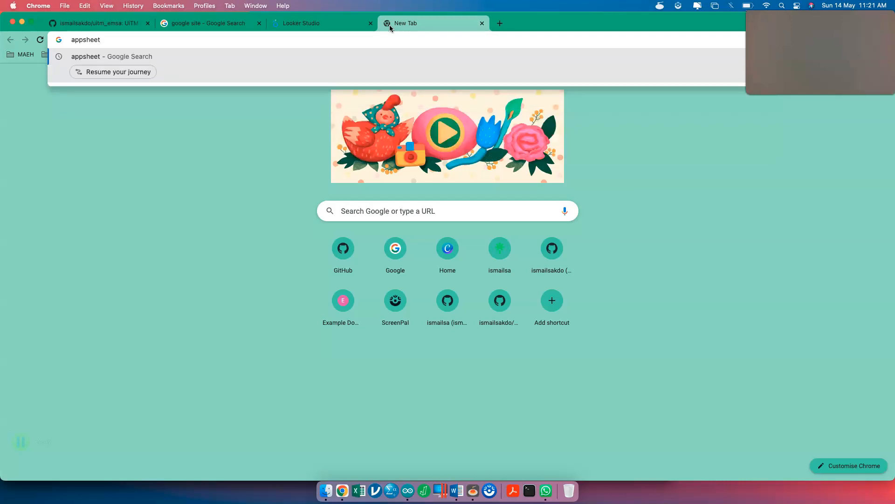
key("Return")
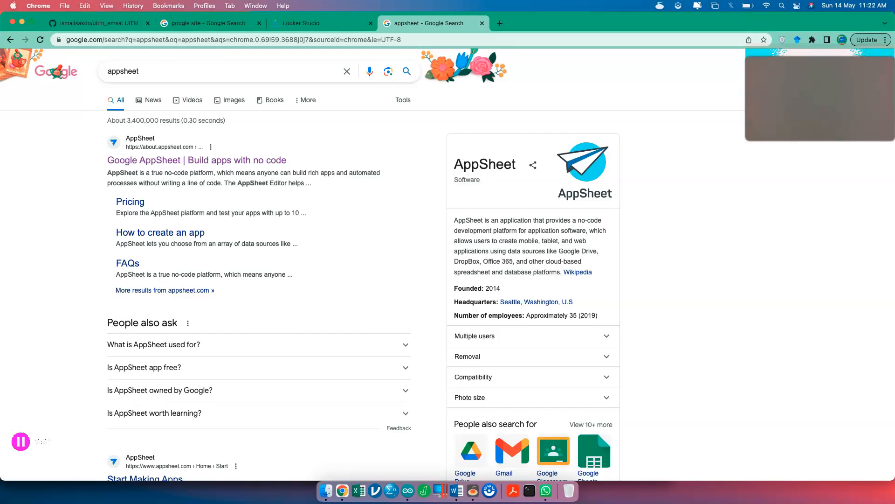
- Switch to the other Chrome profile's ThingSpeak API Keys window and maximise it
left_click(842, 41)
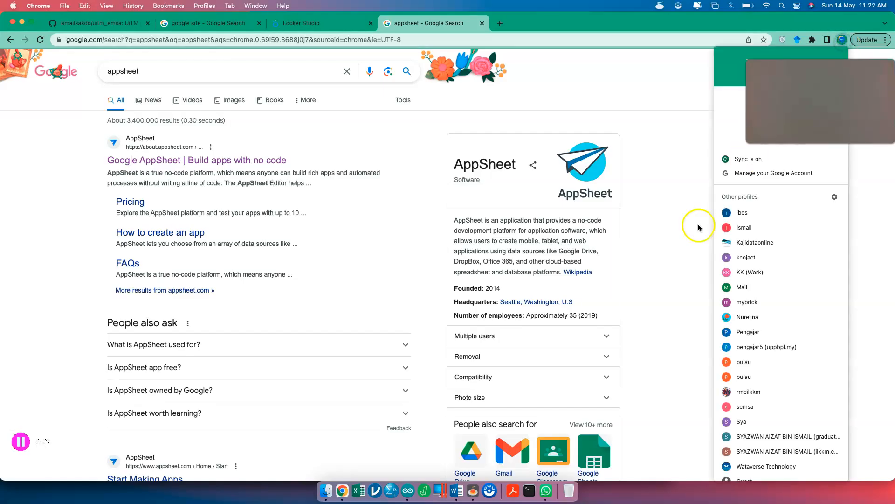
left_click(750, 303)
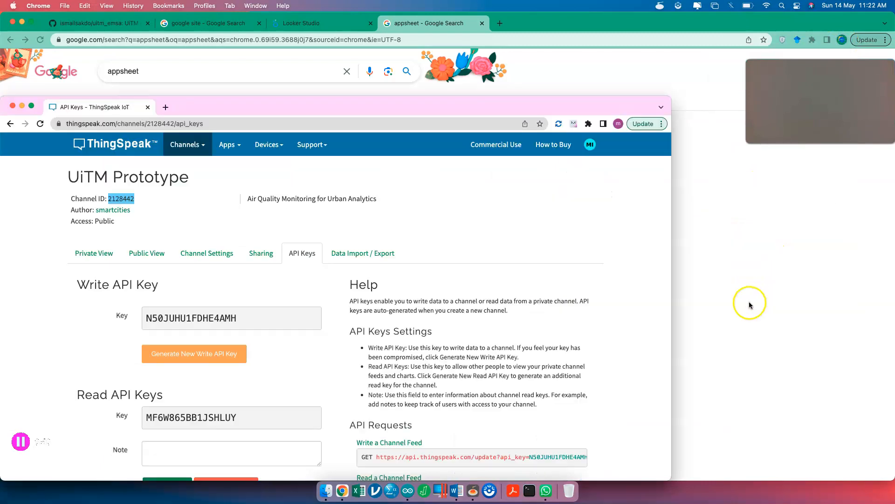
double_click(448, 107)
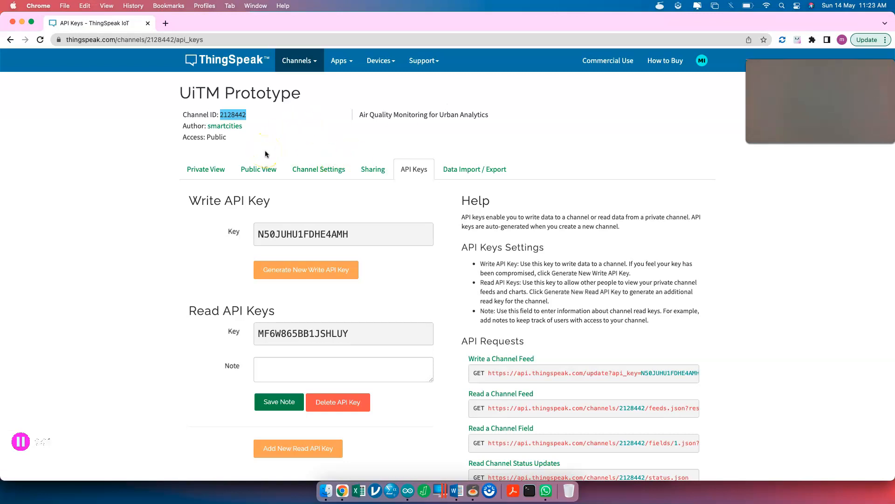
- Switch the UiTM Prototype channel to Public View and scroll through its TVOC and CO2 charts
left_click(248, 171)
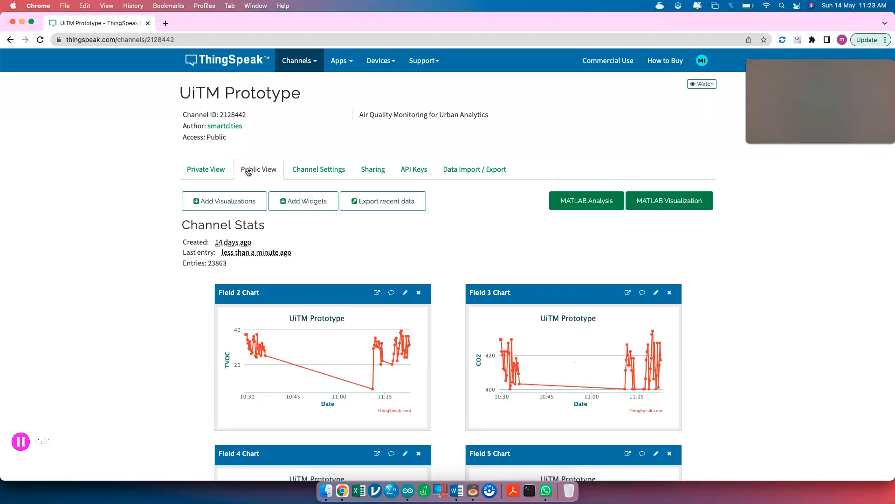
mouse_move(252, 351)
mouse_move(373, 393)
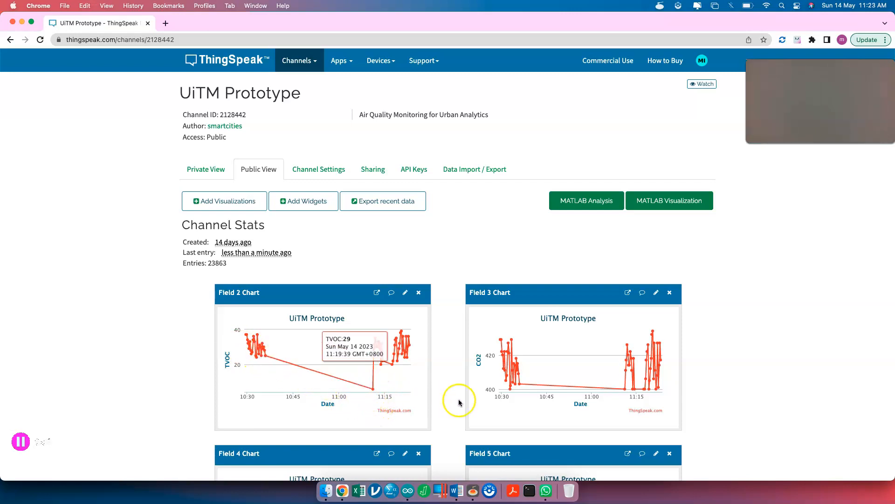
scroll(593, 385, "down", 5)
scroll(592, 388, "down", 7)
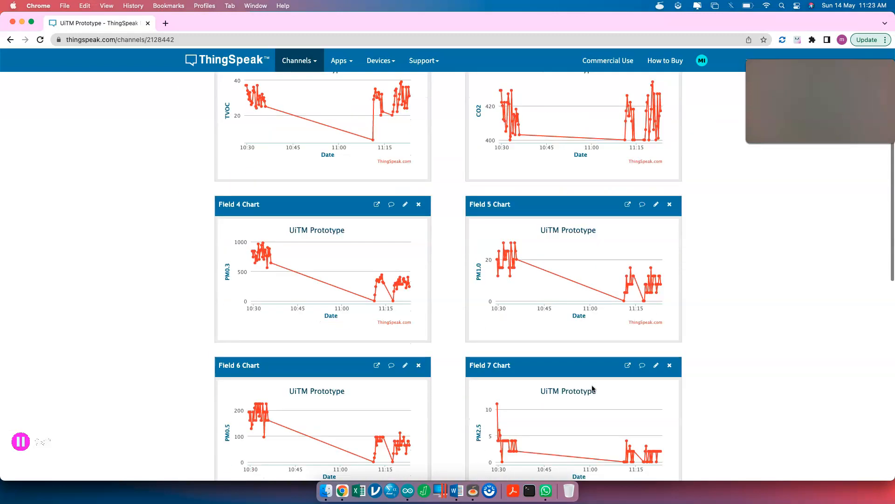
scroll(593, 388, "down", 3)
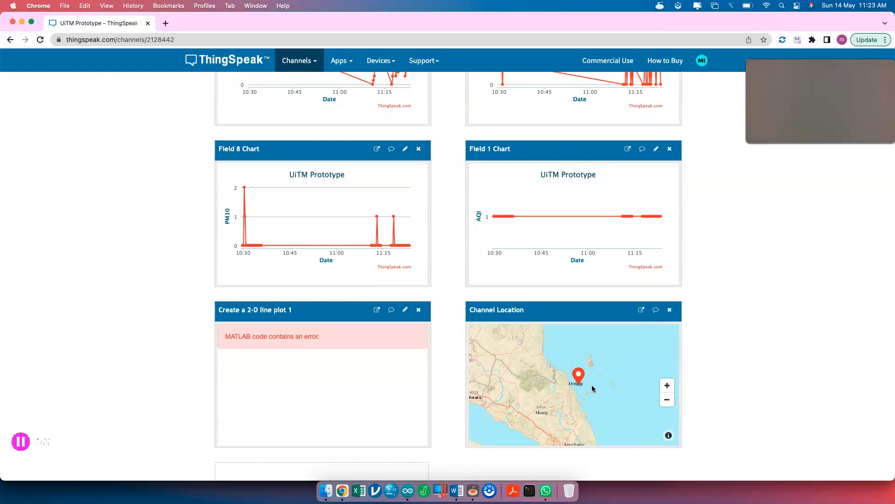
scroll(572, 396, "up", 5)
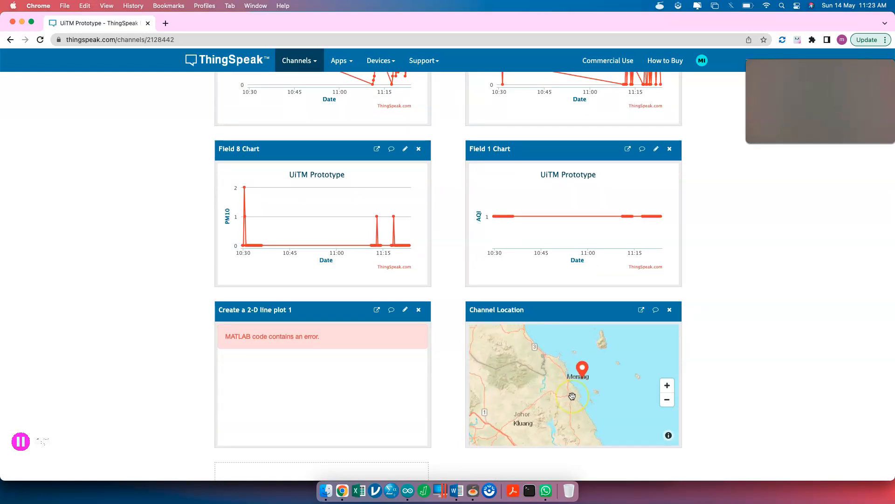
- Inspect the Channel Location marker near Mersing, then show all open windows
left_click(590, 353)
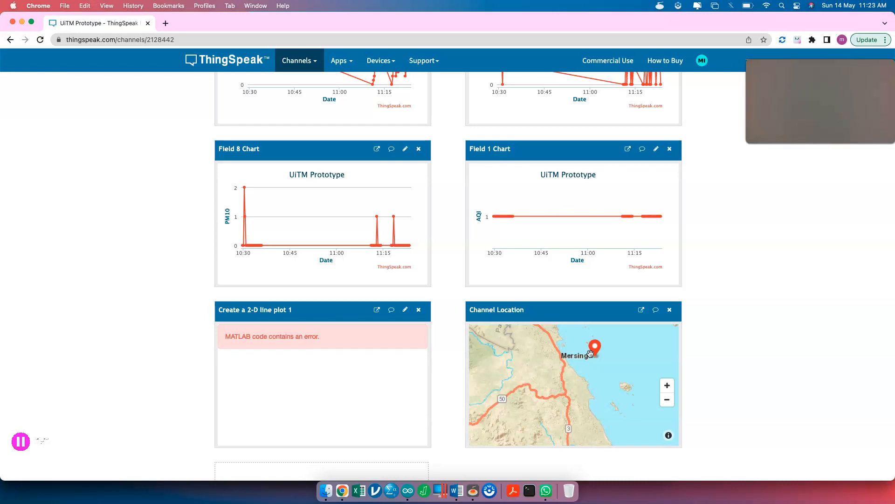
scroll(732, 283, "up", 10)
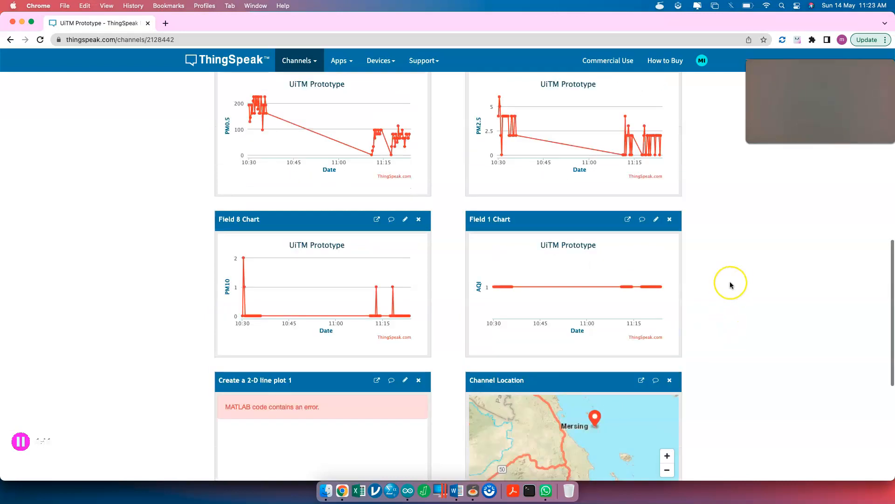
scroll(731, 283, "down", 1)
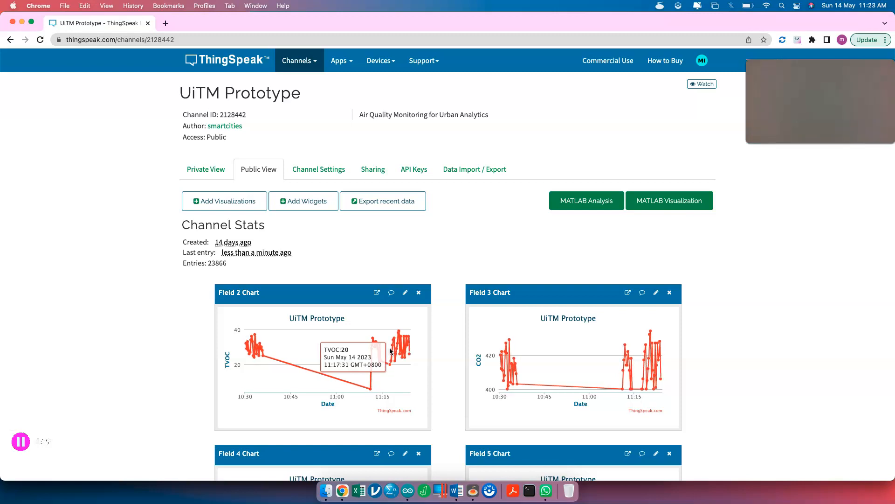
key("ctrl+Up")
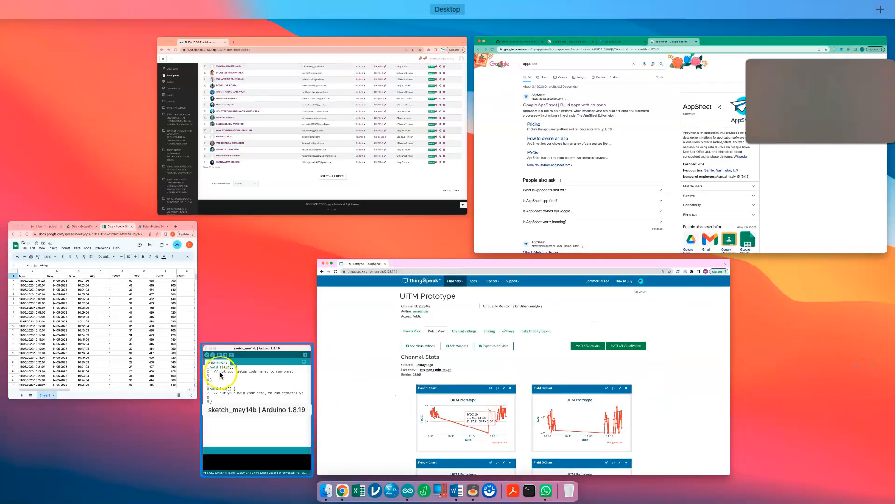
left_click(184, 355)
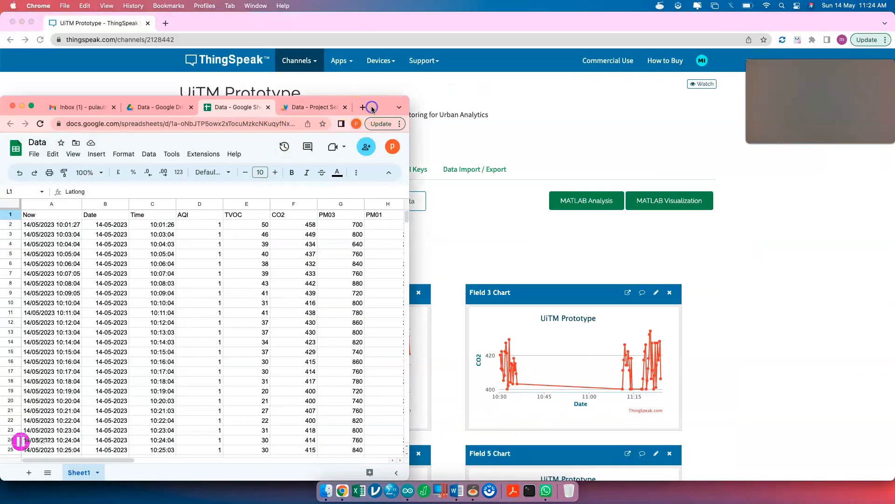
double_click(372, 107)
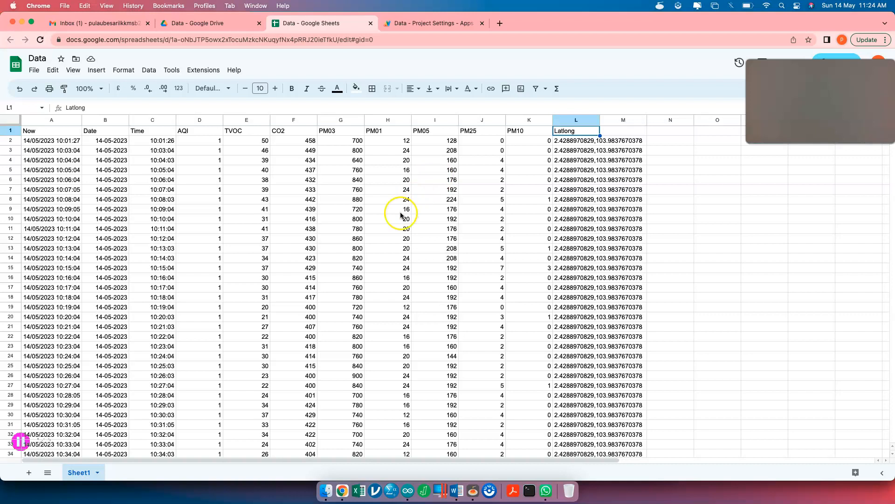
scroll(400, 215, "down", 20)
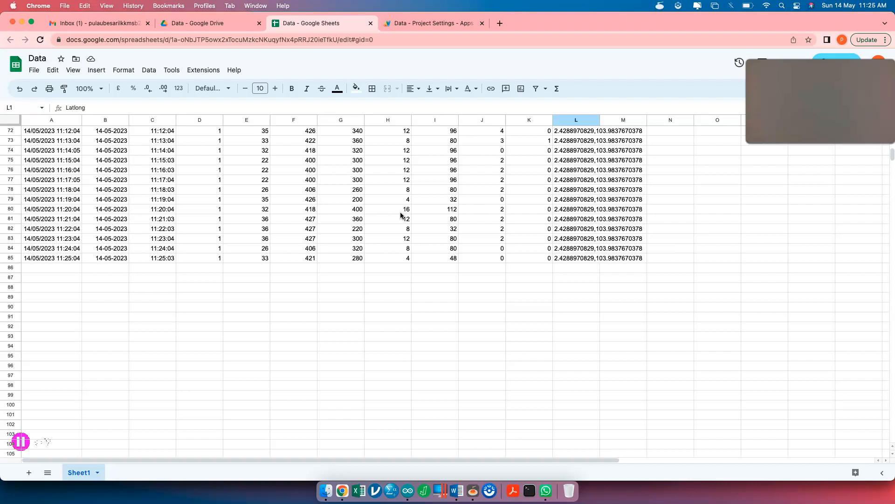
left_click(401, 213)
key("ctrl+Up")
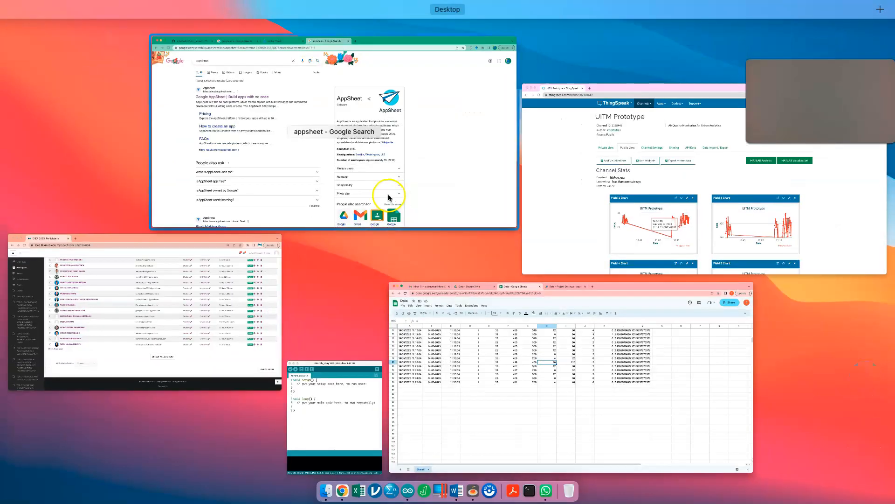
left_click(581, 194)
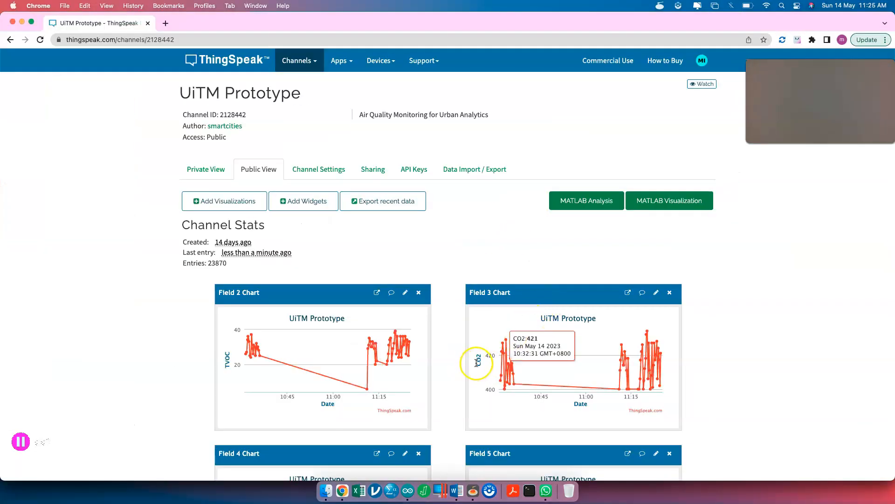
key("ctrl+Up")
left_click(565, 248)
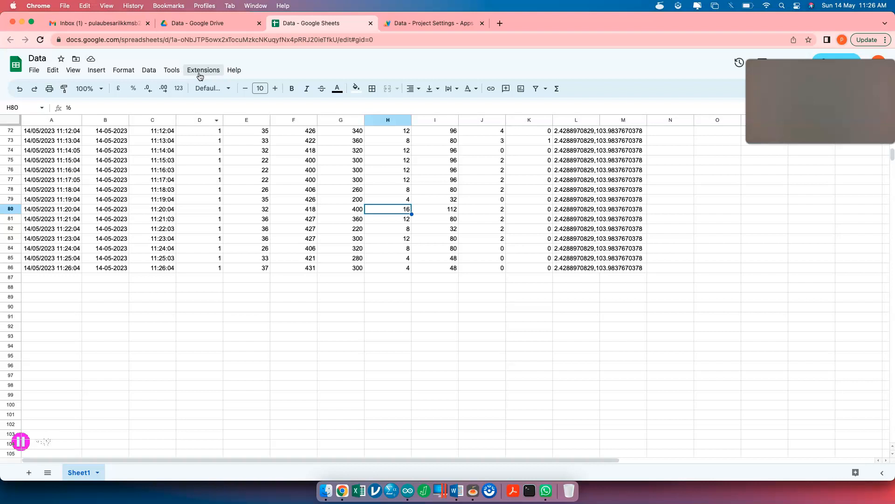
- Once row 86 shows the 11:26:04 reading, display all open windows in Mission Control
key("ctrl+Up")
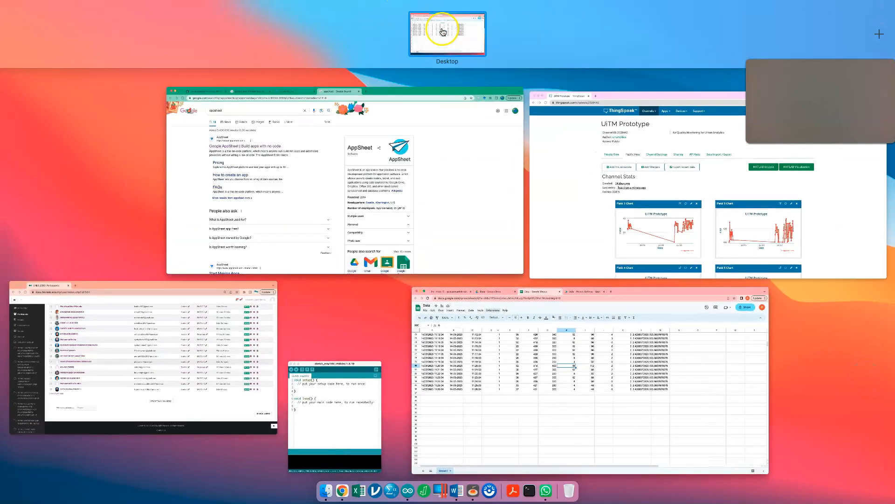
- Bring the Chrome 'google site' search tab forward and check the signed-in Google account
left_click(443, 154)
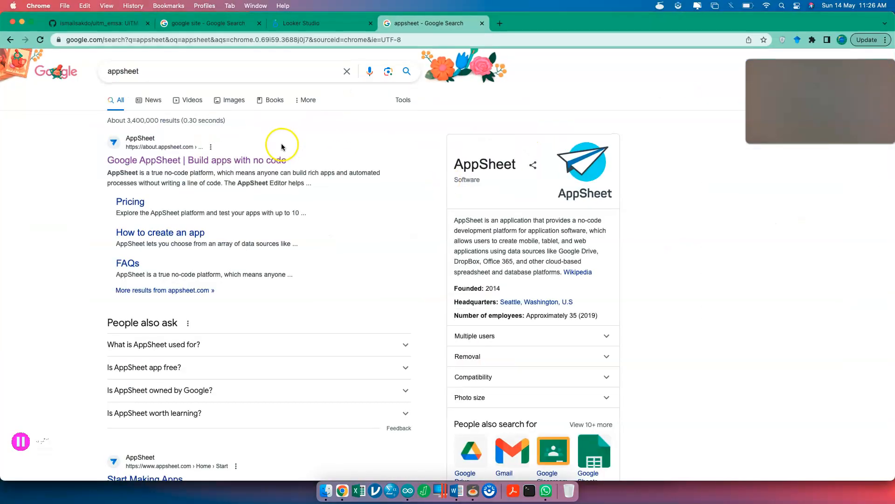
left_click(222, 23)
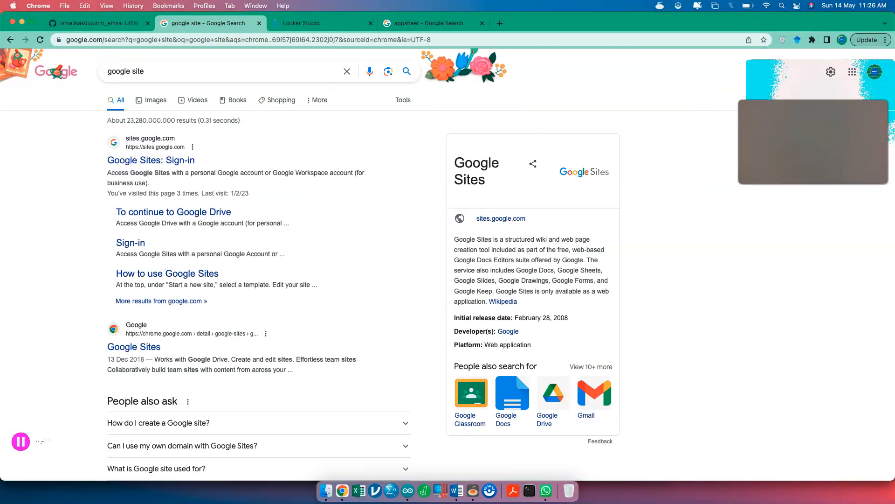
left_click(875, 72)
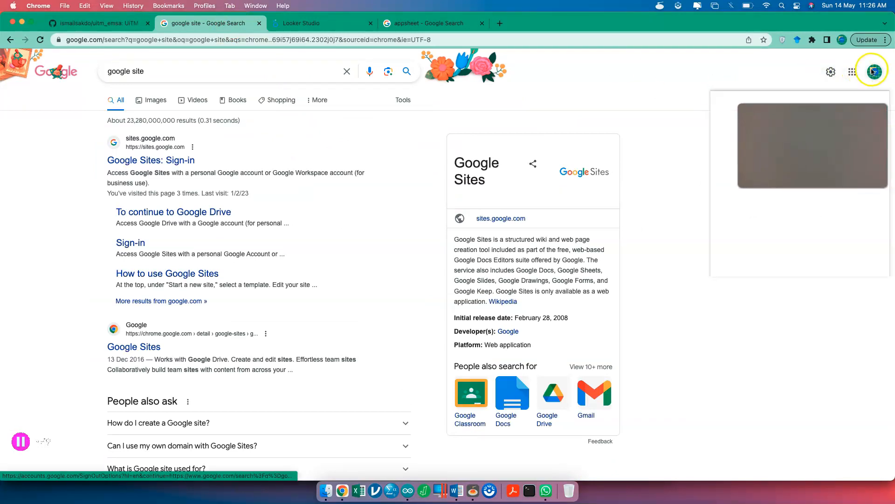
left_click(806, 84)
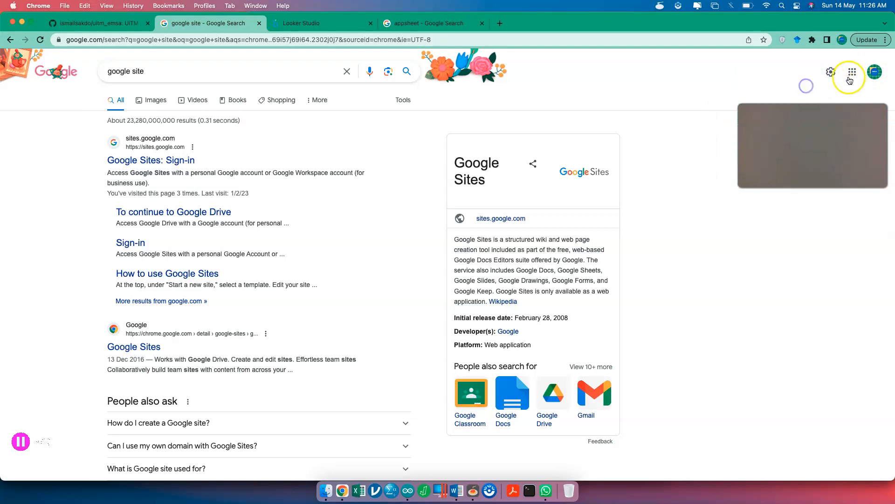
- Dismiss the search suggestions and select the Google Sites: Sign-in result
left_click(241, 73)
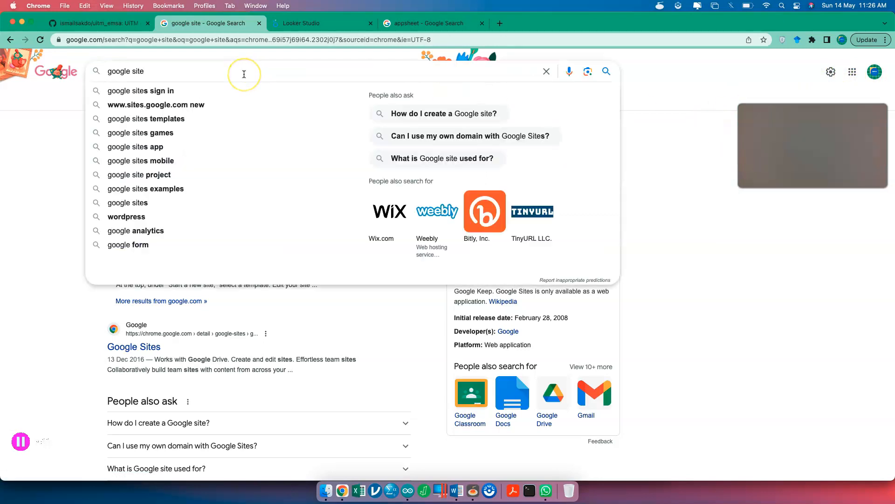
left_click(44, 115)
left_click(145, 163)
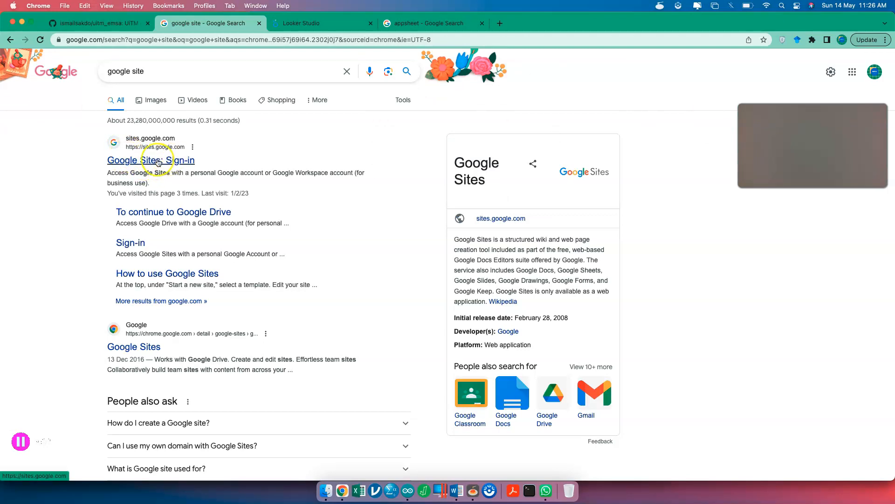
scroll(157, 161, "up", 5)
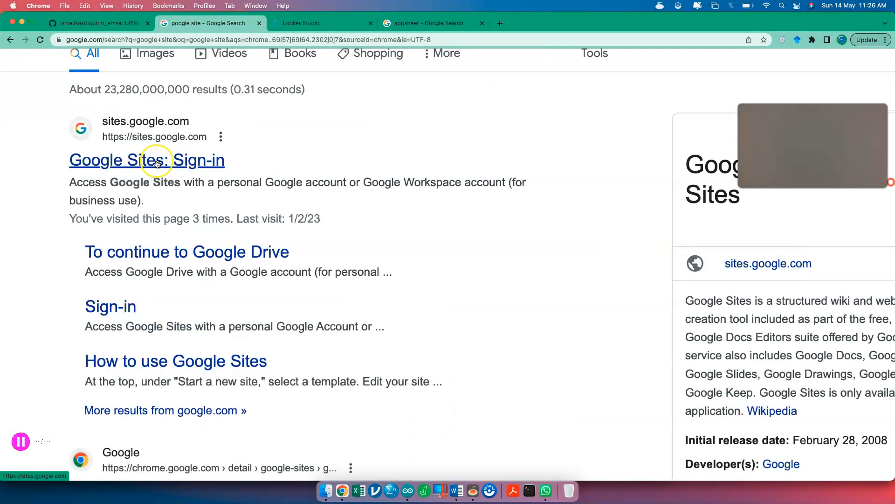
- Open the Google Sites home and close the Looker Studio and appsheet tabs
left_click(191, 167)
left_click(371, 24)
left_click(371, 23)
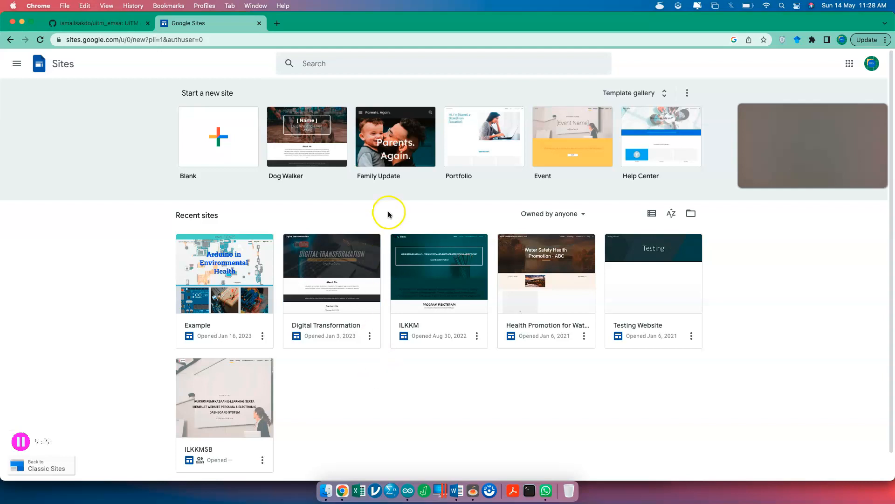
- Search for and open Google Analytics, declining the property migration prompt
left_click(284, 24)
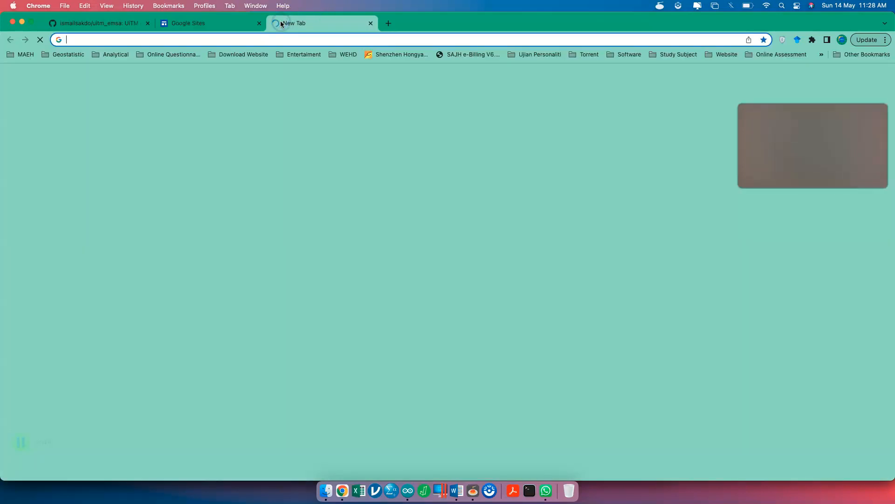
type("google")
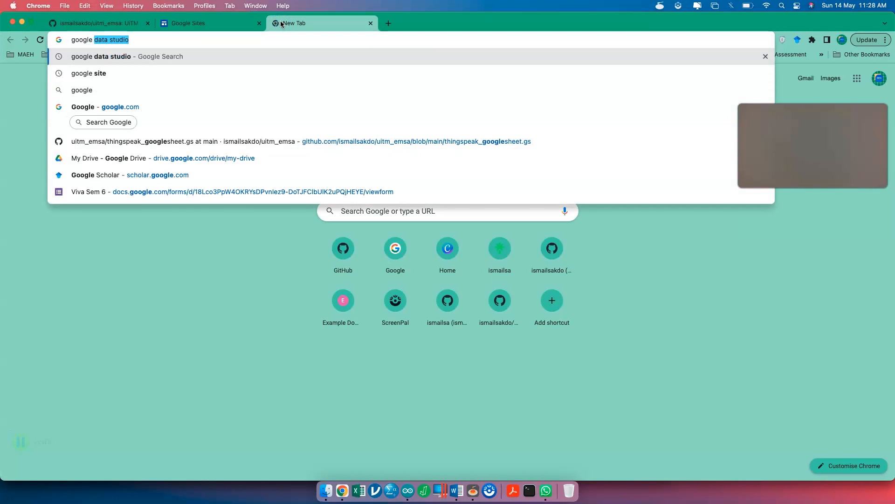
type(" analyt")
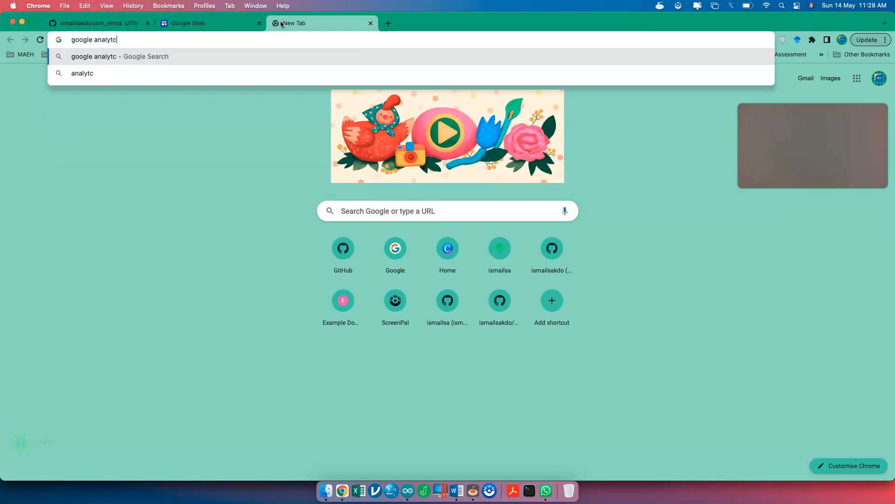
type("ics")
key("Return")
left_click(145, 159)
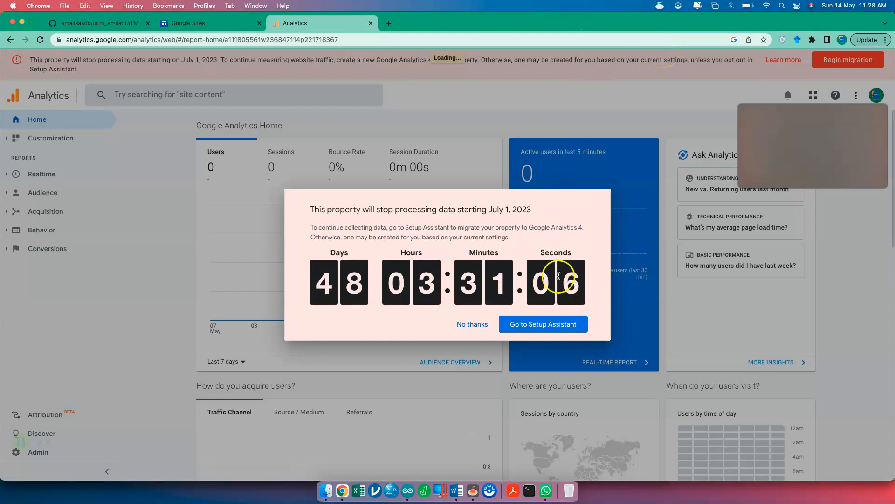
left_click(474, 328)
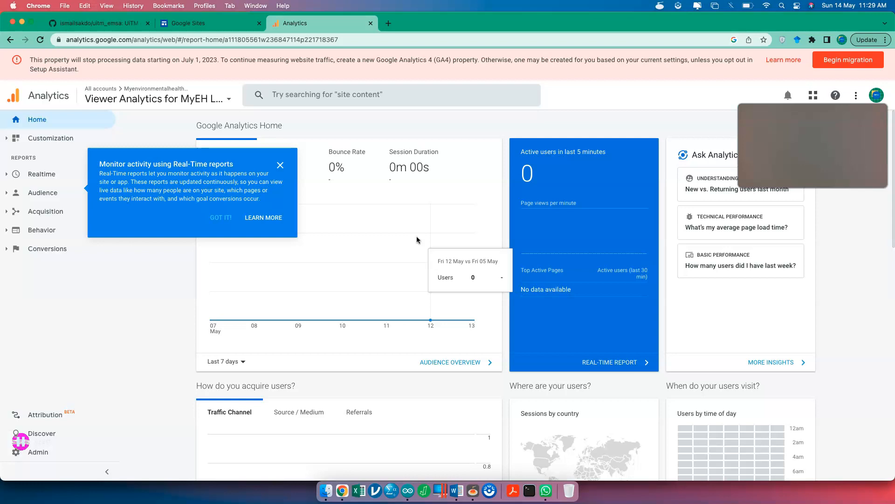
- View the Website Analysis account's WordPress property home, then close the Analytics tab
left_click(218, 105)
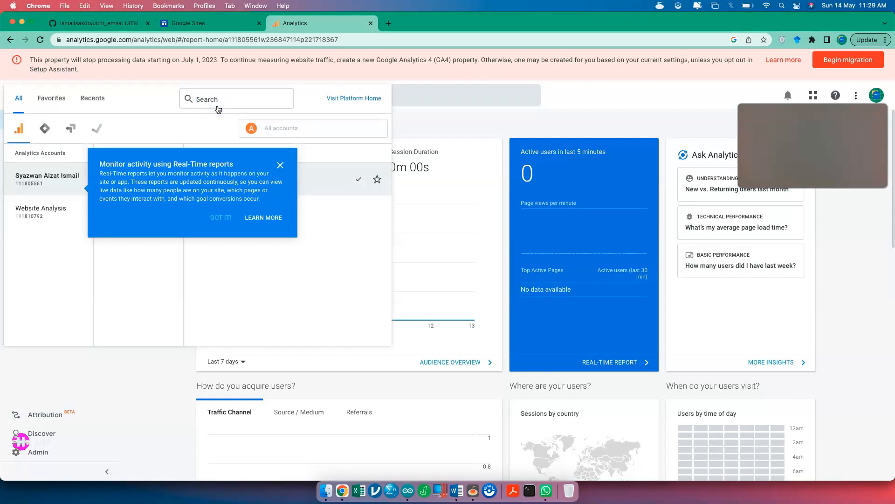
left_click(280, 166)
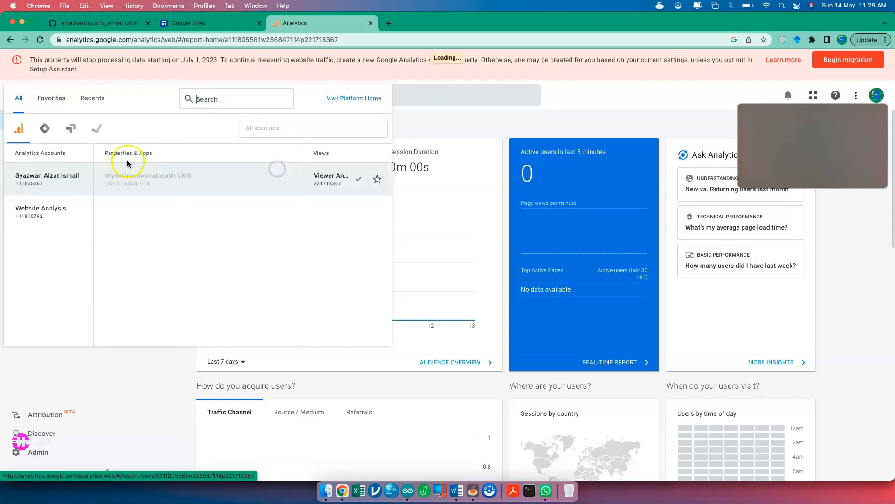
left_click(60, 217)
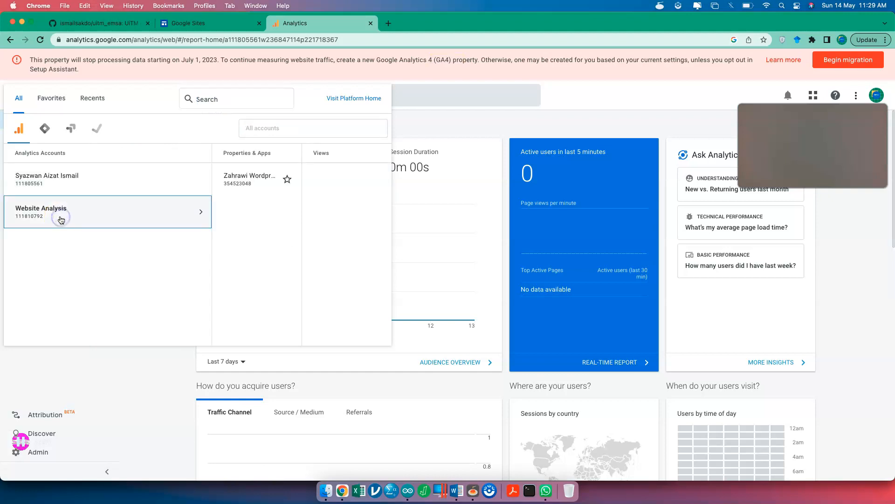
left_click(234, 174)
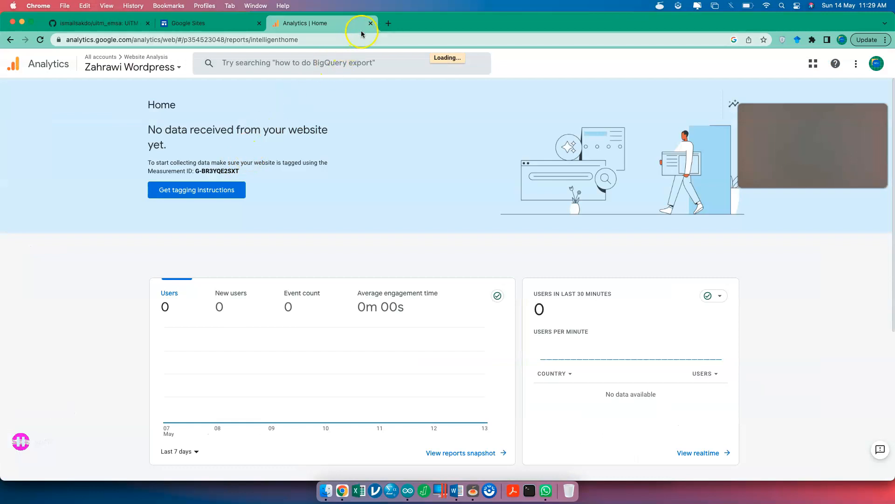
left_click(370, 26)
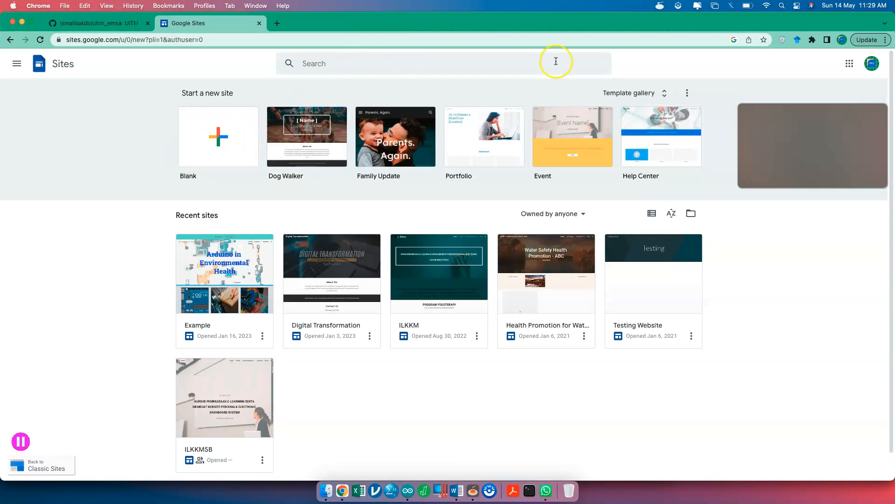
- Browse the full template gallery and start a new site from the Blank template
left_click(637, 99)
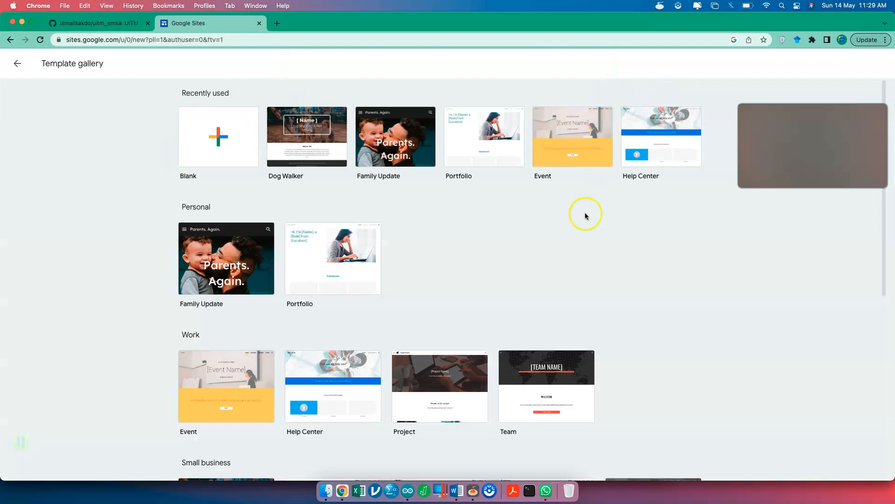
scroll(583, 212, "down", 3)
scroll(585, 214, "down", 5)
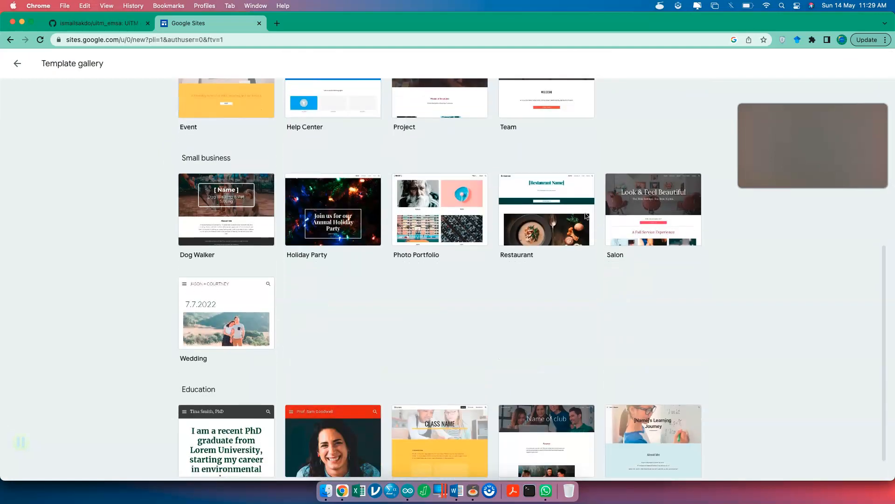
scroll(586, 216, "down", 1)
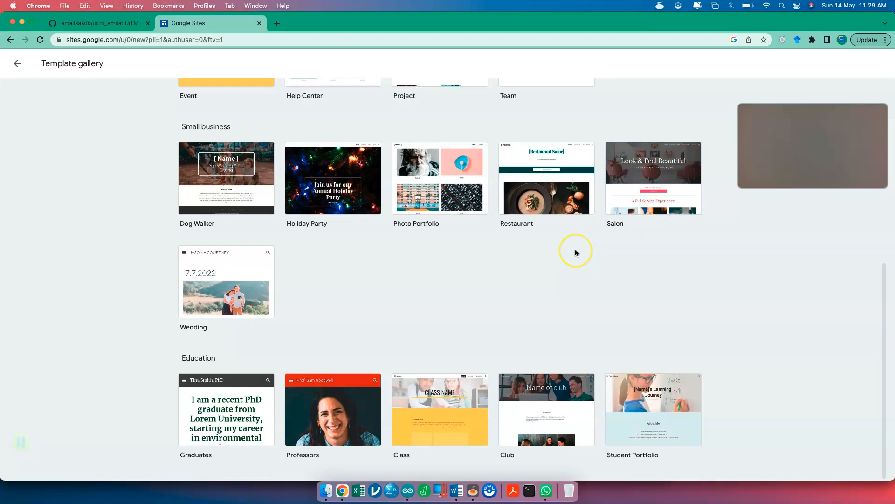
scroll(576, 253, "up", 10)
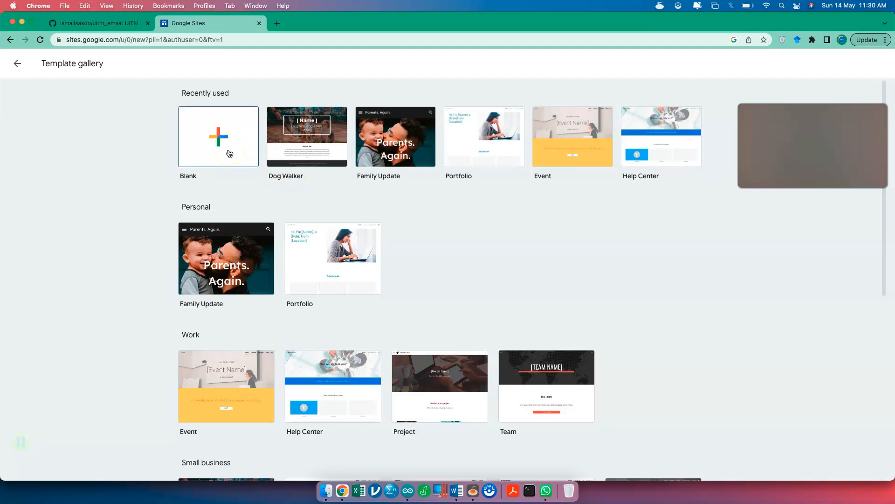
scroll(460, 299, "down", 7)
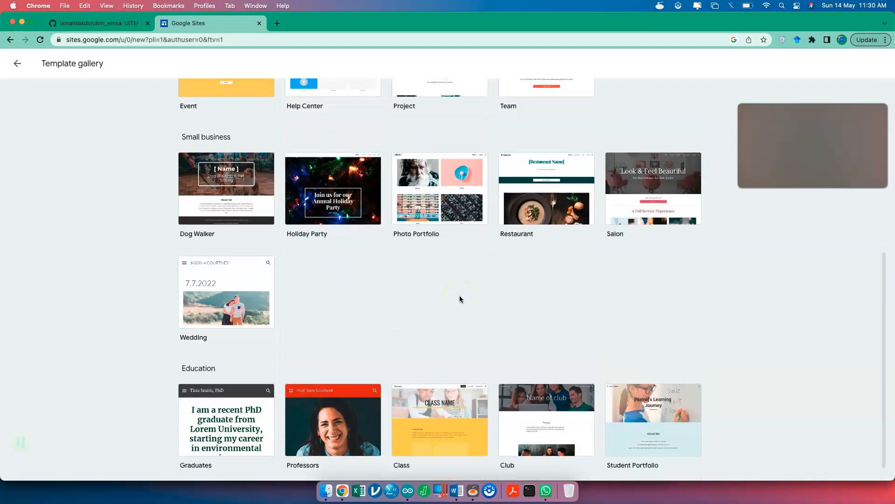
scroll(460, 299, "up", 7)
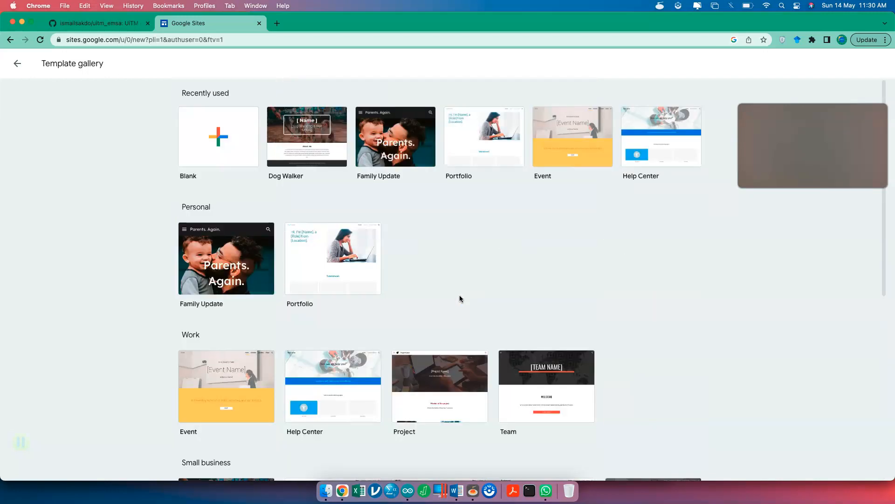
left_click(230, 156)
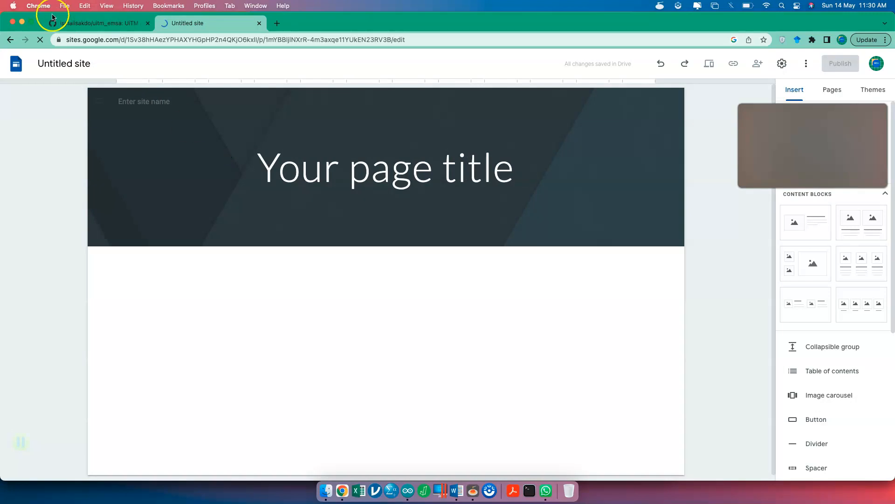
- Name the site 'Urban Analytics Website Bandar Tasik Puteri'
left_click(68, 63)
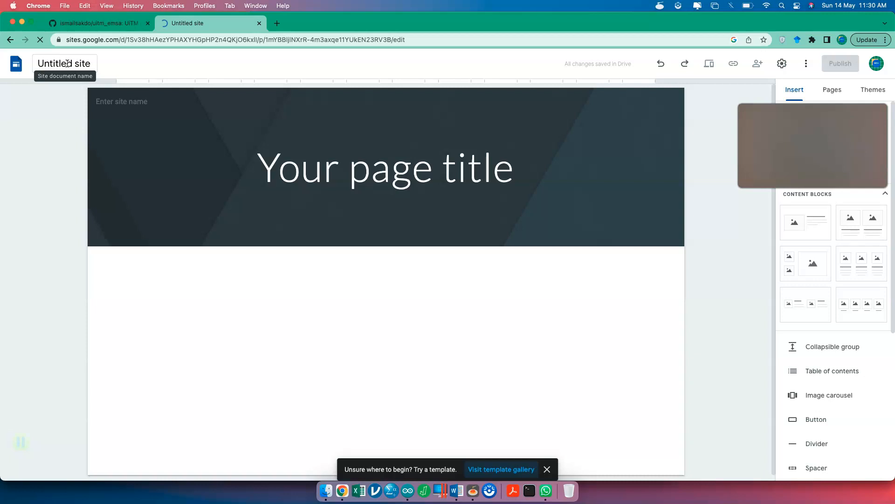
left_click(68, 64)
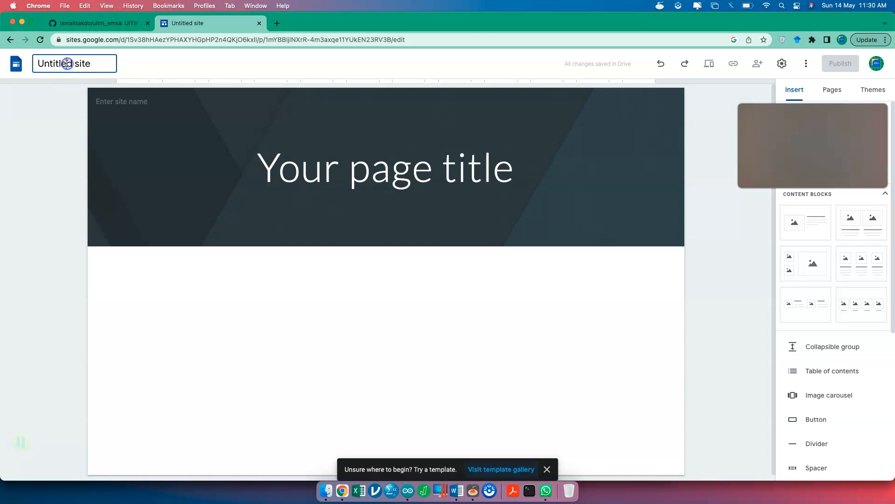
triple_click(67, 63)
type("Urban")
type(" Analyt")
type("ics Website ")
type("Bandar Tasi")
type("k Puteri")
key("Return")
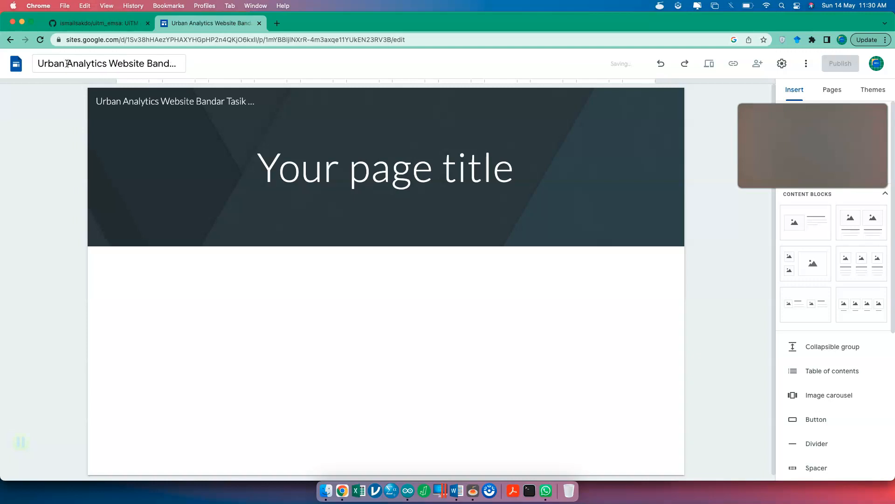
- Shorten the site document name to 'Urban Analytics BTP'
left_click(159, 67)
double_click(126, 64)
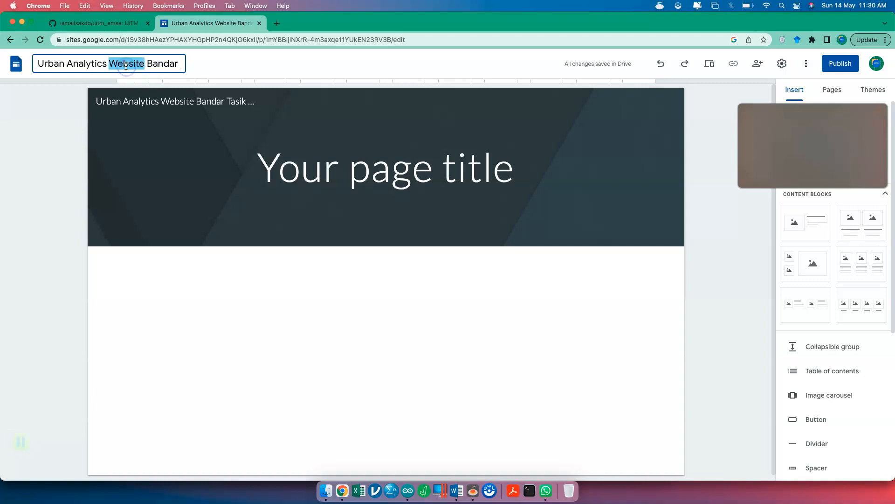
key("BackSpace")
key("BackSpace")
key("shift+Right")
key("shift+Right")
key("shift+Right")
key("shift+Right")
key("shift+Right")
key("shift+Right")
key("shift+Right")
key("shift+Right")
key("shift+Right")
key("shift+Right")
key("shift+Right")
key("shift+Right")
key("shift+Right")
key("shift+Right")
key("shift+Right")
key("shift+Right")
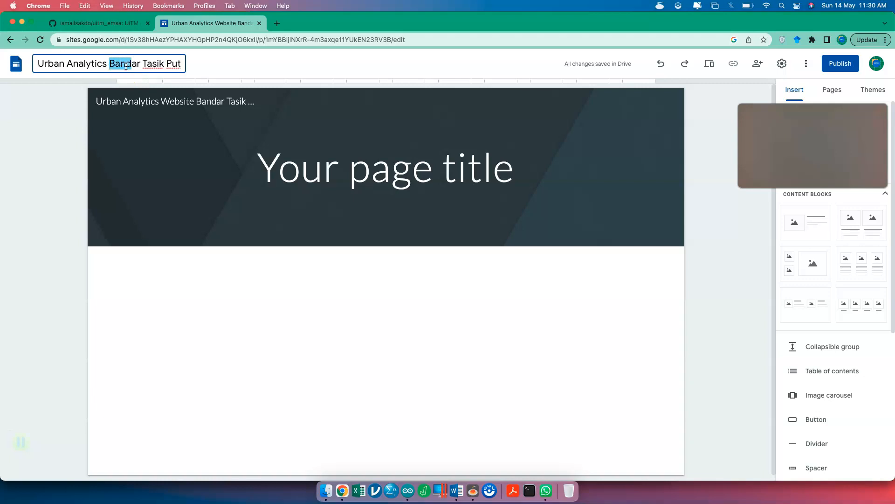
key("shift+Right")
key("shift+Right")
key("shift+Right")
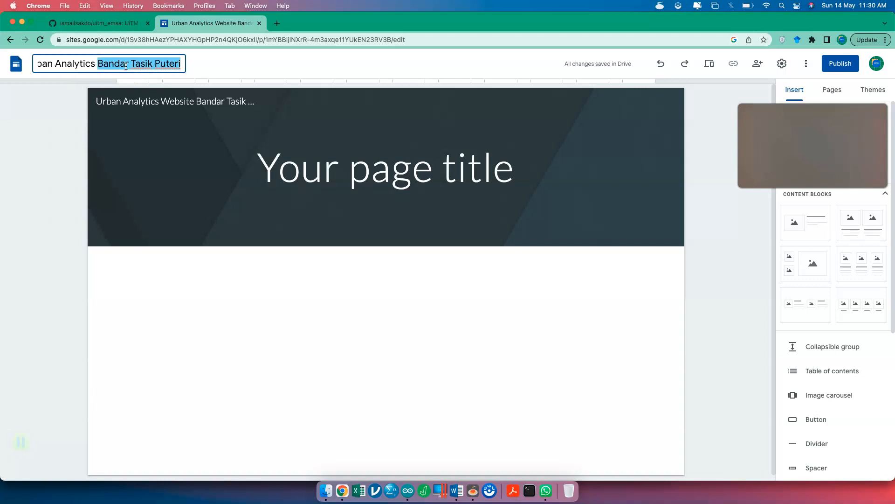
type("BTP")
key("Return")
left_click(258, 102)
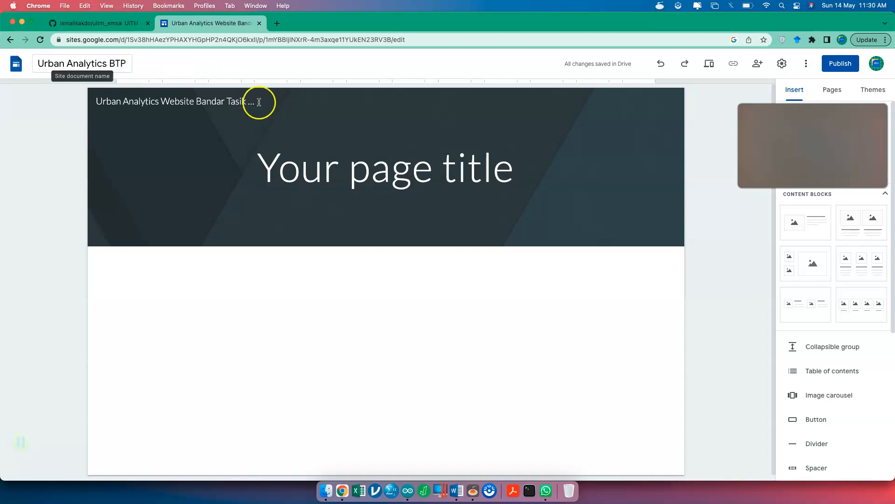
left_click(320, 174)
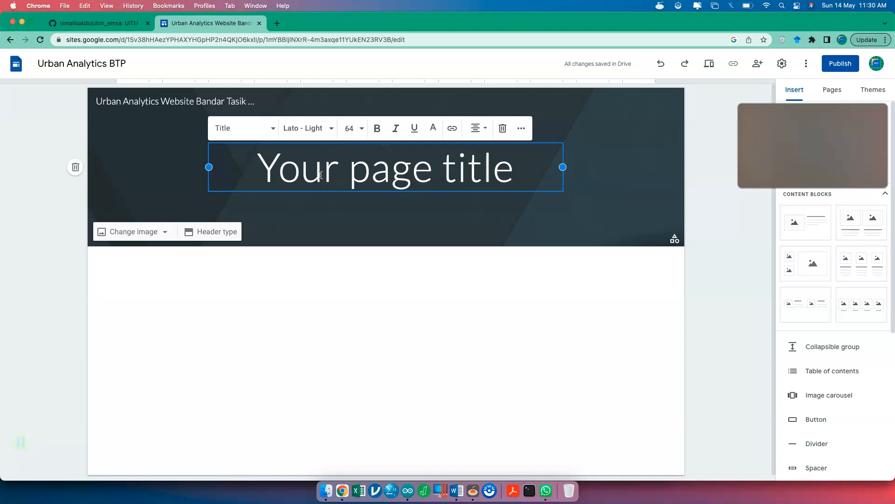
- Replace the placeholder page title with 'Welcome To IOT Dashboard For BTP'
left_click(306, 205)
double_click(348, 169)
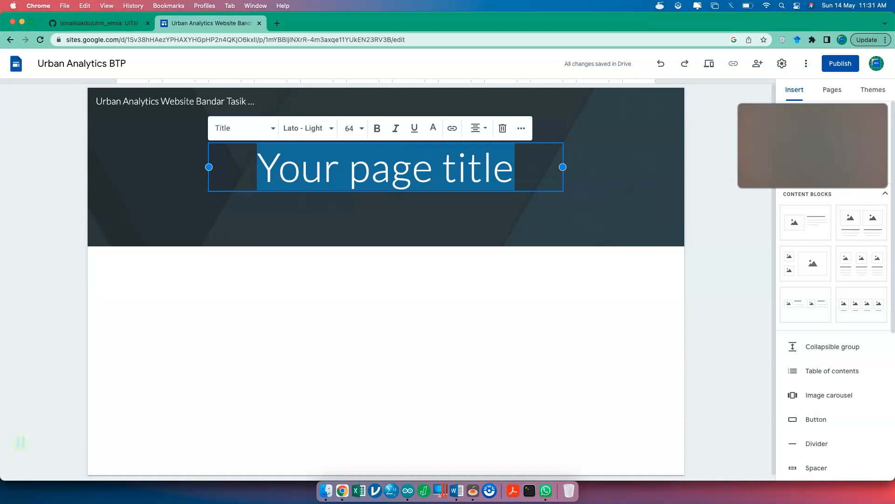
triple_click(489, 166)
type("Welcome To IOT Dashboard For ")
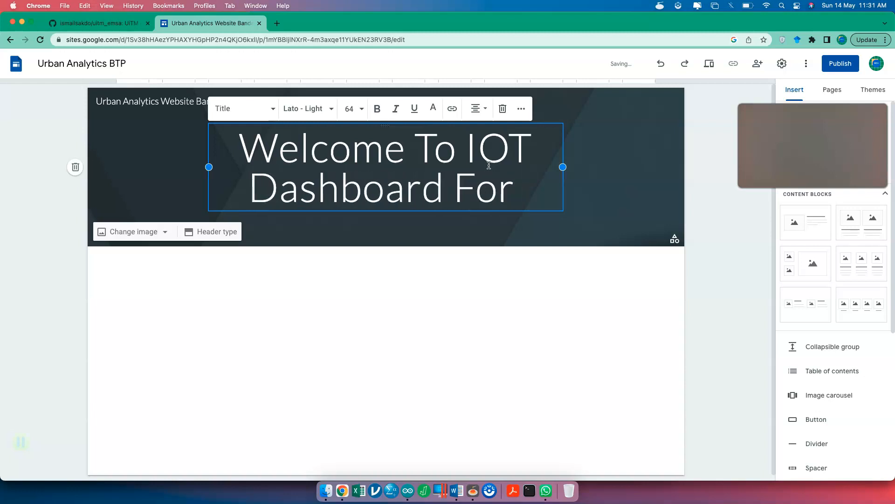
type("BTP")
left_click(522, 280)
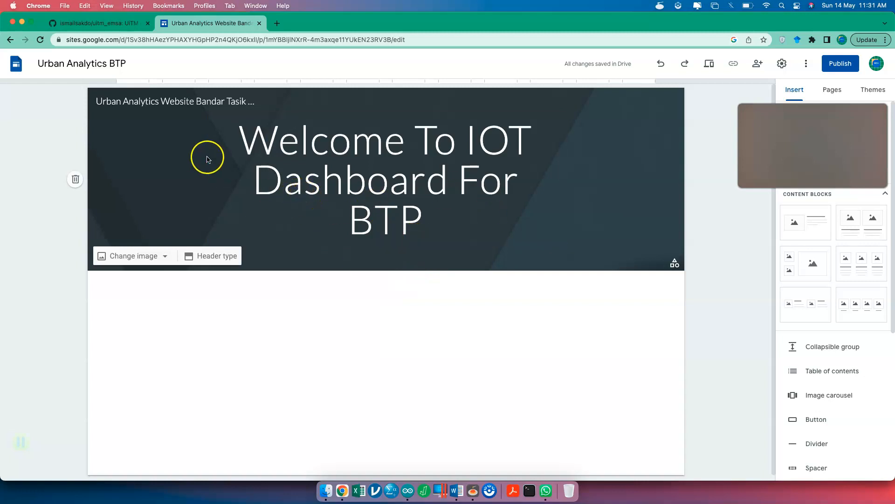
- Edit the header site name down to 'Urban Analytics BTP'
left_click(198, 106)
double_click(199, 106)
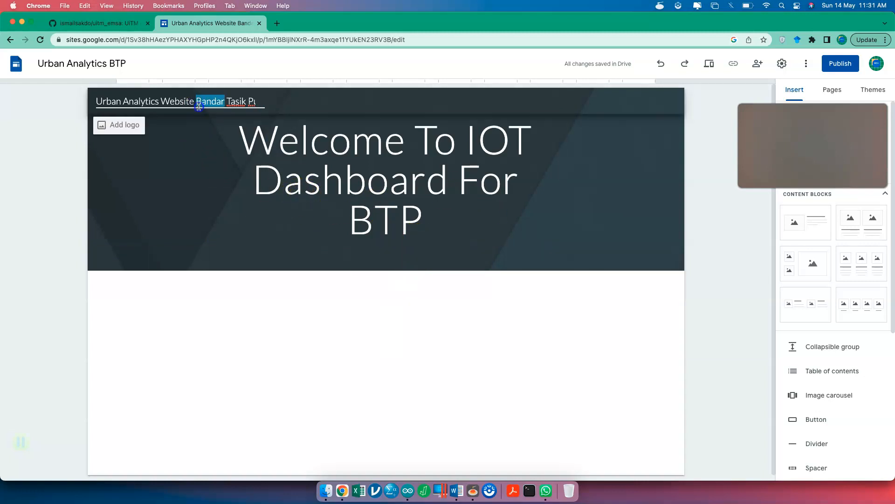
type("BTP")
key("shift+Right")
key("shift+Right")
key("shift+Right")
key("shift+Right")
key("shift+Right")
key("shift+Right")
key("shift+Right")
key("shift+Right")
key("shift+Right")
key("shift+Right")
key("shift+Right")
key("shift+Right")
key("shift+Right")
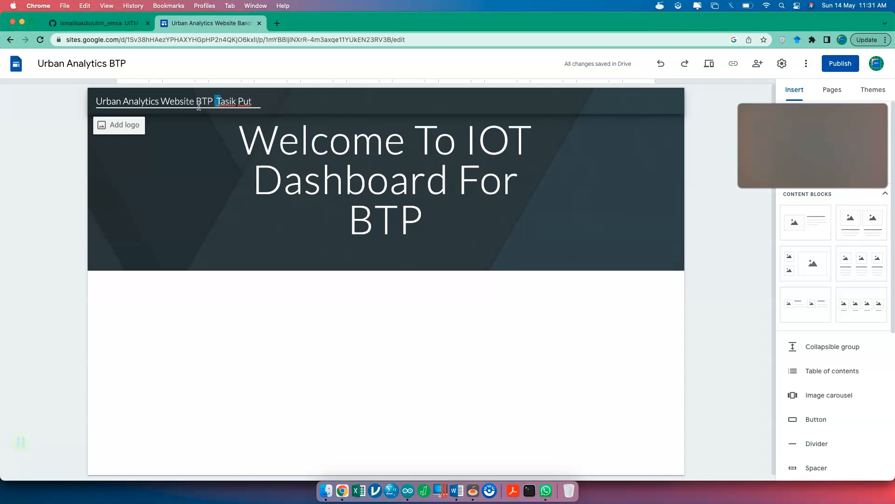
key("BackSpace")
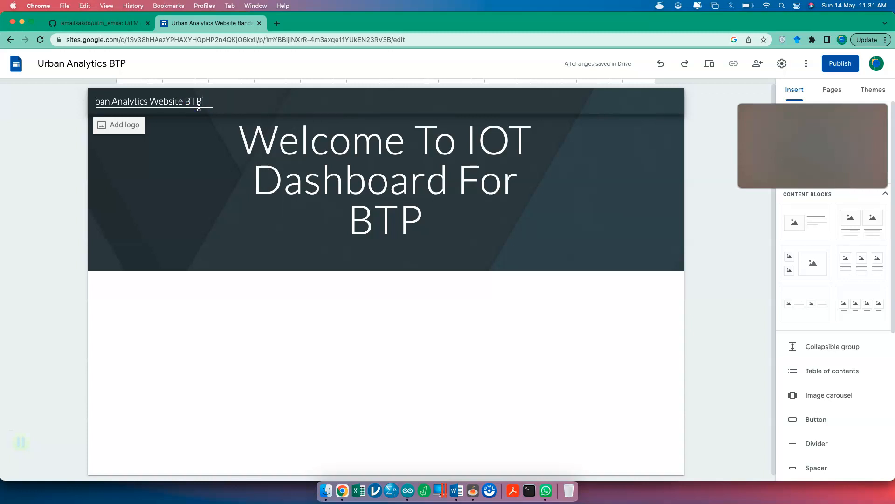
key("Left")
key("Left")
key("Left")
key("BackSpace")
key("BackSpace")
key("BackSpace")
key("BackSpace")
key("BackSpace")
key("BackSpace")
key("BackSpace")
key("BackSpace")
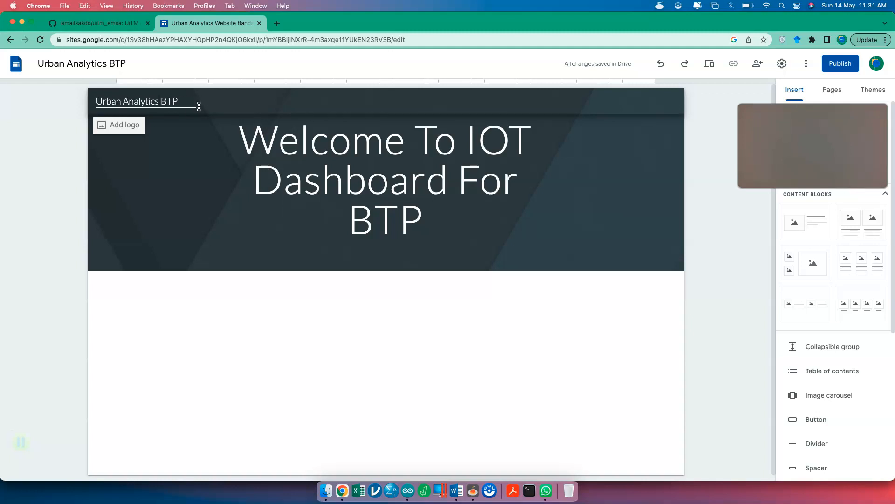
left_click(313, 136)
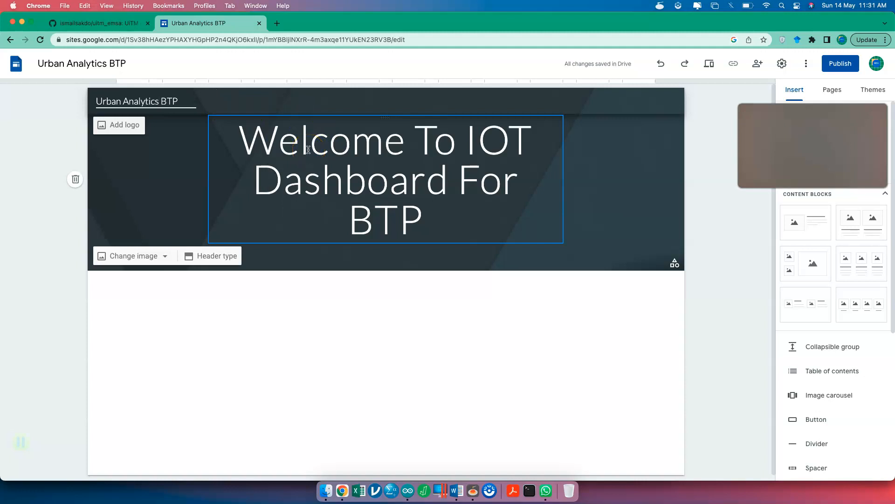
left_click(336, 289)
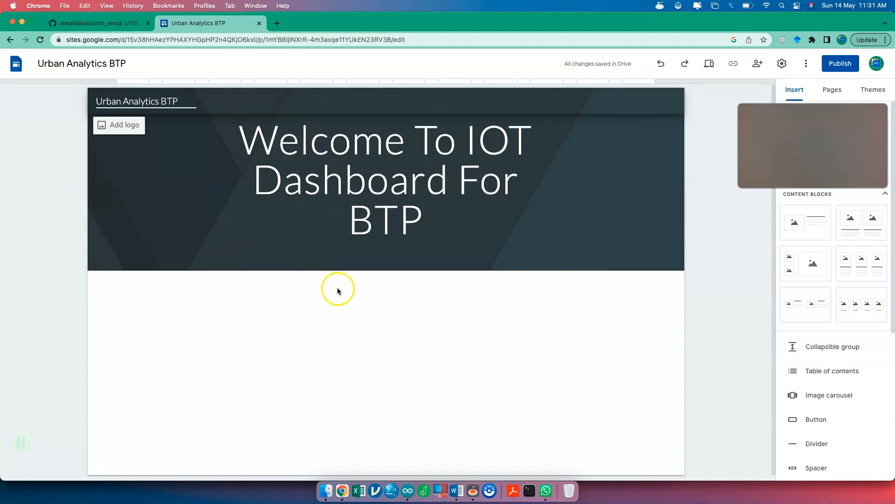
left_click(345, 186)
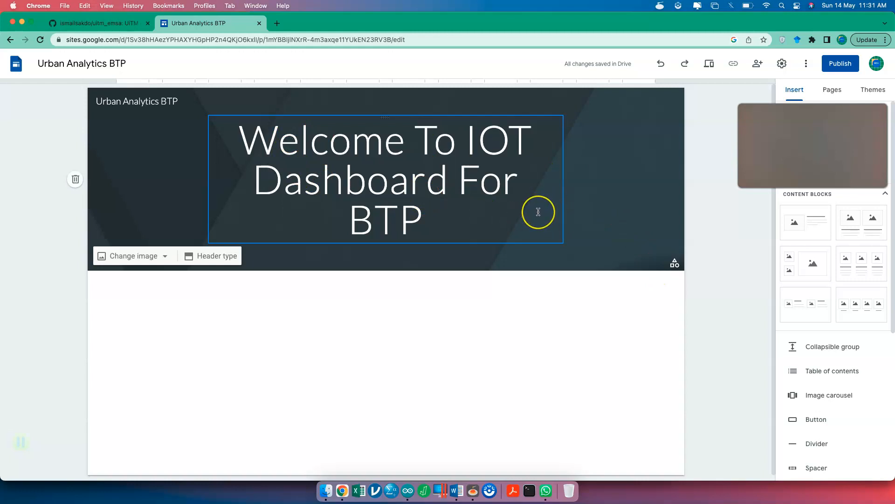
scroll(536, 224, "down", 1)
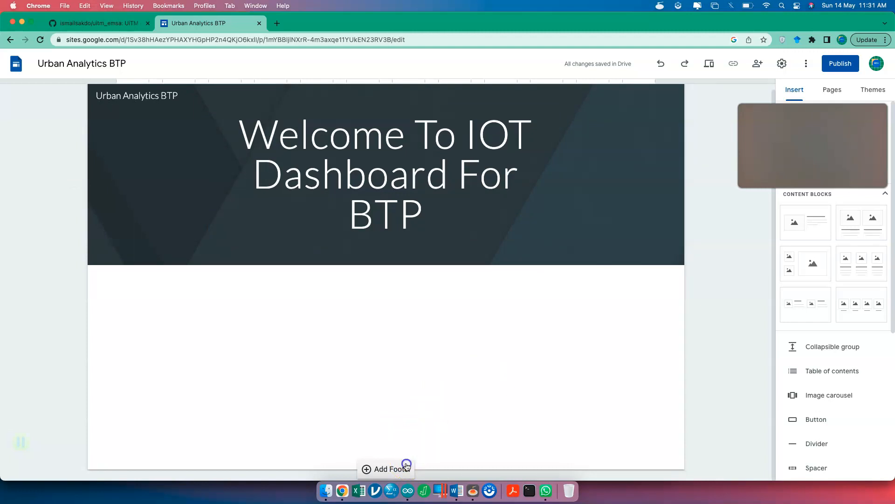
left_click(407, 466)
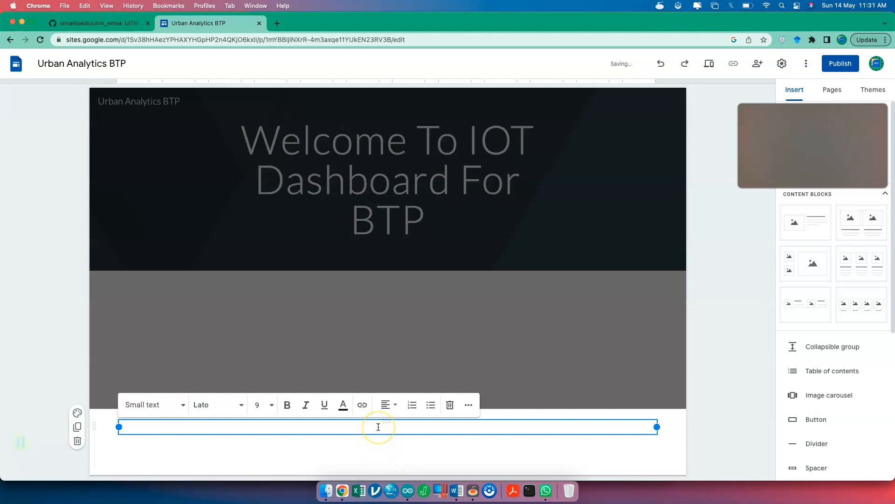
type("@Wa")
key("BackSpace")
type("SAI Propeerty")
key("Return")
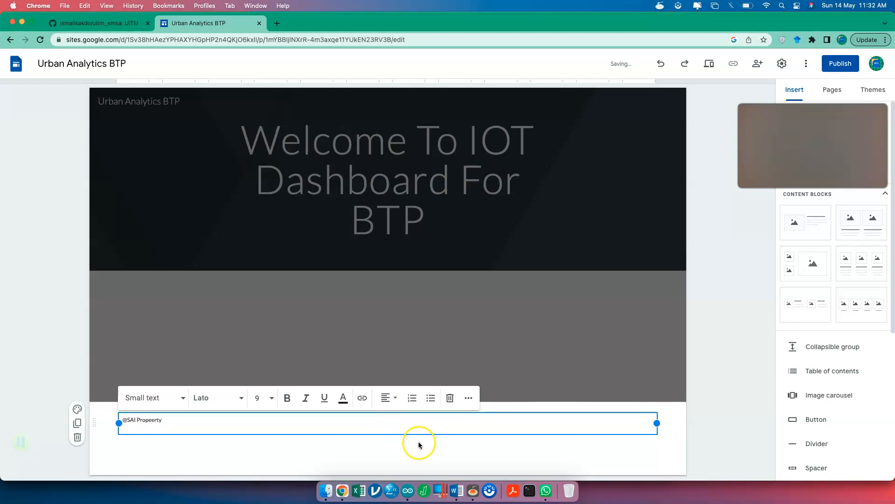
key("BackSpace")
left_click(681, 446)
left_click(720, 443)
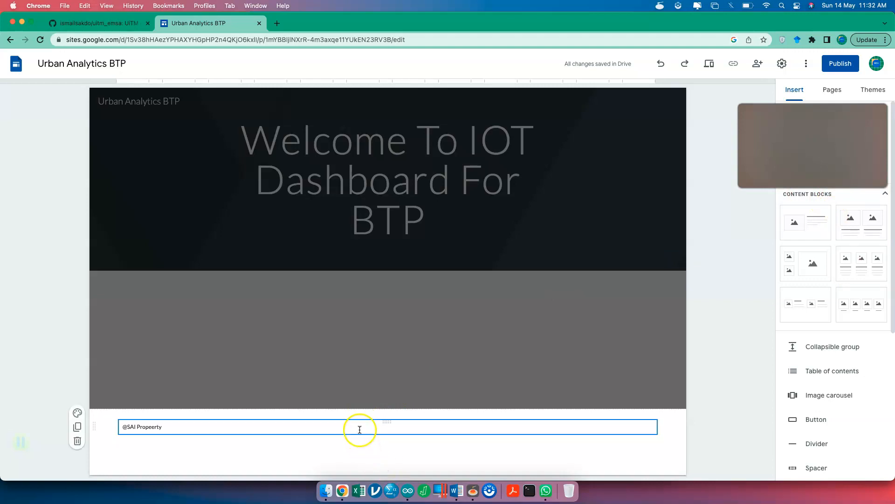
left_click(359, 427)
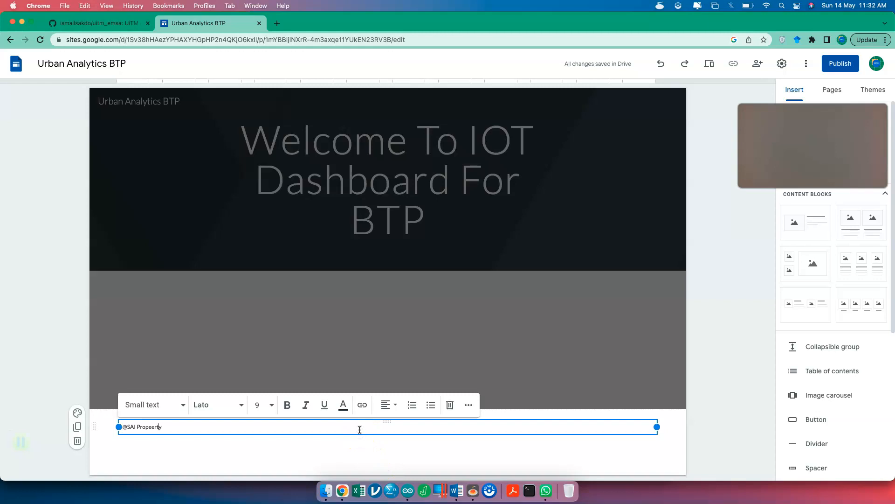
key("BackSpace")
key("Return")
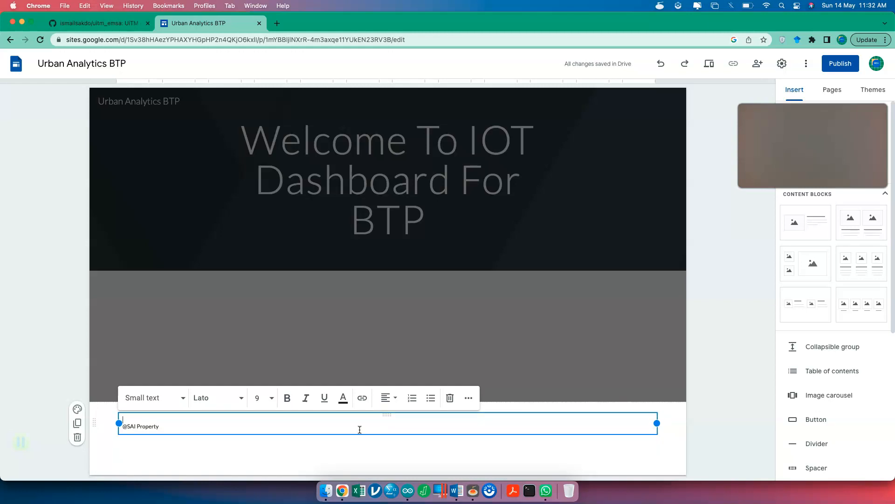
type("Contact Us")
key("Return")
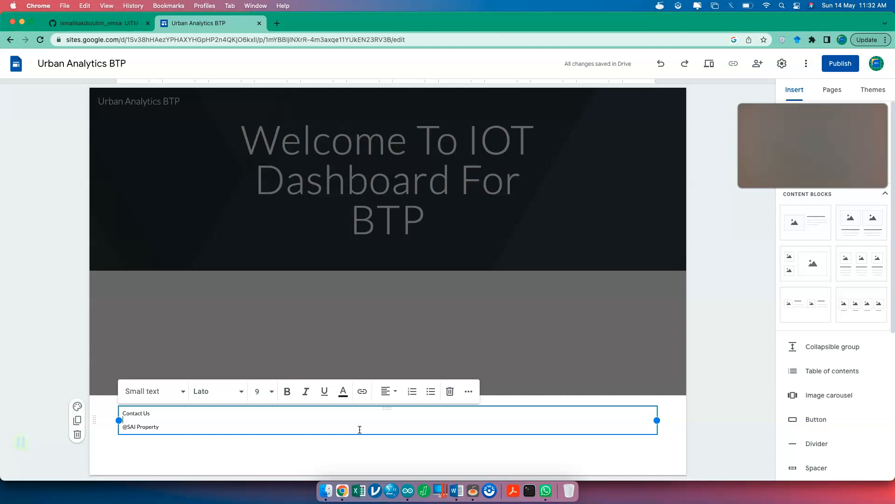
key("BackSpace")
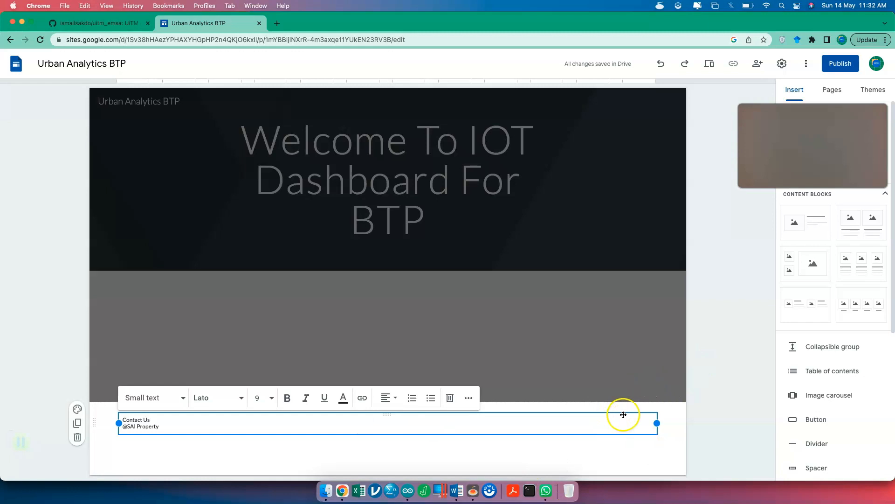
left_click(713, 410)
- Upload Screenshot 2023-05-10 at 6.27.28 PM from Downloads/1.Screenshort as the banner background
left_click(637, 365)
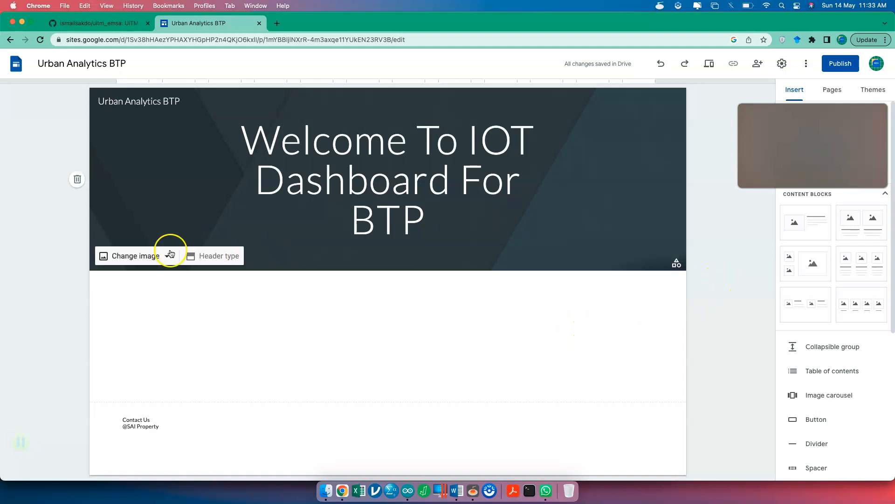
left_click(170, 253)
left_click(150, 282)
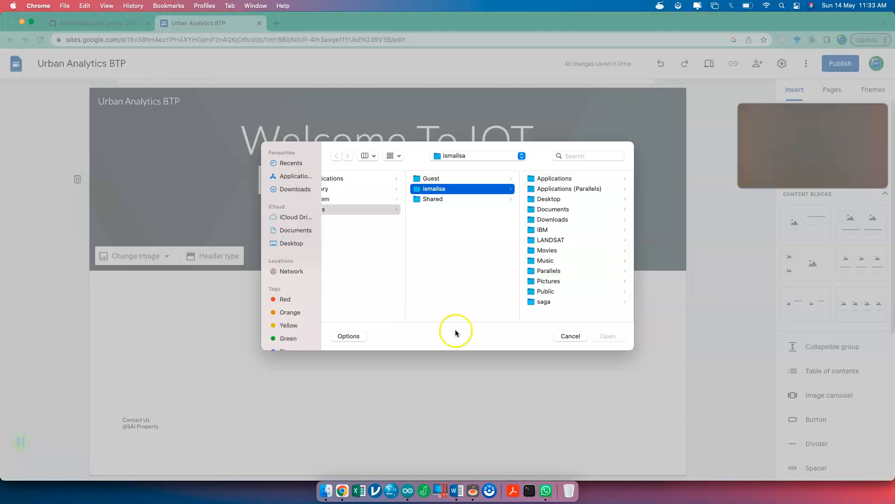
left_click(570, 335)
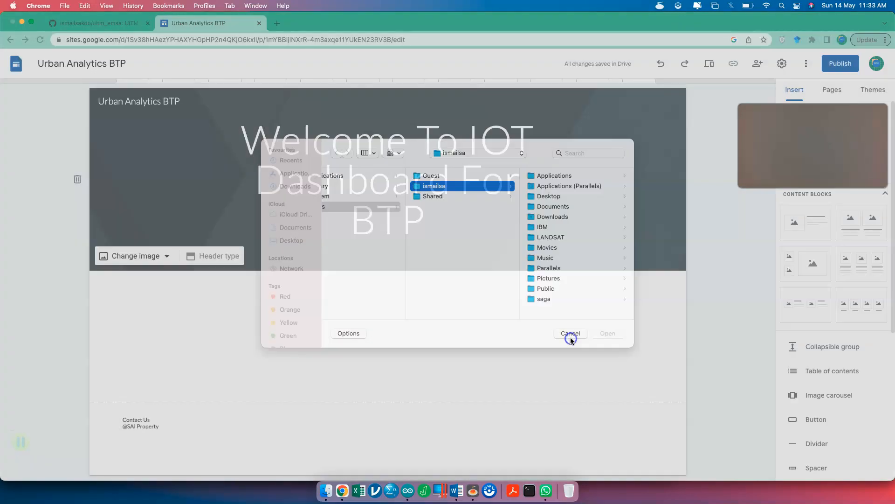
left_click(163, 256)
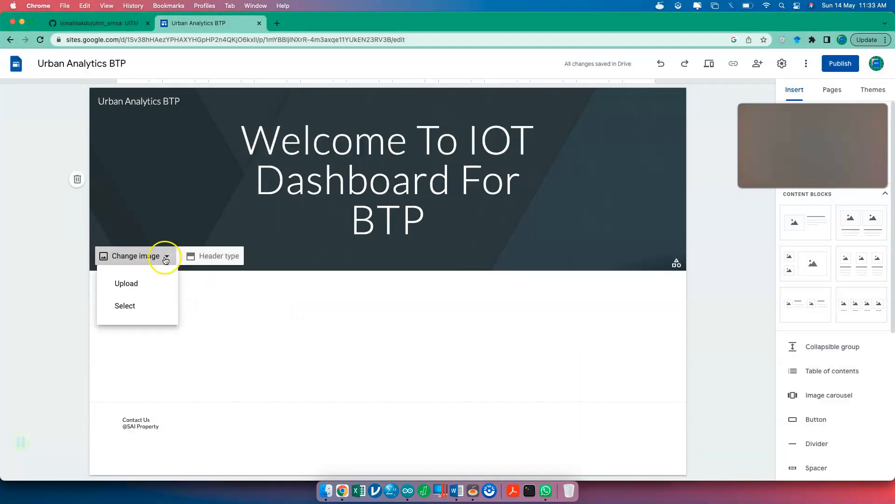
left_click(156, 282)
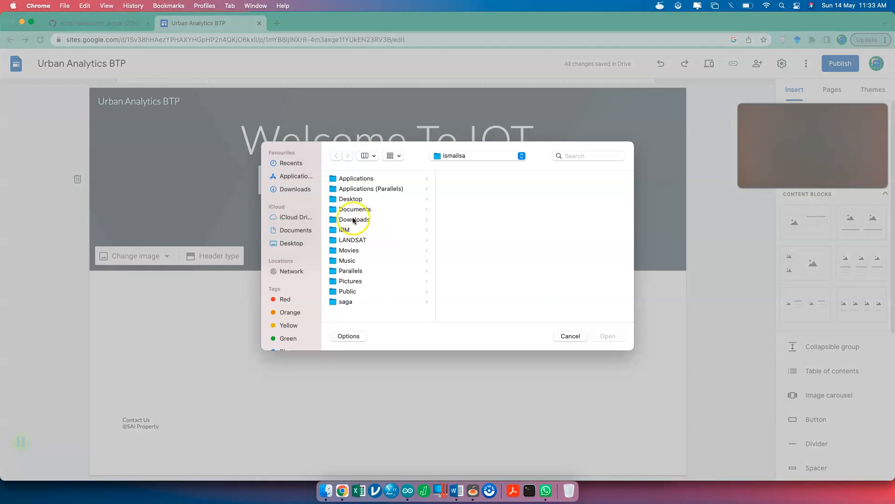
left_click(361, 282)
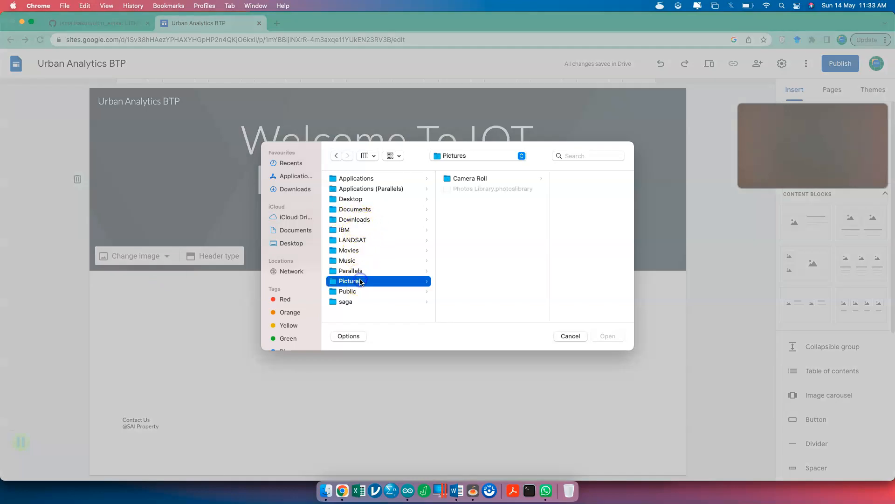
left_click(309, 192)
type("1.s")
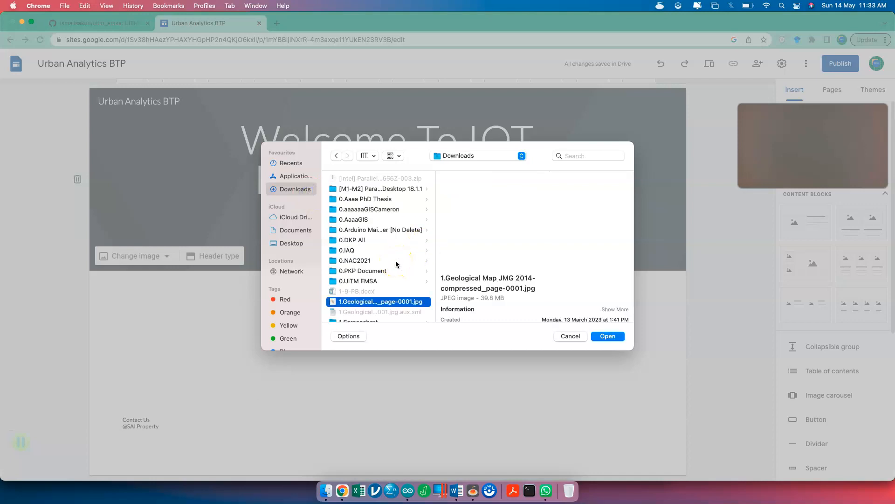
left_click(499, 263)
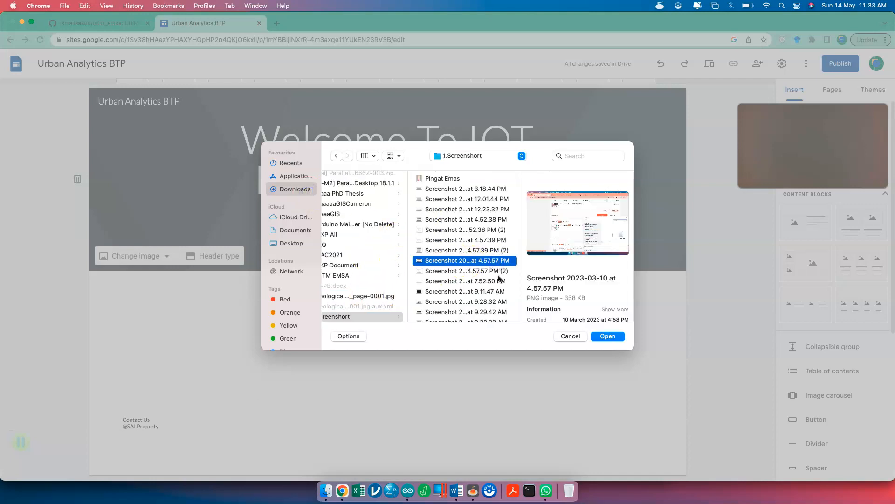
scroll(496, 299, "down", 5)
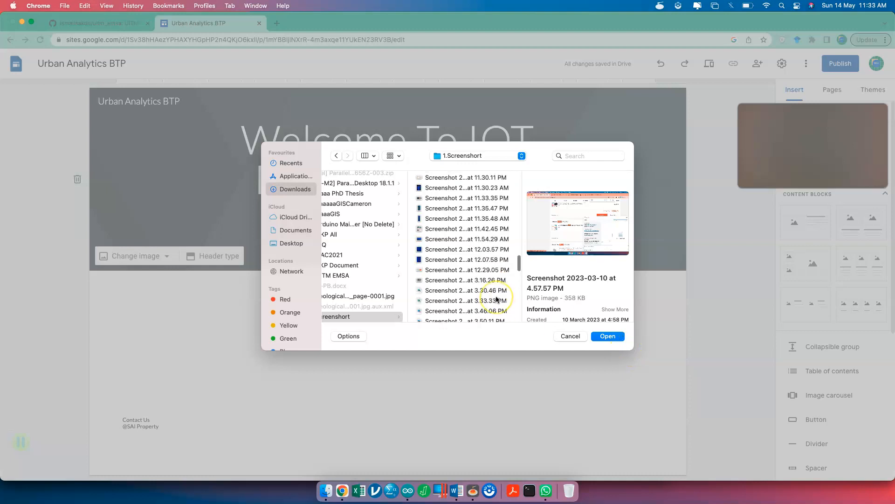
left_click(474, 302)
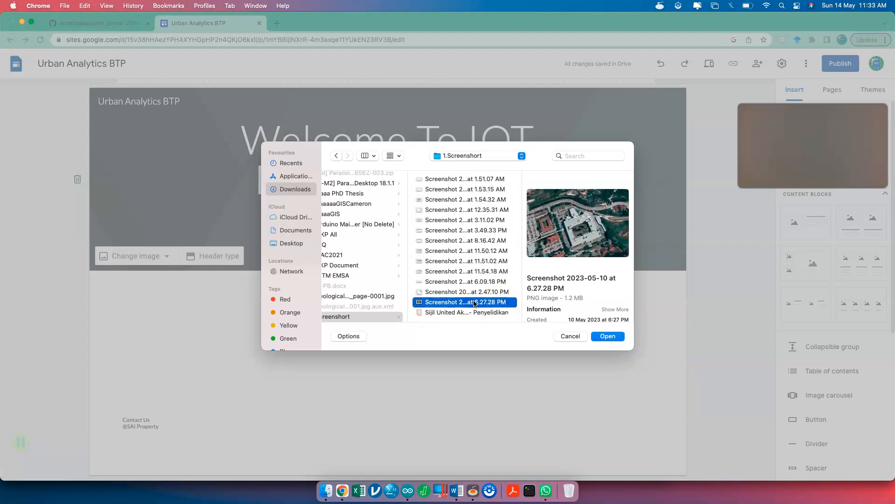
left_click(608, 335)
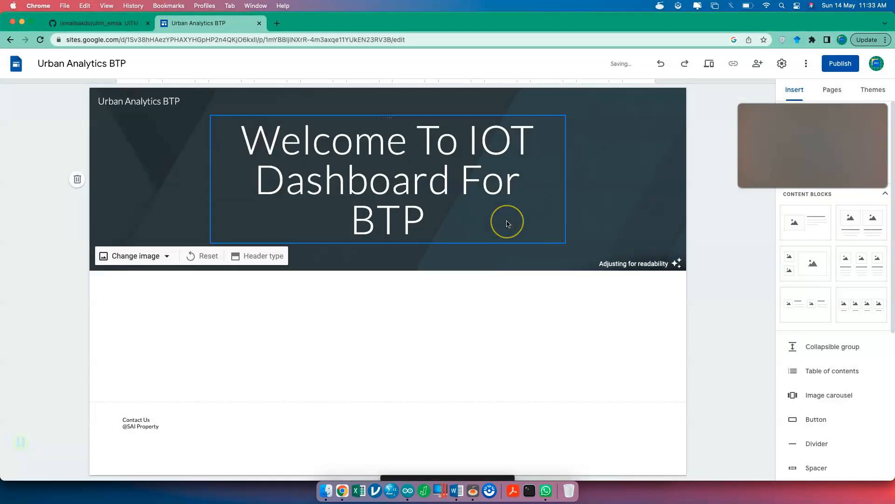
- Insert the three-column image-and-caption content block below the banner
left_click(438, 328)
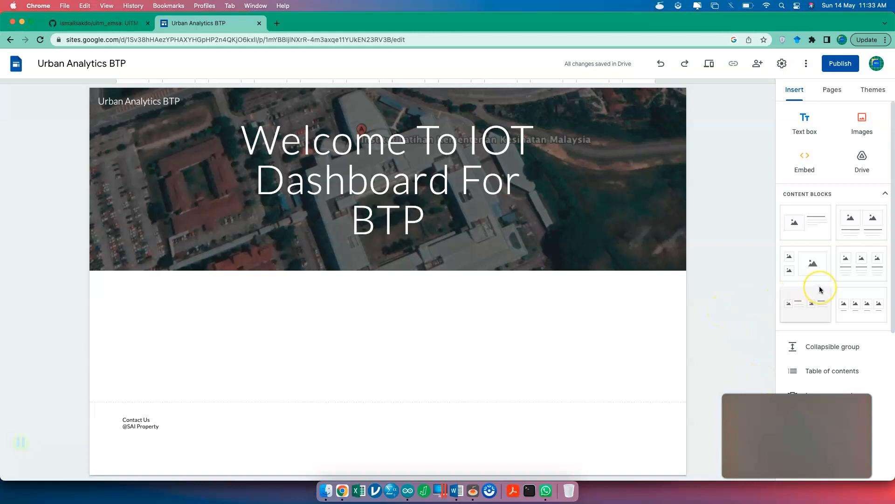
scroll(820, 288, "down", 1)
scroll(820, 288, "up", 1)
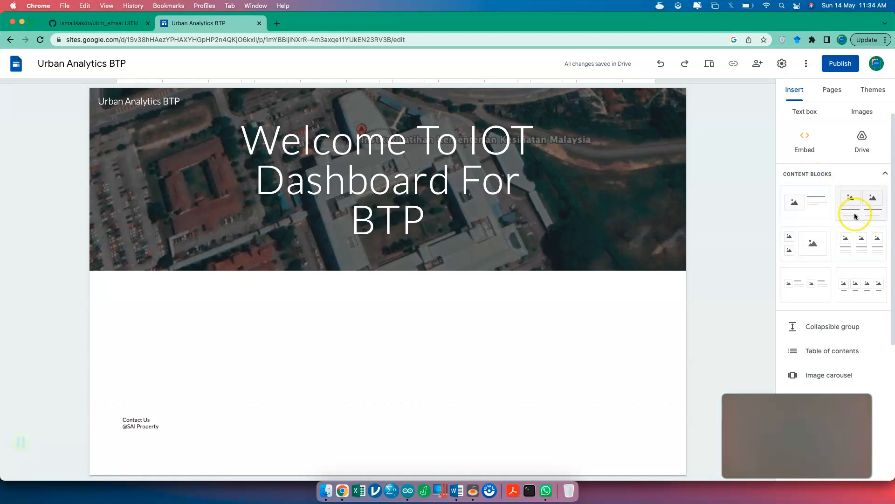
left_click(863, 255)
left_click(240, 270)
scroll(240, 276, "up", 3)
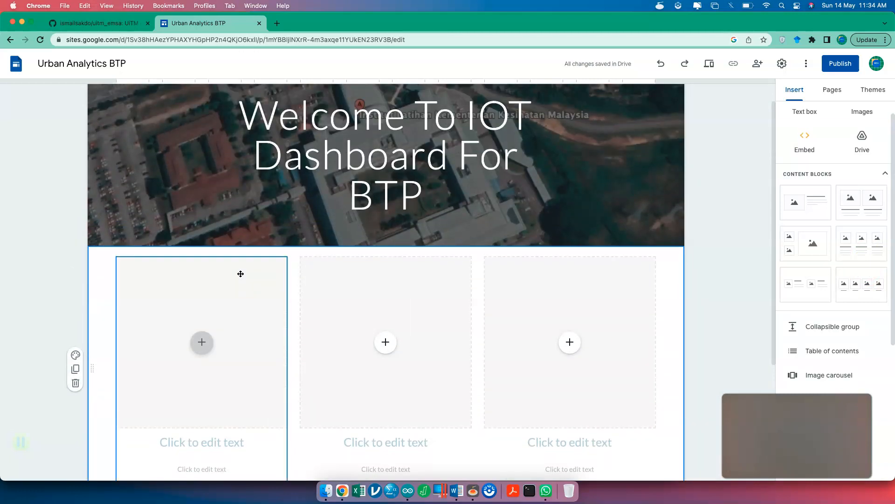
scroll(241, 273, "up", 1)
scroll(241, 274, "down", 2)
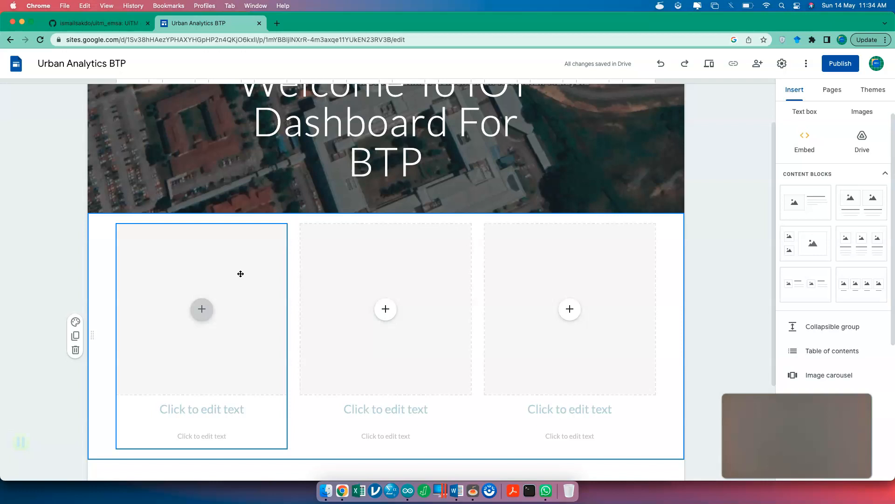
- Open the first column's Select image picker, then close it without choosing
left_click(201, 309)
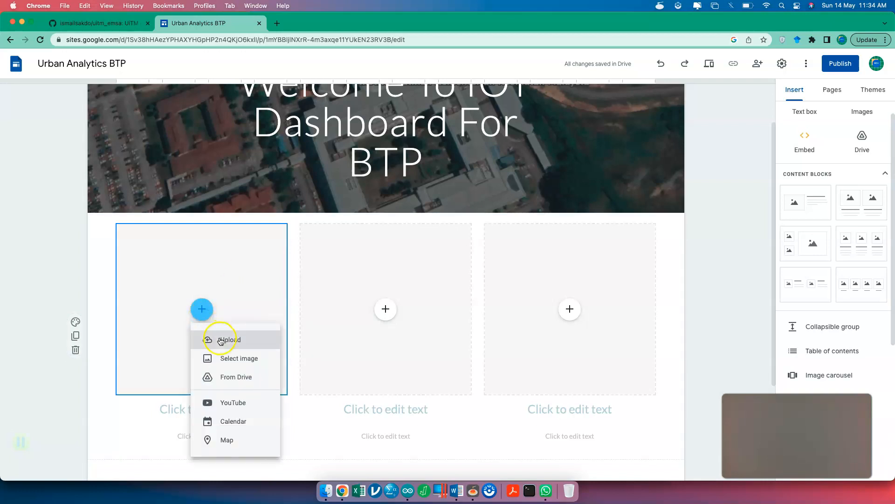
left_click(248, 359)
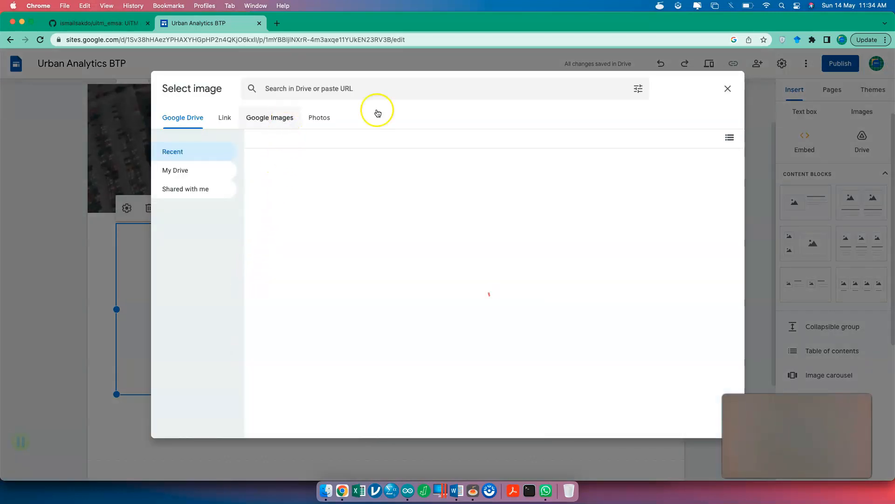
left_click(728, 89)
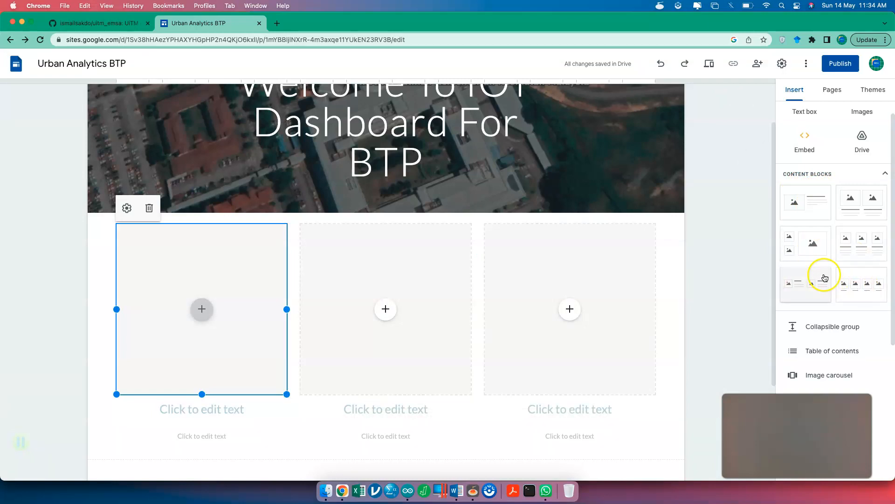
left_click(208, 406)
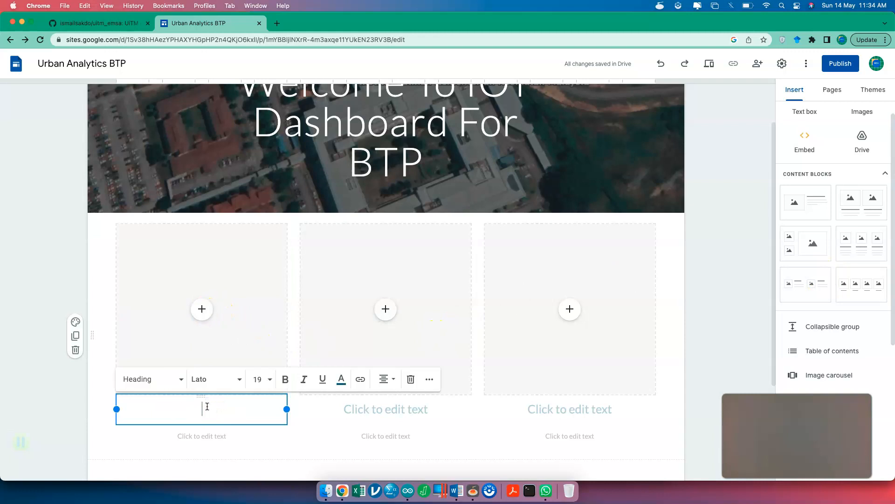
- Title the three columns About Me, About Urban Analytics and Buy Now
type("About Me")
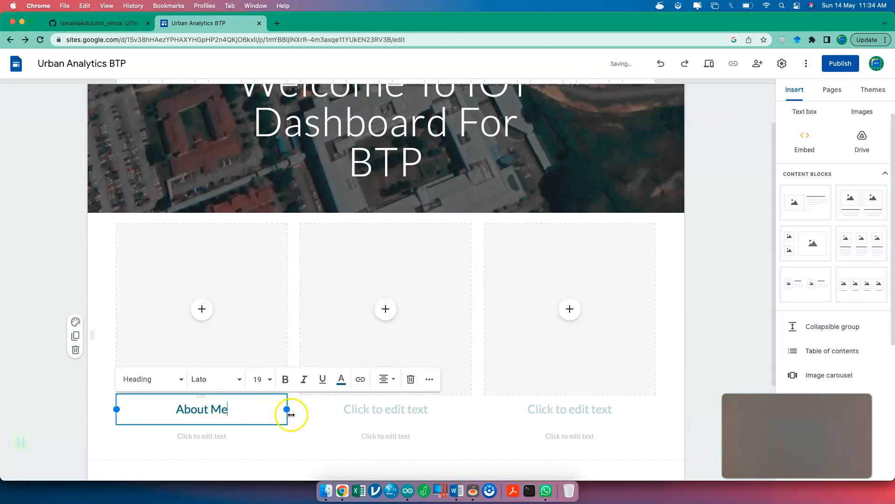
left_click(387, 401)
left_click(385, 409)
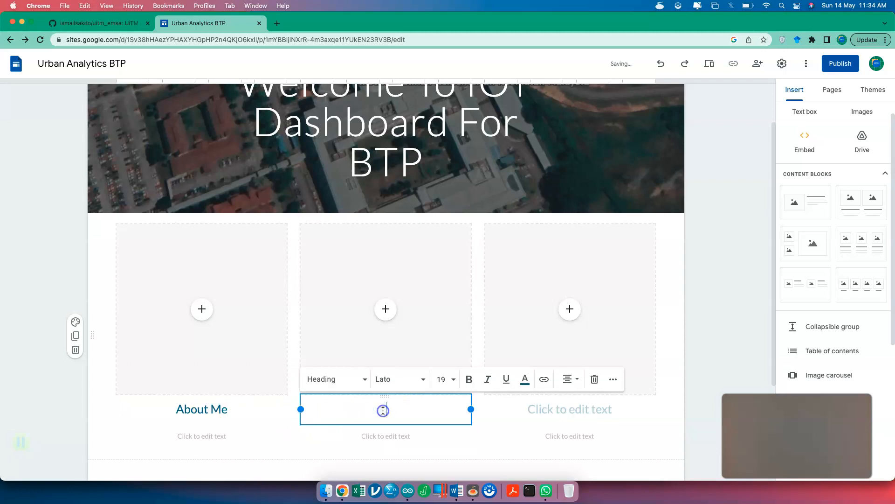
type("About Urban Analytics")
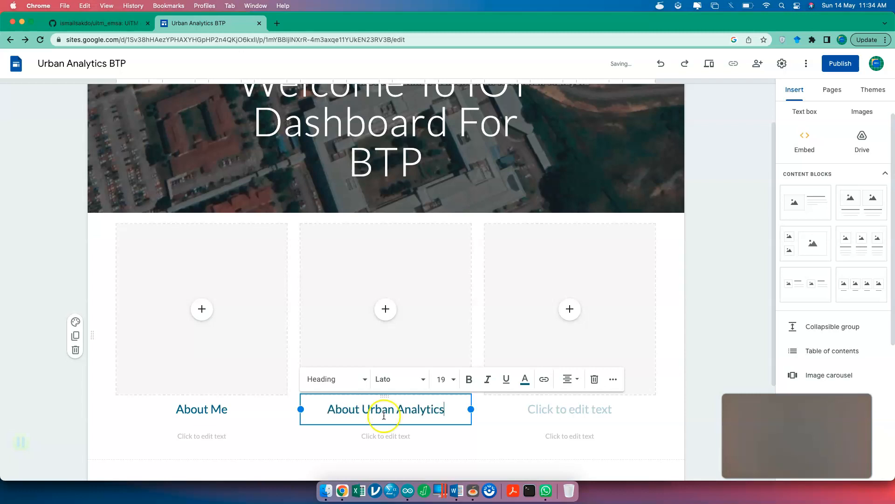
left_click(528, 402)
type("Contact")
key("BackSpace")
key("BackSpace")
key("BackSpace")
key("BackSpace")
key("BackSpace")
key("BackSpace")
key("BackSpace")
key("BackSpace")
type("Buy Now")
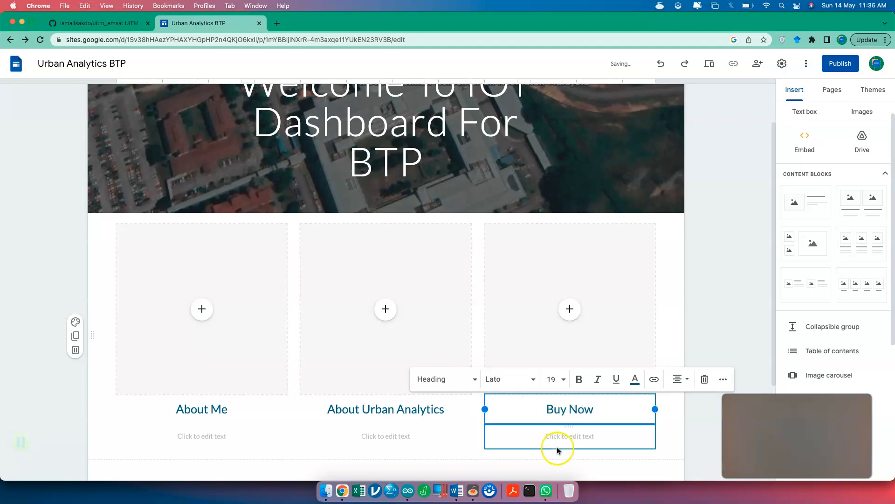
- Add captions 'Learn More' and 'Learn How To Create One of Urban Analytics Tool'
left_click(408, 435)
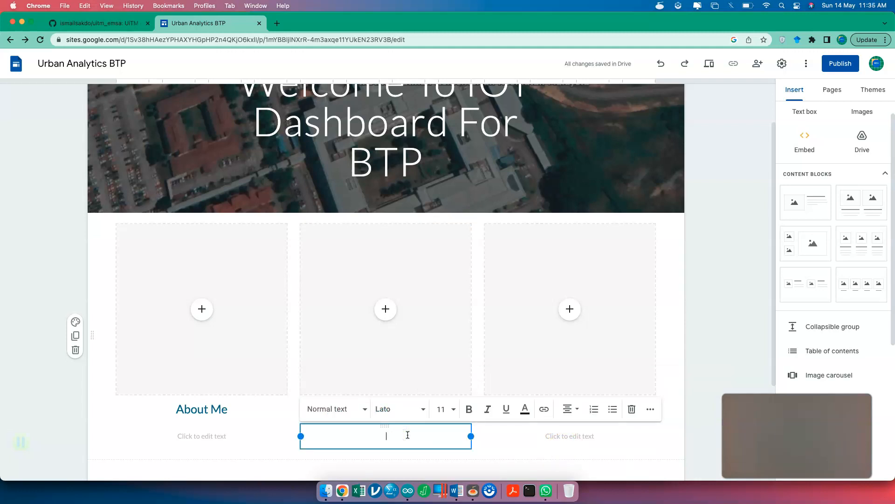
left_click(201, 435)
type("Se")
type("arn More")
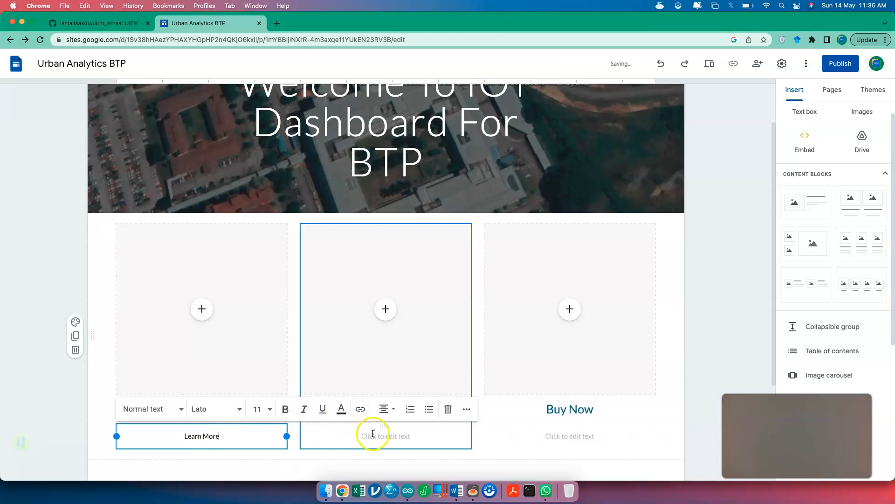
left_click(379, 440)
type("Learn How T")
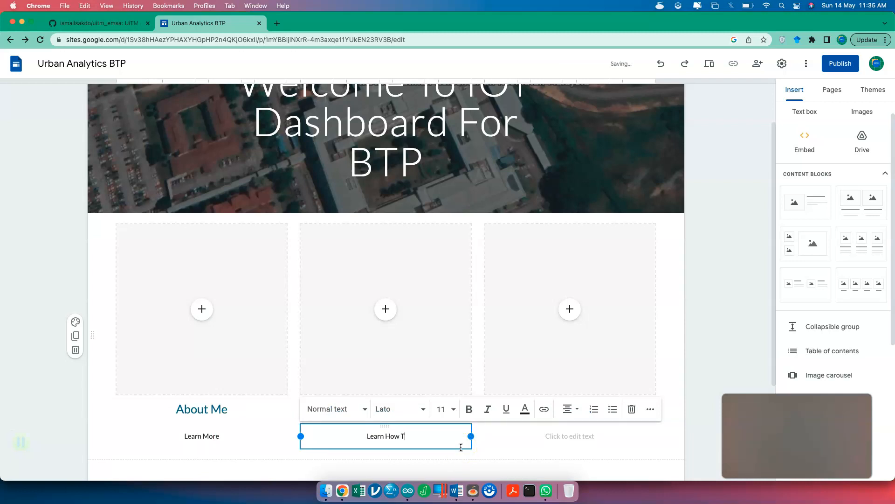
type("o Create One of Ue")
key("BackSpace")
type("r")
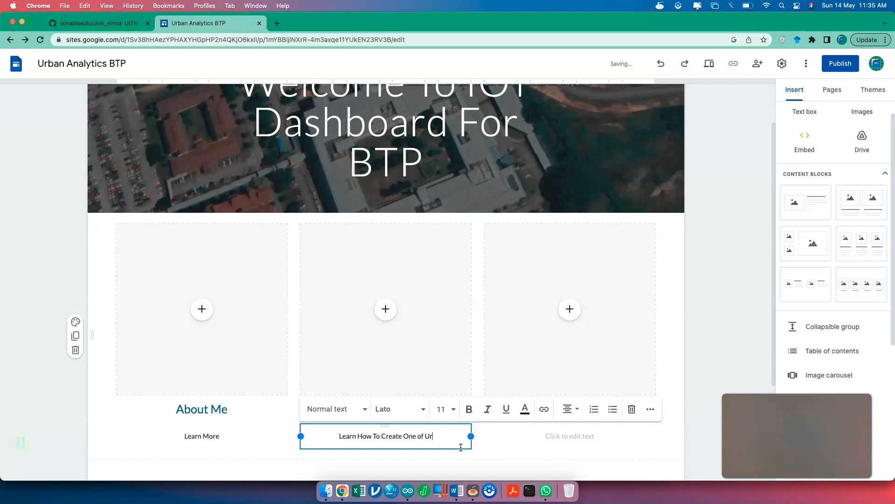
type("ban Analytics Tool")
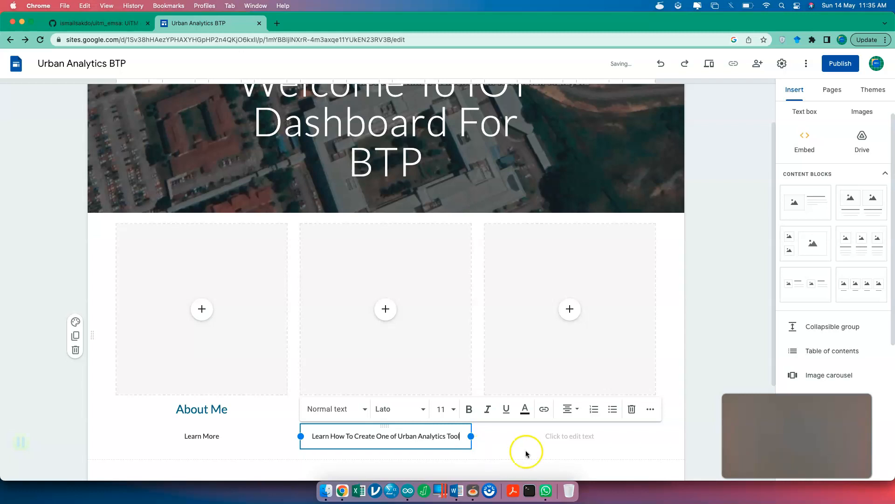
- Write 'Get One for your Own Analysis' as the Buy Now column's caption
left_click(553, 439)
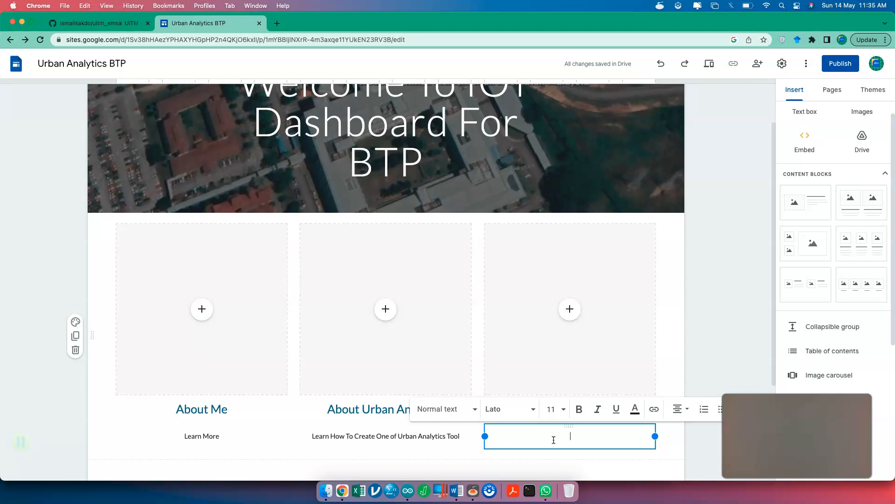
left_click(702, 345)
left_click(578, 437)
type("Get One for ")
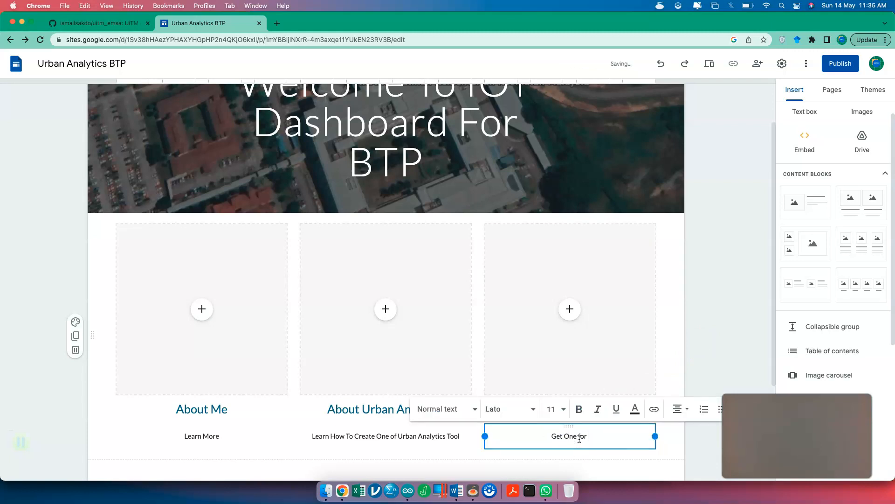
type("your Own Analysis")
left_click(715, 320)
- Open the Select image picker for the first column's empty image slot
left_click(210, 319)
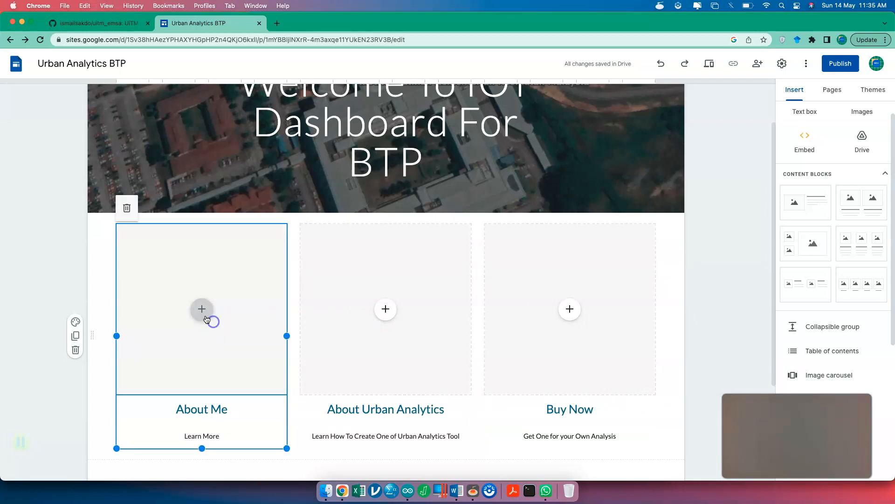
left_click(202, 310)
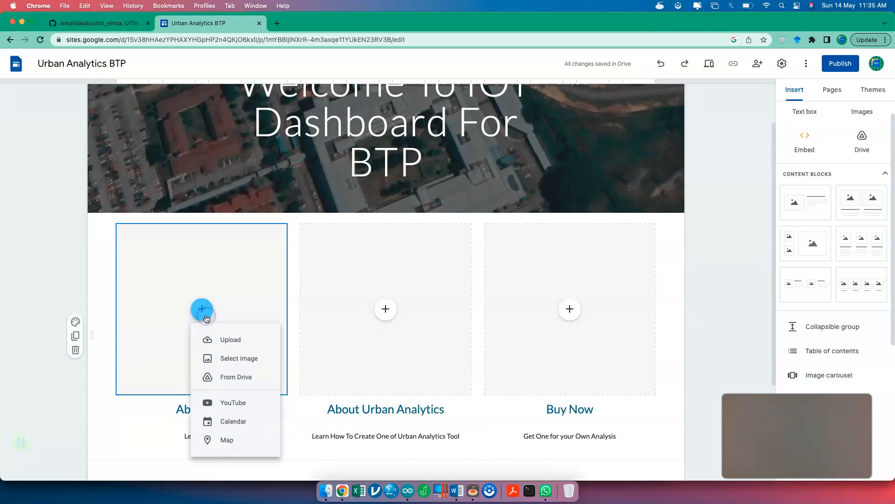
left_click(238, 361)
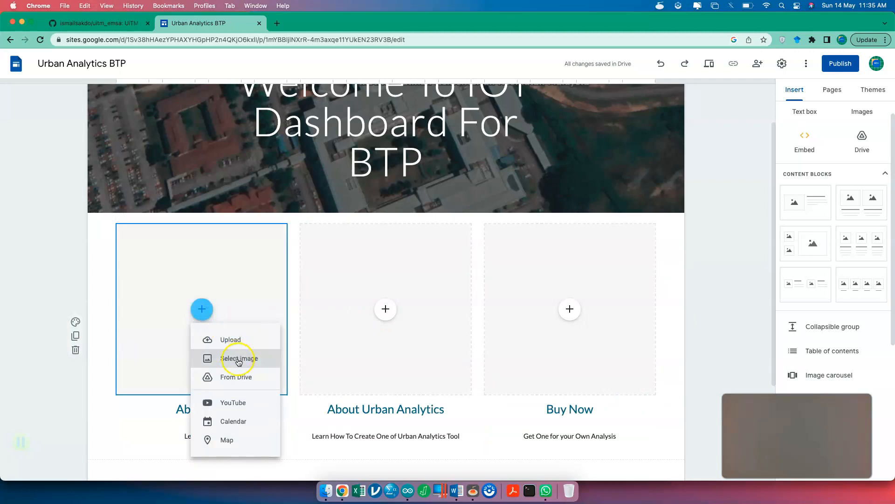
left_click(238, 361)
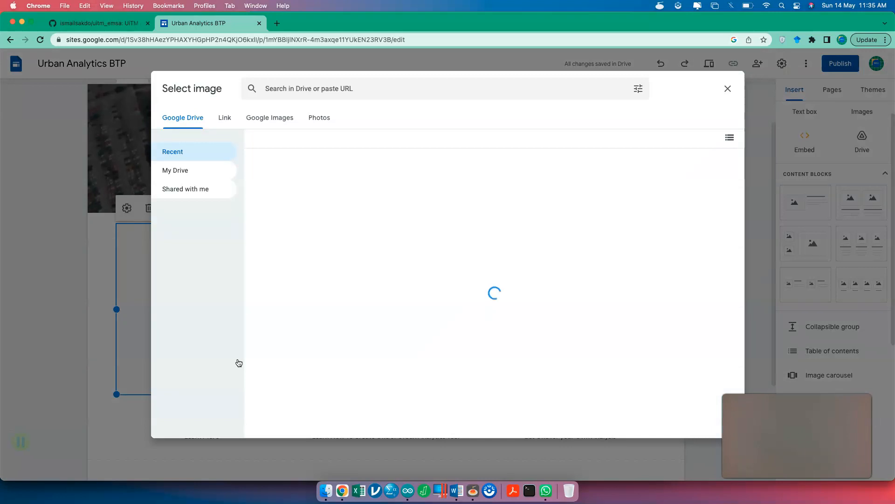
- Try a Google Images search for a person's name, then browse Google Photos
left_click(275, 121)
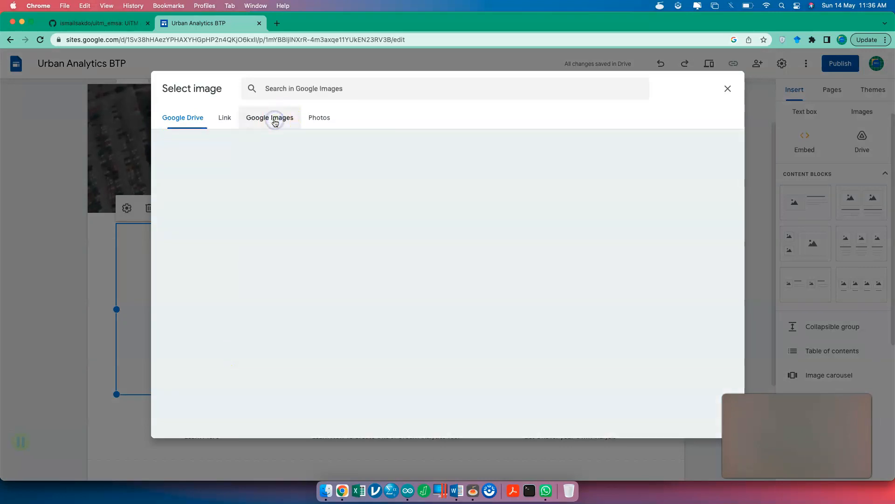
left_click(214, 126)
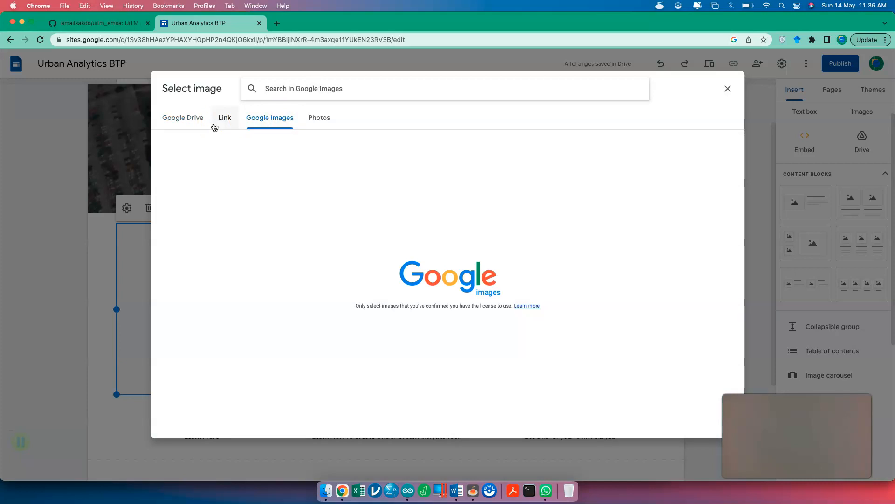
left_click(330, 88)
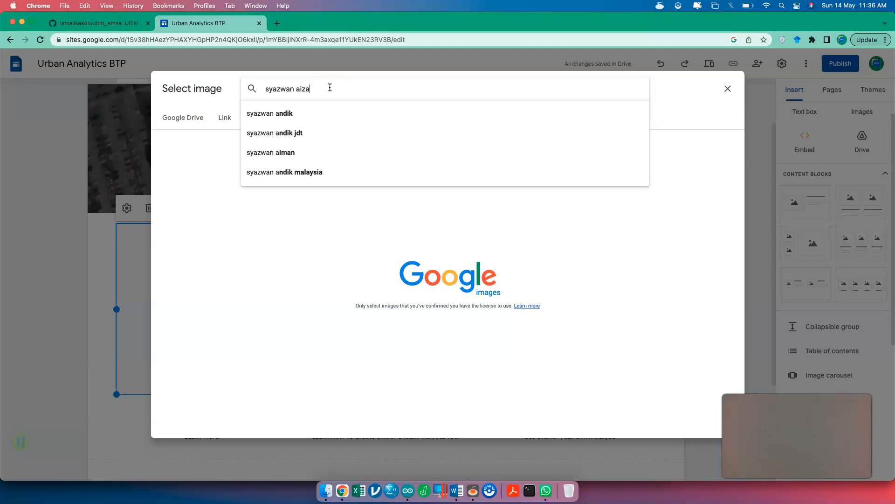
key("Return")
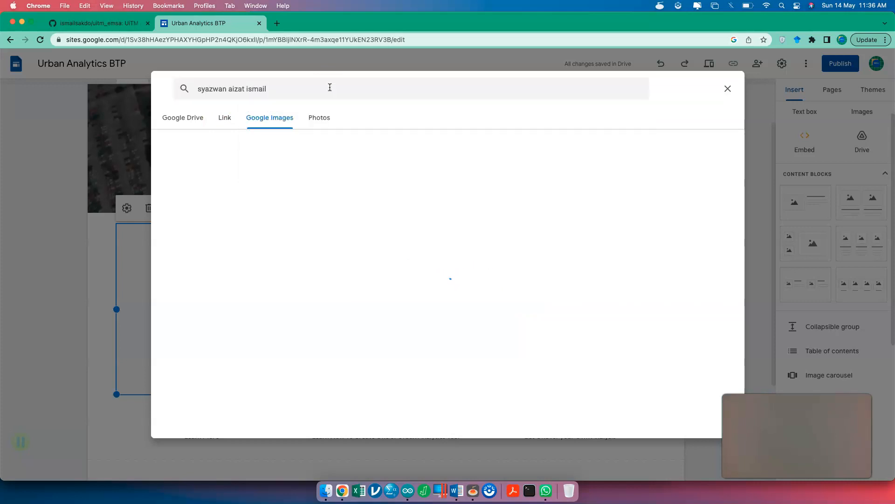
left_click(317, 121)
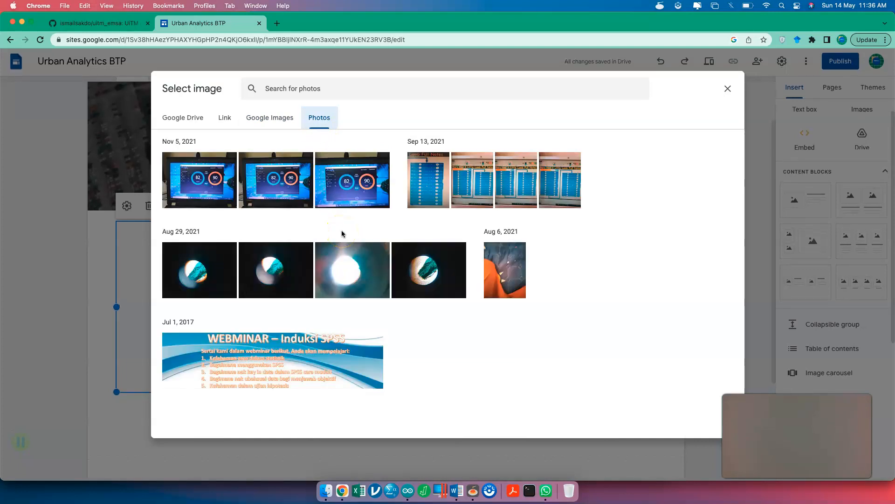
- Search Google Images for arduino and insert the first Arduino board photo
left_click(274, 120)
left_click(272, 119)
left_click(301, 95)
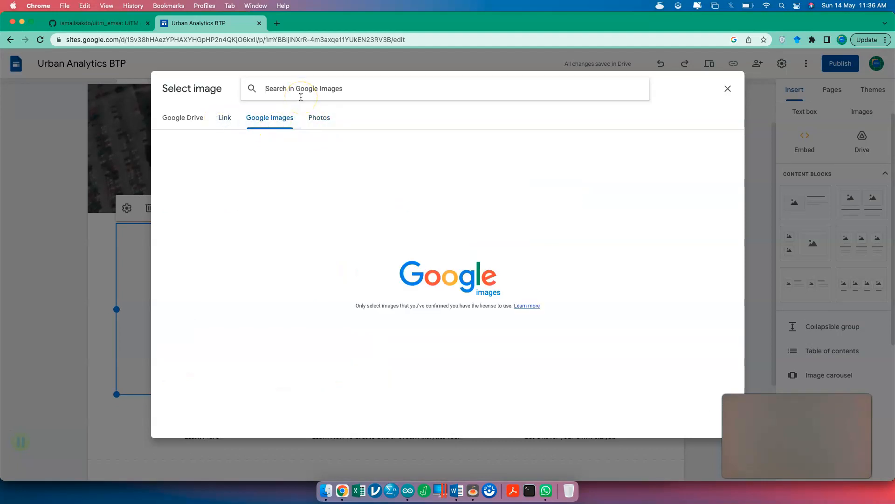
type("arduino")
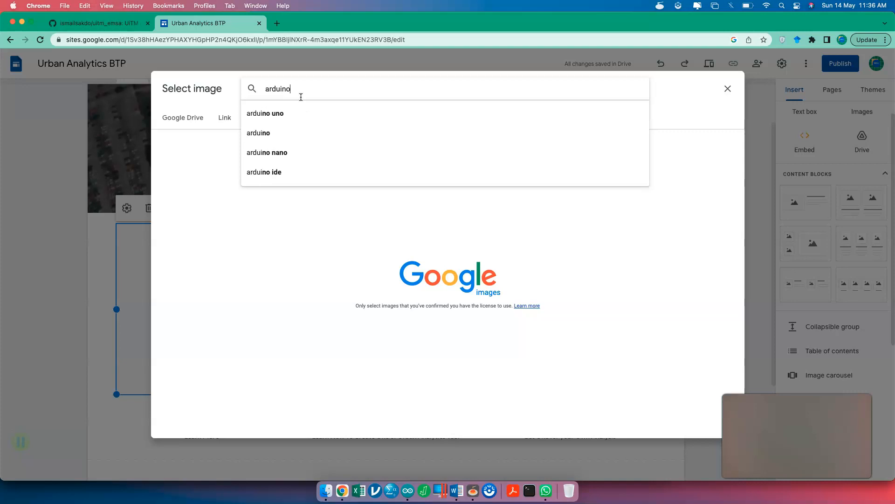
key("Return")
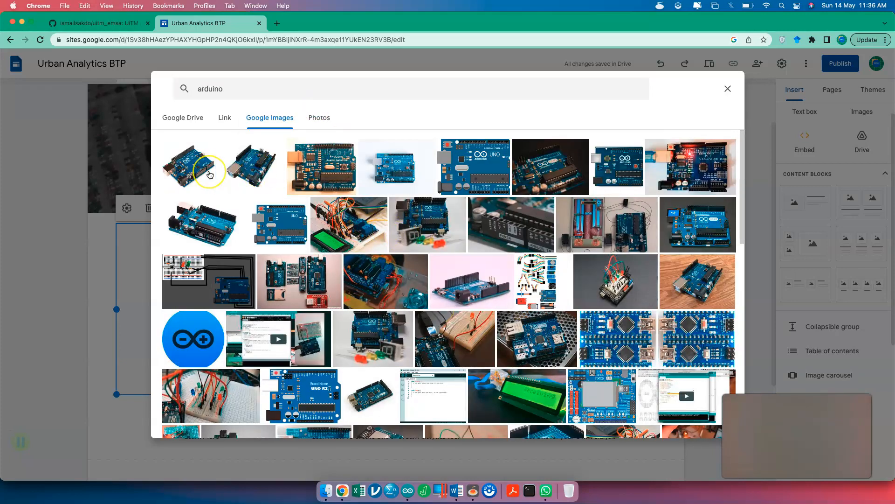
left_click(210, 174)
left_click(709, 427)
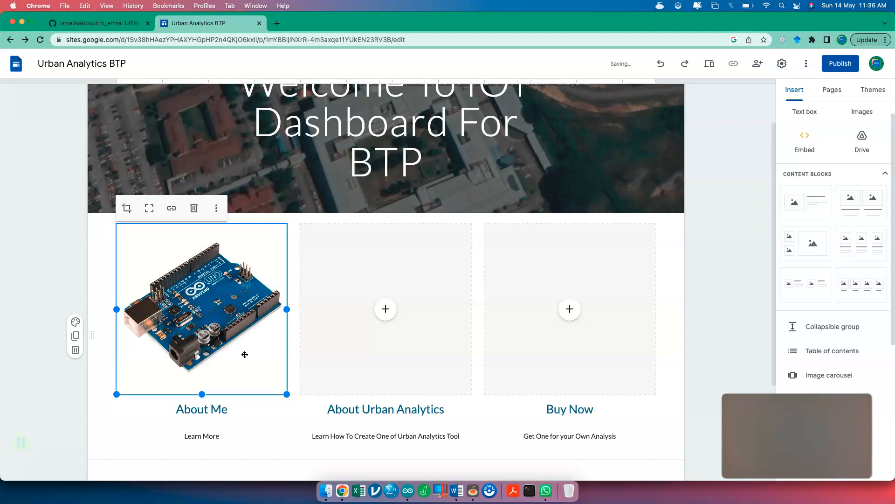
- Upload 'Screenshot 2023-03-10 at 9.28.32 AM' (YouTube channel page) into the About Urban Analytics image slot
left_click(387, 318)
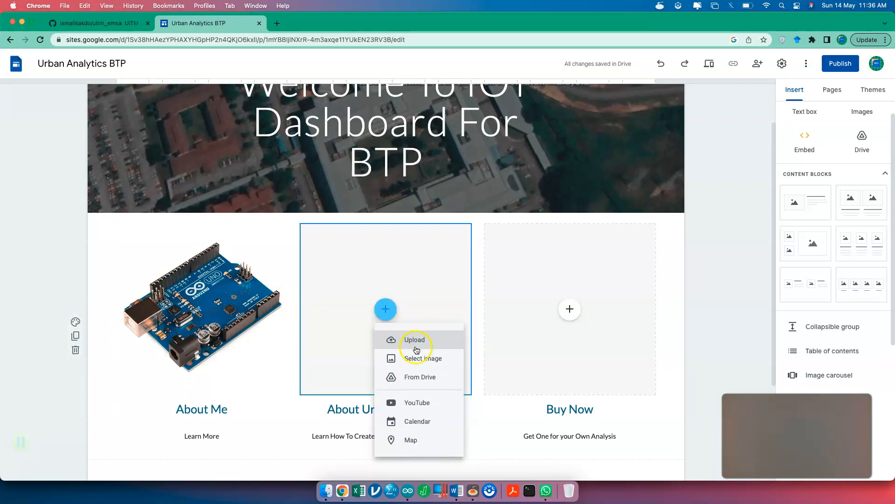
left_click(416, 349)
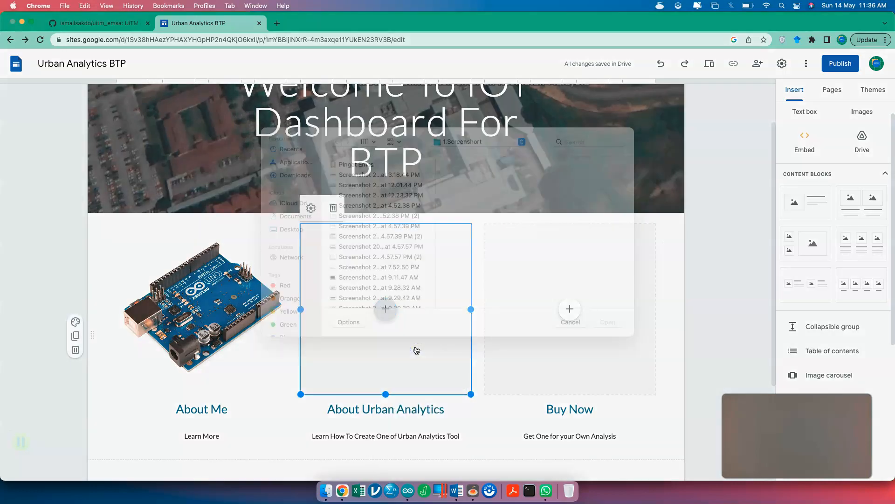
scroll(404, 313, "down", 5)
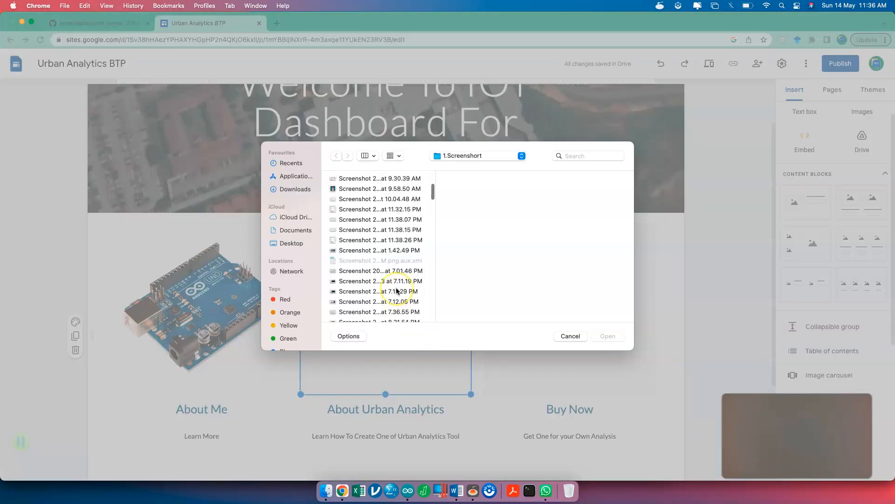
scroll(398, 294, "up", 5)
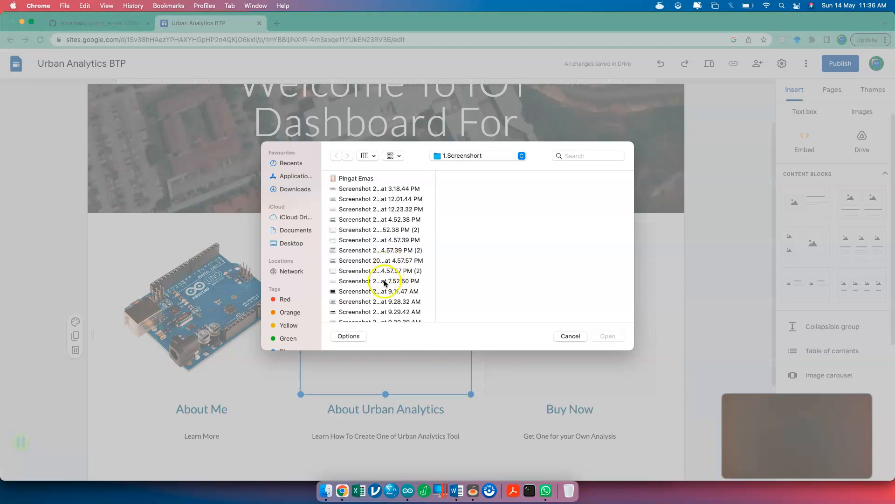
left_click(380, 302)
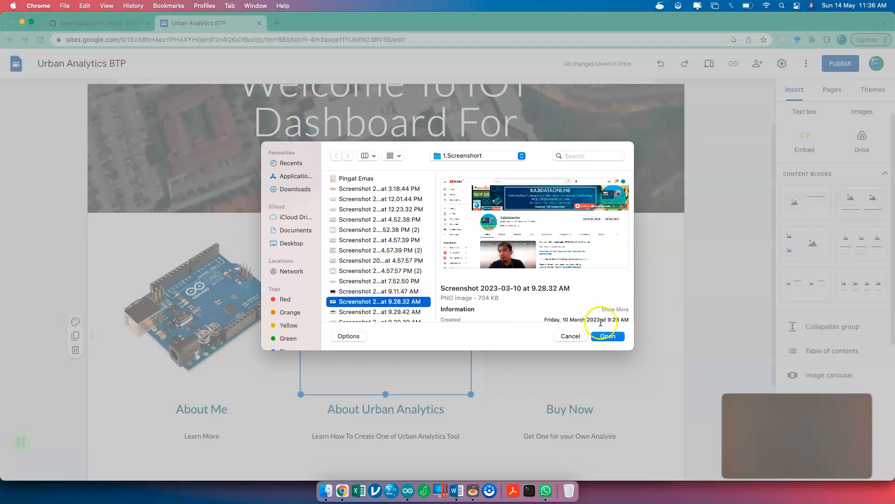
left_click(608, 336)
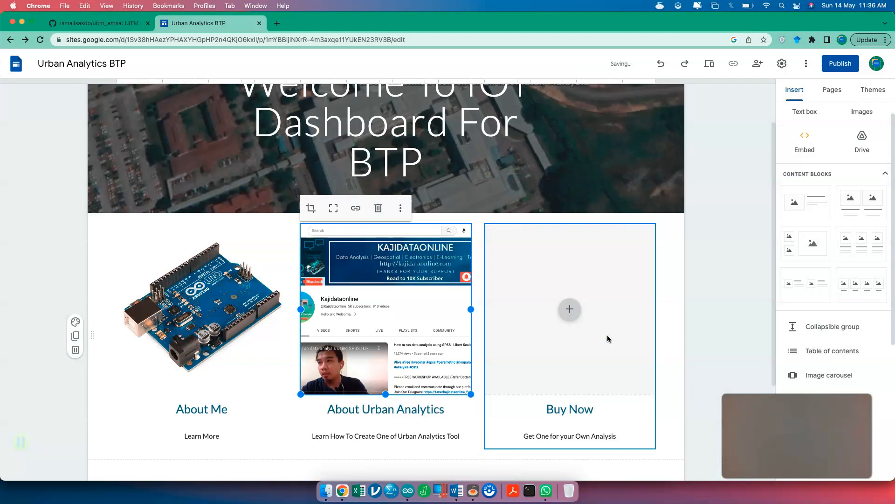
left_click(570, 310)
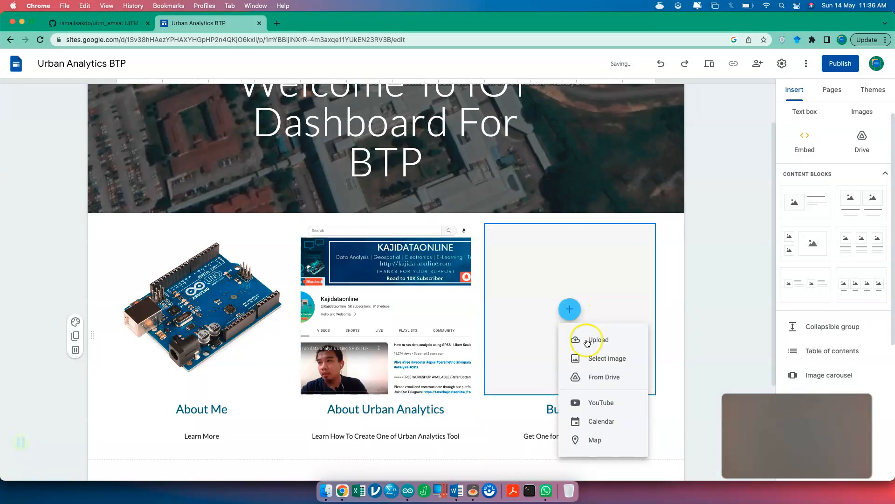
- Browse Drive images for the empty Buy Now slot, then switch to the Select image picker
left_click(601, 375)
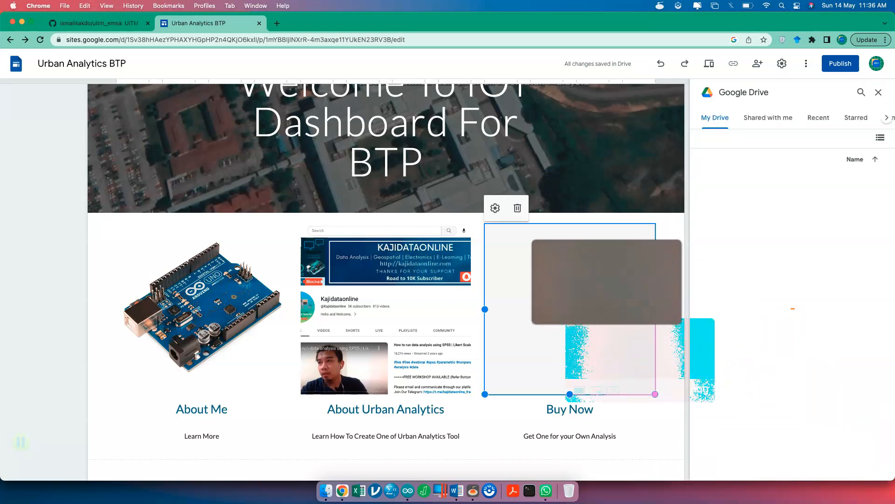
scroll(838, 401, "down", 10)
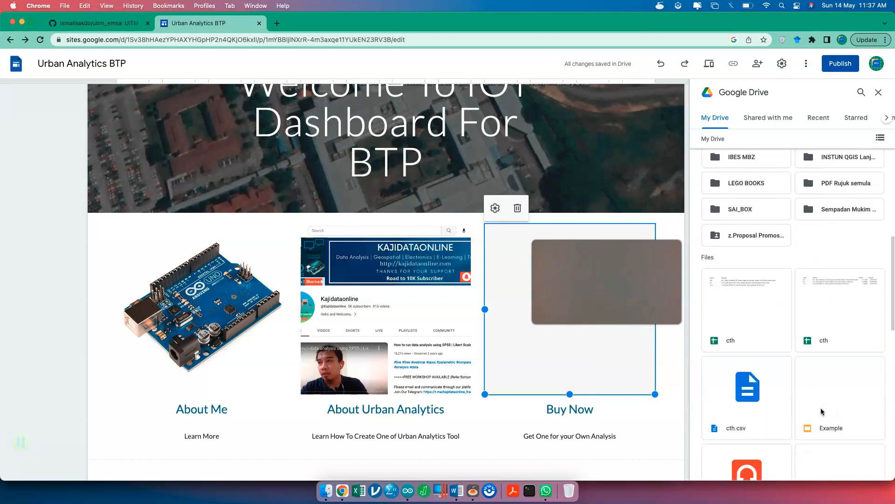
scroll(822, 411, "down", 10)
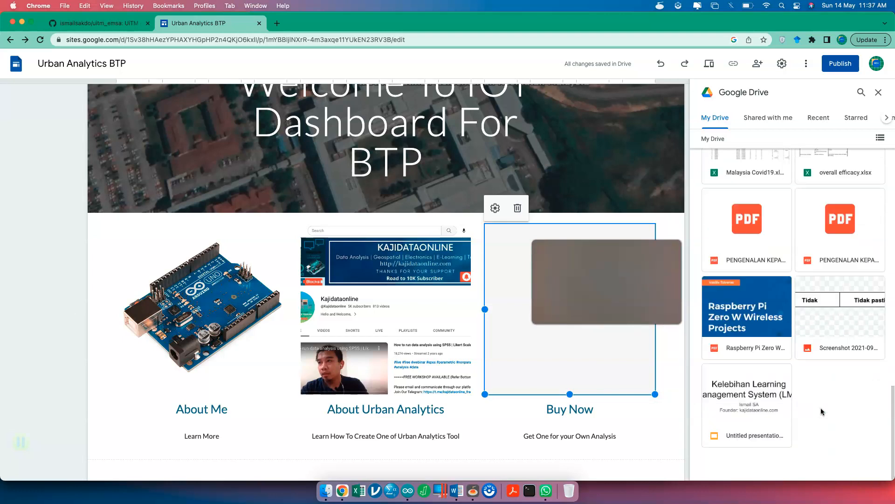
scroll(822, 411, "up", 20)
left_click(745, 262)
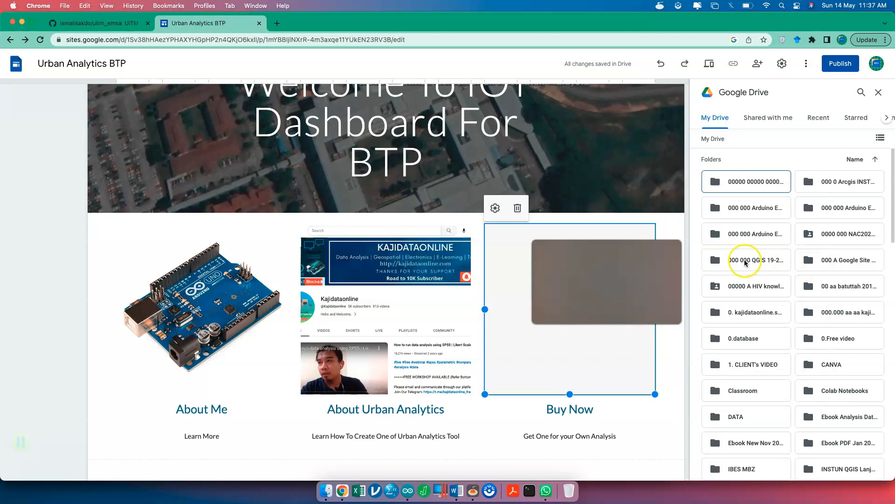
left_click_drag(521, 323, 579, 302)
left_click(570, 308)
left_click(601, 360)
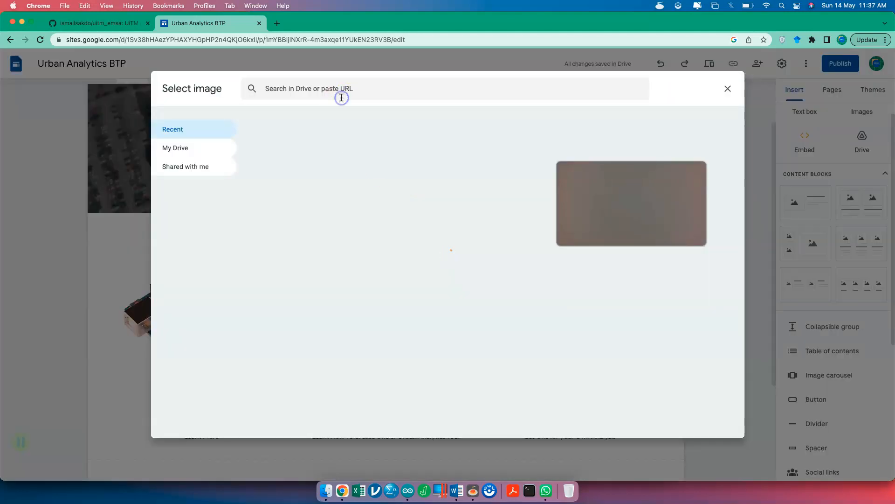
- Search Google Images for 'urban health' and insert the aerial campus photo into the Buy Now card
left_click(341, 97)
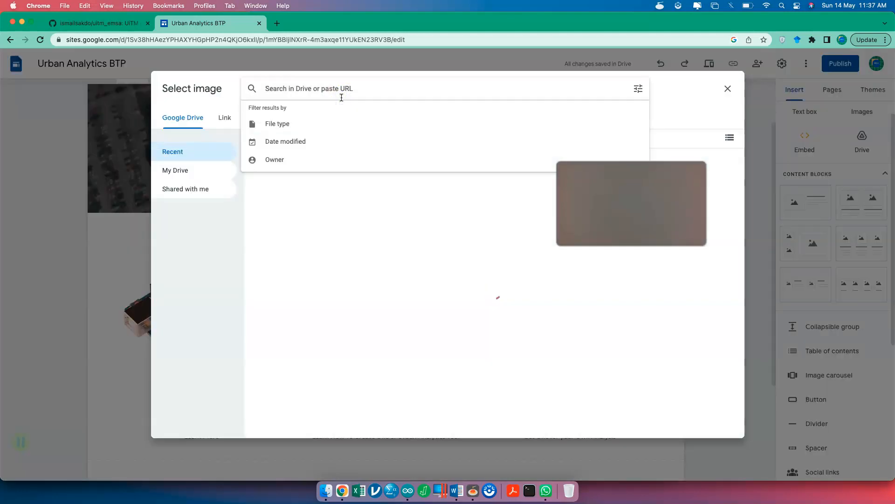
type("urban")
left_click(274, 117)
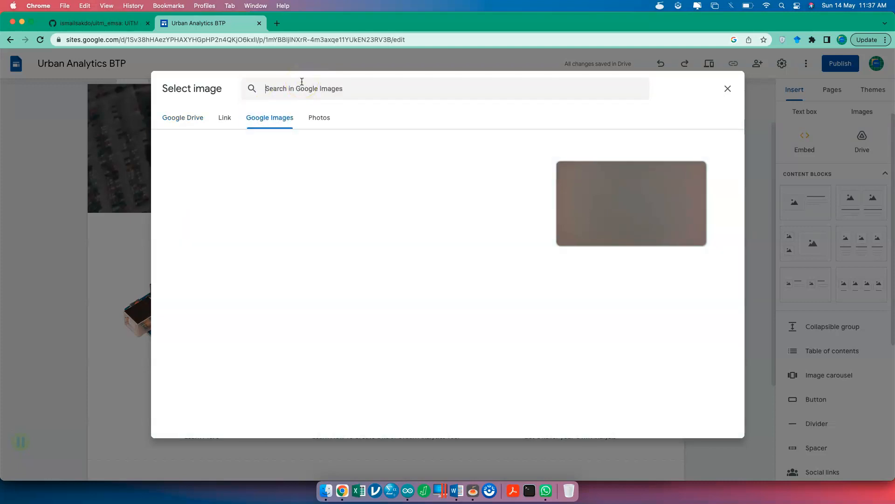
left_click(302, 82)
type("urban")
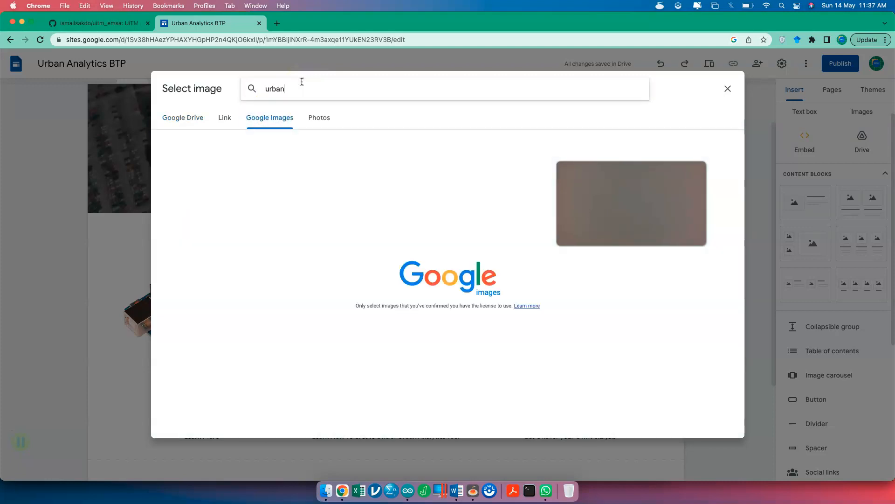
type(" health")
key("Return")
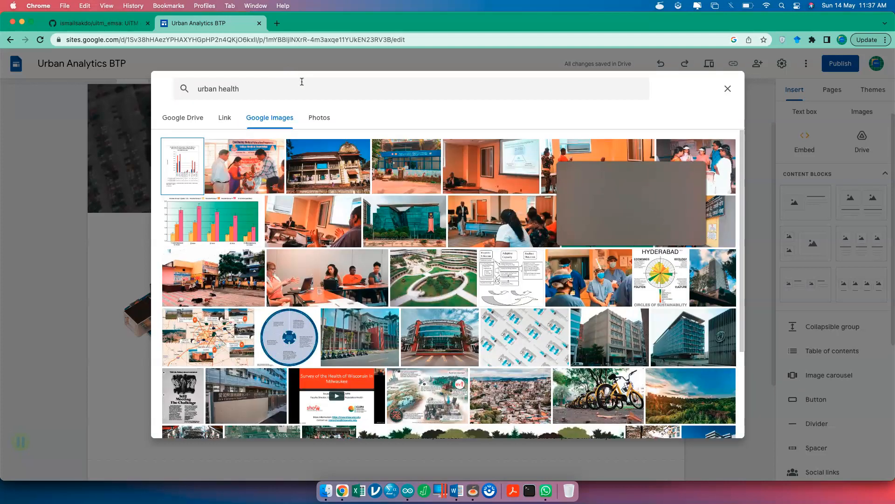
left_click(452, 279)
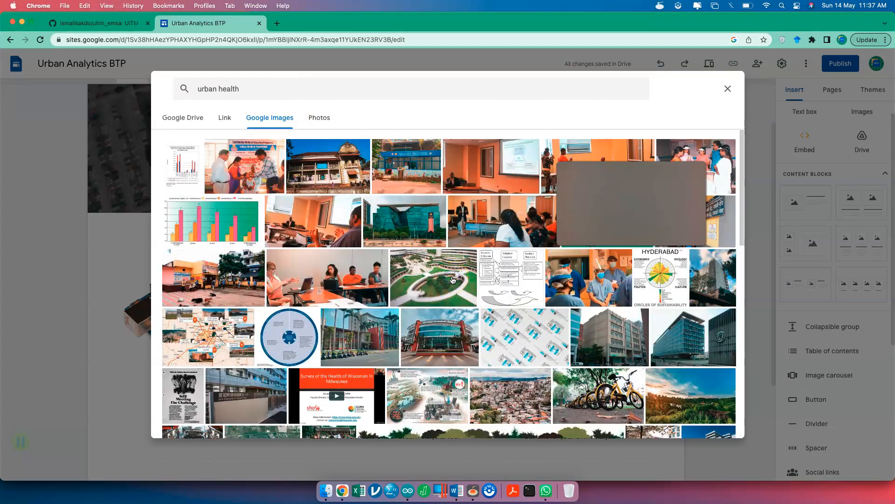
left_click(710, 422)
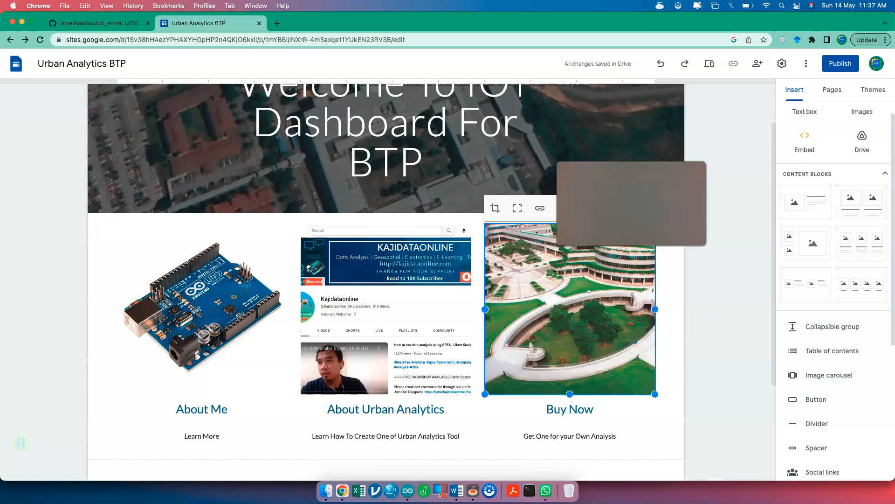
left_click(745, 225)
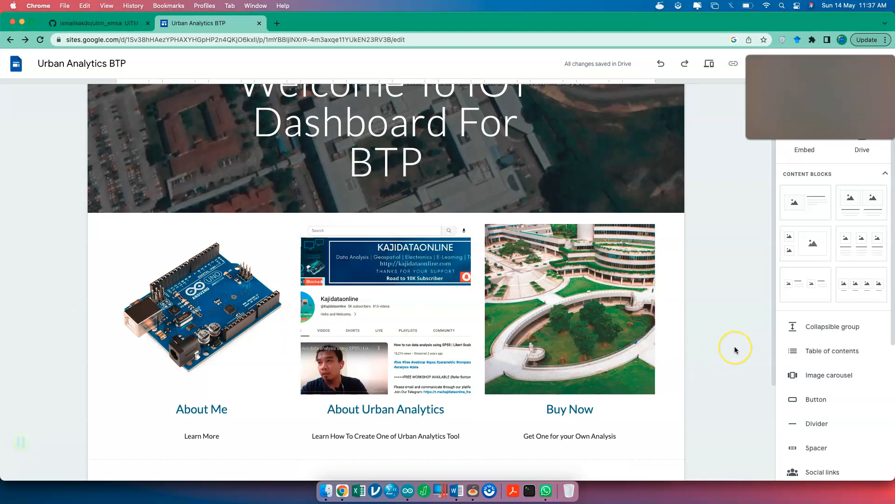
scroll(735, 349, "down", 3)
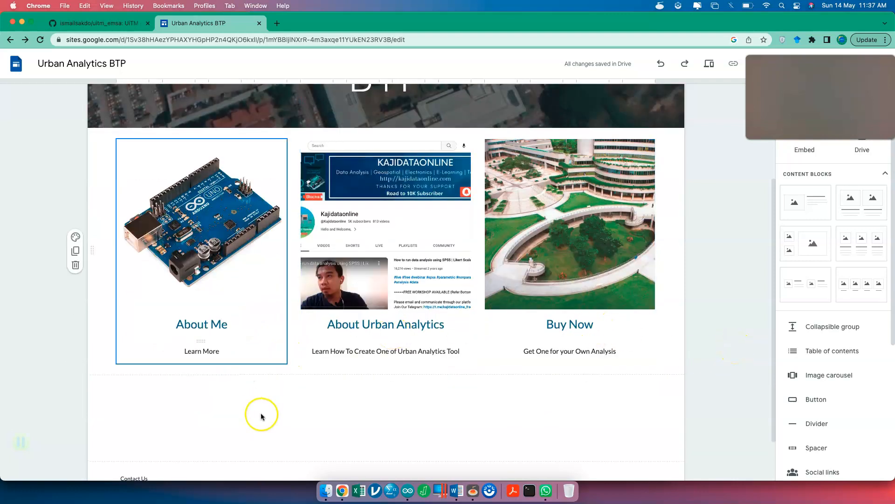
scroll(261, 414, "down", 2)
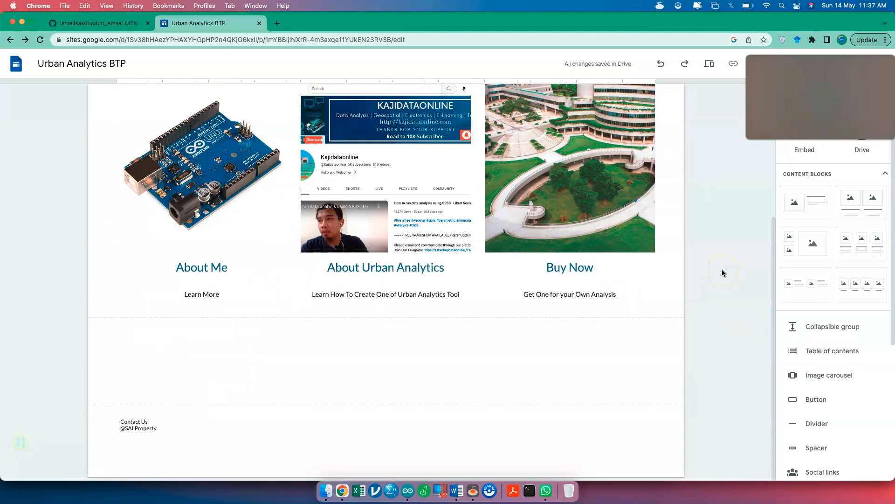
scroll(830, 396, "down", 1)
scroll(829, 397, "down", 6)
scroll(829, 395, "up", 2)
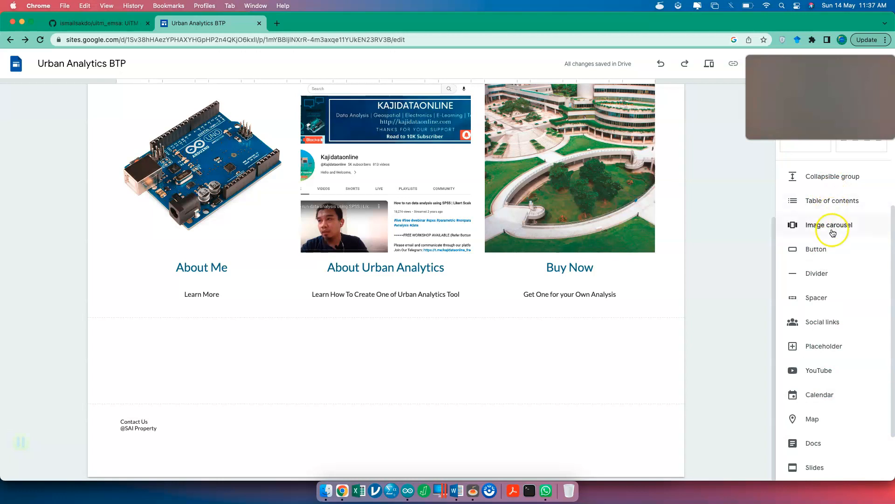
- Insert a 'Contact Us' button linked to the author's Linktree page
left_click(822, 257)
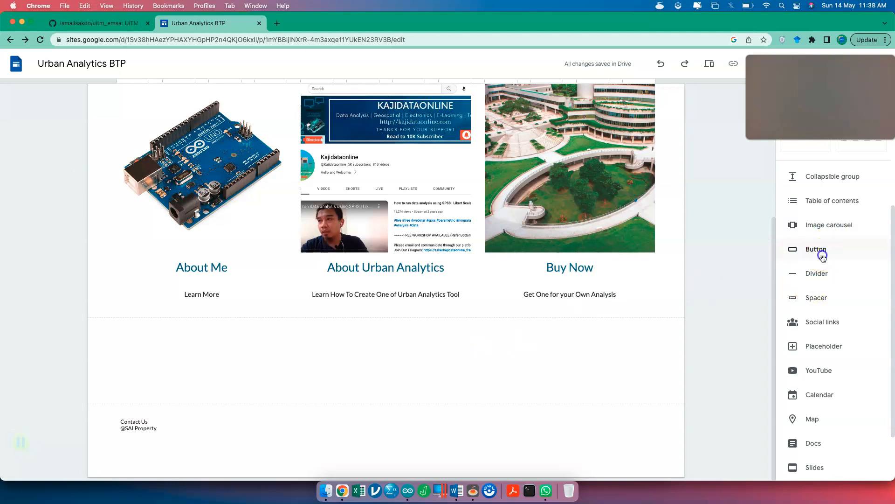
left_click(819, 255)
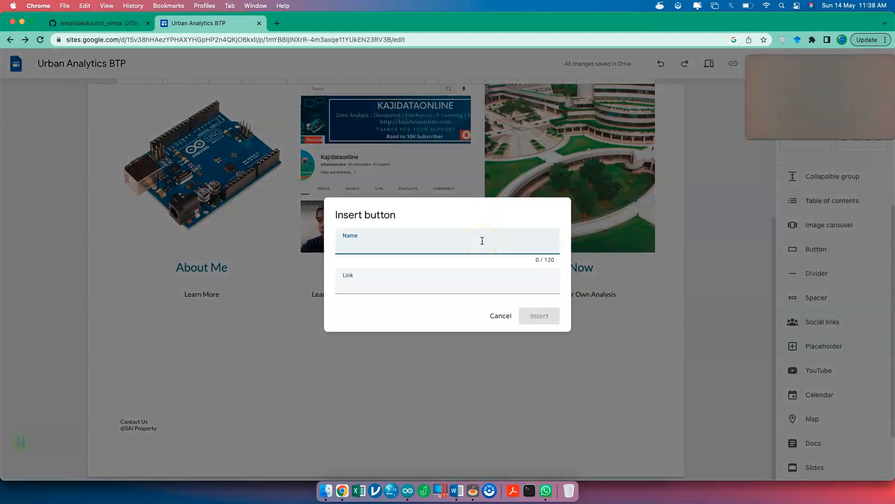
type("Contact Us")
left_click(472, 280)
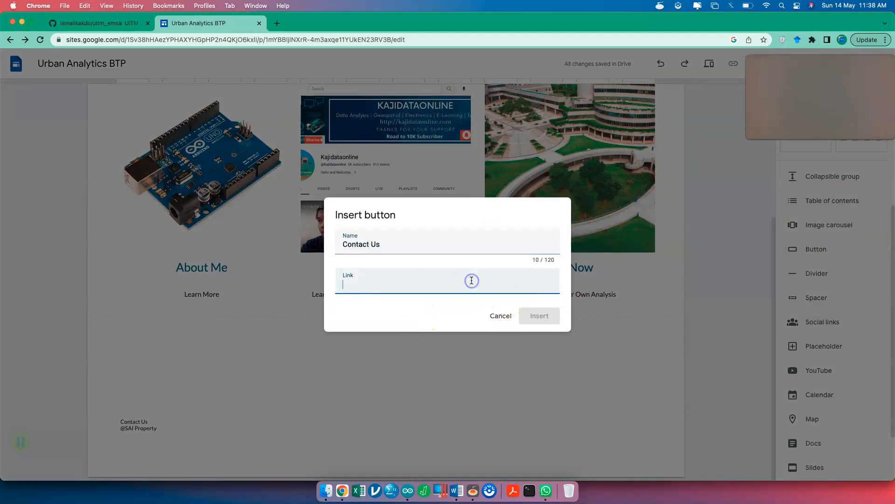
type("http://linktr.ee/ismailsa")
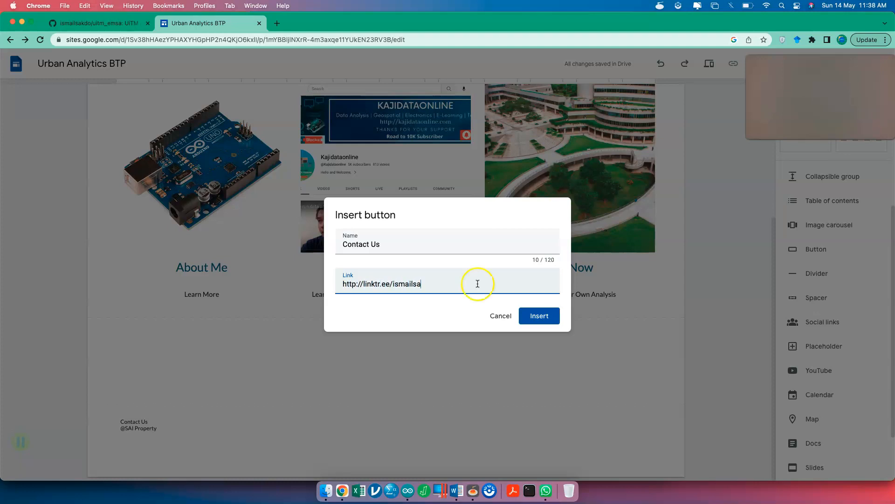
left_click(540, 316)
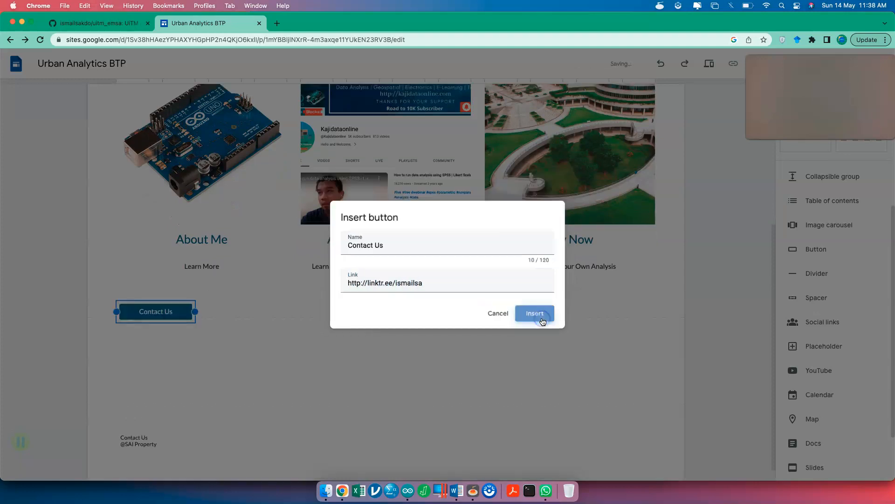
- Stretch the Contact Us button to the full width of the section
left_click_drag(195, 296, 665, 292)
left_click(591, 342)
left_click(561, 301)
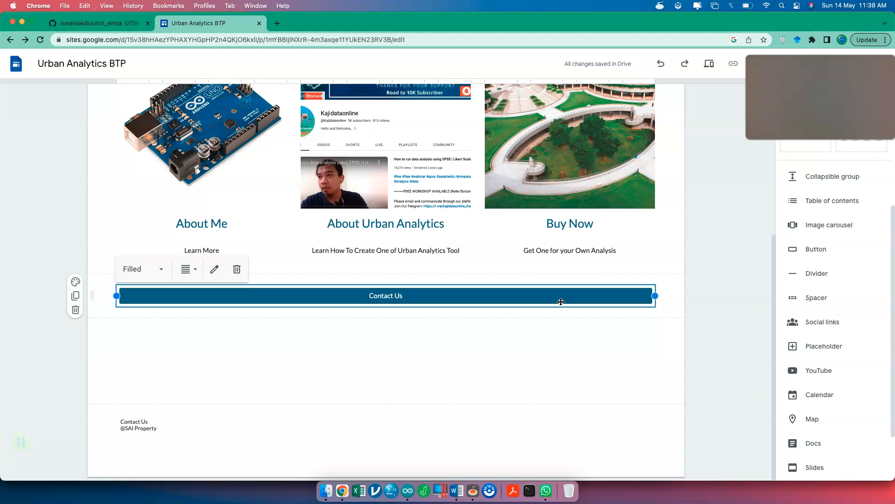
- Browse the spreadsheets offered under Insert > Sheets, close the list, and show all windows in Mission Control
scroll(830, 410, "down", 3)
left_click(828, 420)
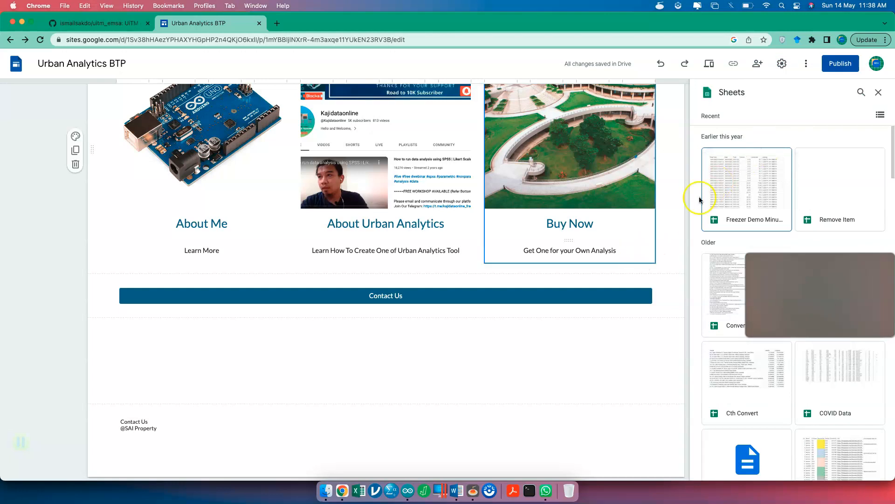
left_click(879, 92)
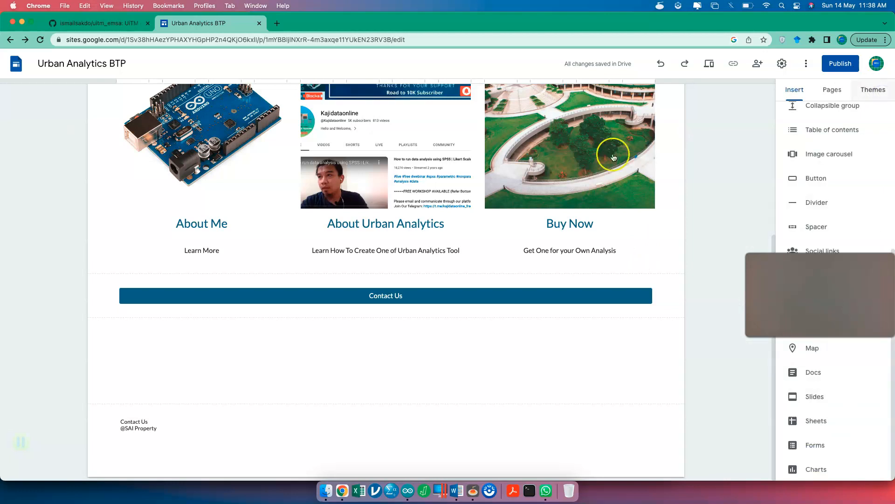
key("ctrl+Up")
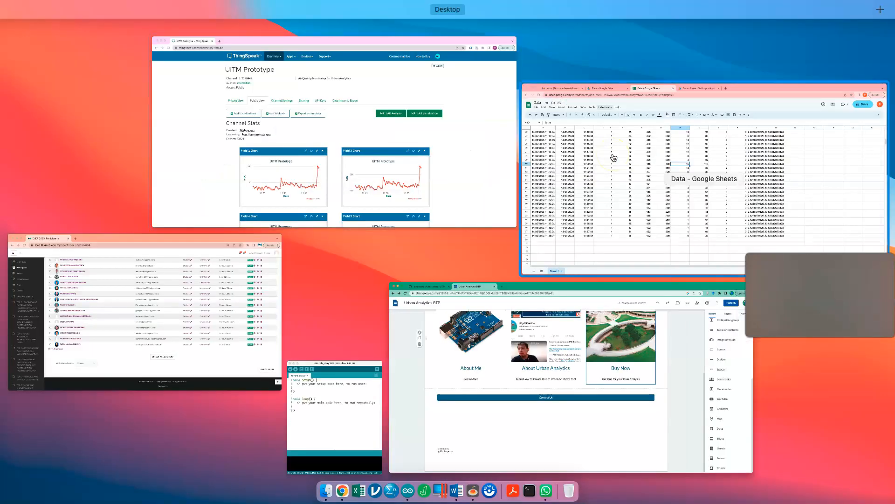
- Change the Data spreadsheet's general access to Anyone with the link and copy its share link
left_click(614, 157)
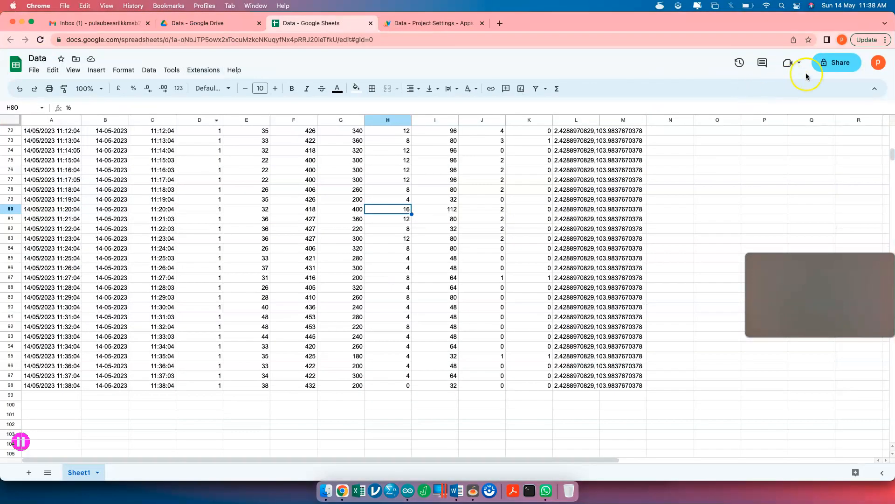
left_click(835, 62)
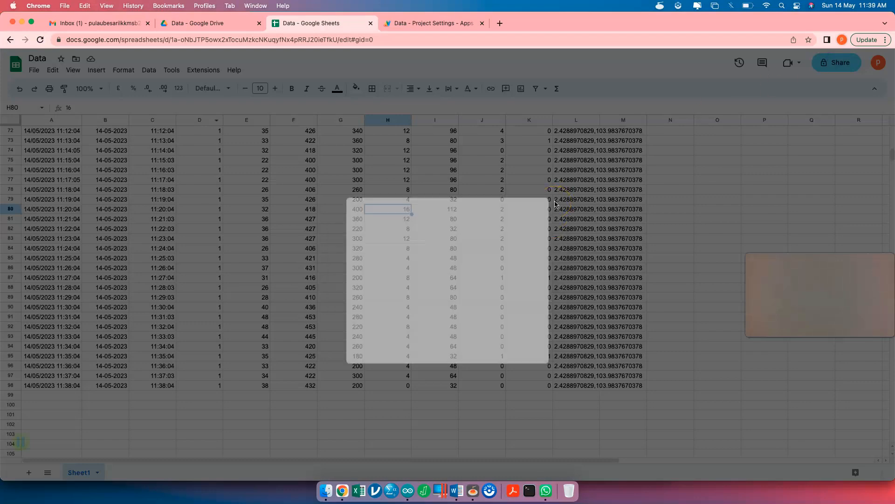
left_click(398, 305)
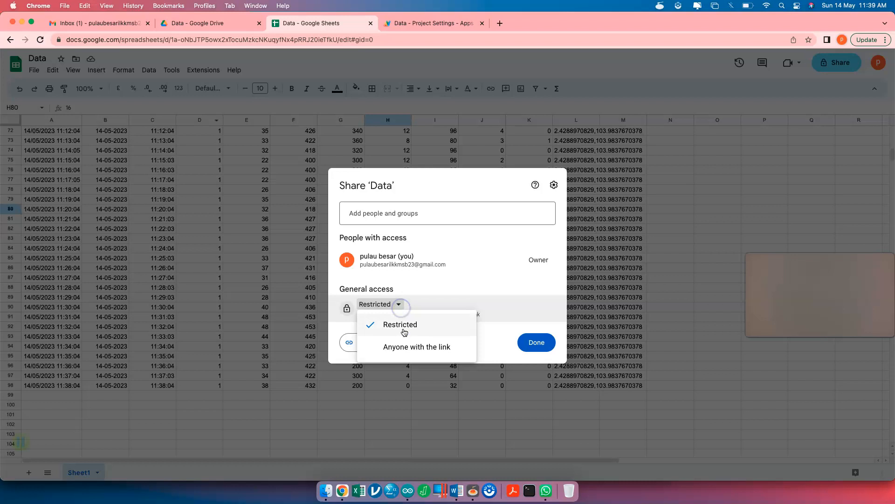
left_click(410, 393)
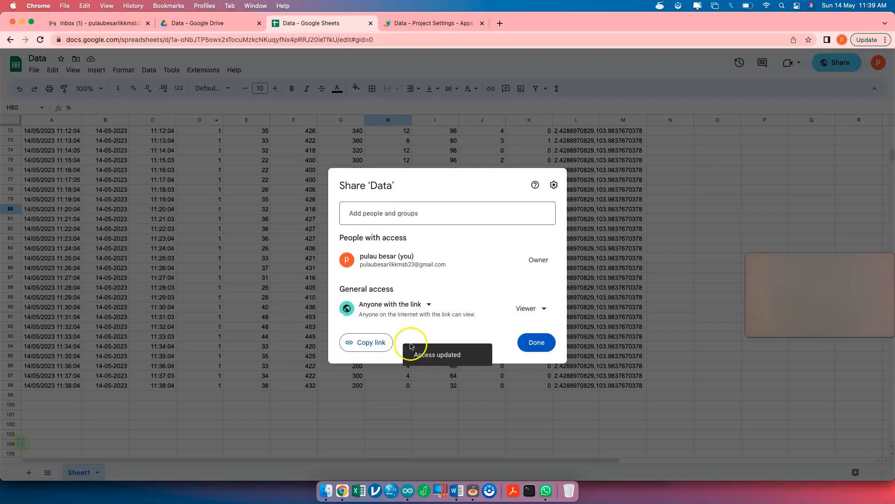
left_click(373, 345)
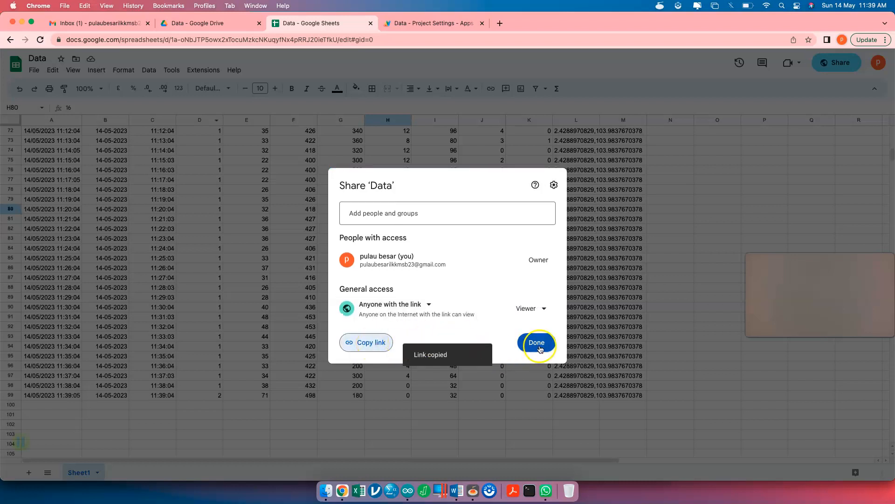
left_click(539, 344)
key("ctrl+Up")
- Scroll through the Insert > Sheets file list in the site editor, then switch to the Data spreadsheet window
left_click(630, 233)
left_click(667, 358)
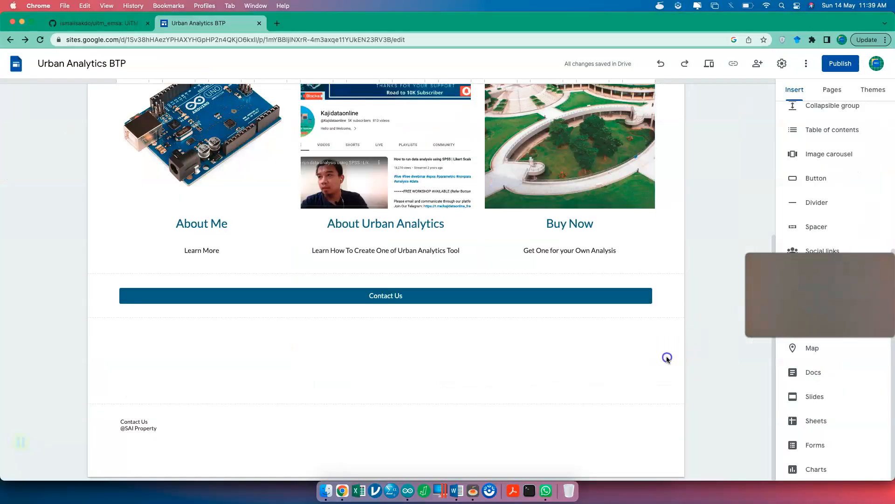
left_click(829, 423)
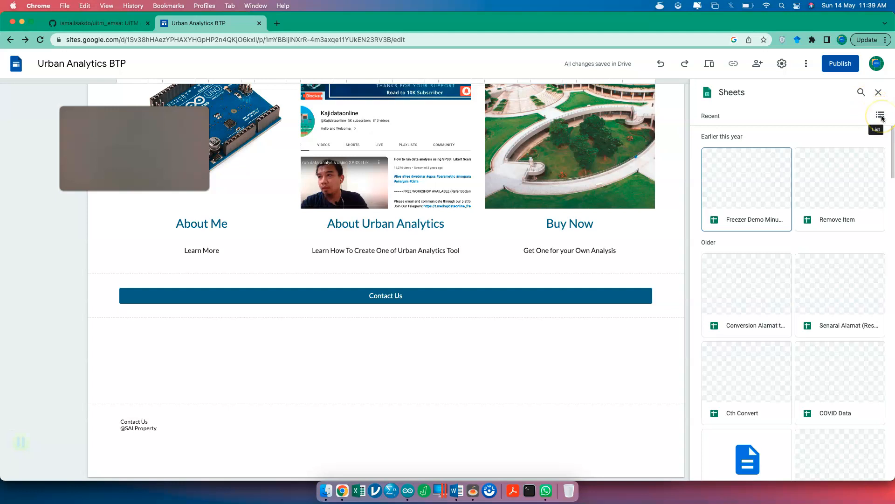
scroll(842, 222, "down", 10)
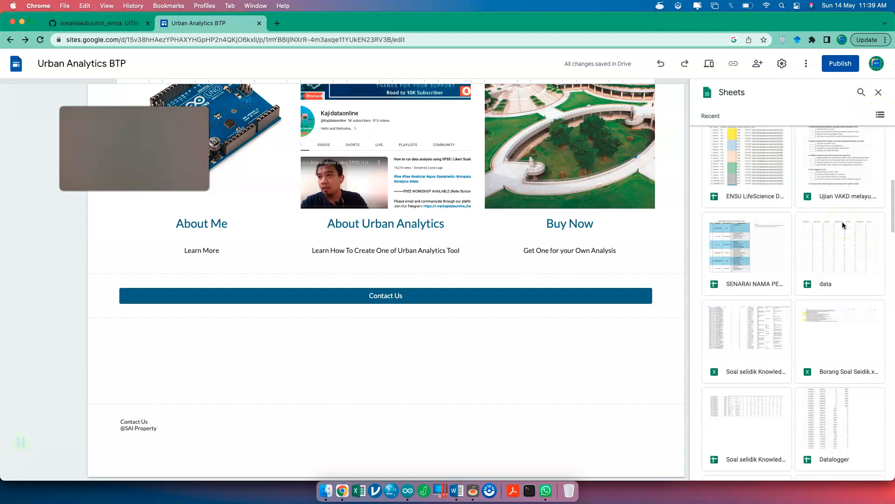
scroll(842, 222, "down", 10)
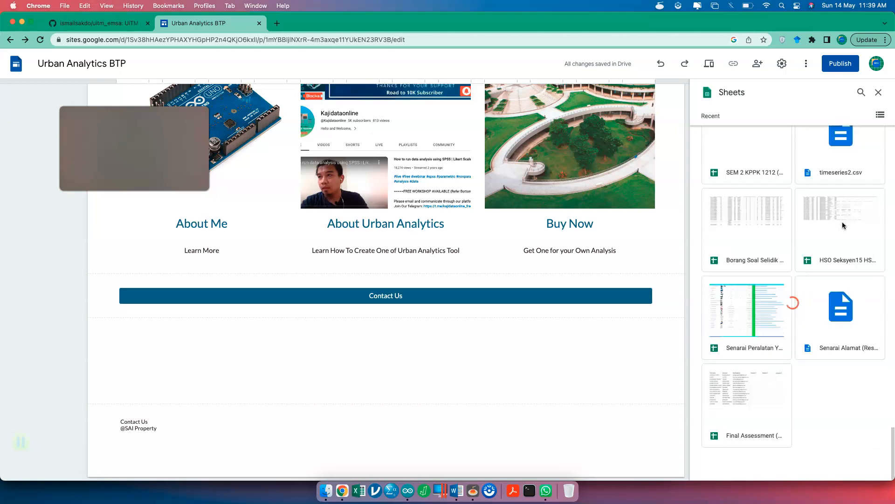
scroll(842, 224, "up", 10)
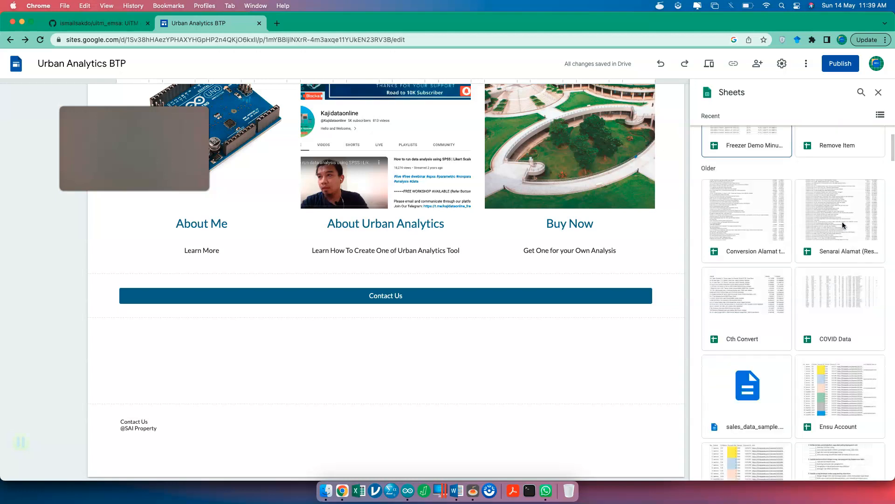
key("ctrl+Up")
left_click(700, 200)
- Share the Data spreadsheet with the suggested collaborator's address as Editor and send the invitation
left_click(828, 63)
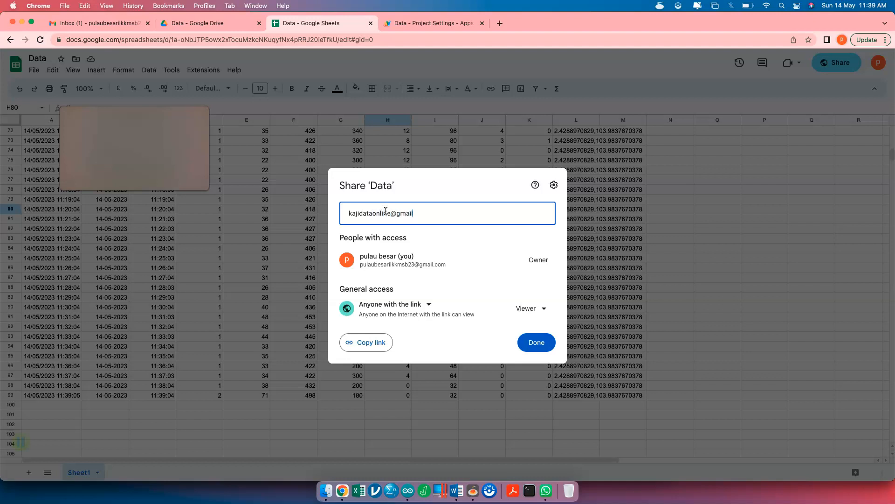
type("m")
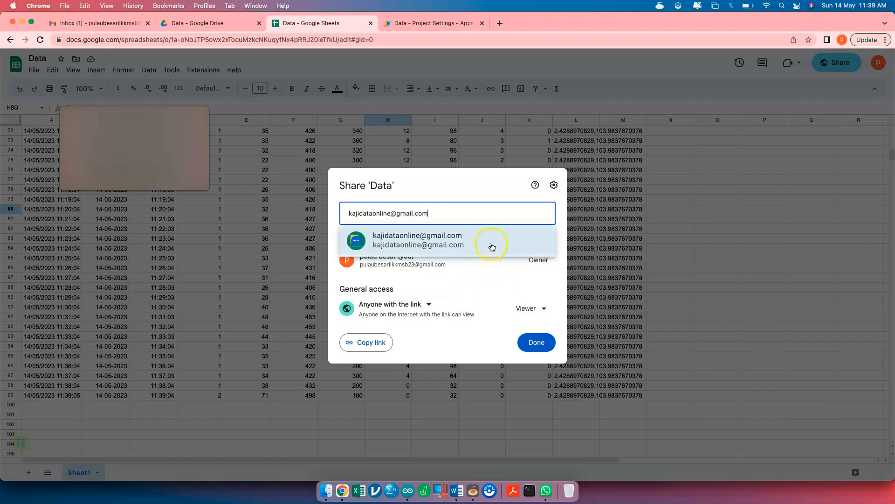
left_click(491, 243)
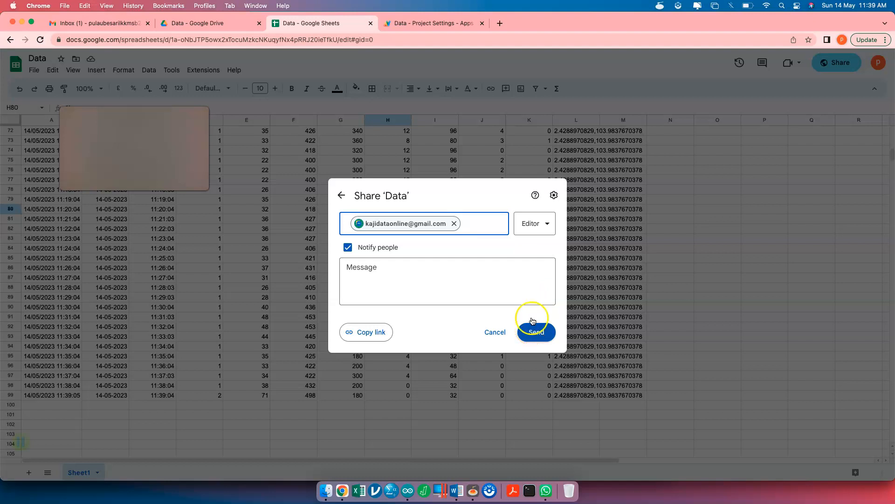
left_click(543, 236)
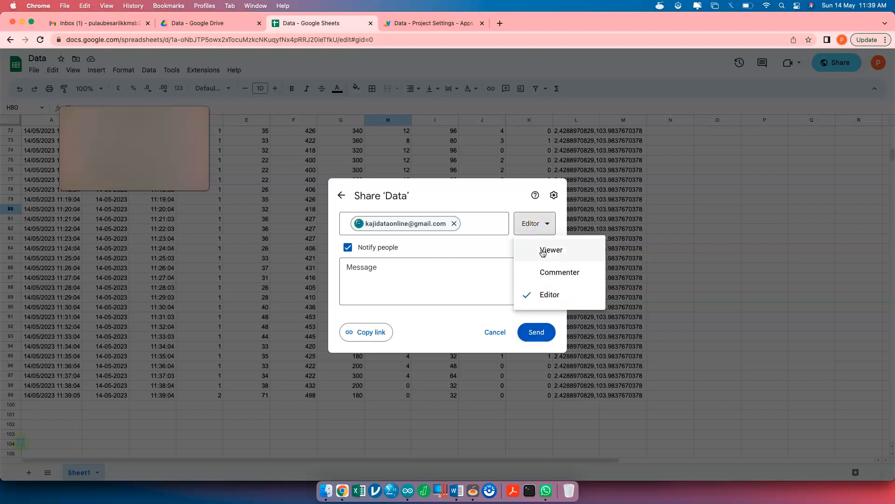
left_click(539, 226)
left_click(542, 333)
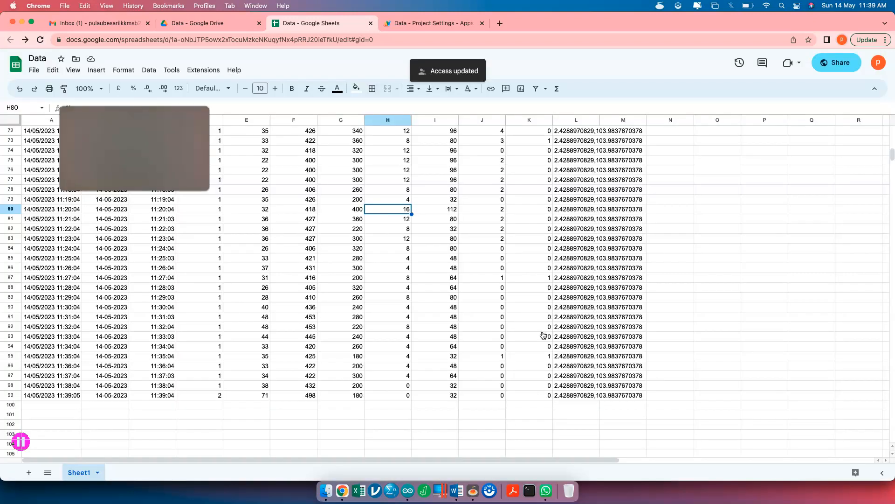
- Return to the Urban Analytics BTP editor and open the Insert > Sheets Drive search
key("ctrl+Up")
left_click(646, 220)
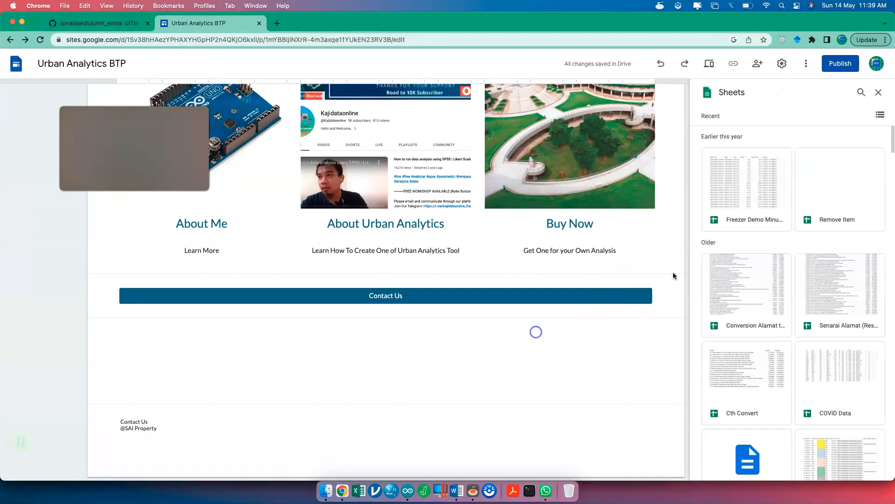
left_click(880, 93)
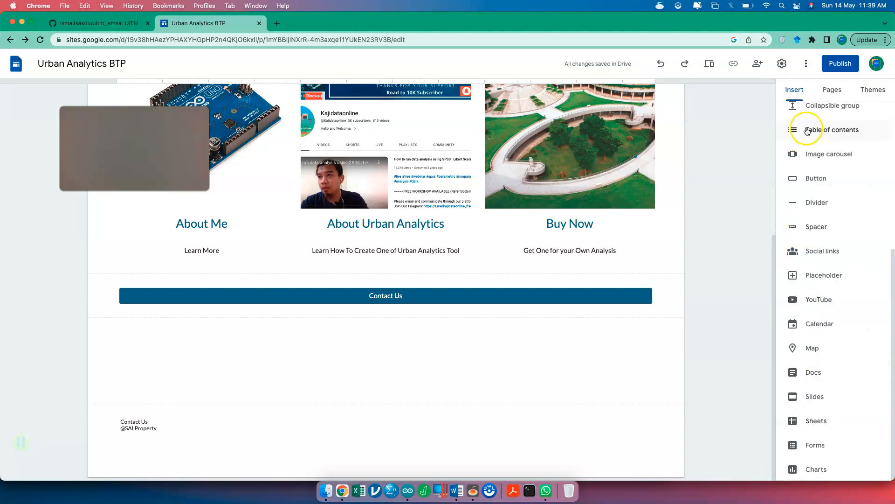
scroll(826, 226, "up", 3)
scroll(828, 226, "down", 3)
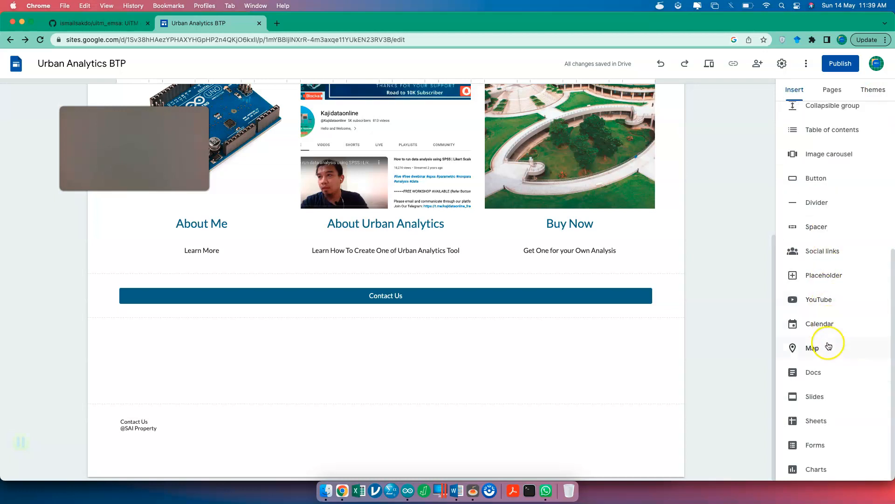
left_click(835, 422)
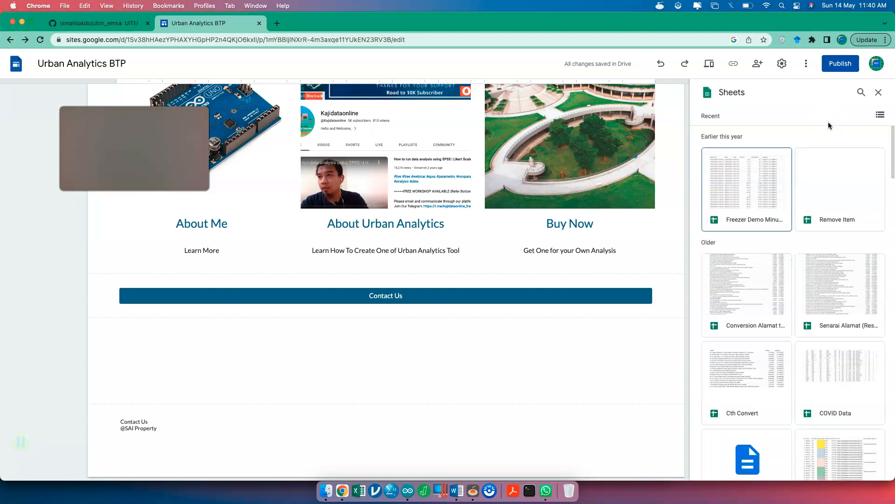
left_click(861, 93)
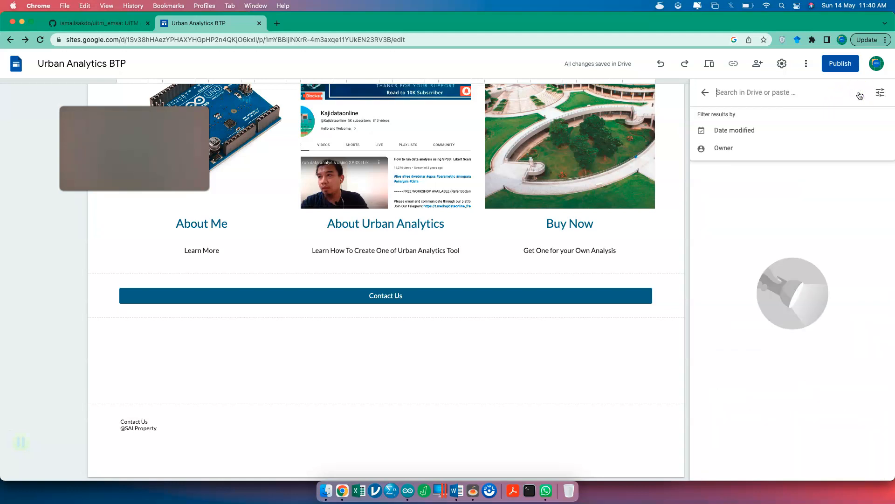
key("ctrl+Up")
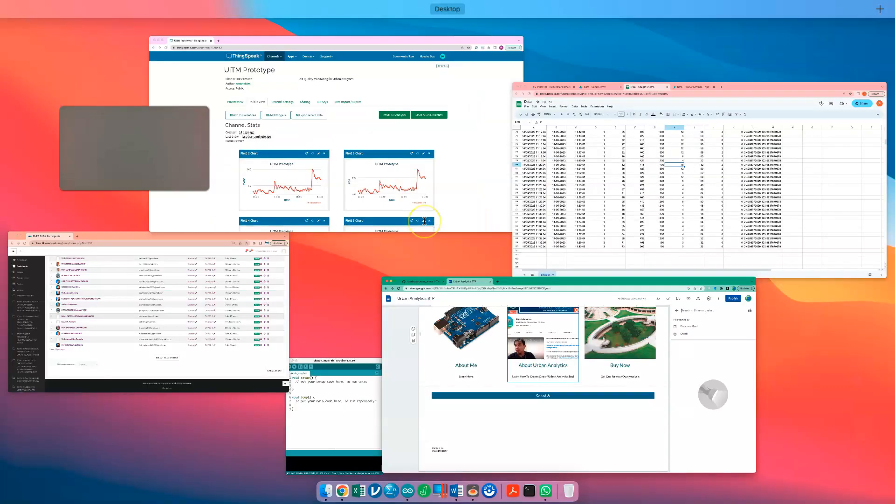
left_click(608, 205)
key("ctrl+Up")
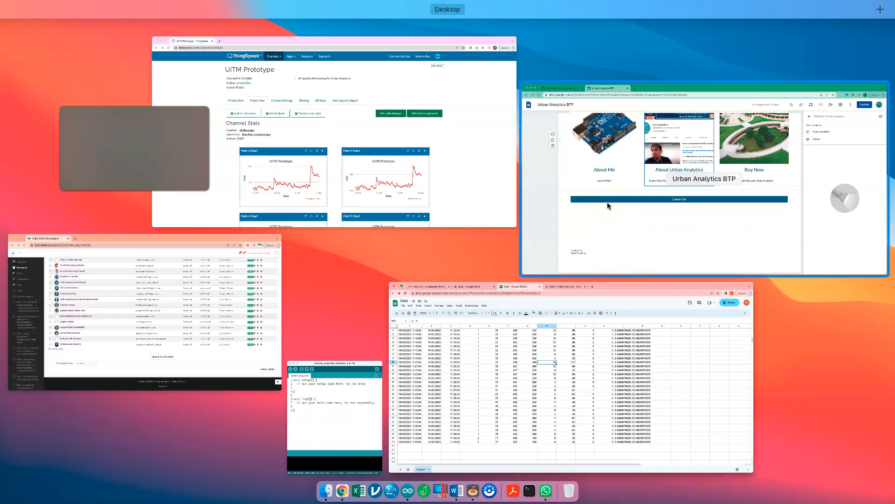
left_click(607, 203)
- Search Drive for 'data', select the data and Data spreadsheets, and embed both
type("data")
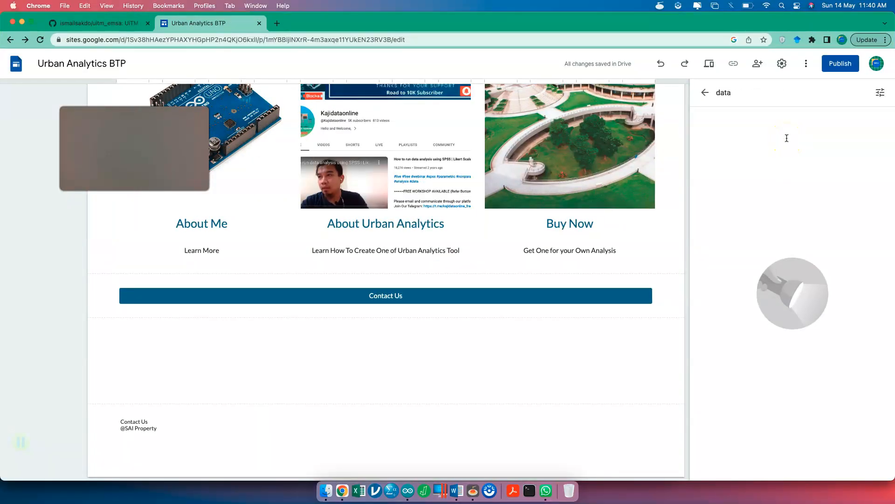
left_click(755, 107)
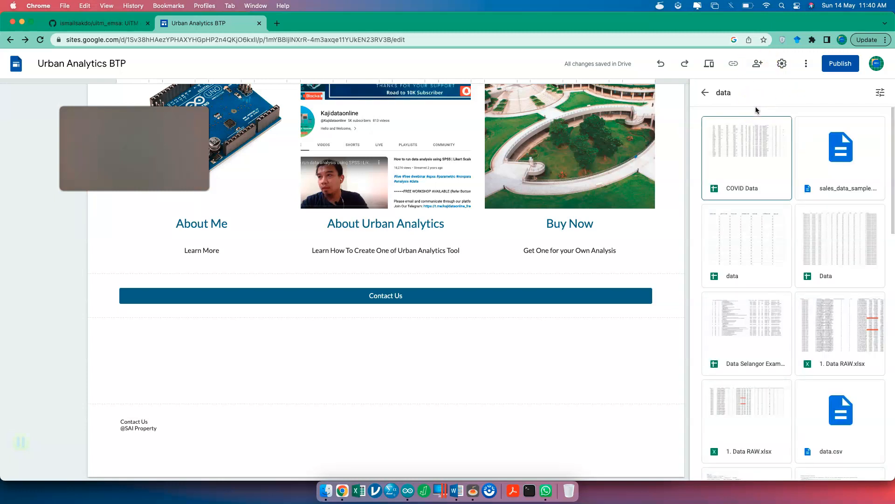
left_click(756, 247)
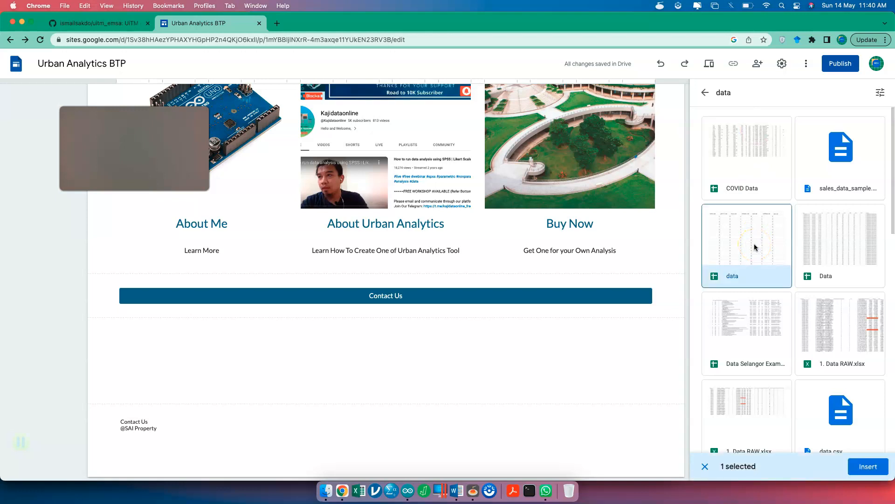
left_click(851, 259)
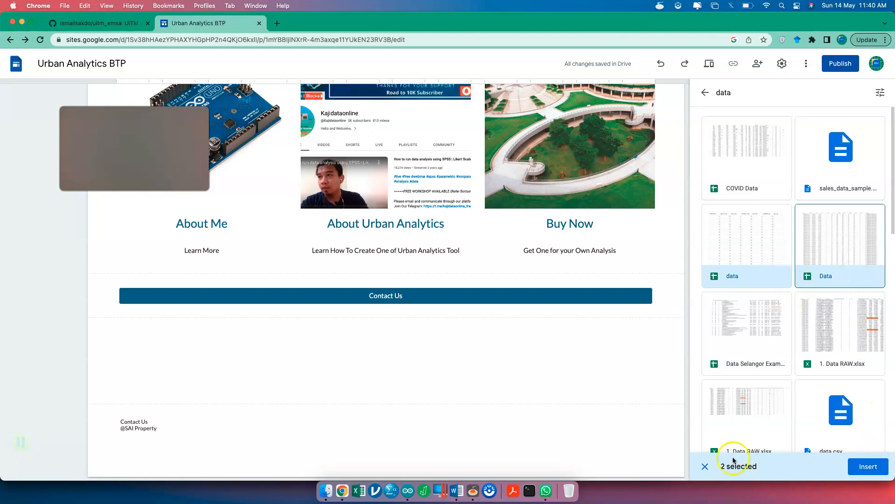
left_click(867, 467)
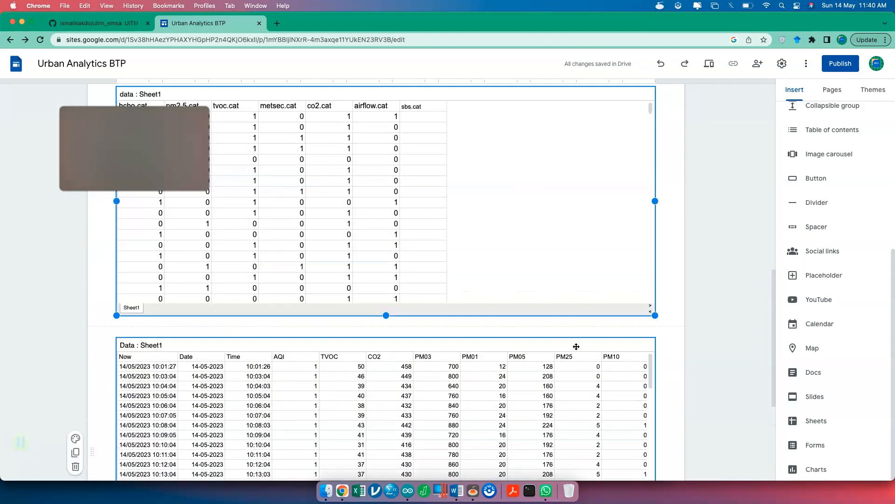
- Scroll down and select the lower Data : Sheet1 embed with its AQI, TVOC, CO2 and PM readings
scroll(577, 346, "down", 6)
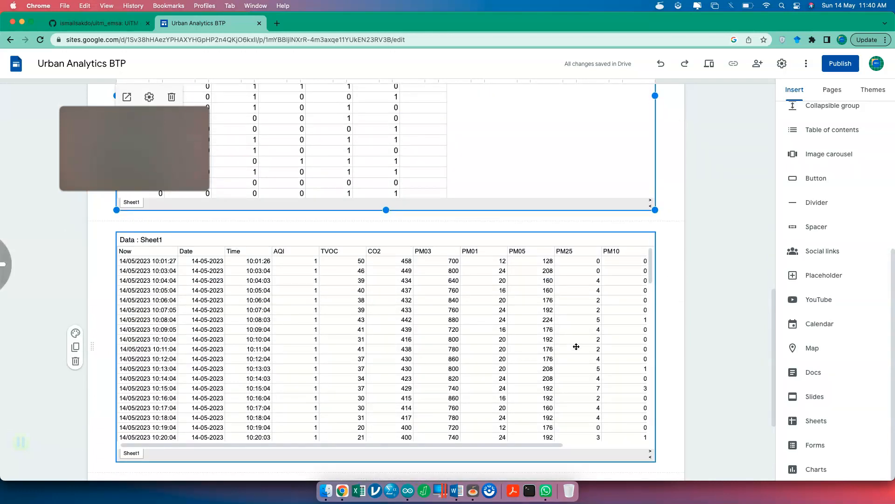
left_click(567, 355)
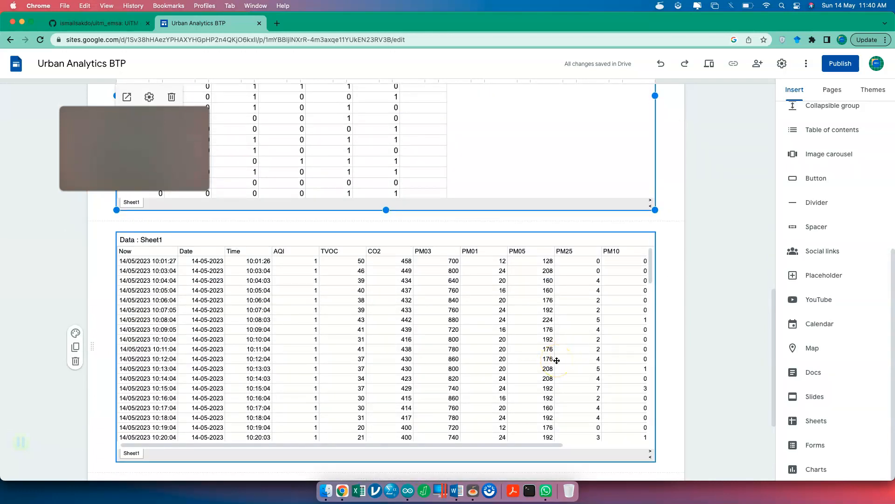
left_click(556, 360)
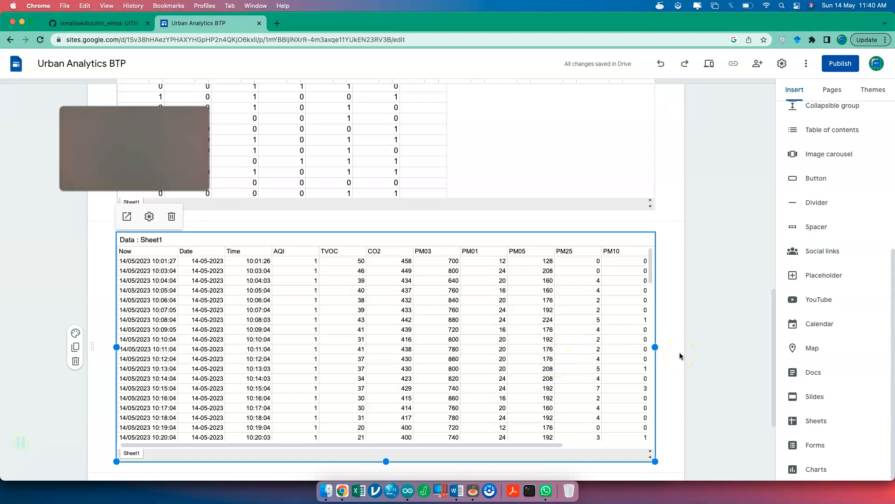
left_click(812, 373)
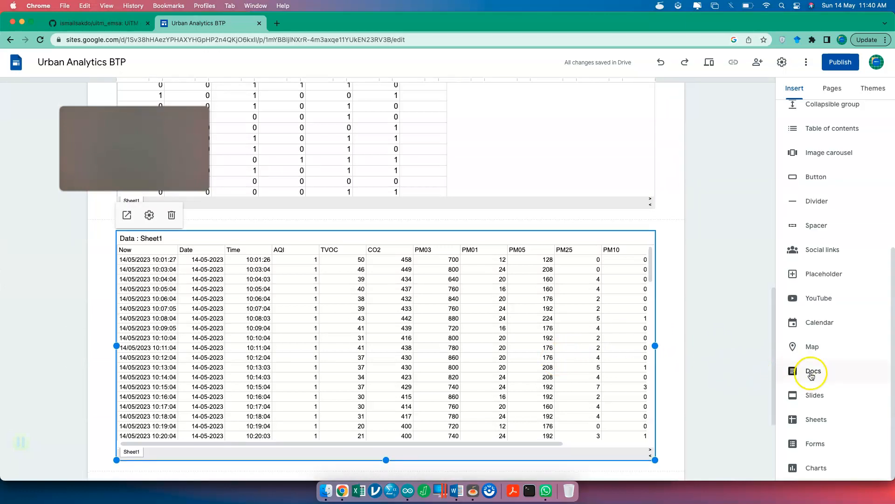
- Embed the Google Sites presentation from Drive below the Data table, leaving out the smart environmental monitoring deck
left_click(814, 396)
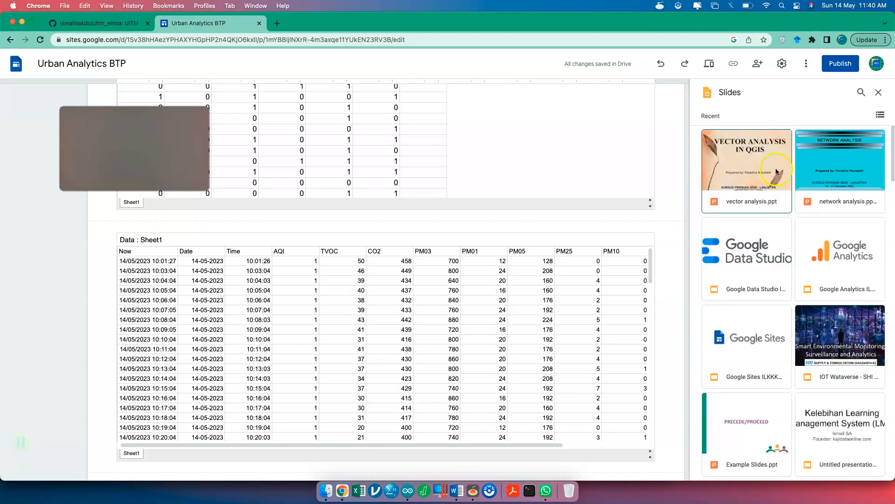
left_click(817, 324)
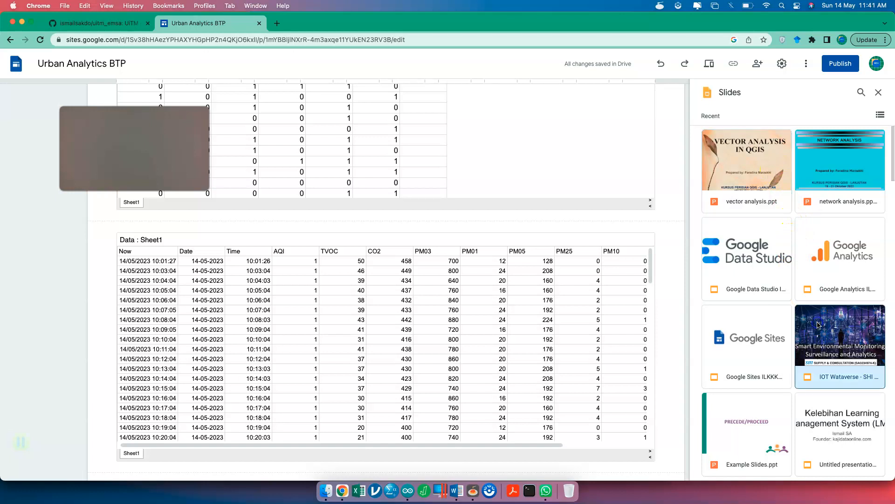
left_click(878, 466)
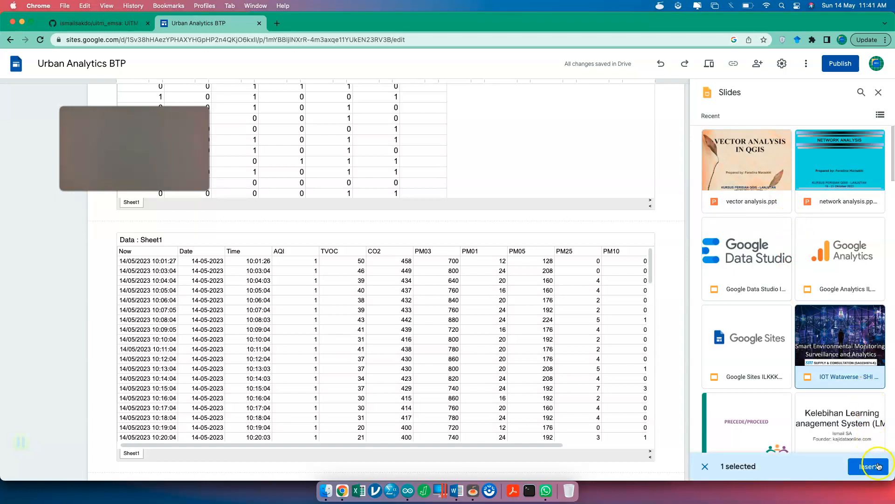
left_click(774, 374)
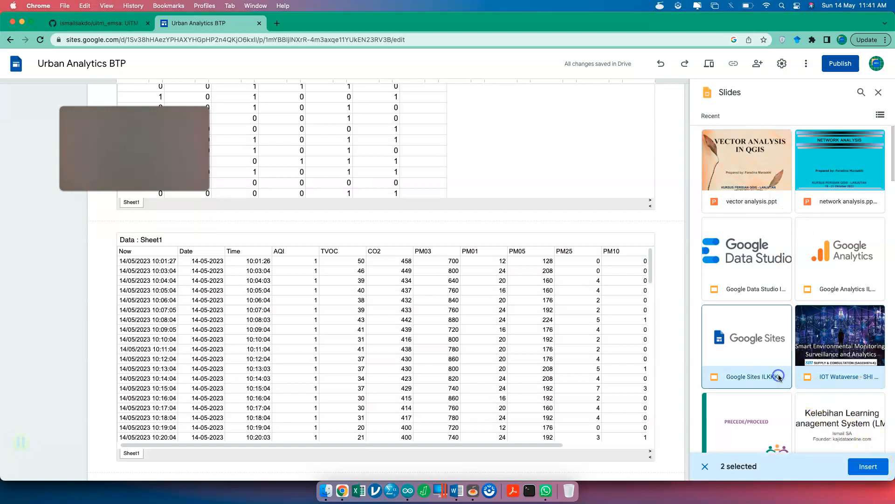
left_click(860, 370)
left_click(876, 472)
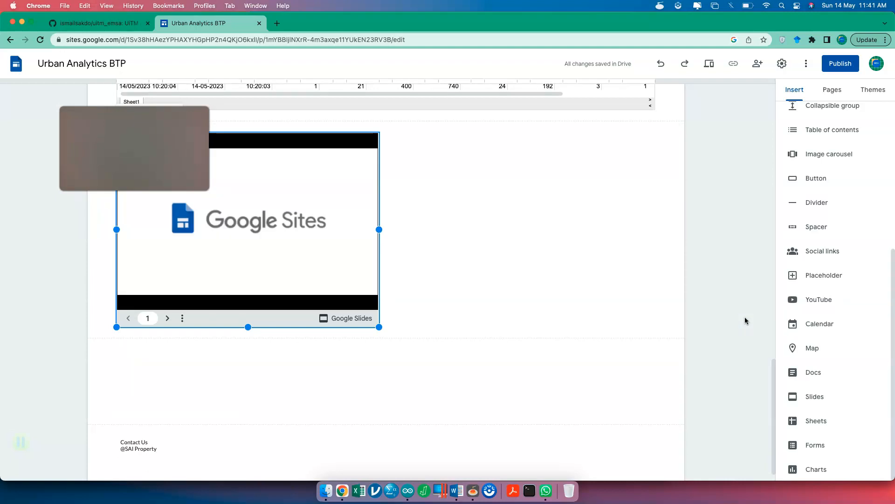
- Drag the Google Sites slides embed's corner so it spans nearly the full page width
left_click_drag(379, 327, 721, 437)
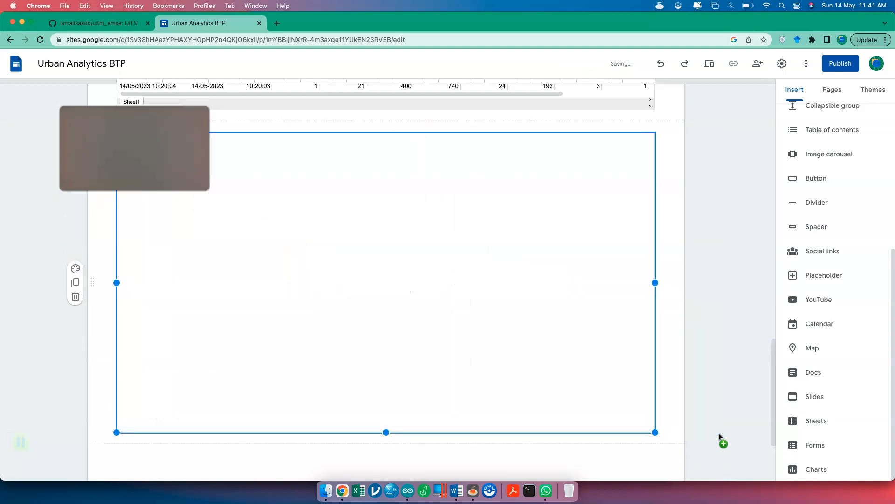
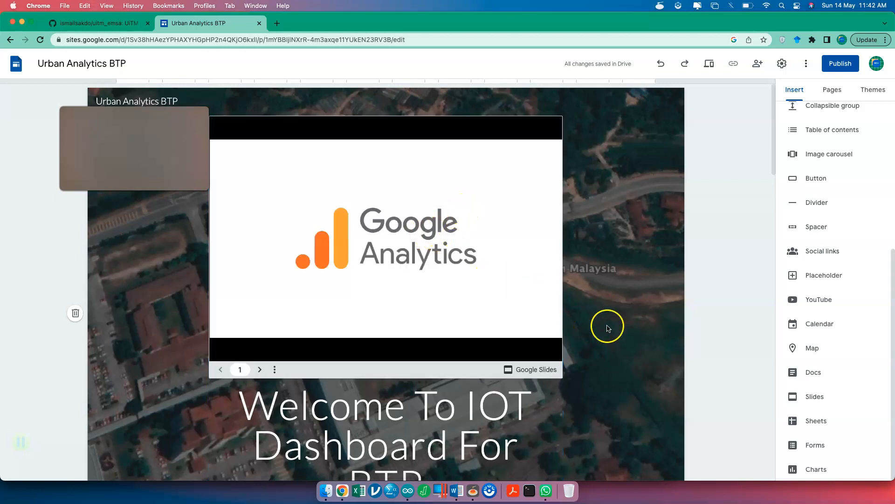
- Turn on Auto Start and Loop Playback for the header Slides embed, then deselect it
left_click(241, 100)
left_click(520, 217)
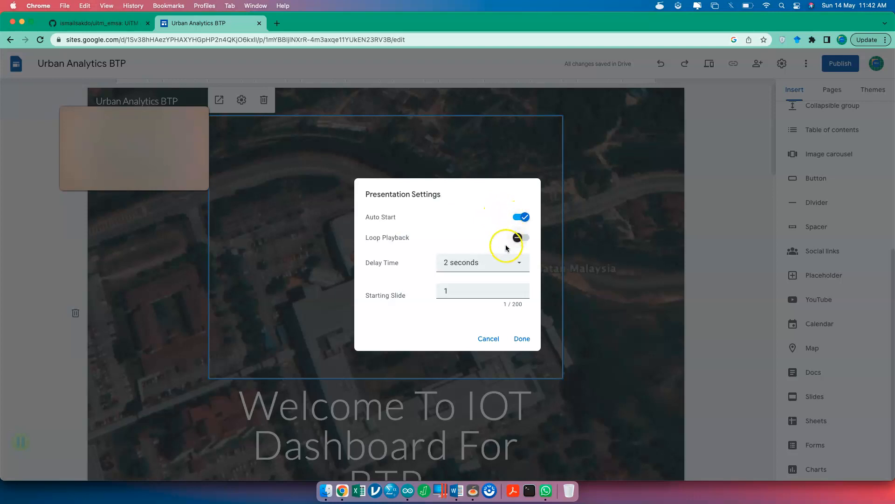
left_click(520, 237)
left_click(521, 338)
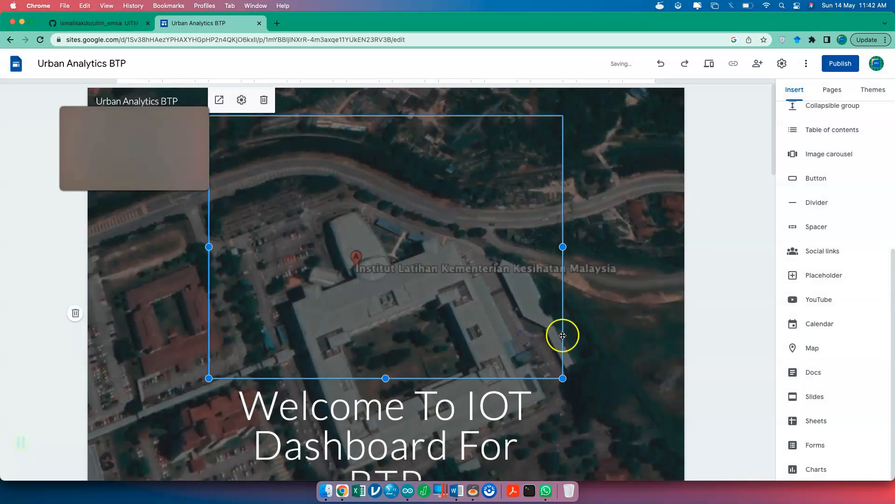
scroll(614, 352, "down", 3)
left_click(745, 347)
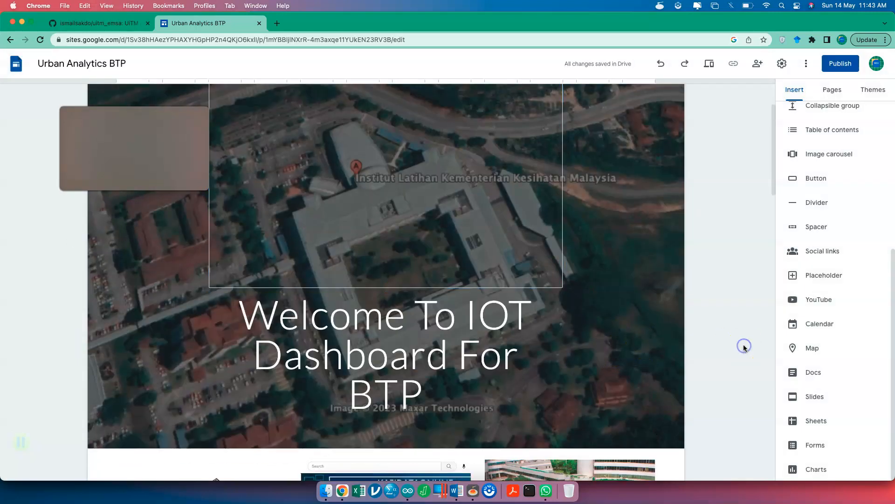
- Delete the header slideshow embed, undo the deletion with Ctrl+Z, then delete it again
scroll(745, 348, "up", 2)
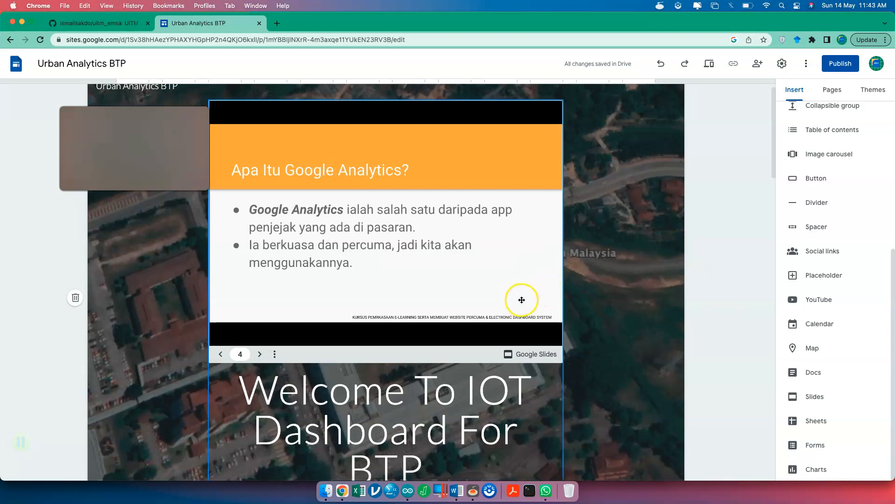
left_click(531, 321)
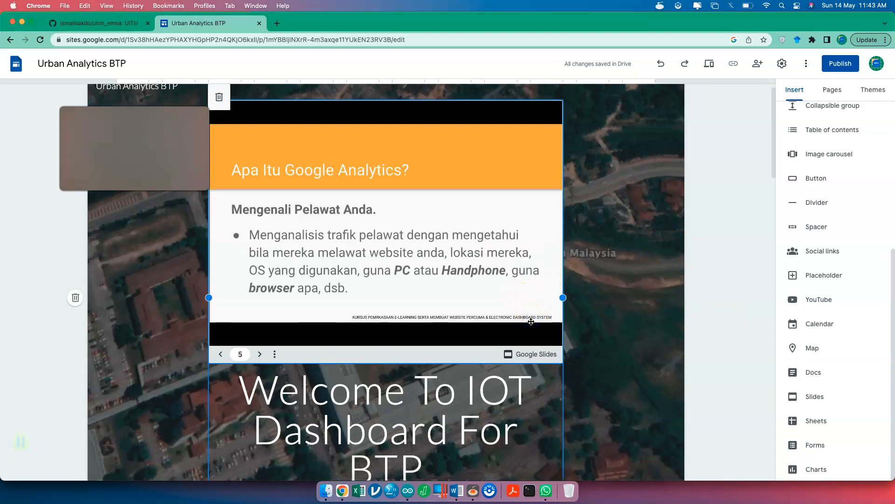
key("Delete")
scroll(524, 324, "up", 1)
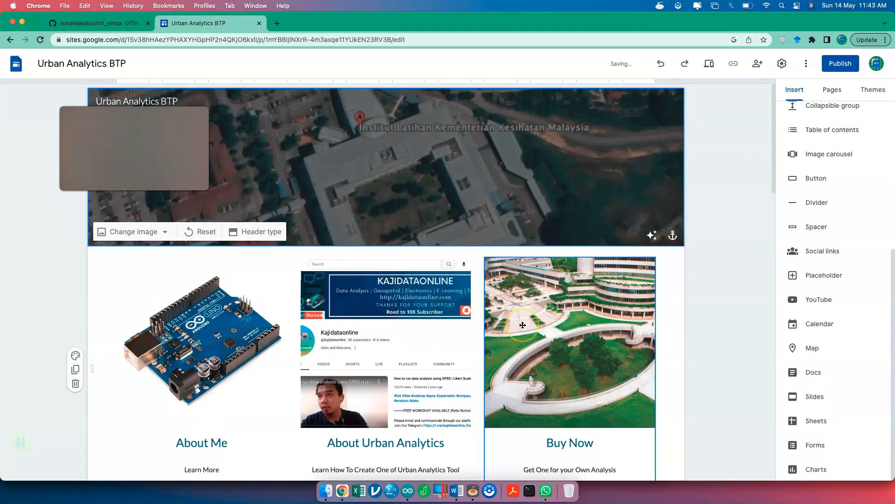
key("ctrl+z")
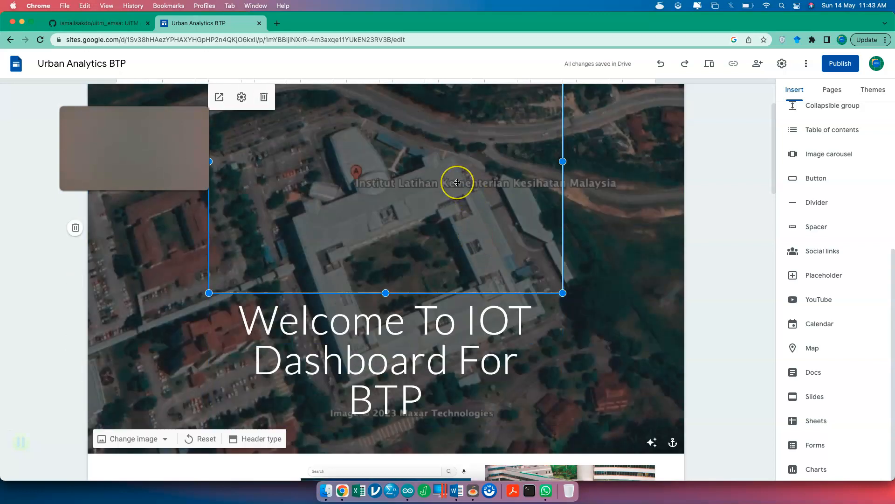
key("Delete")
scroll(460, 328, "down", 15)
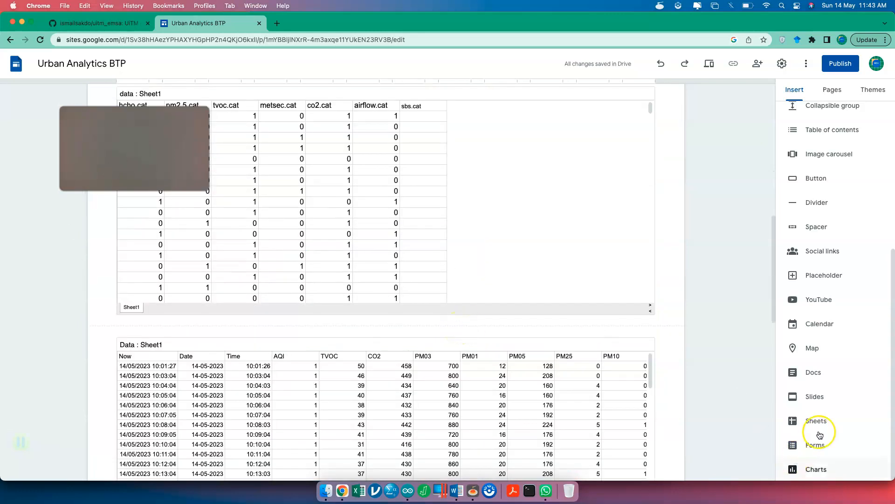
scroll(596, 366, "down", 10)
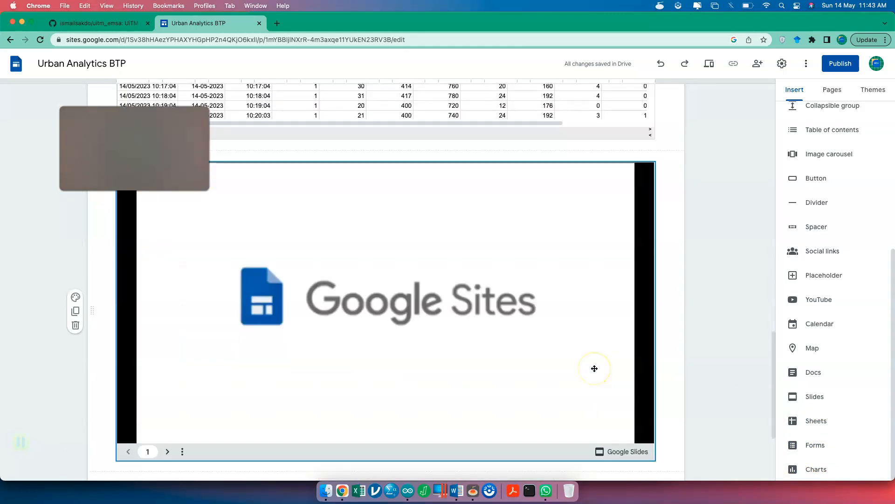
scroll(594, 368, "up", 15)
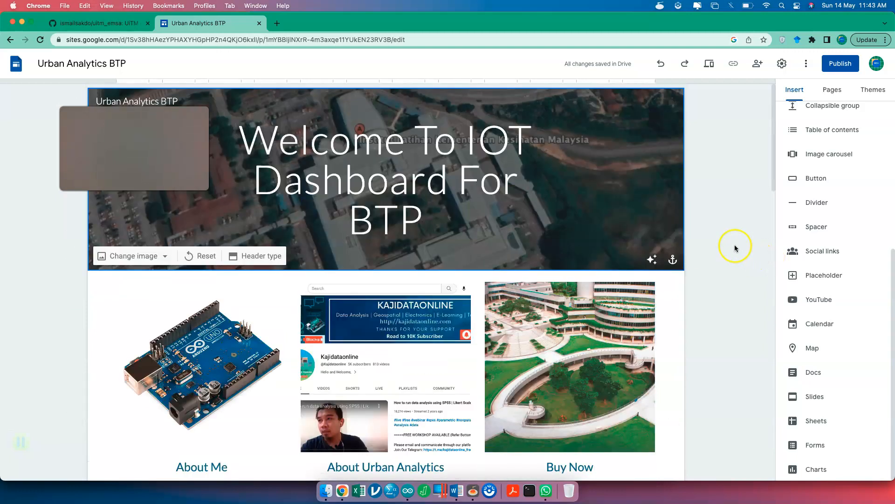
scroll(834, 204, "up", 2)
- Open the Embed from web dialog and cancel it, then switch to the ThingSpeak UiTM Prototype window
scroll(834, 203, "up", 5)
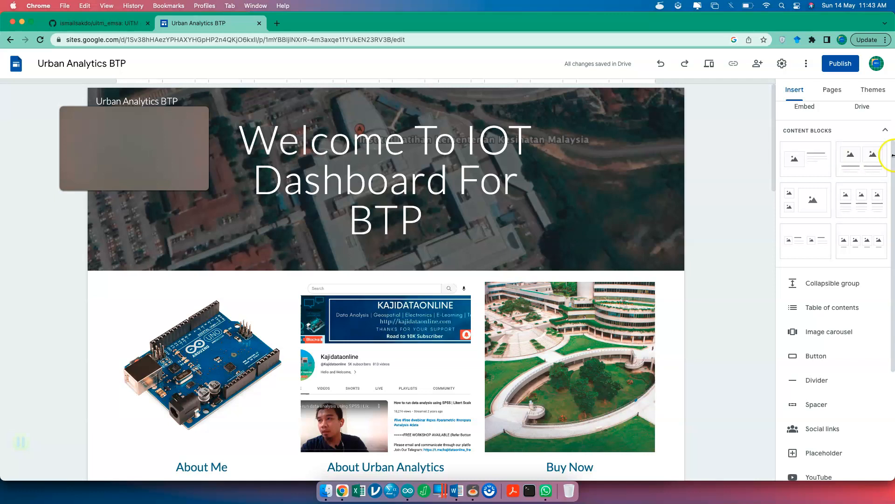
scroll(804, 113, "up", 3)
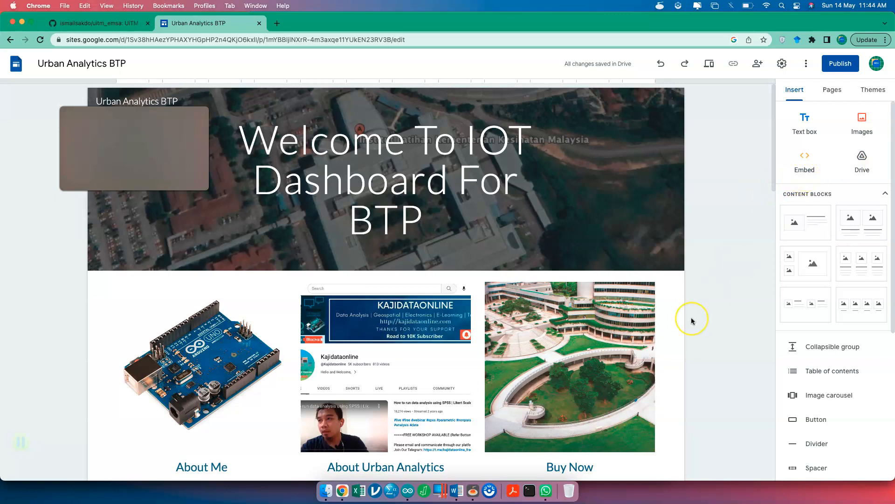
scroll(690, 318, "down", 5)
scroll(692, 317, "down", 4)
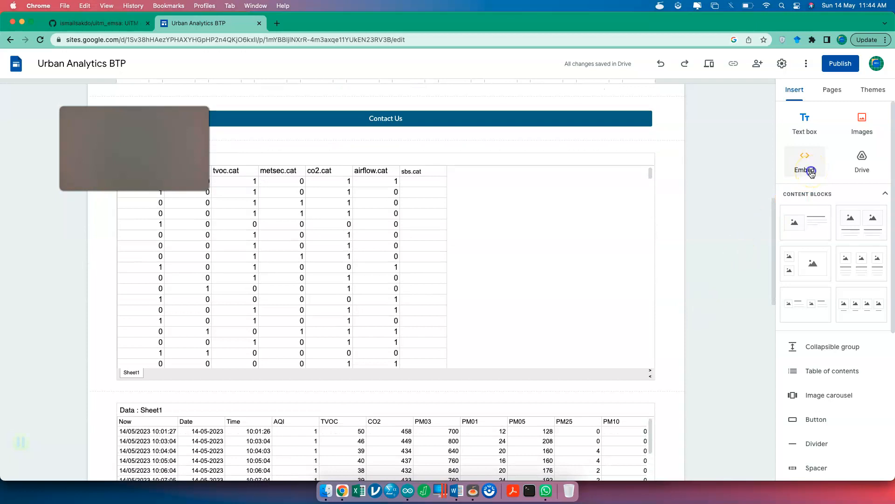
left_click(812, 174)
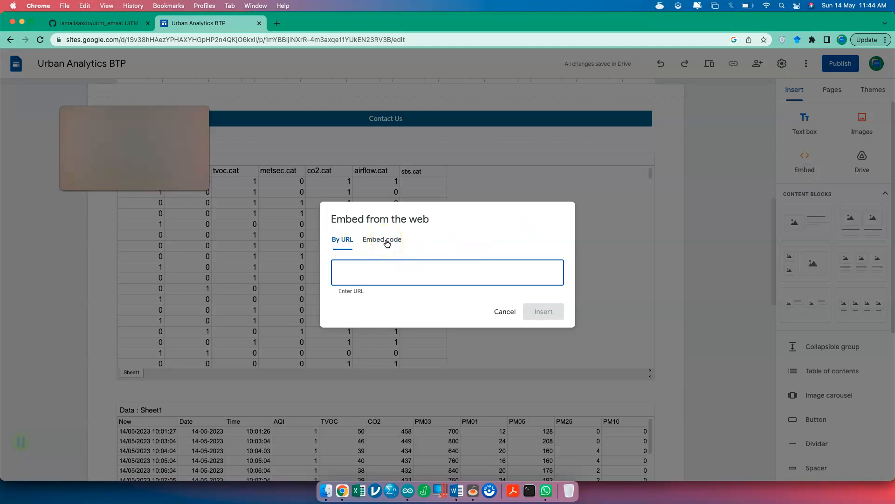
left_click(504, 311)
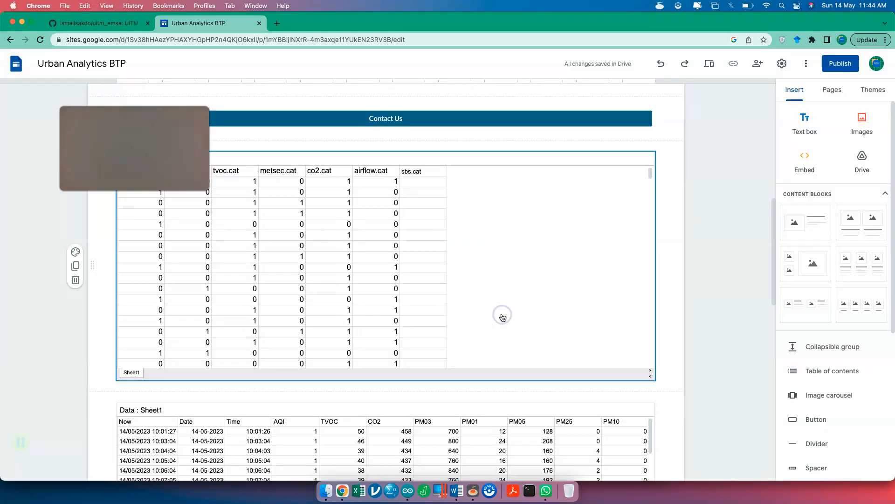
key("ctrl+Up")
left_click(307, 140)
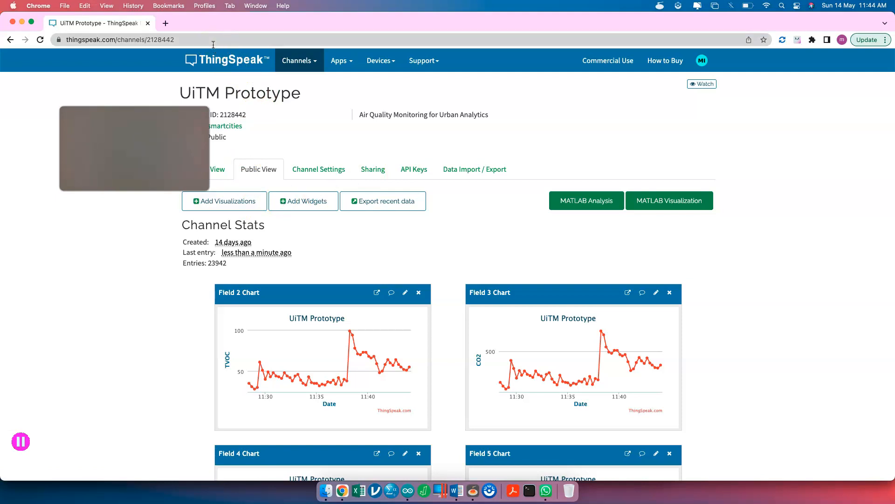
- Select the UiTM Prototype channel's URL in the Chrome address bar
left_click(213, 43)
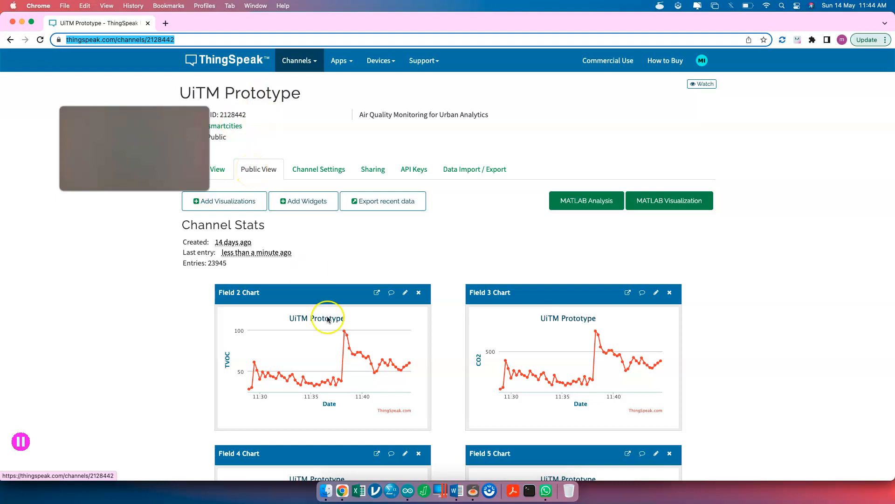
mouse_move(349, 358)
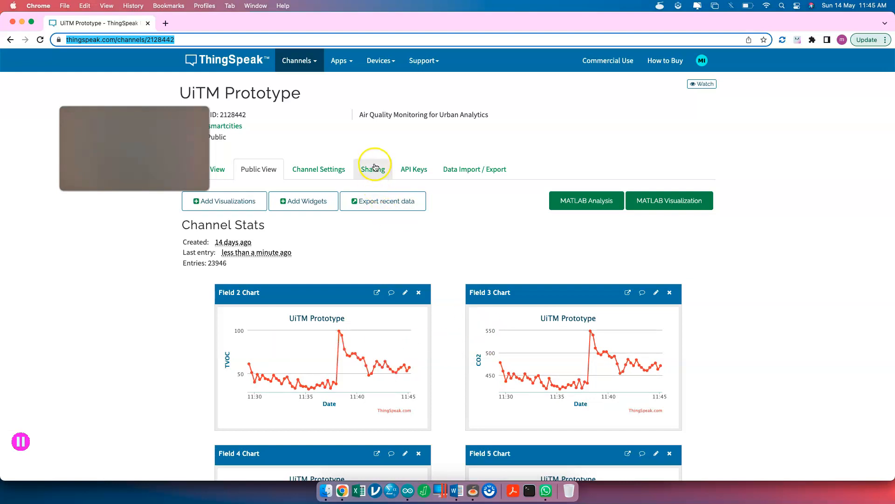
left_click(375, 167)
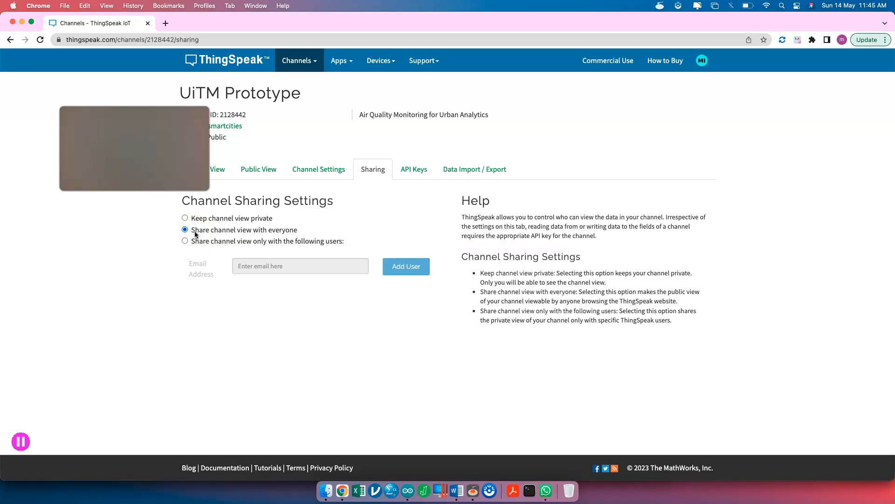
left_click(193, 222)
left_click(263, 179)
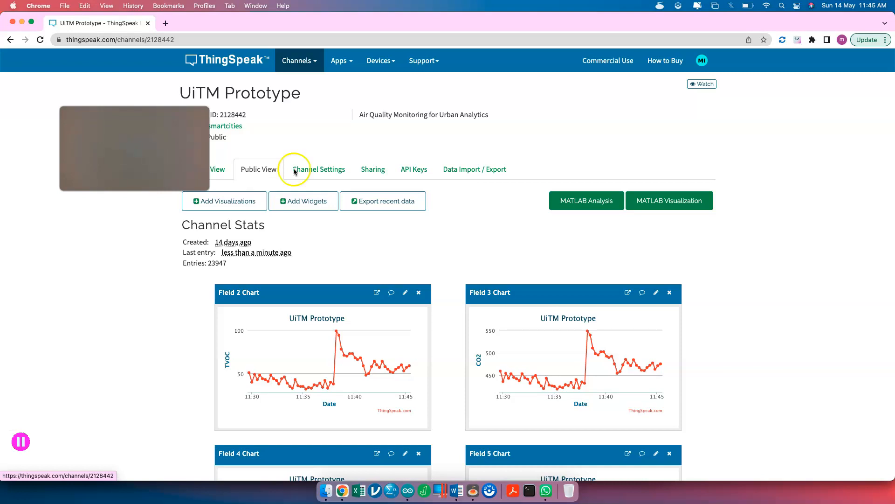
scroll(369, 302, "up", 5)
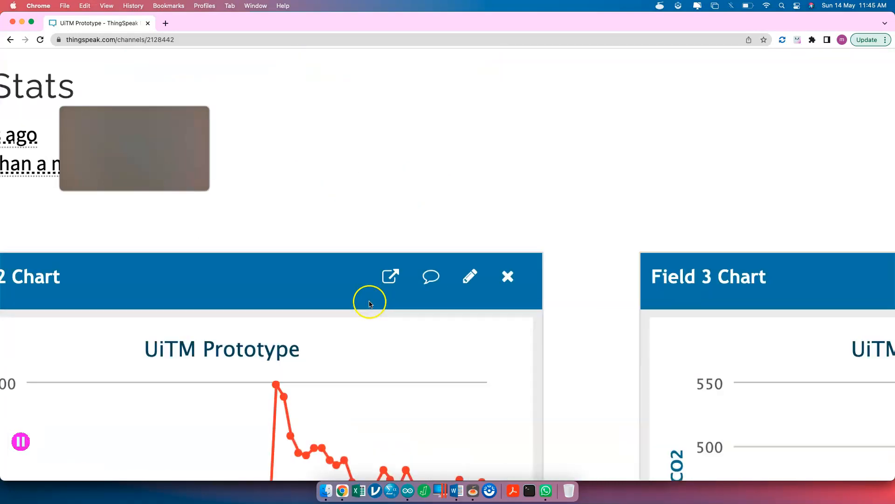
left_click(390, 281)
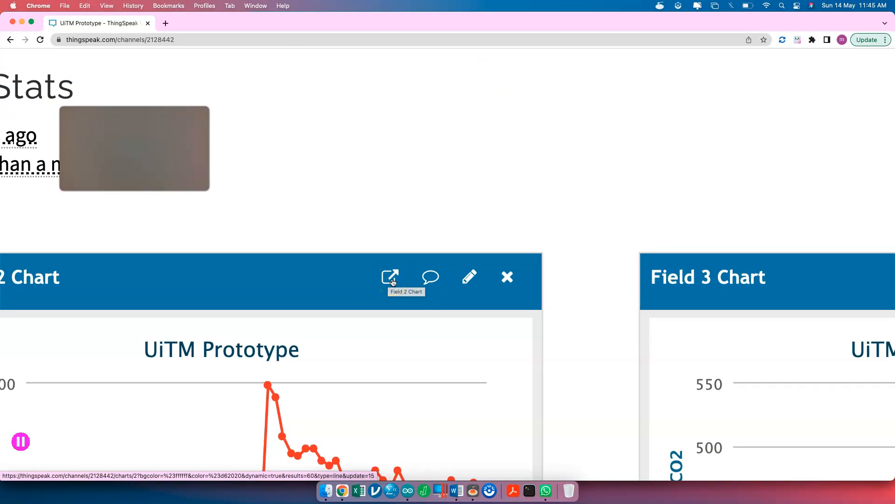
left_click(411, 279)
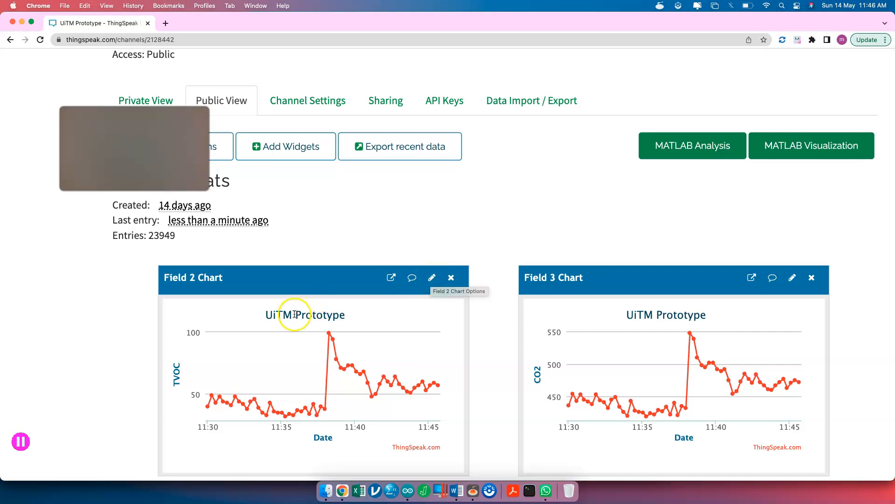
scroll(249, 373, "down", 2)
scroll(250, 373, "down", 1)
mouse_move(178, 273)
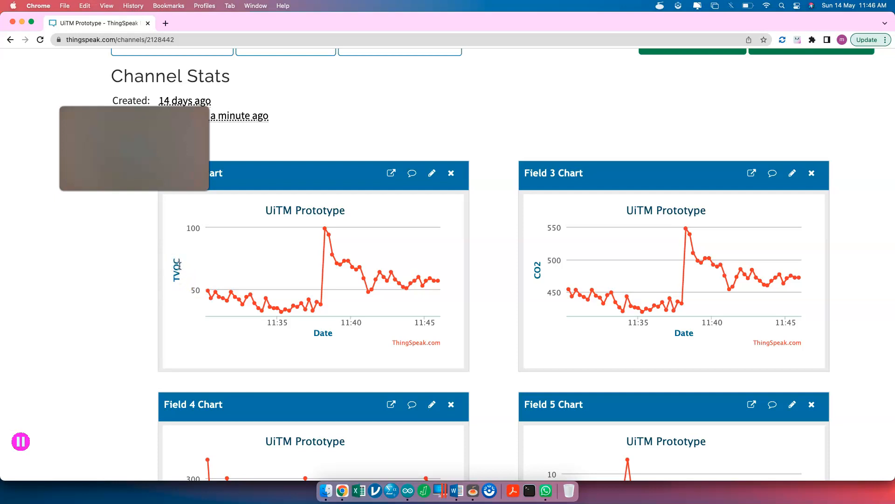
scroll(179, 261, "up", 4)
- Show the UiTM Prototype Channel Settings with its eight fields, AQI through PM10
left_click(349, 171)
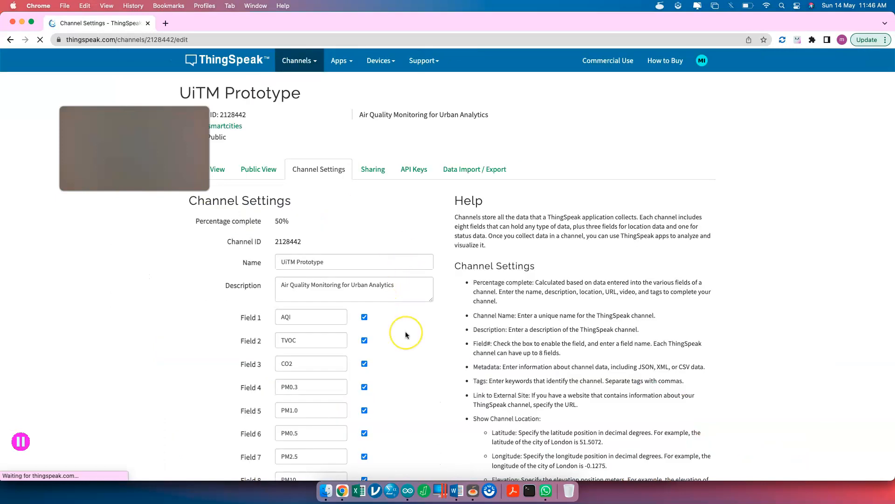
scroll(405, 334, "down", 2)
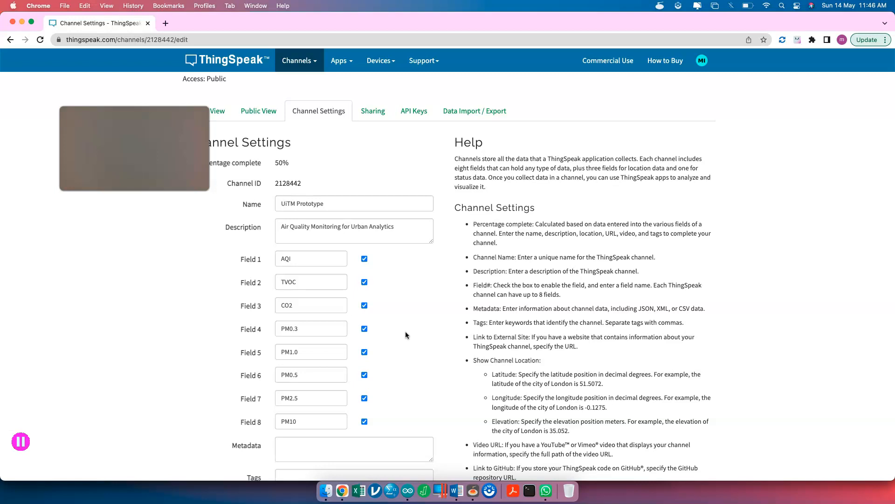
- Maximize the blank Arduino sketch, then switch to the Urban Analytics BTP site editor window
left_click(407, 491)
left_click(358, 221)
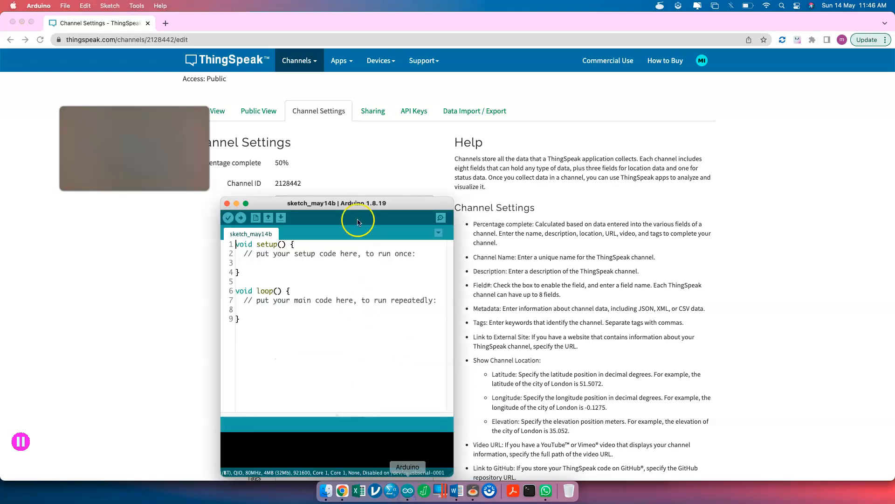
double_click(357, 202)
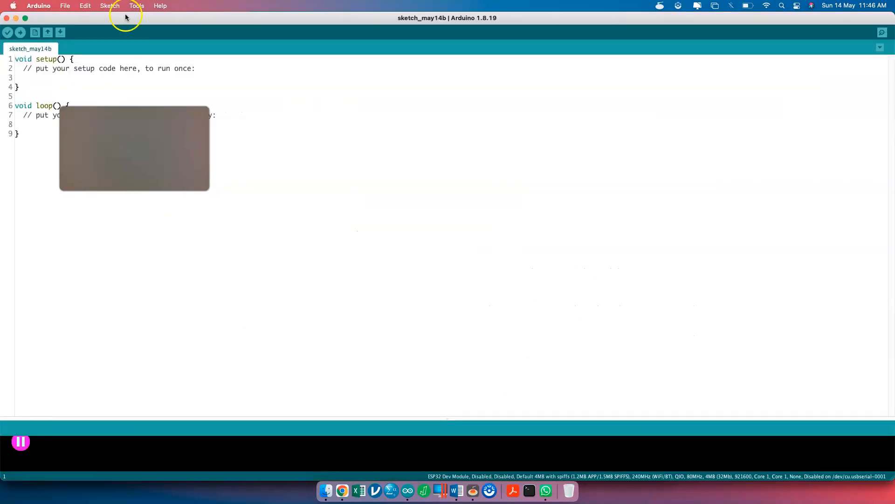
left_click(65, 6)
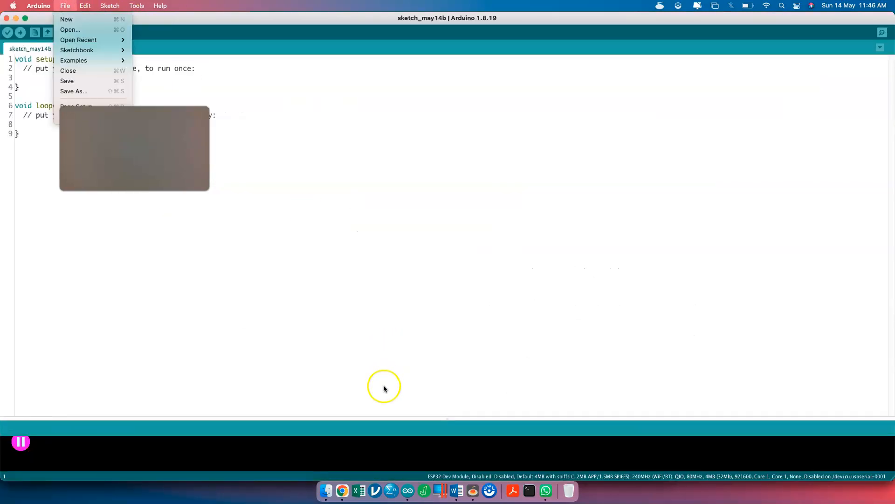
left_click(342, 490)
key("ctrl+Up")
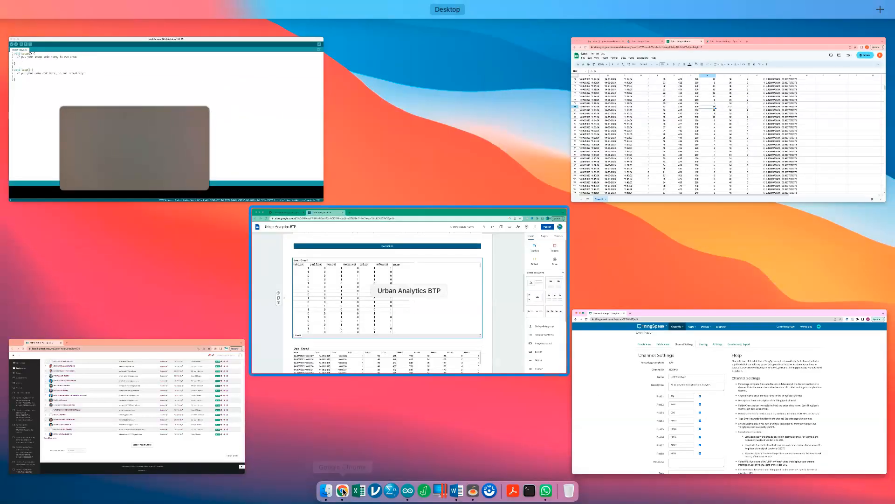
left_click(313, 297)
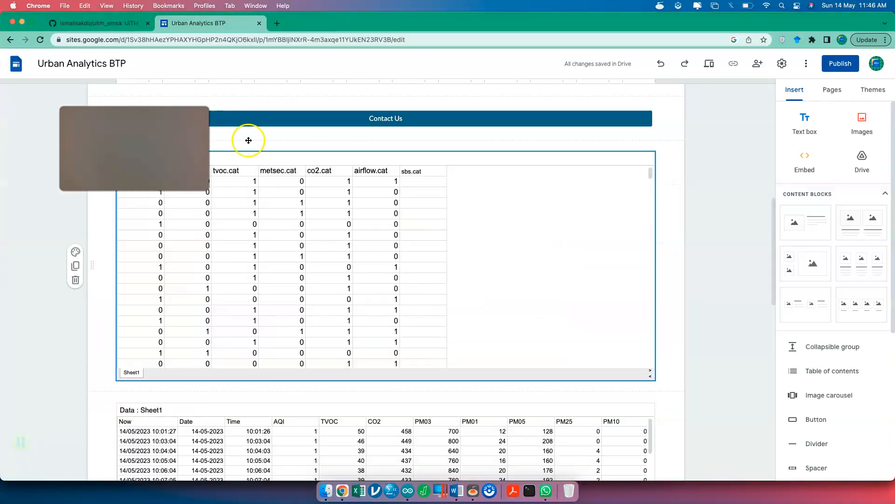
- Open airqualityFinal.ino in the GitHub uitm_emsa repository and scroll to the ThingSpeak.setField lines
left_click(125, 30)
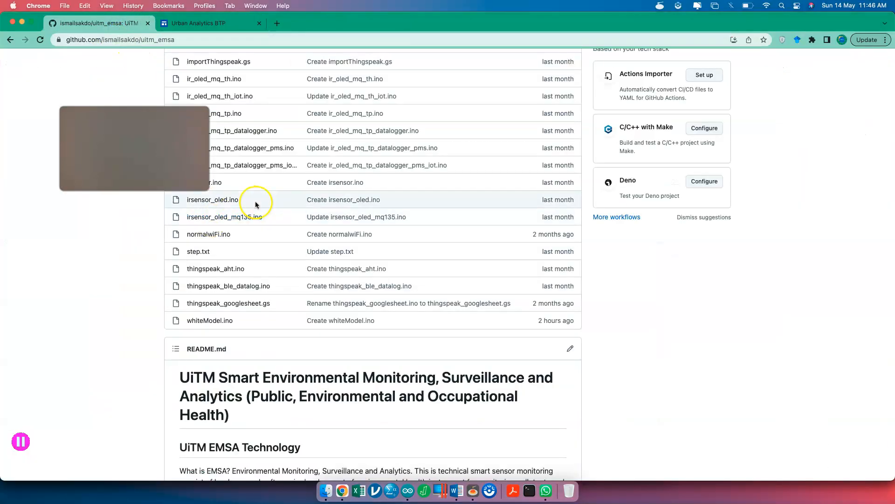
scroll(256, 203, "up", 3)
scroll(256, 205, "up", 5)
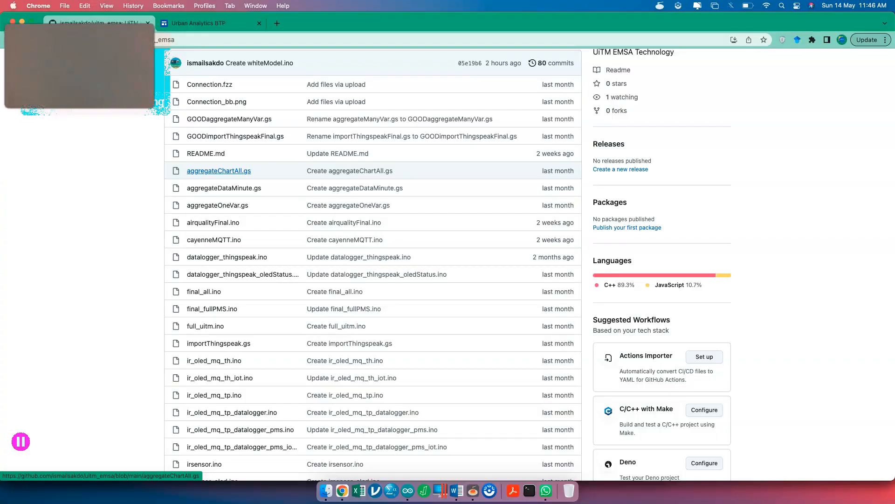
left_click(224, 221)
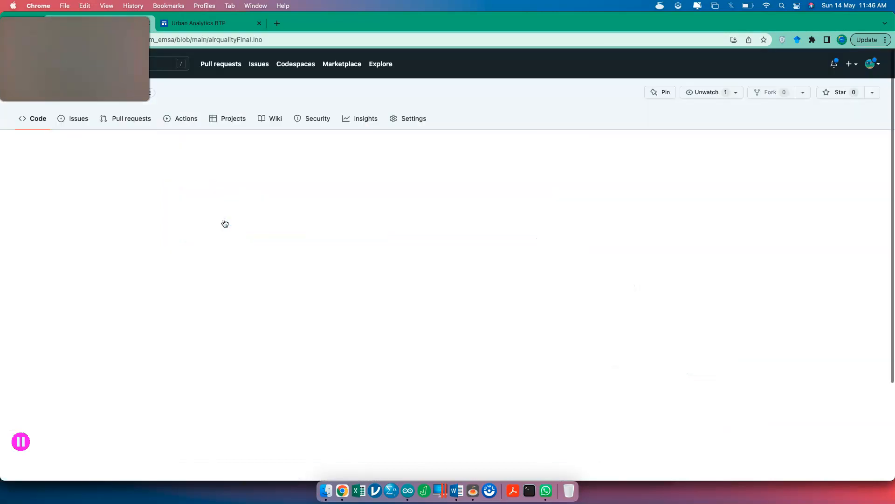
scroll(228, 290, "down", 10)
scroll(228, 290, "down", 18)
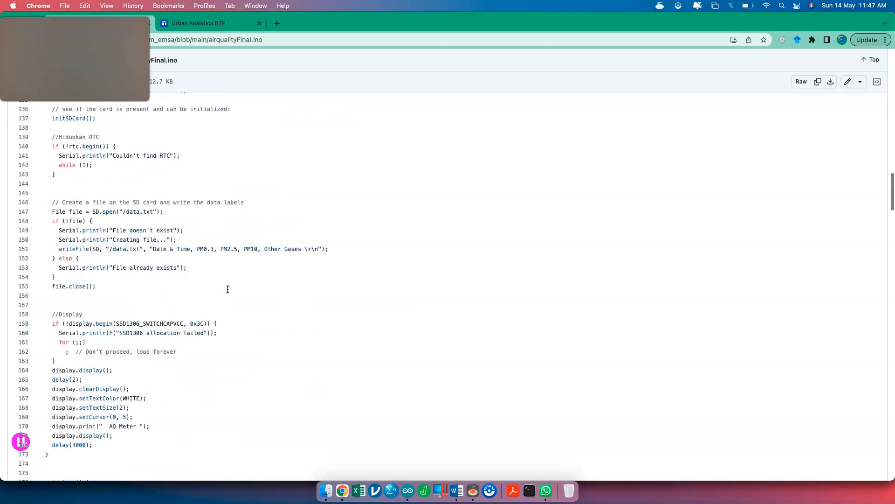
scroll(228, 290, "down", 10)
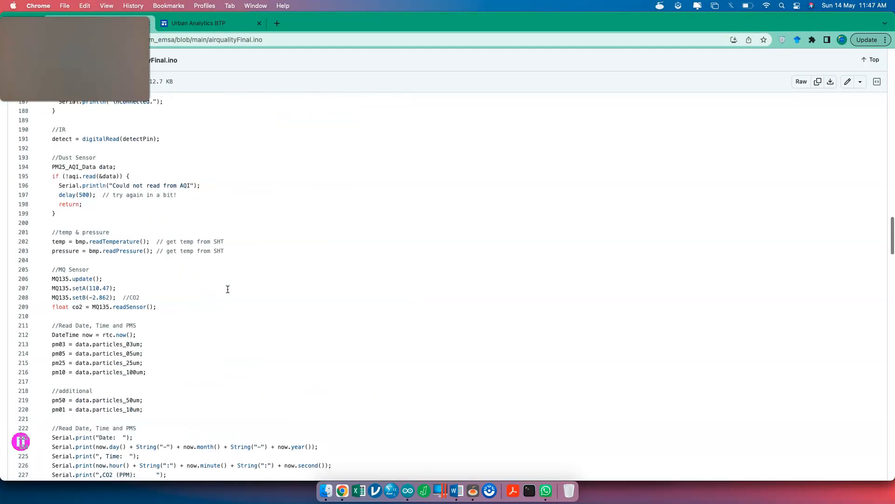
scroll(228, 290, "down", 7)
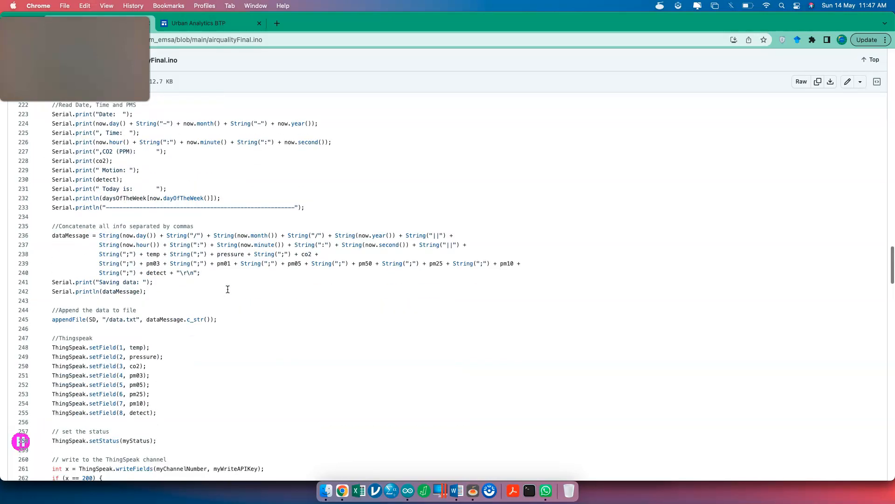
scroll(78, 340, "up", 5)
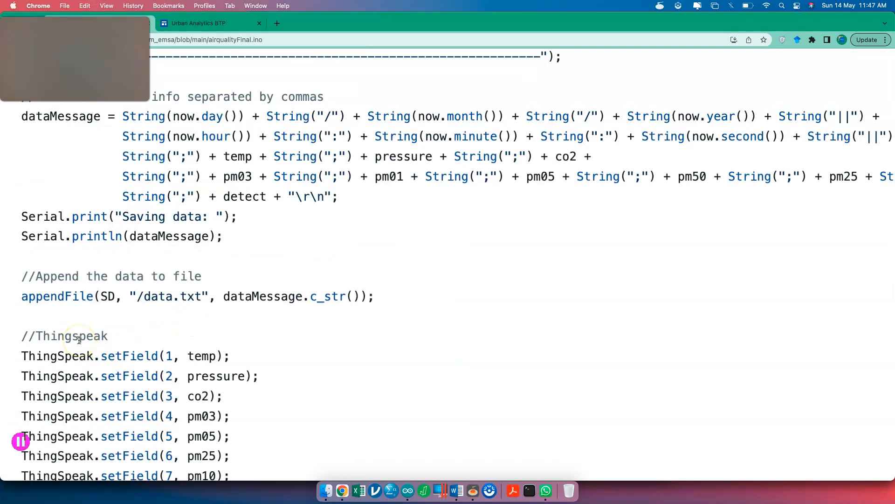
scroll(79, 340, "down", 3)
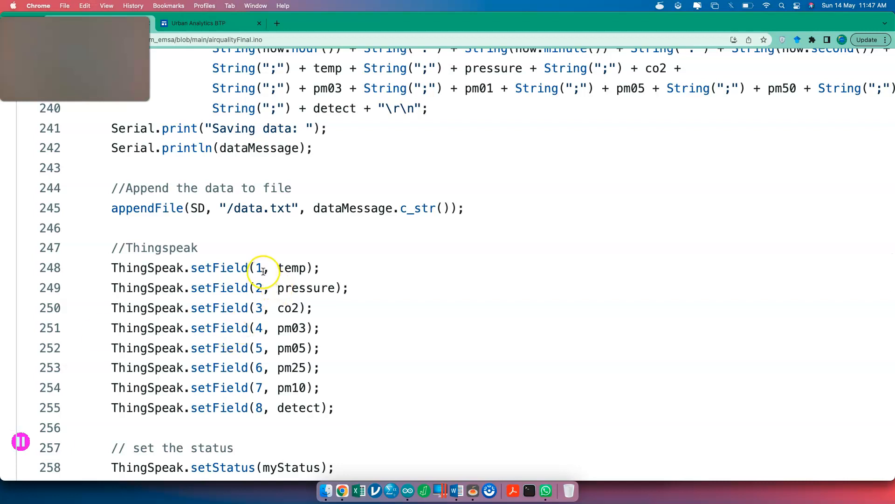
- Check the fields 1–8 variables (temp, pressure, co2, pm03, pm05, pm25, pm10, detect), then return to ThingSpeak
double_click(294, 268)
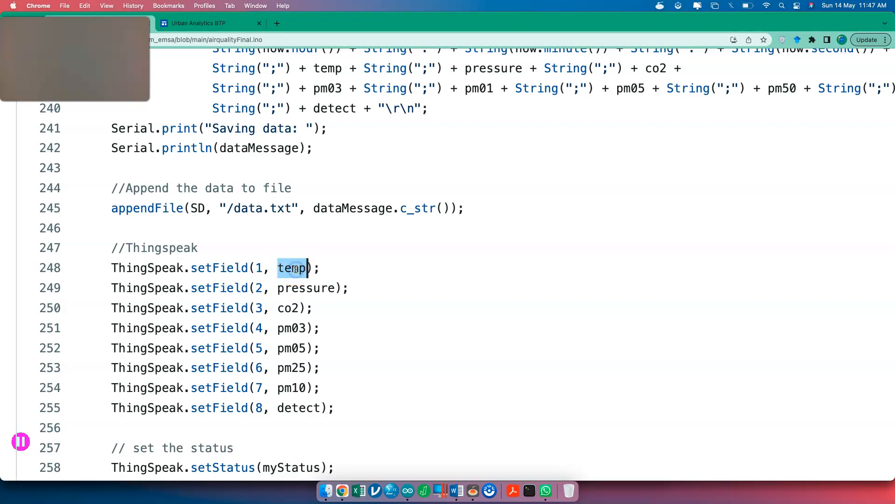
scroll(296, 269, "down", 1)
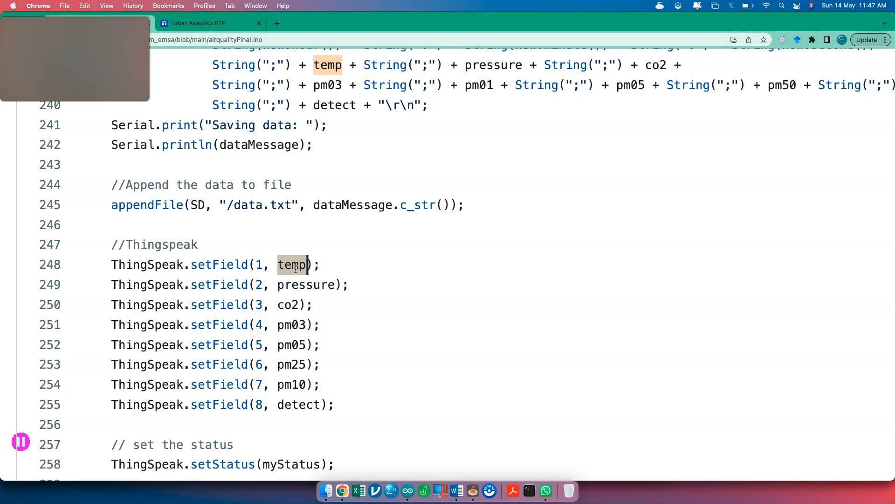
double_click(299, 284)
scroll(287, 285, "down", 1)
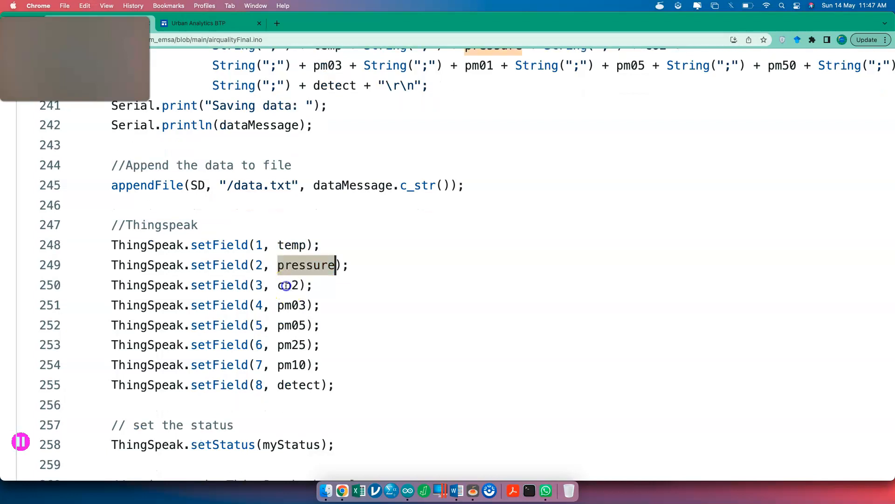
double_click(287, 285)
scroll(290, 285, "down", 1)
double_click(296, 284)
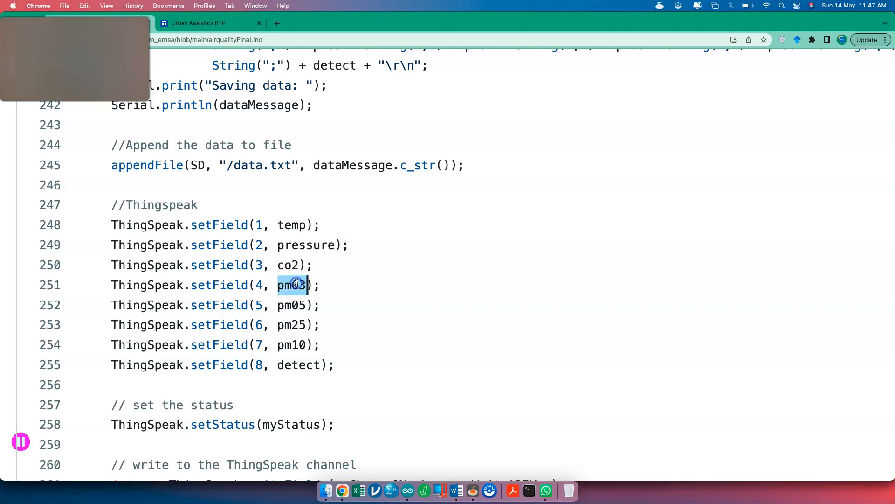
scroll(290, 279, "down", 1)
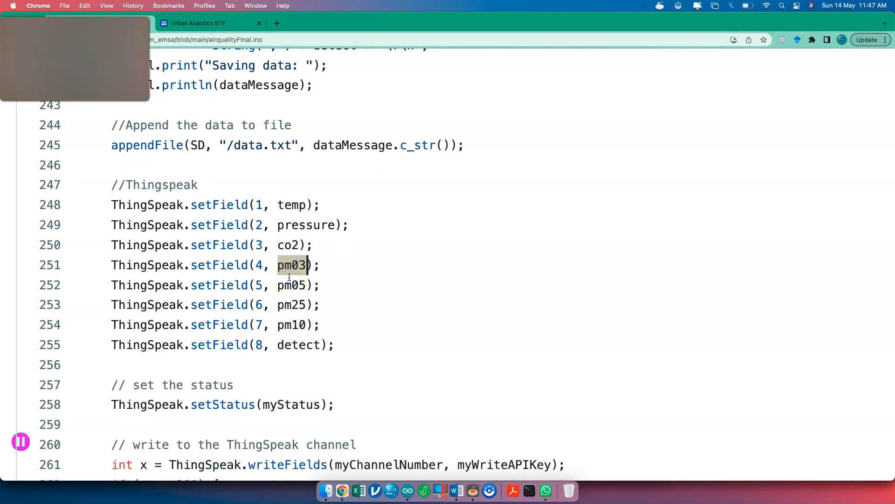
double_click(291, 283)
scroll(293, 283, "down", 1)
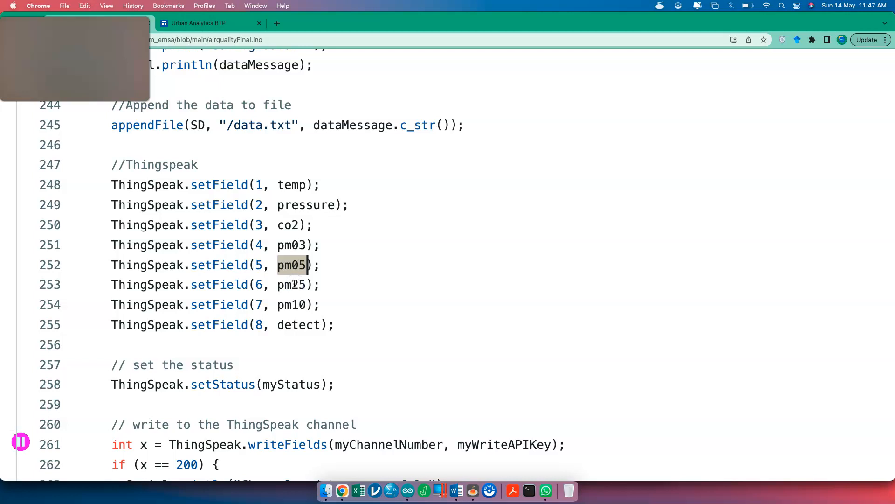
double_click(294, 285)
scroll(293, 285, "down", 1)
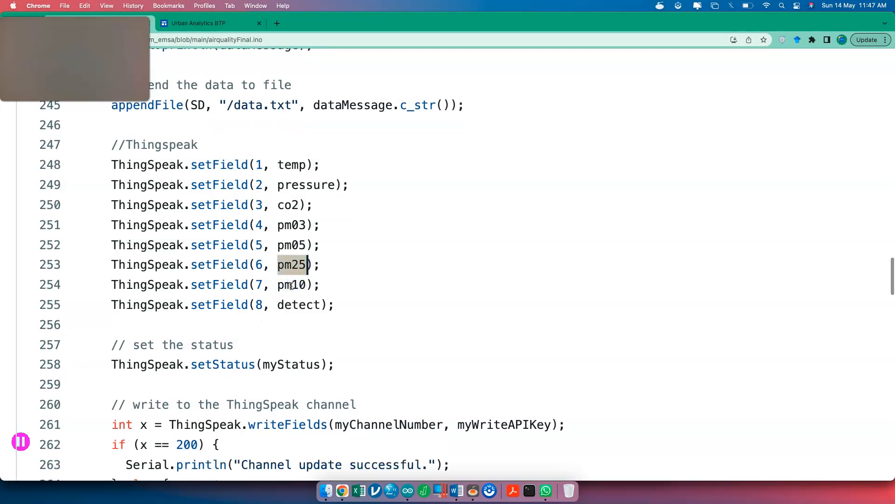
double_click(291, 285)
scroll(292, 286, "down", 1)
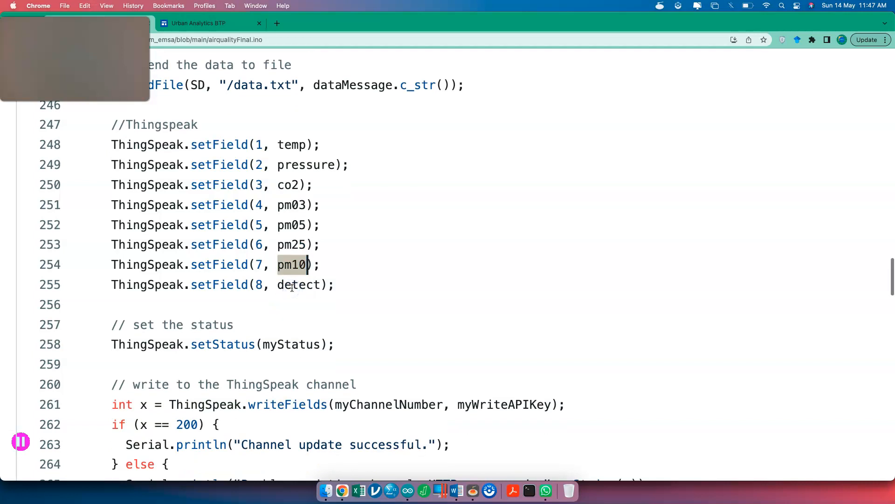
double_click(295, 285)
scroll(299, 285, "down", 1)
left_click(301, 268)
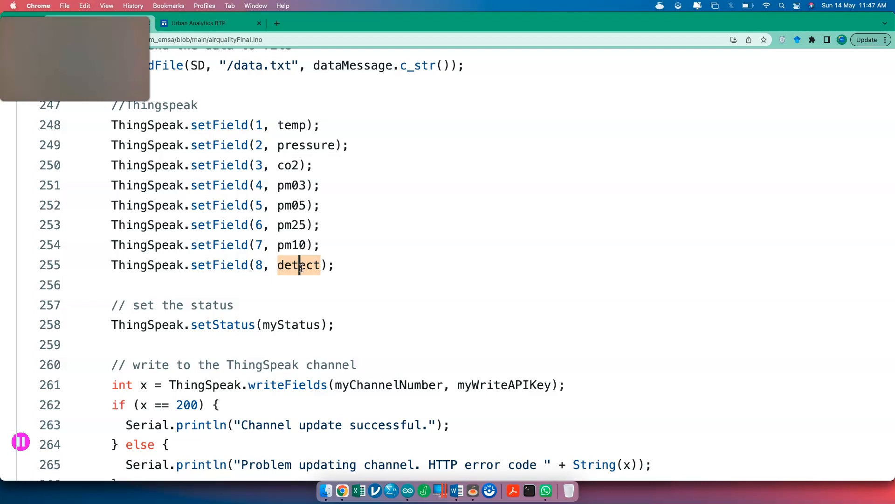
key("ctrl+Up")
left_click(342, 252)
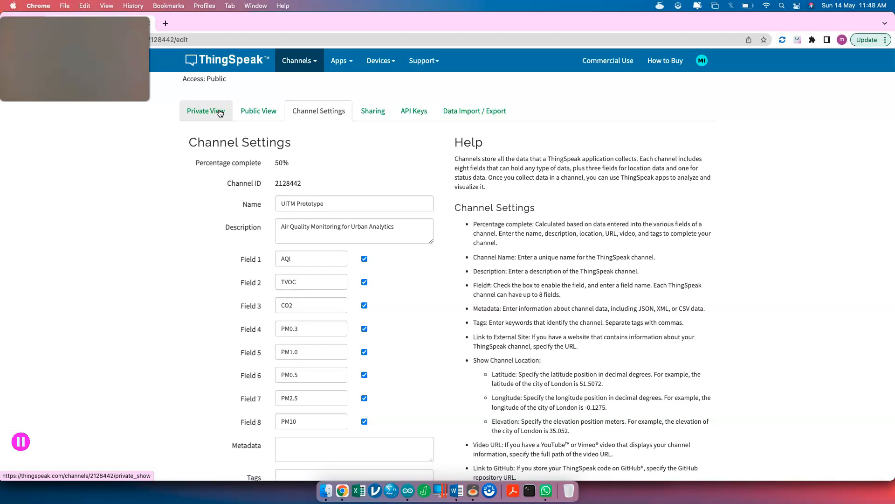
left_click(317, 112)
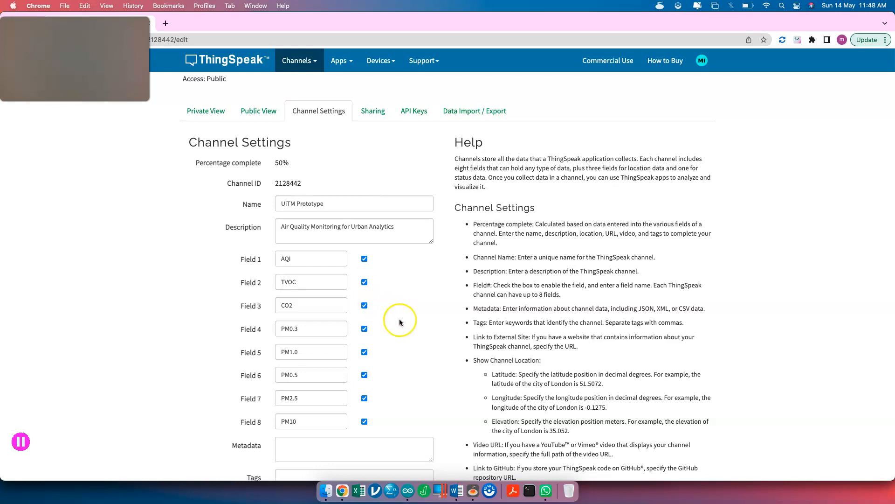
scroll(399, 327, "down", 3)
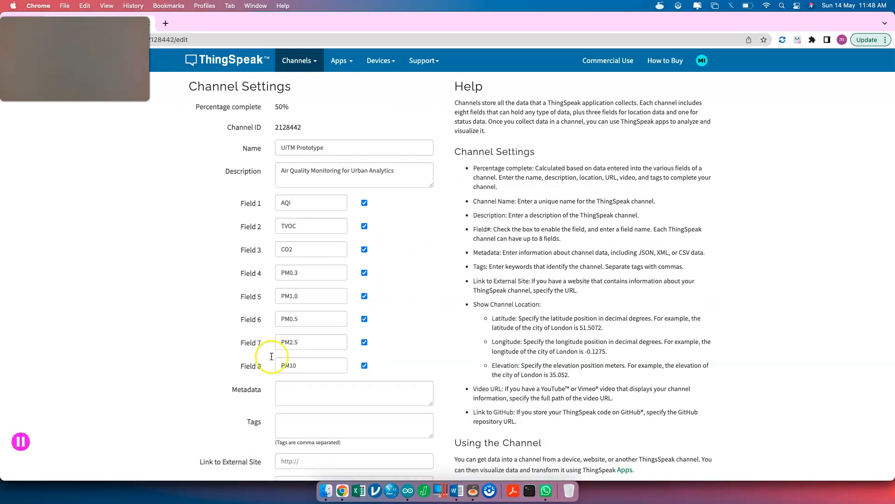
scroll(310, 242, "down", 8)
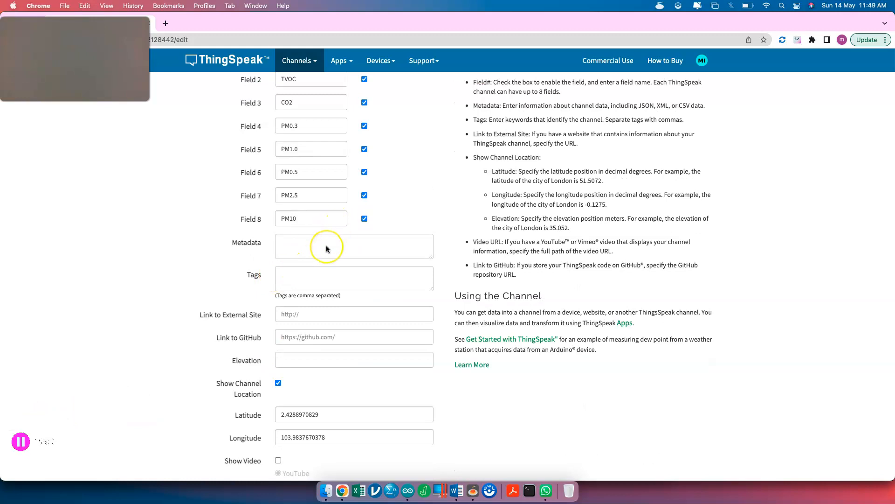
scroll(326, 245, "down", 2)
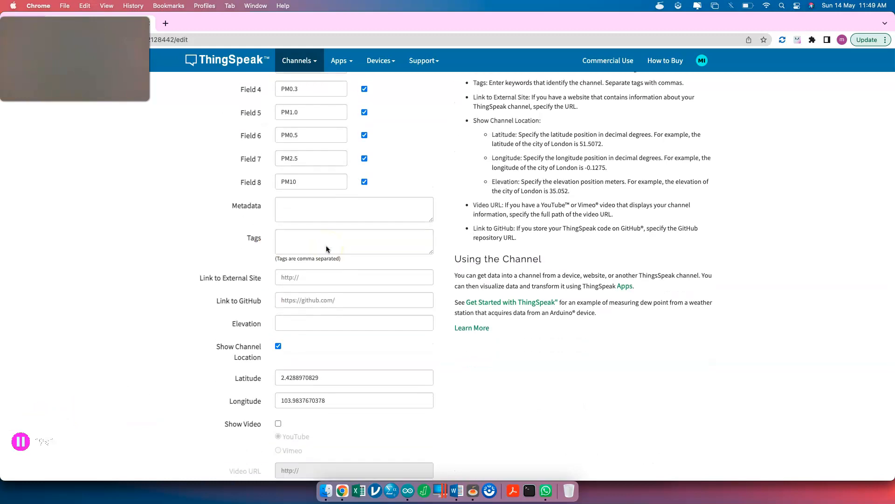
left_click(321, 215)
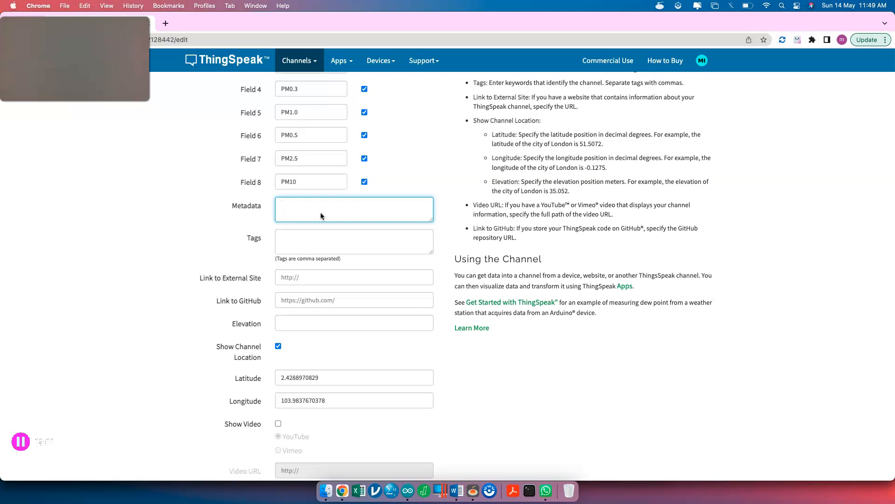
left_click(312, 238)
left_click(304, 272)
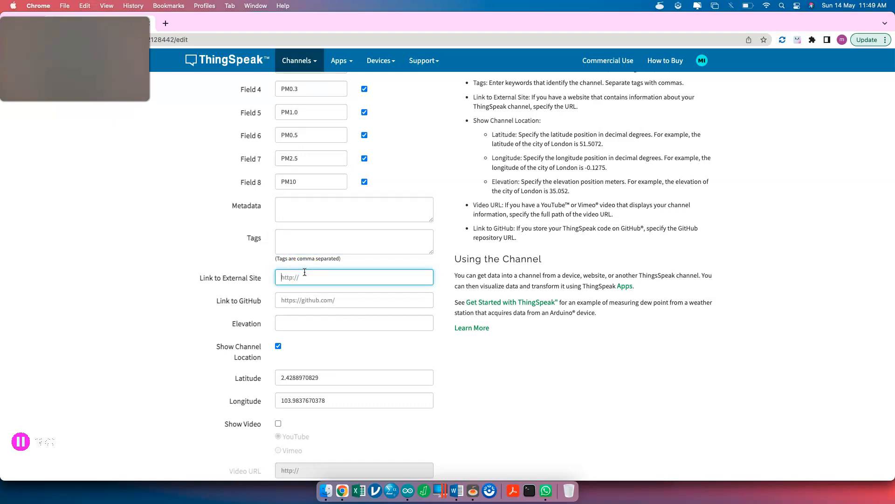
left_click(306, 301)
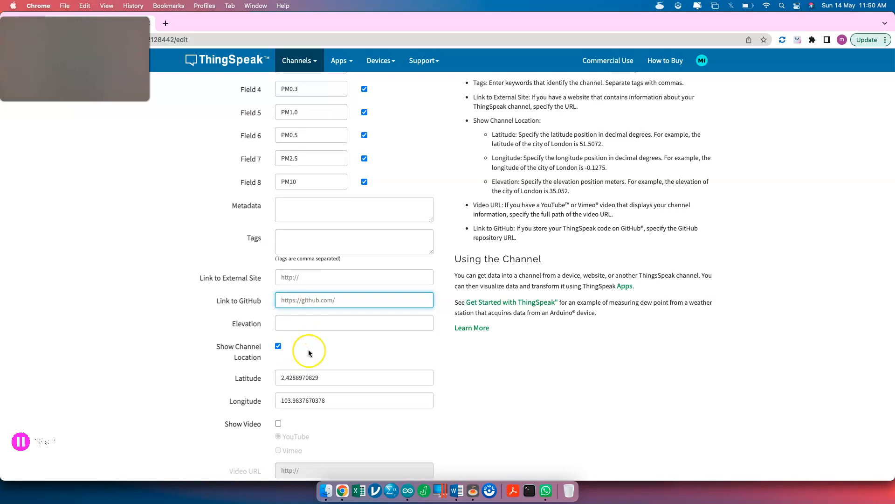
scroll(308, 348, "down", 3)
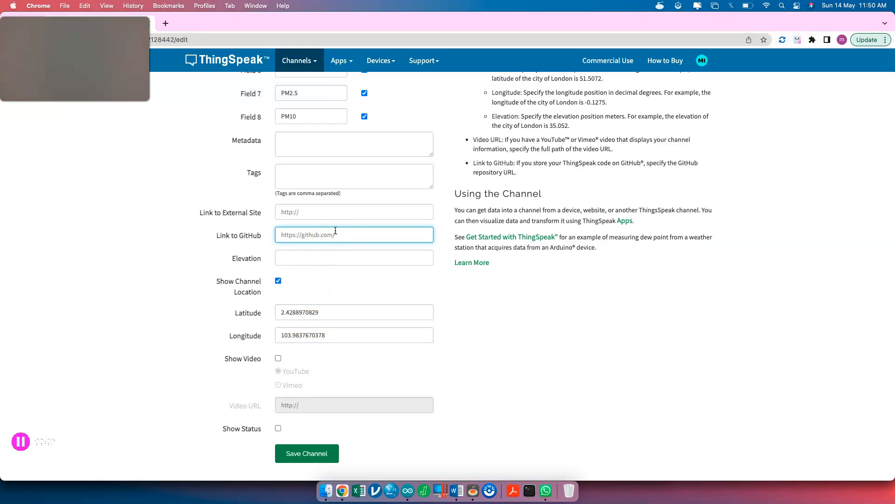
left_click(322, 257)
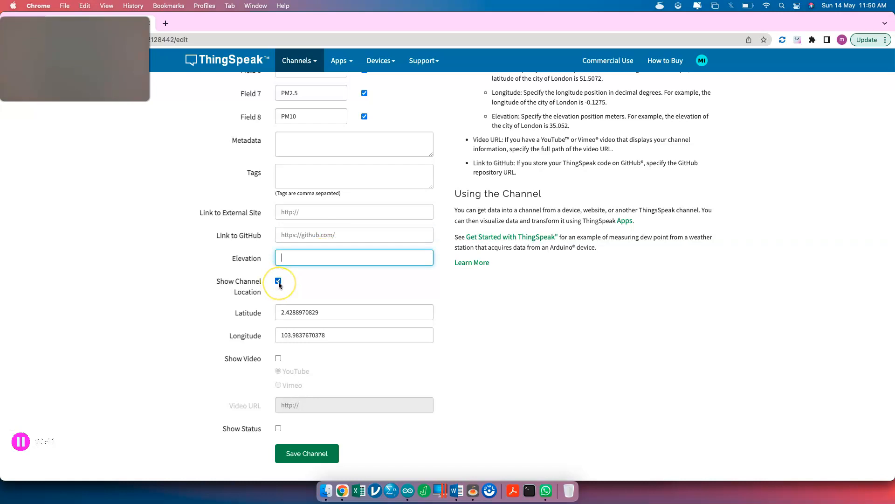
left_click(279, 282)
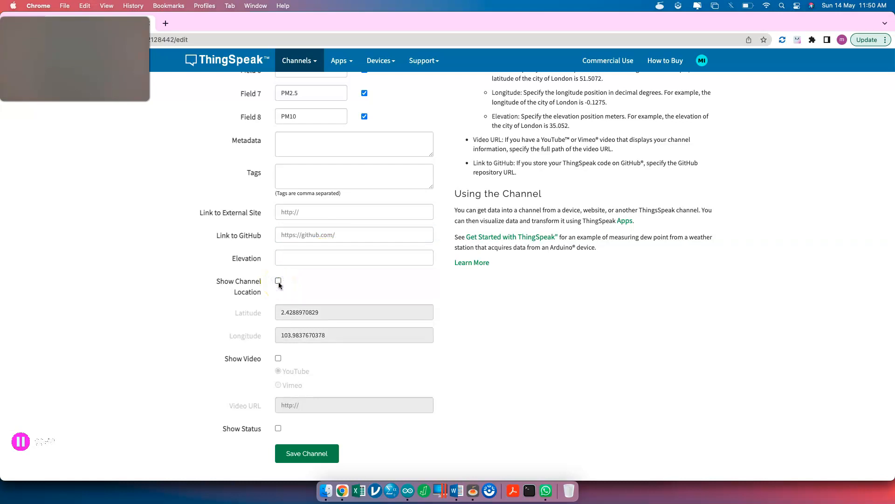
left_click(279, 281)
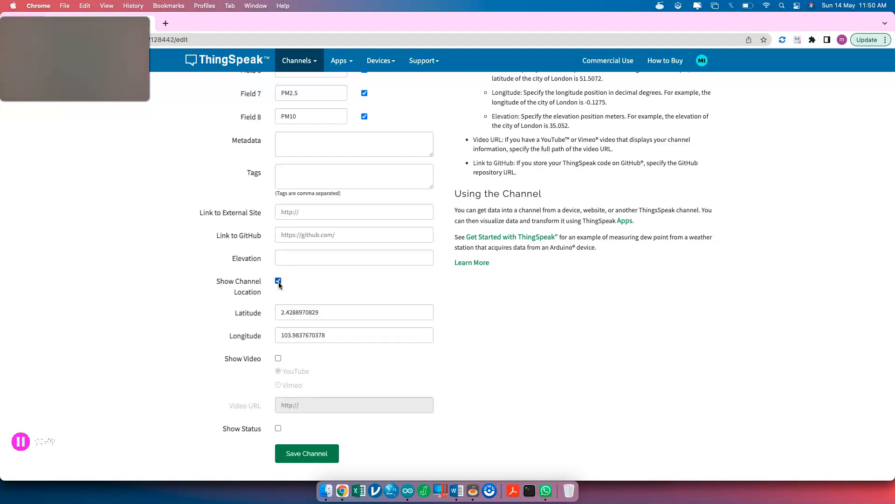
left_click(335, 316)
left_click(278, 359)
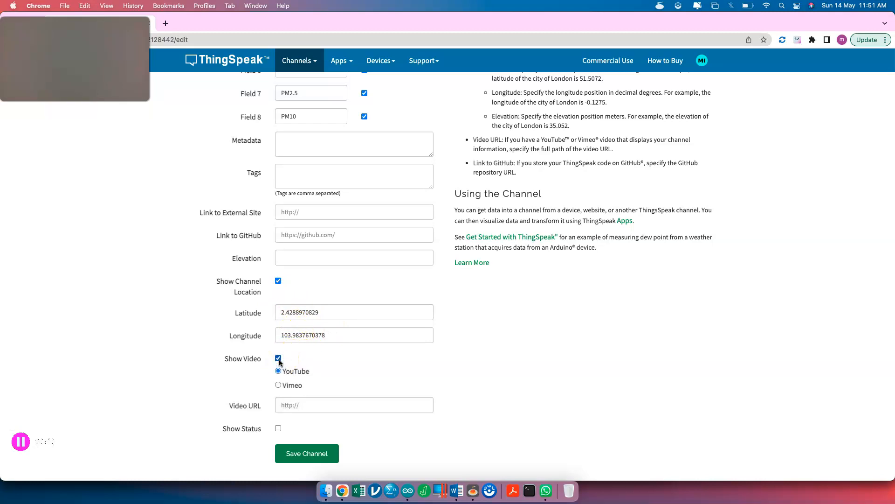
left_click(278, 358)
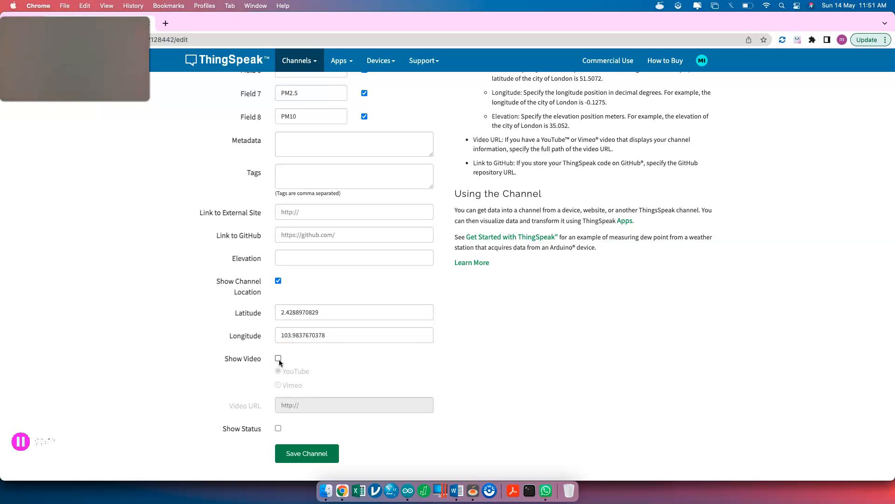
scroll(294, 280, "up", 8)
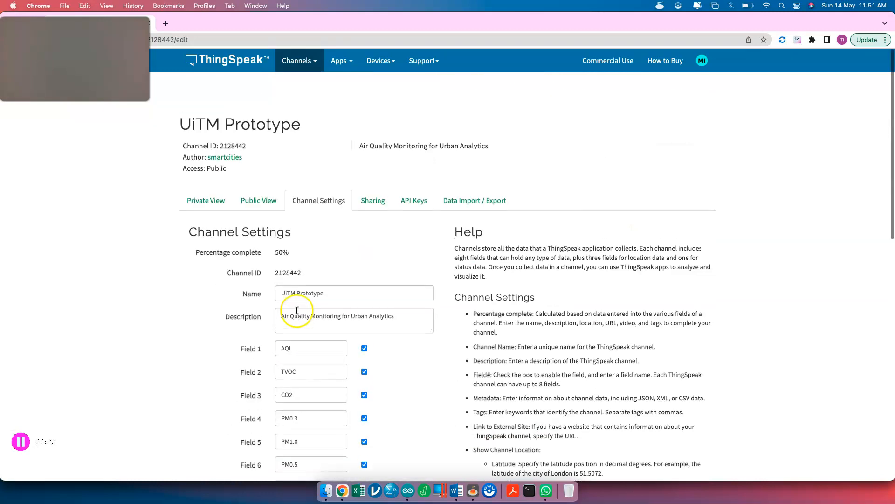
- Open the UiTM Prototype Public View and scroll through the TVOC and CO2 charts to the location map
left_click(256, 171)
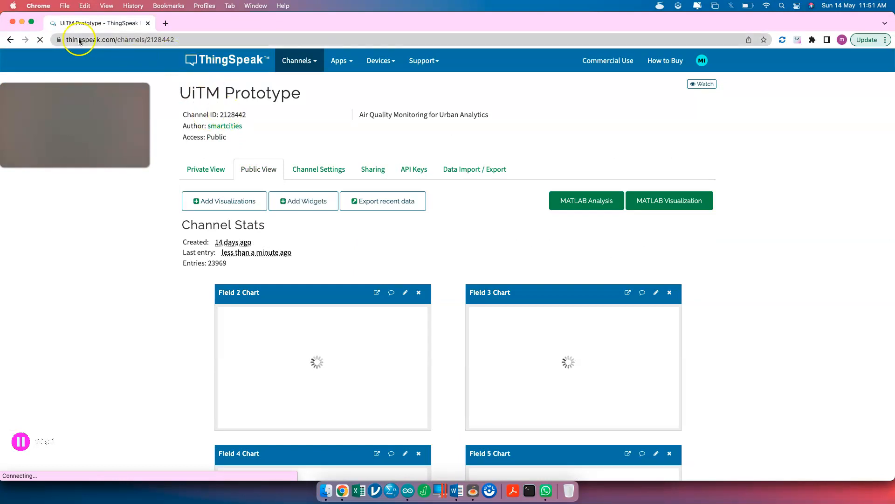
left_click(167, 39)
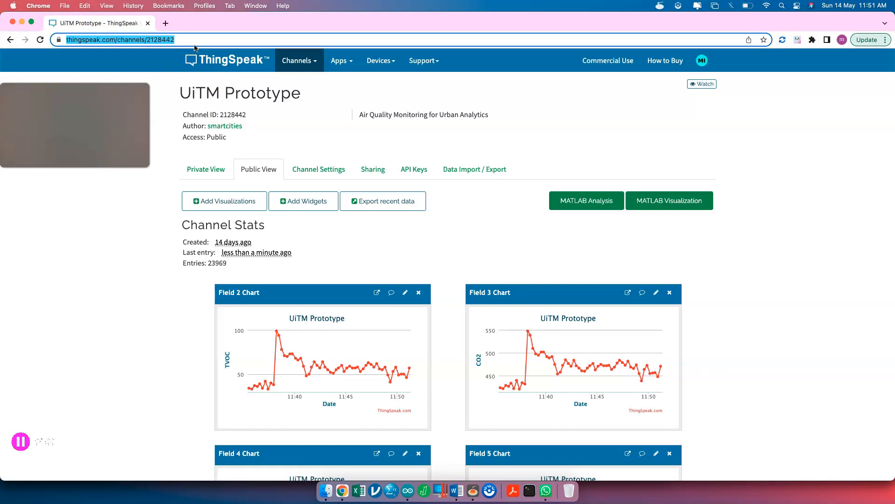
scroll(344, 280, "down", 4)
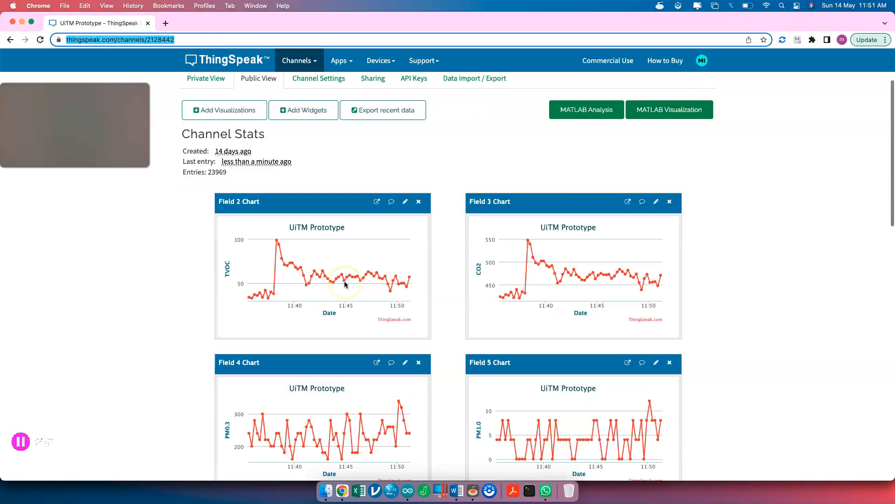
scroll(344, 283, "down", 1)
scroll(317, 221, "down", 15)
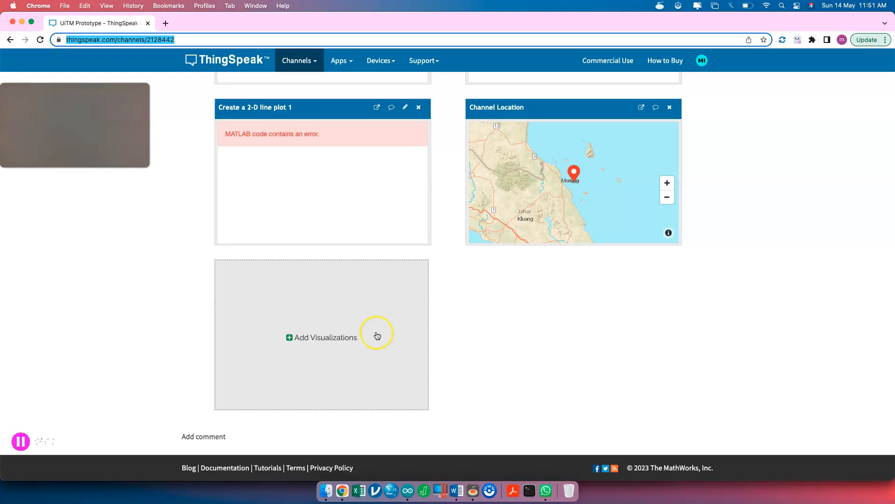
scroll(438, 204, "up", 15)
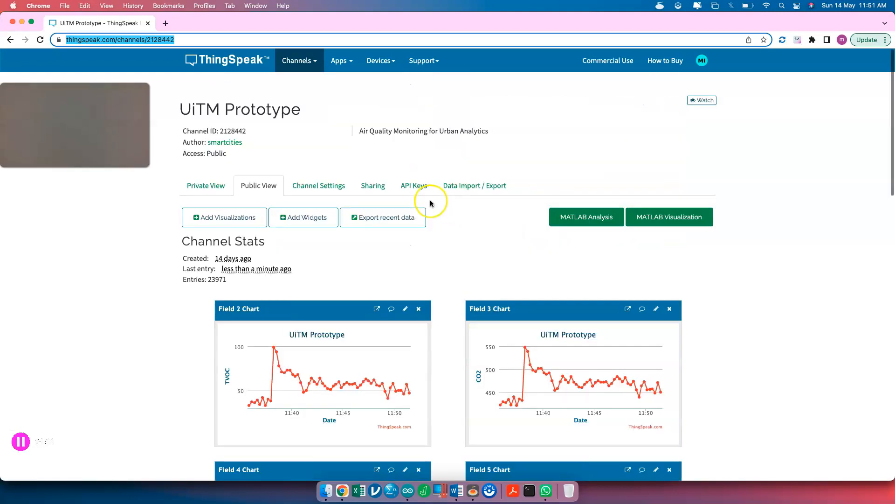
- Return to Channel Settings to check the latitude and longitude, then open a new blank tab
left_click(341, 170)
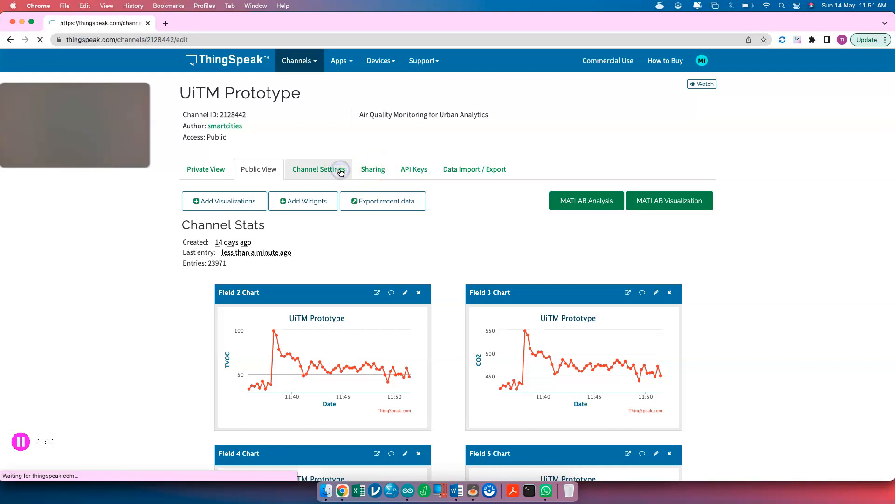
scroll(385, 303, "down", 10)
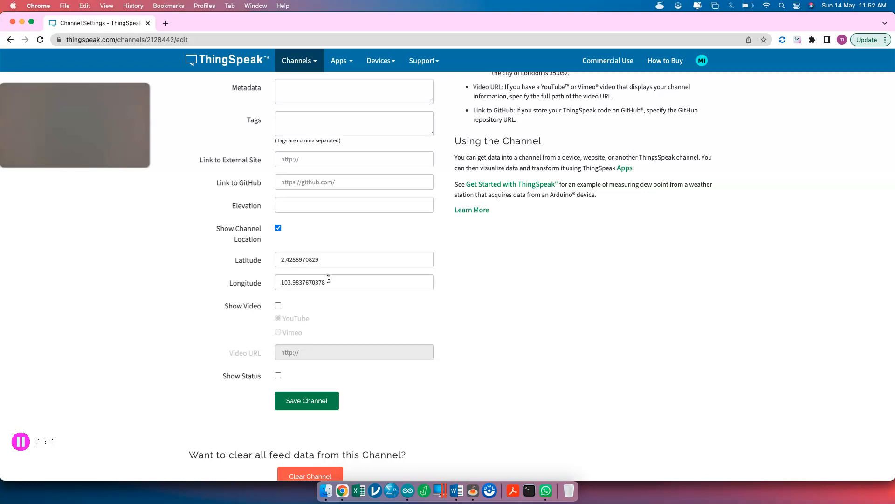
left_click(167, 23)
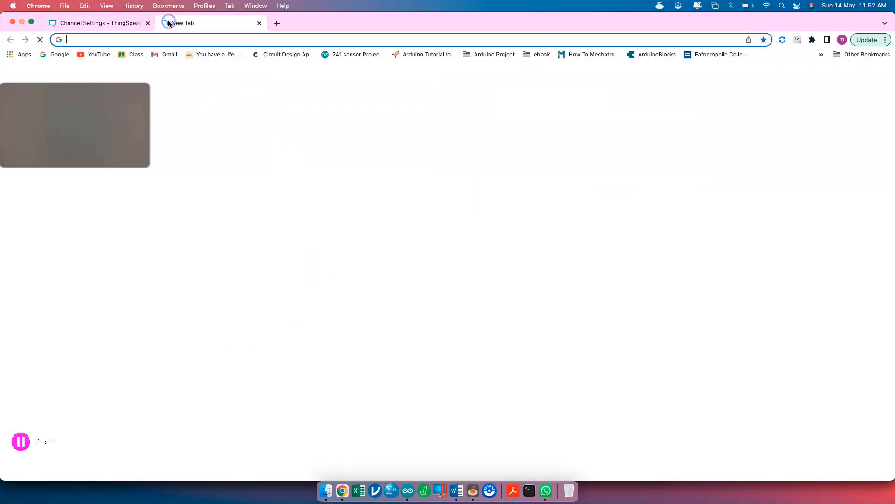
- Search Google for 'google map' and open Google Maps
type("google map")
key("Return")
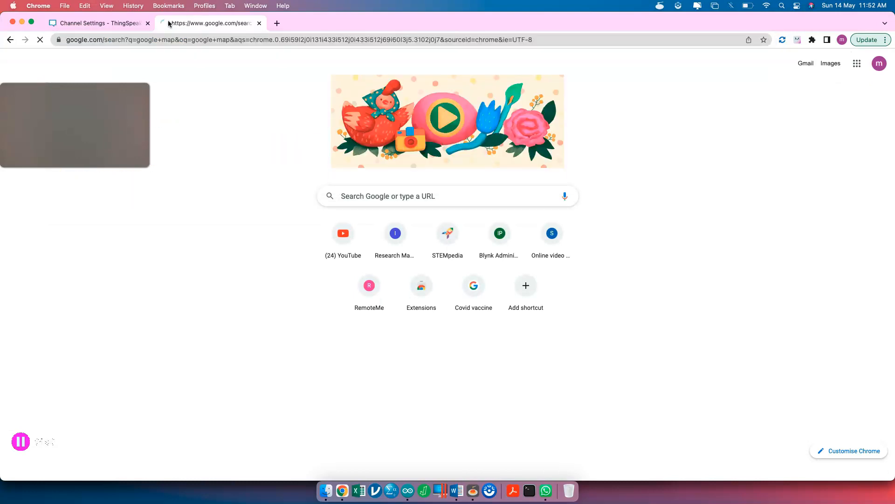
left_click(162, 161)
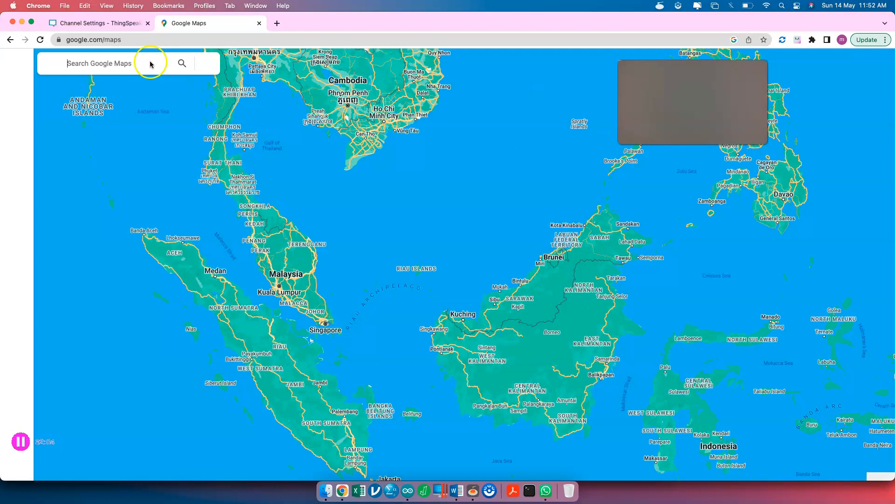
- Search Google Maps for 'uitm puncak alam fsk' to locate Fakulti Sains Kesihatan
left_click(138, 65)
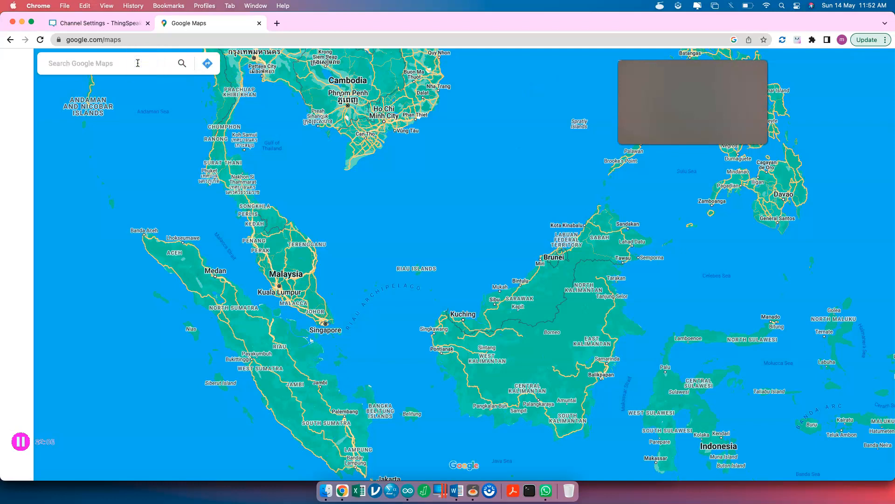
left_click(118, 63)
type("uitm pu")
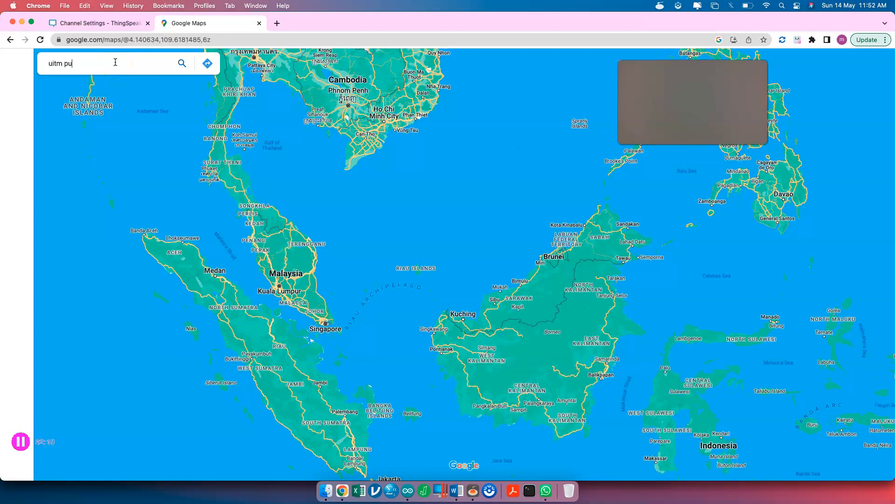
type("ncak alam fsk")
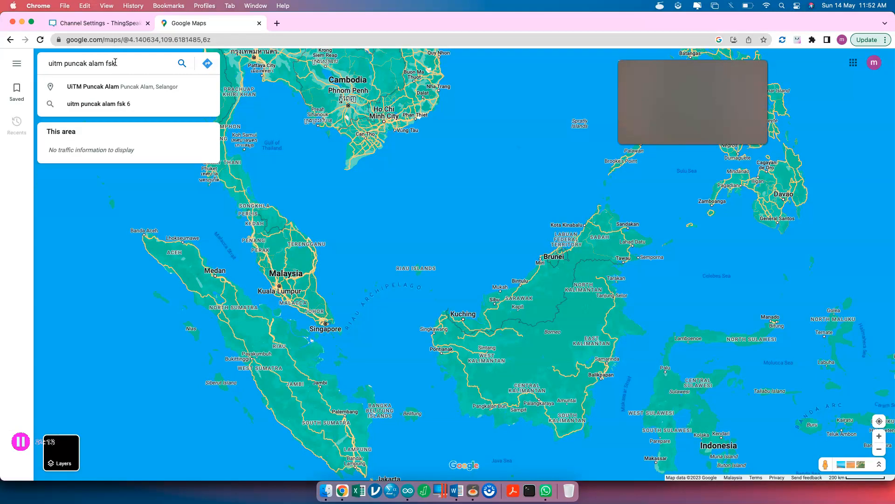
key("Return")
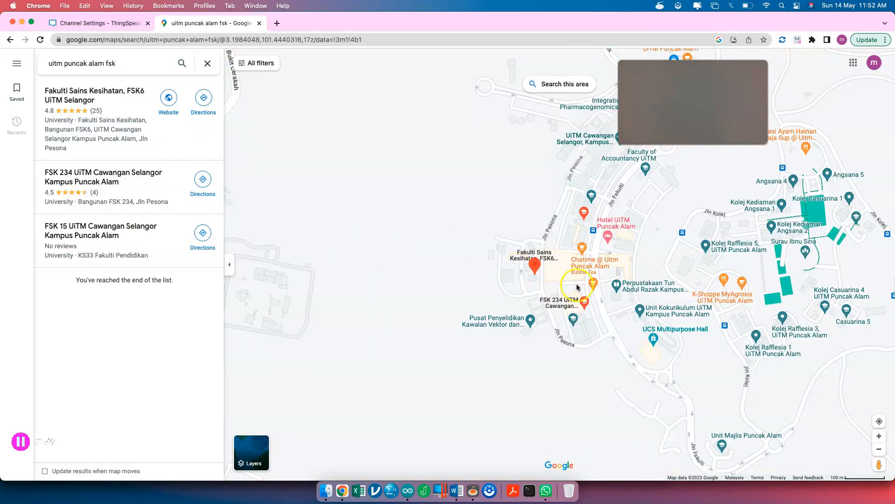
- Pan the map north across the UiTM Puncak Alam campus to center near Fakulti Sains Kesihatan
scroll(601, 284, "up", 5)
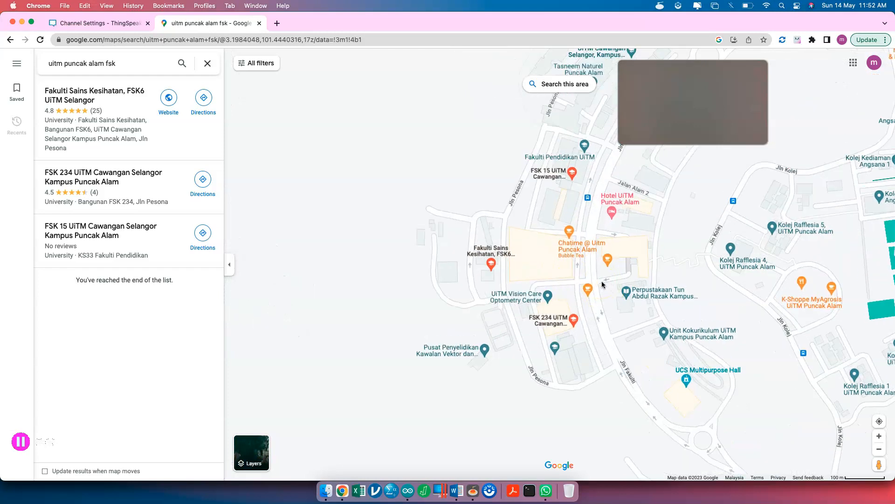
scroll(602, 280, "up", 3)
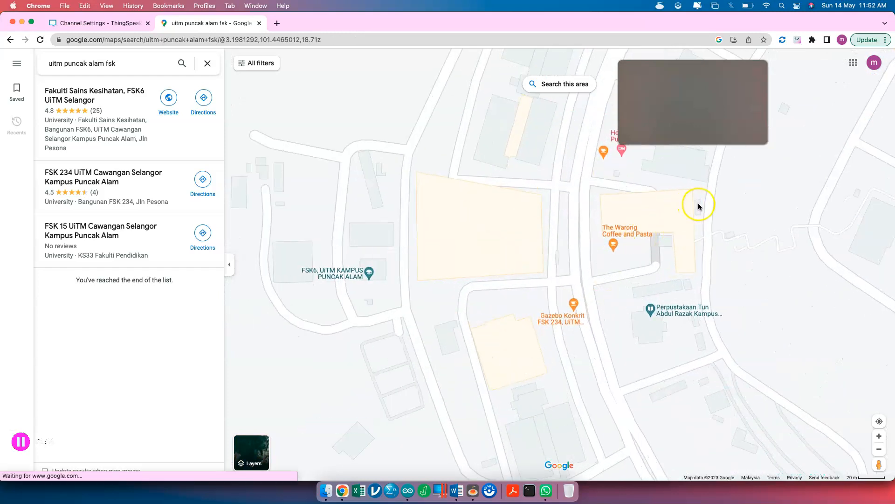
left_click_drag(695, 208, 579, 306)
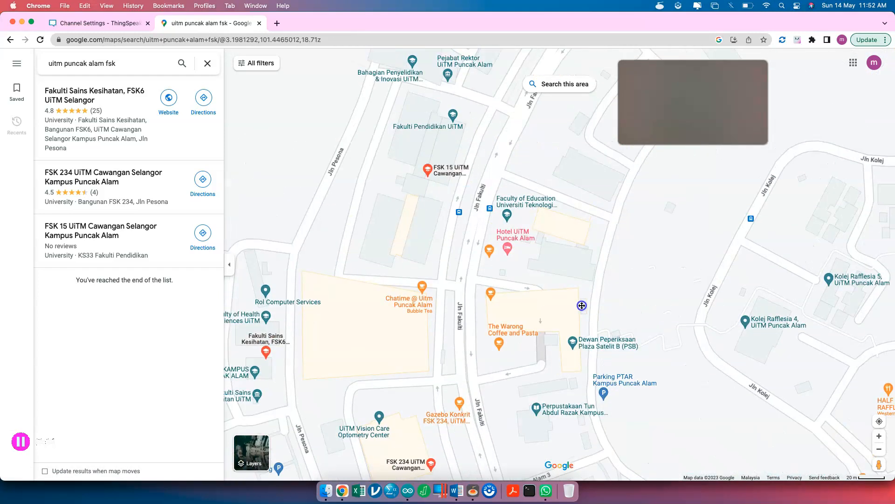
left_click_drag(664, 254, 590, 340)
left_click_drag(620, 251, 606, 358)
left_click_drag(632, 312, 539, 392)
left_click_drag(556, 306, 548, 317)
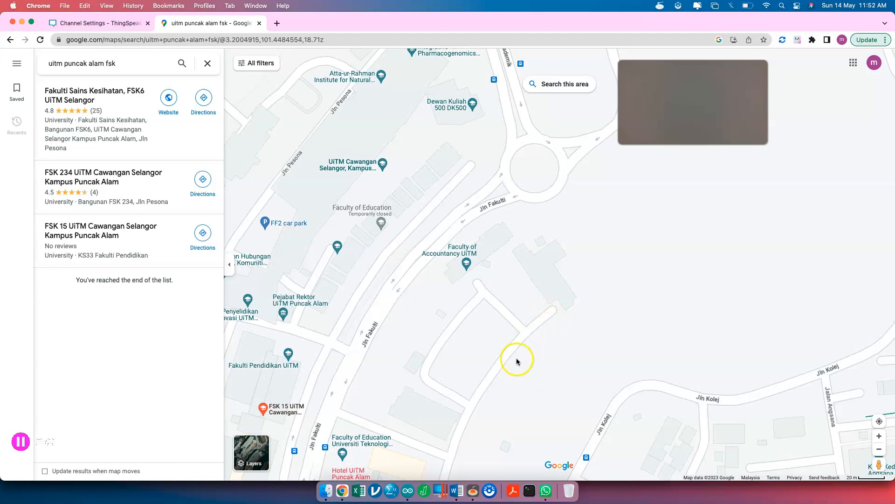
left_click_drag(531, 358, 565, 214)
left_click_drag(609, 232, 703, 203)
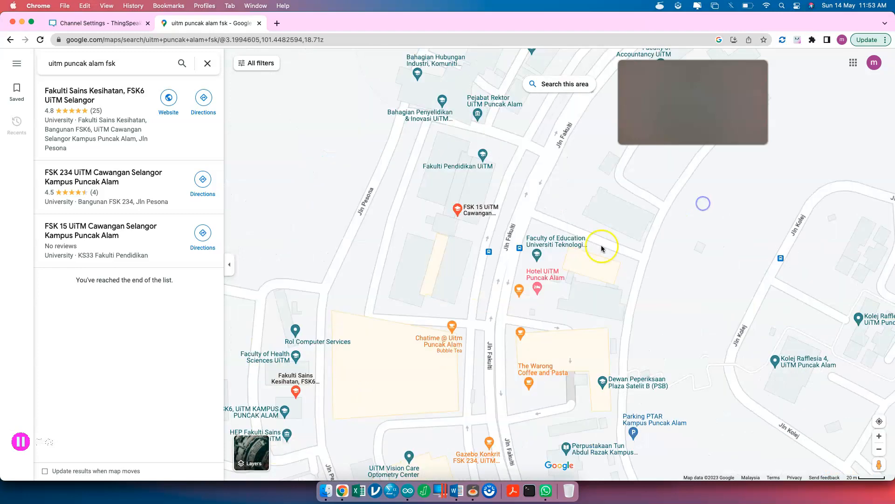
- Read the coordinates of that campus spot, then switch the map to satellite imagery
right_click(279, 371)
left_click(307, 335)
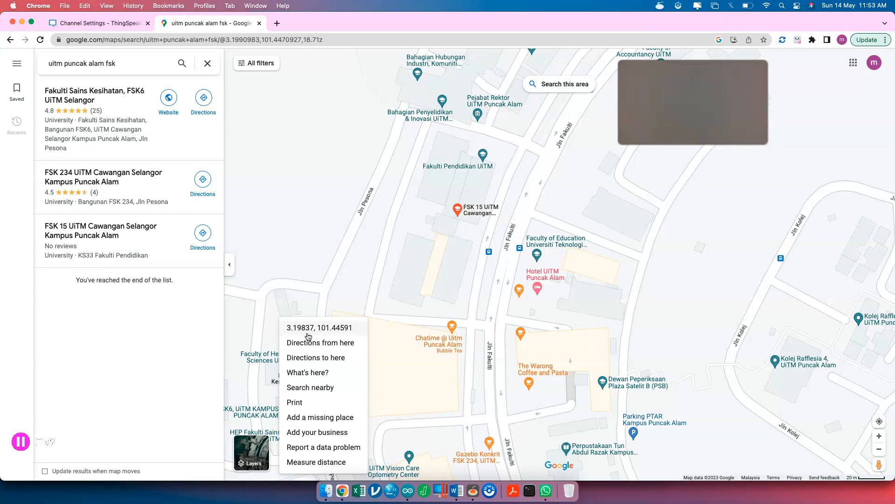
left_click(304, 180)
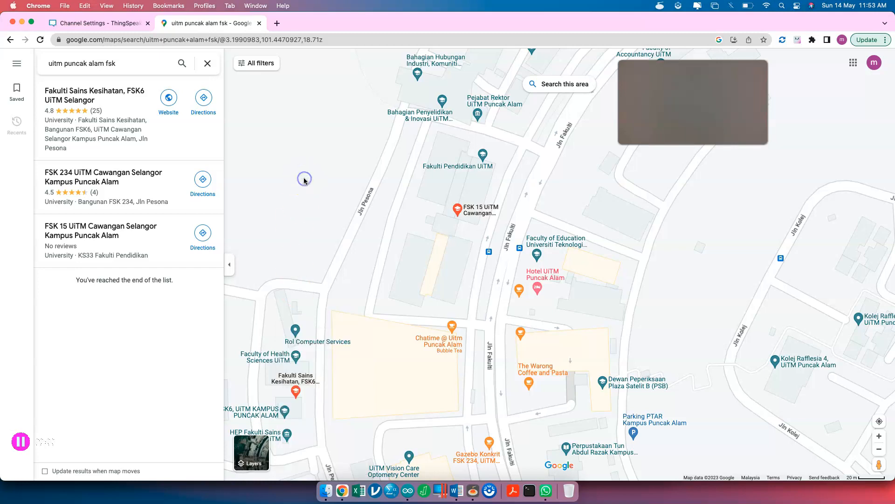
left_click(255, 450)
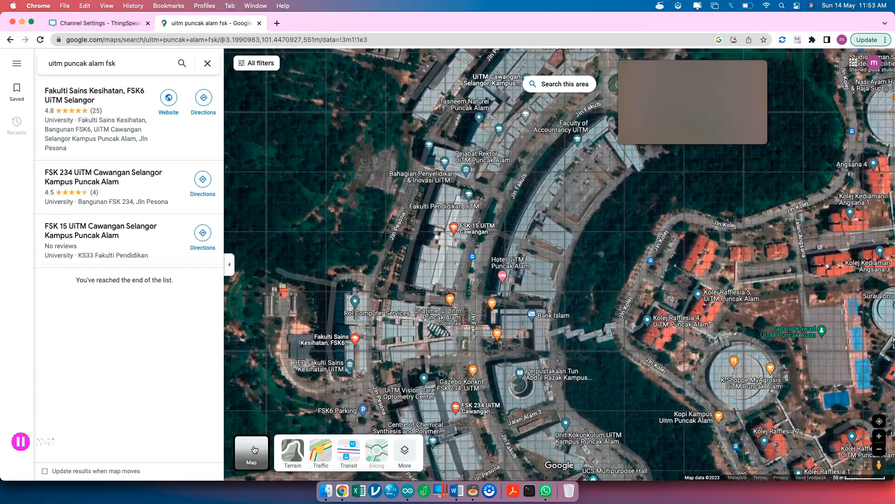
scroll(391, 331, "up", 2)
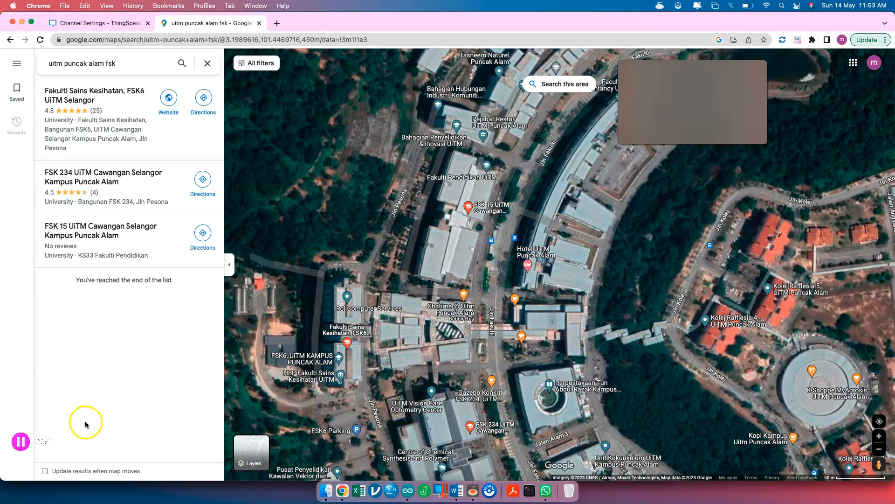
- Return to the Google Maps window and go to the ThingSpeak Channel Settings tab
left_click(22, 442)
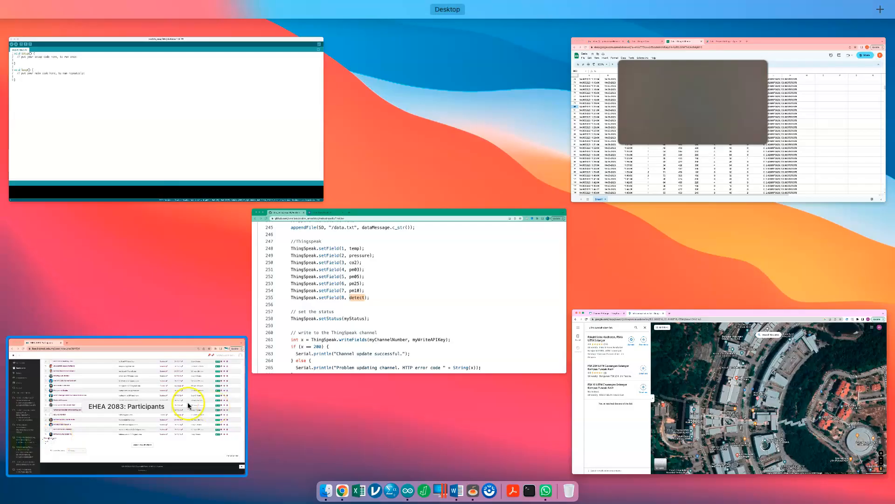
left_click(413, 301)
key("ctrl+Up")
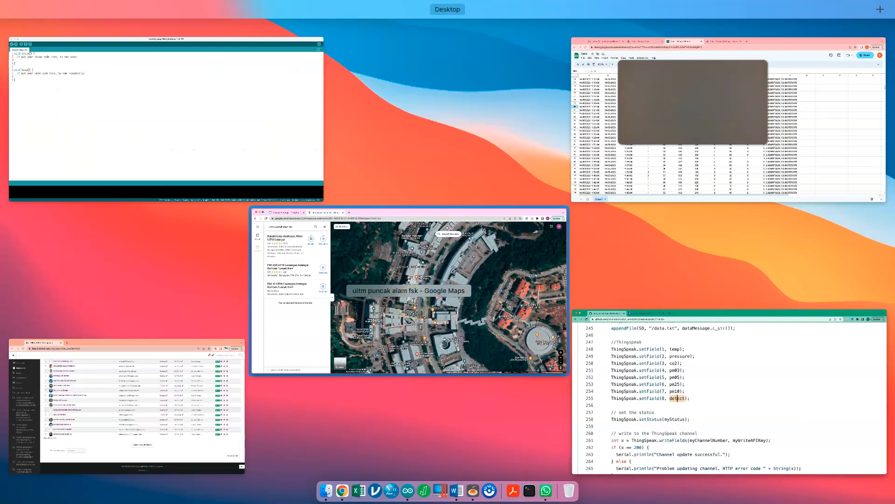
left_click(448, 289)
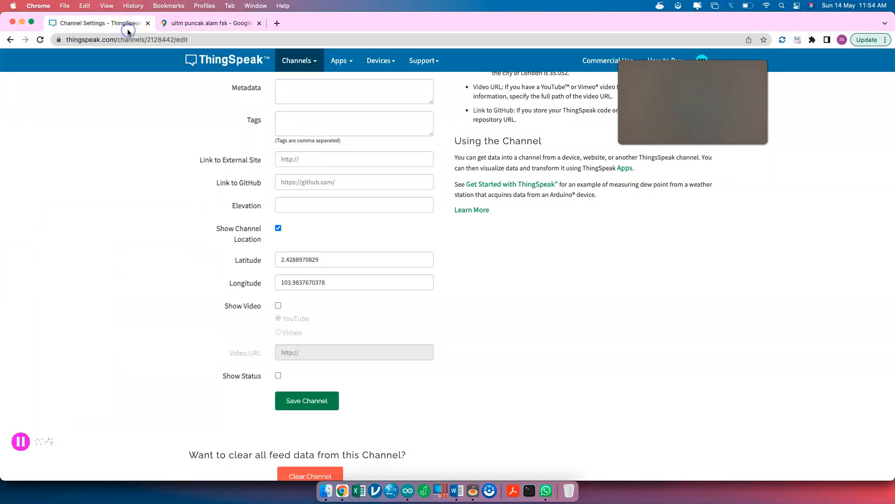
left_click(127, 26)
- Save the UiTM Prototype channel with latitude 2.4288970829 and longitude 103.9837670378
scroll(398, 264, "down", 3)
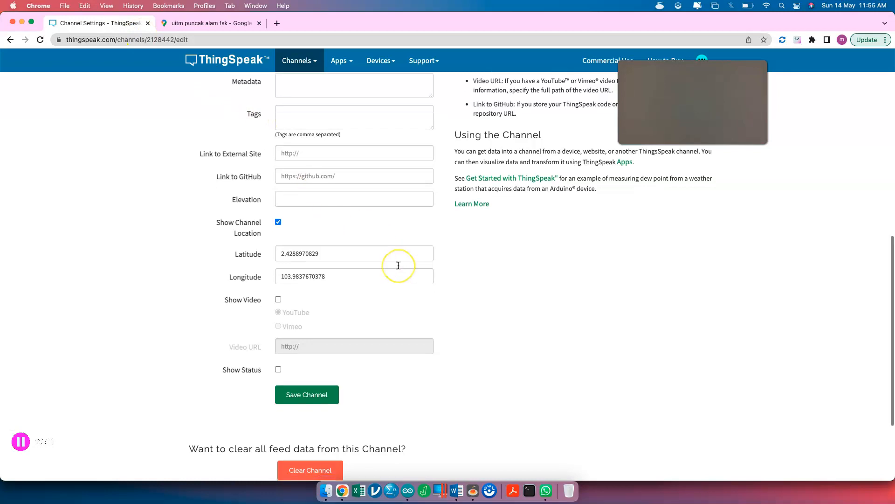
left_click(311, 343)
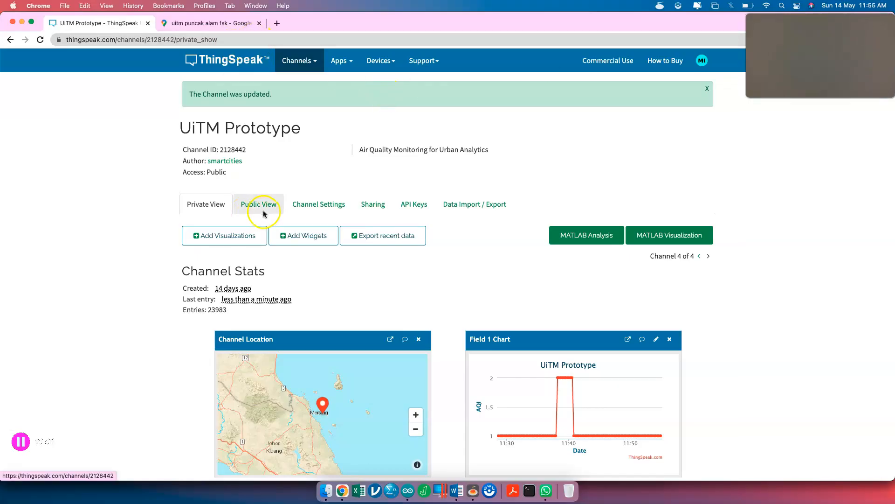
- Open the UiTM Prototype public view, select its page address, and edit the Field 2 chart options
left_click(263, 211)
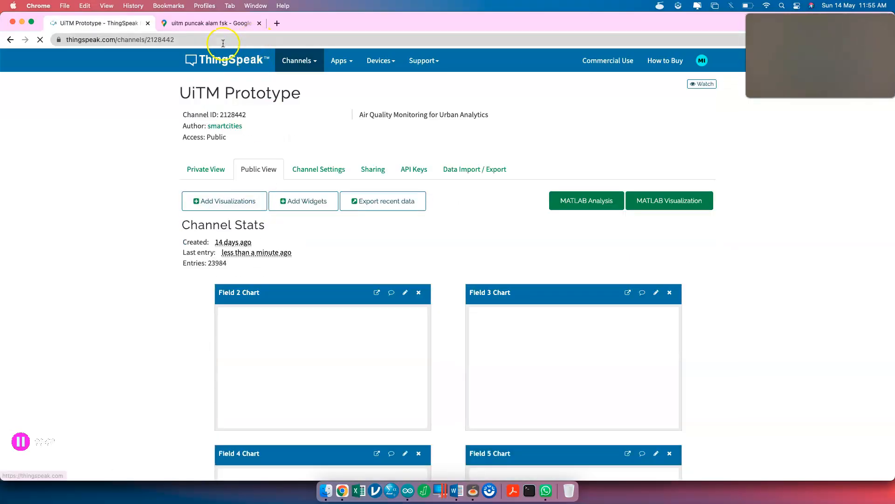
left_click(223, 42)
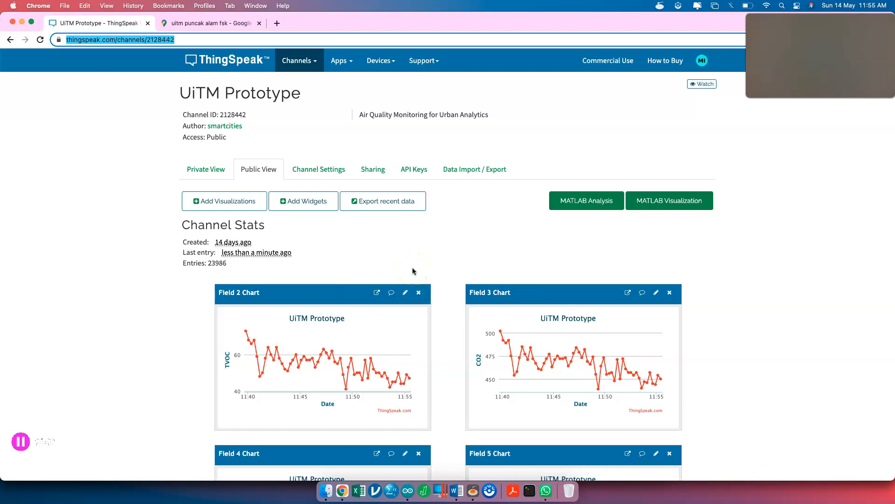
scroll(406, 300, "up", 5)
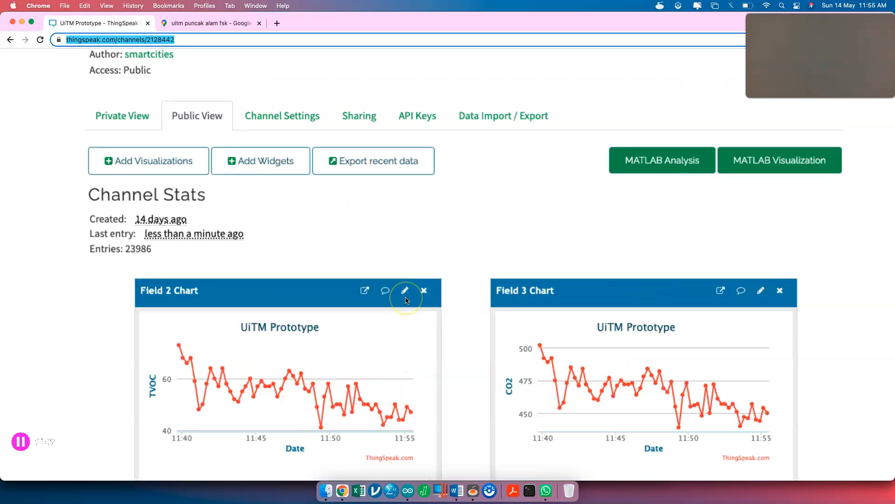
scroll(406, 299, "down", 5)
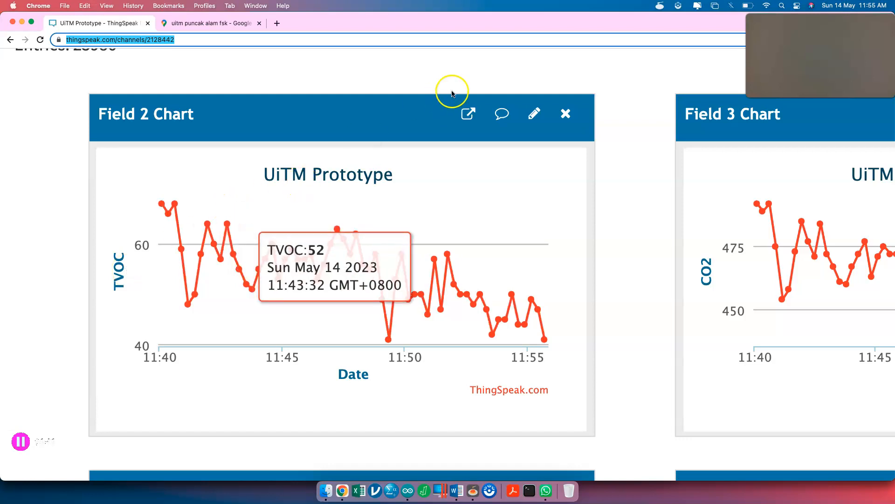
left_click(534, 116)
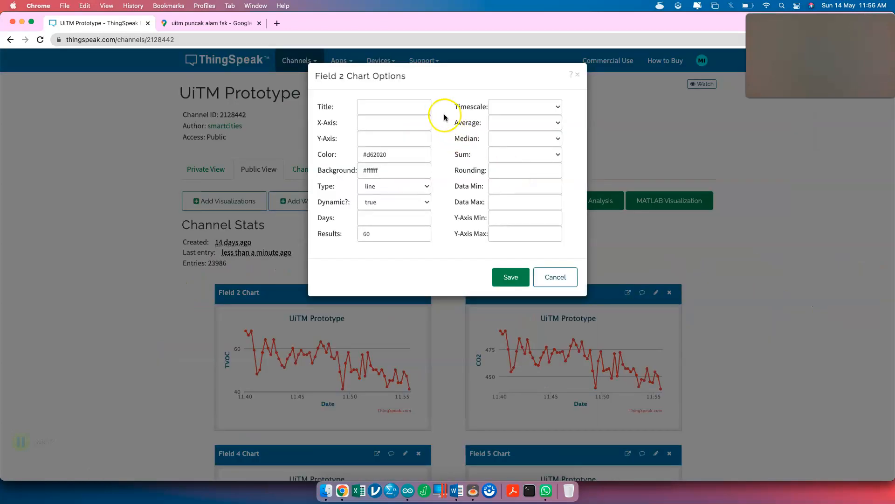
- Title the Field 2 chart TVOC with a Time & Date x-axis, ppb y-axis and spline type
left_click(421, 102)
type("TVOC")
left_click(394, 123)
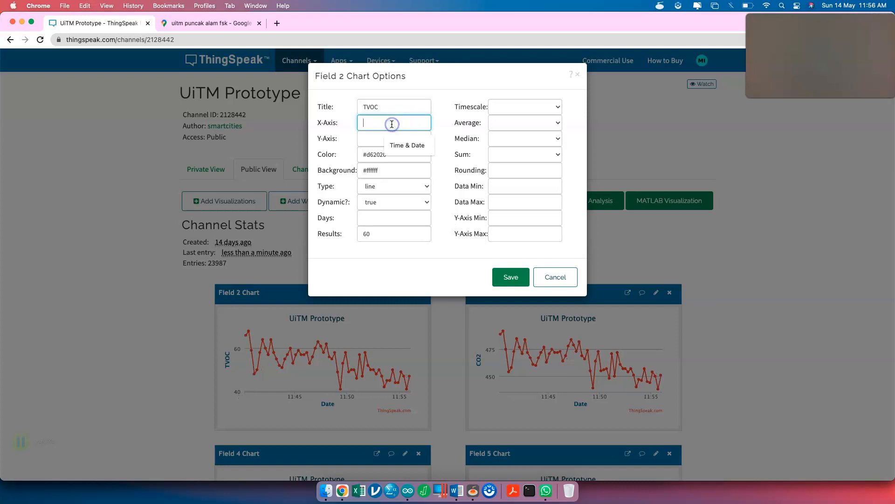
left_click(403, 145)
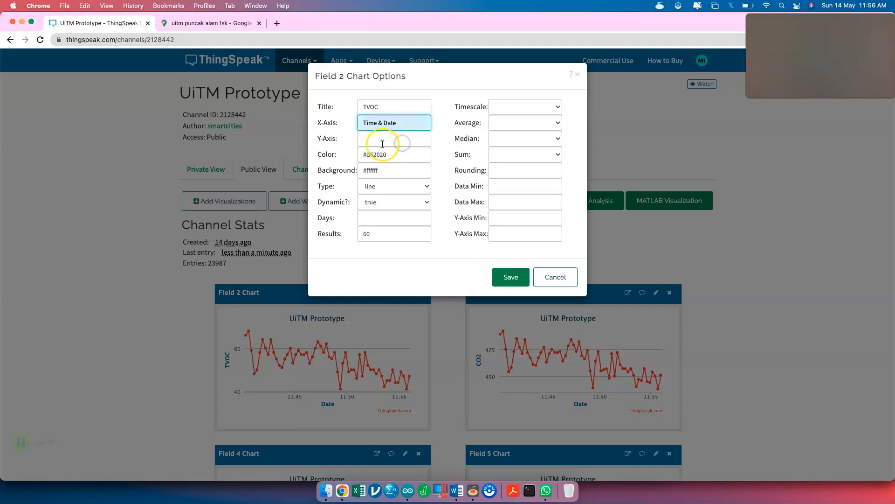
left_click(382, 142)
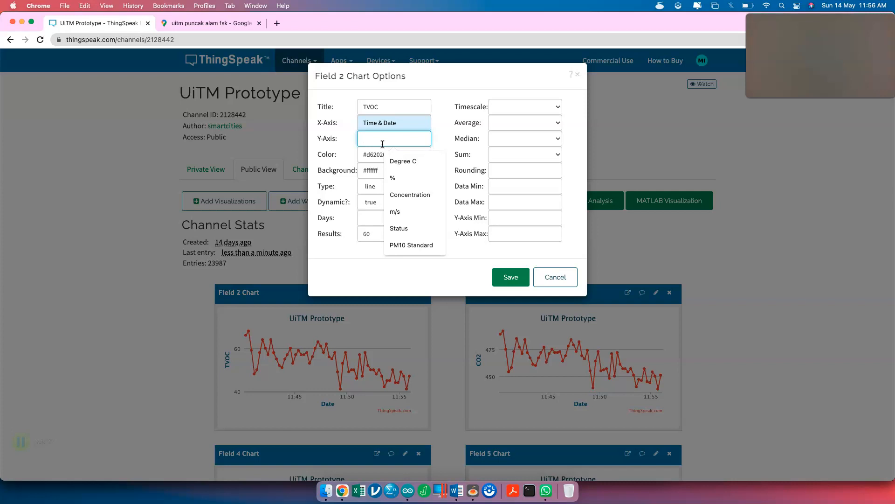
type("ppb")
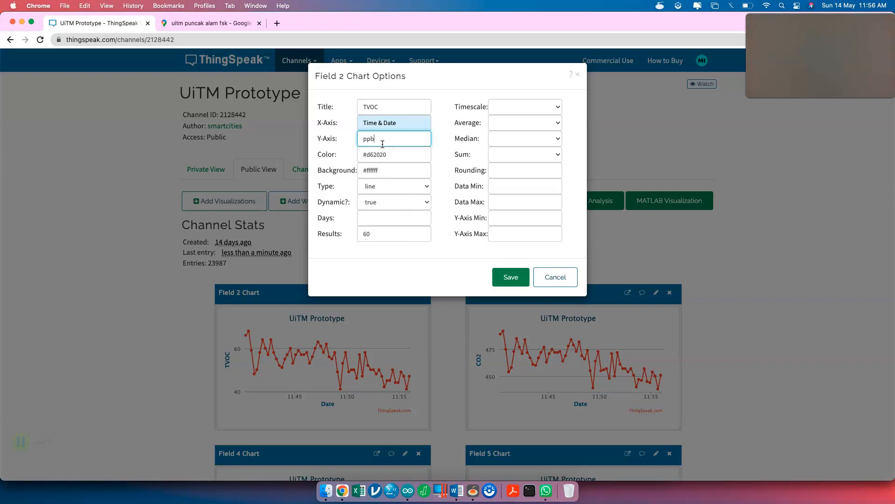
left_click(422, 189)
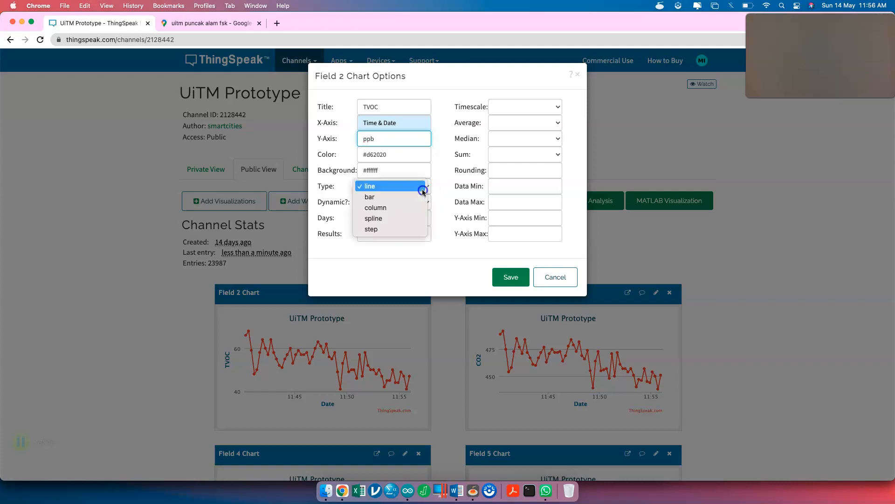
left_click(421, 218)
left_click(510, 279)
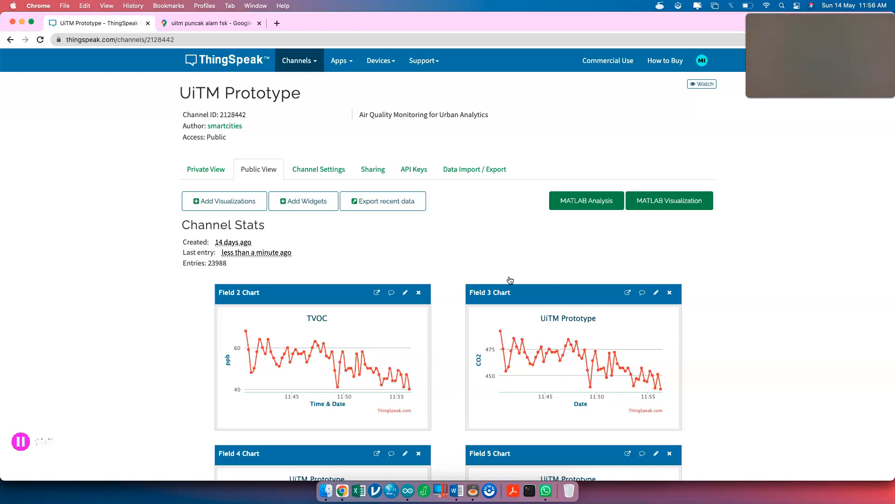
scroll(405, 299, "up", 5)
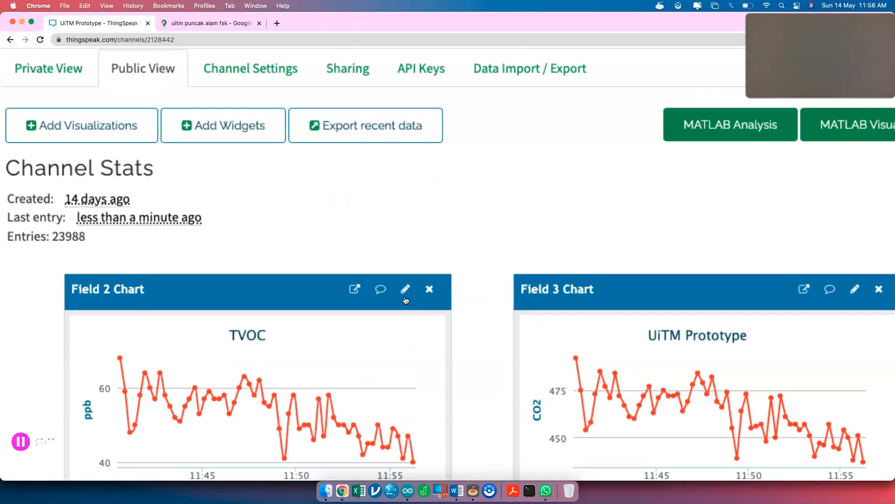
- Open the Field 2 chart's embed code and copy the whole iframe line
left_click(380, 293)
scroll(380, 295, "down", 5)
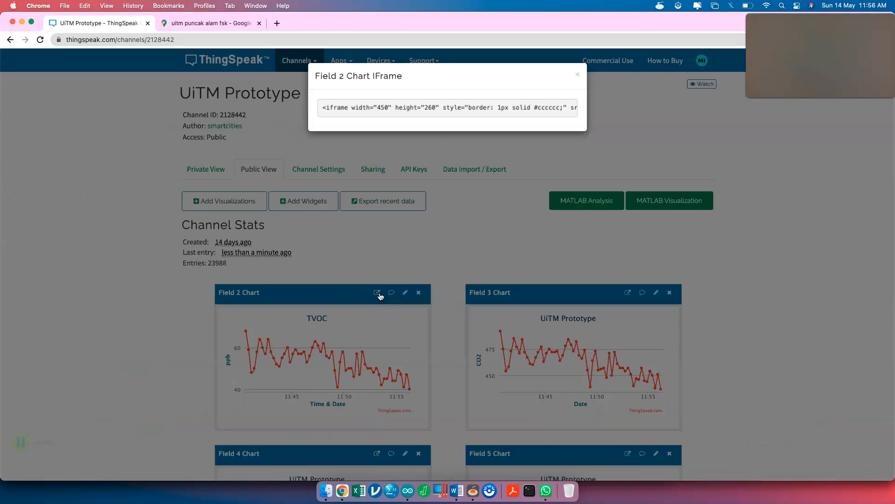
left_click(400, 110)
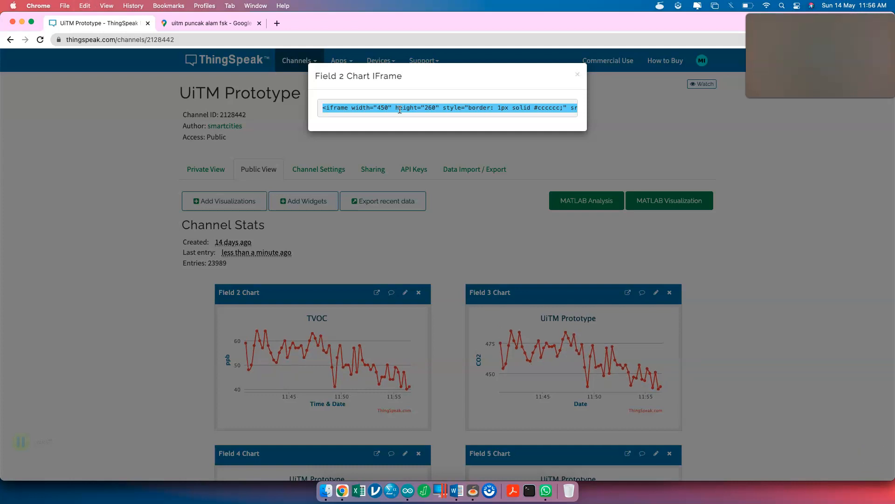
triple_click(400, 110)
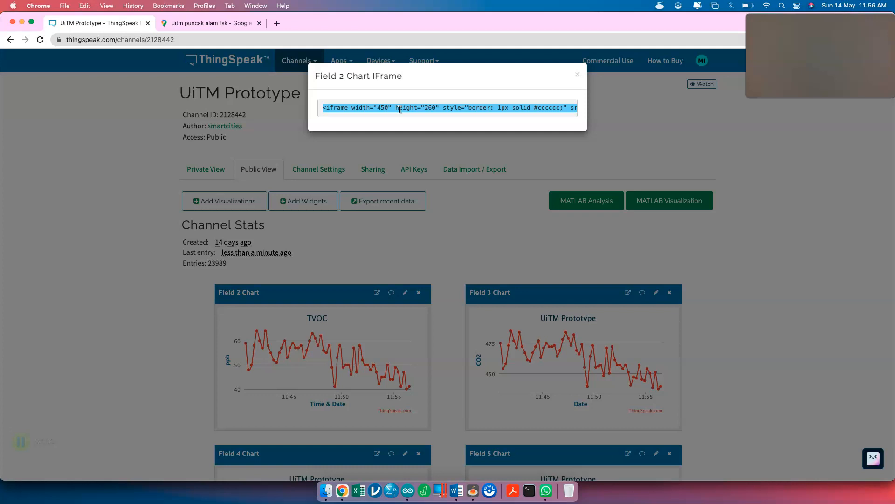
left_click(389, 108)
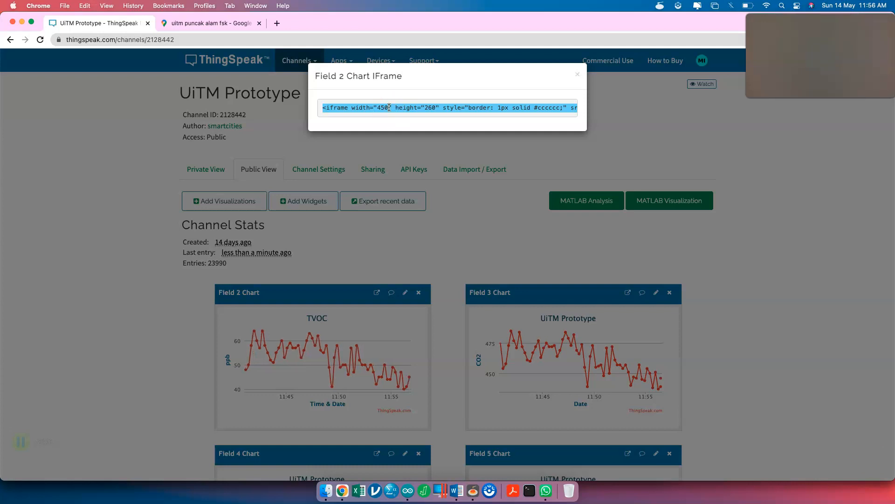
right_click(390, 108)
left_click(401, 128)
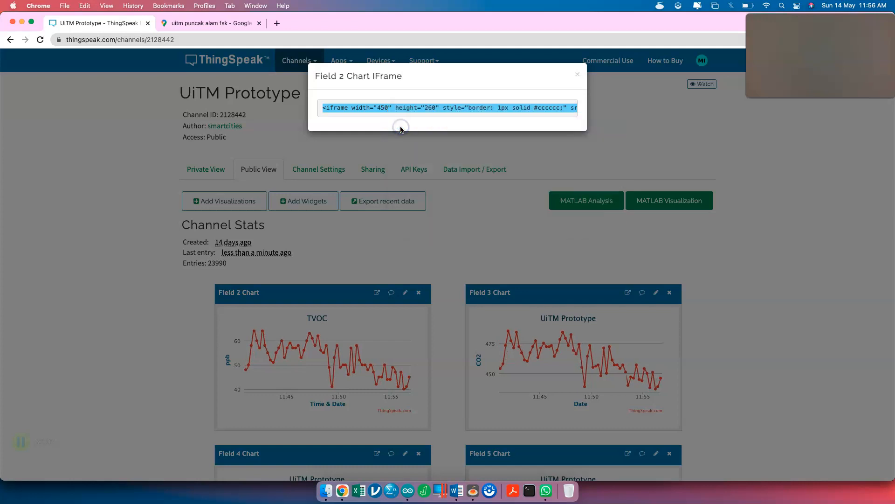
- Recopy the full iframe code in ThingSpeak, then bring the GitHub code window forward
key("ctrl+Up")
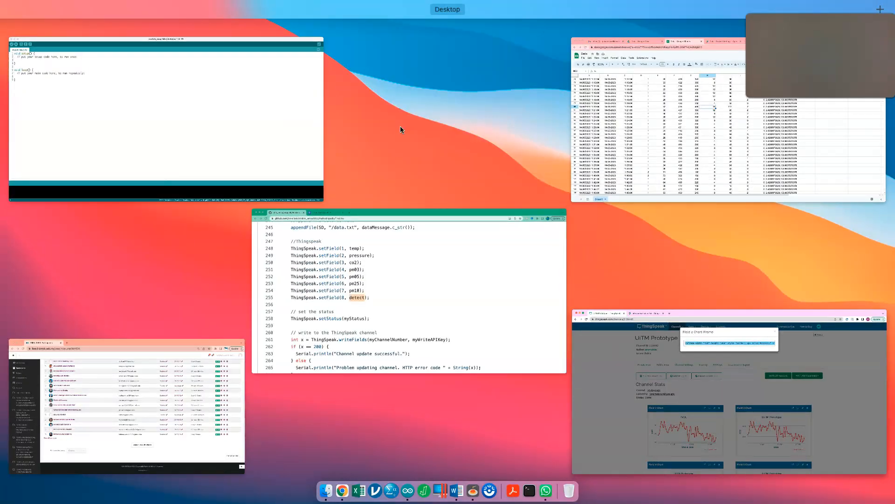
left_click(648, 364)
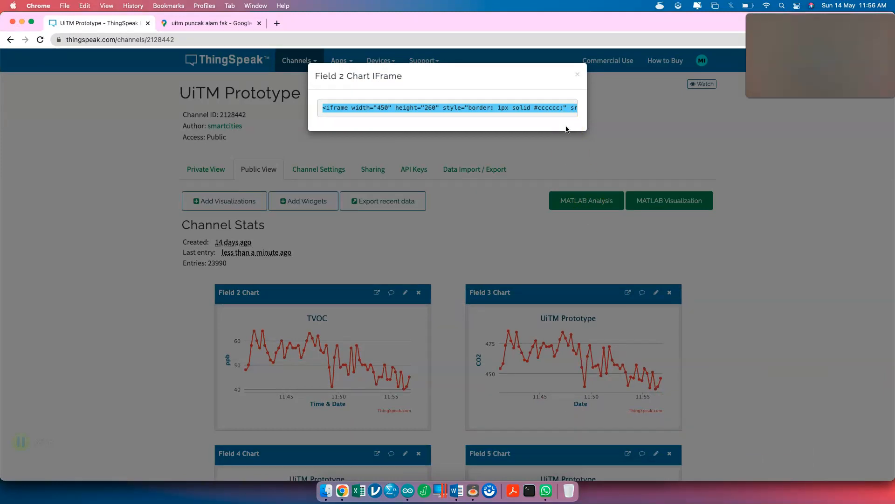
left_click(516, 108)
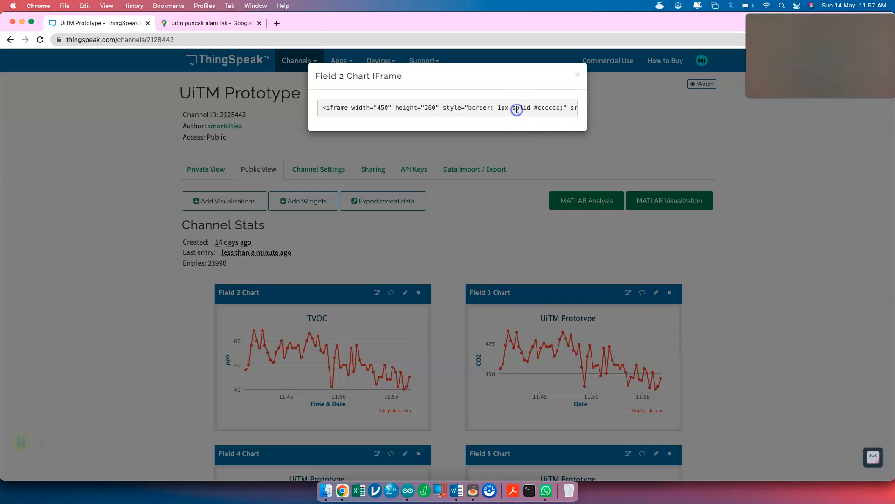
key("super+c")
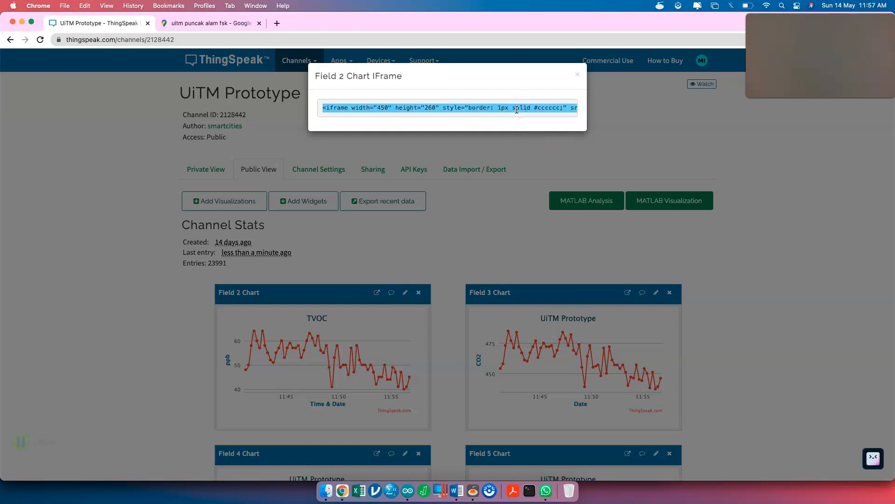
key("ctrl+Up")
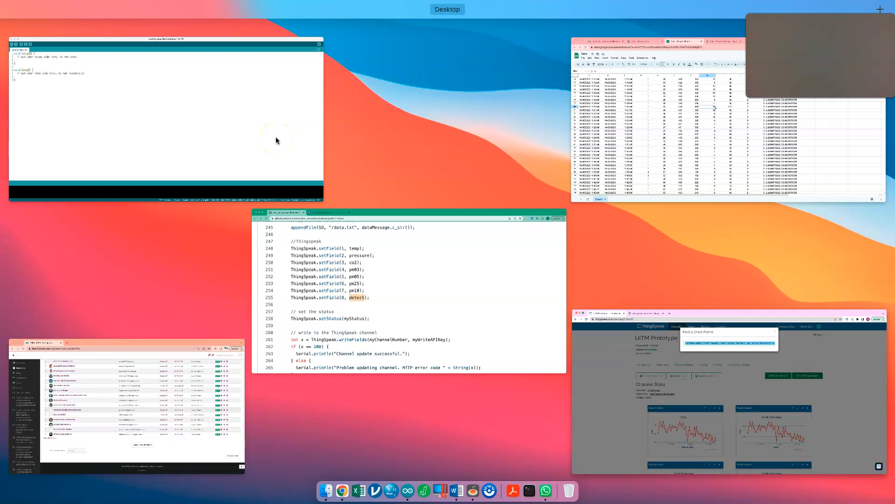
left_click(321, 252)
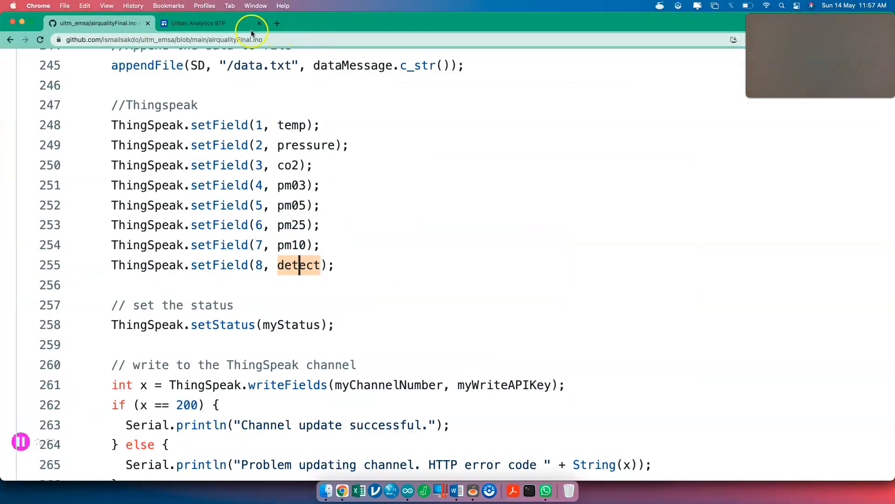
- Switch to the Urban Analytics BTP site editor and deselect the About Urban Analytics card
left_click(240, 24)
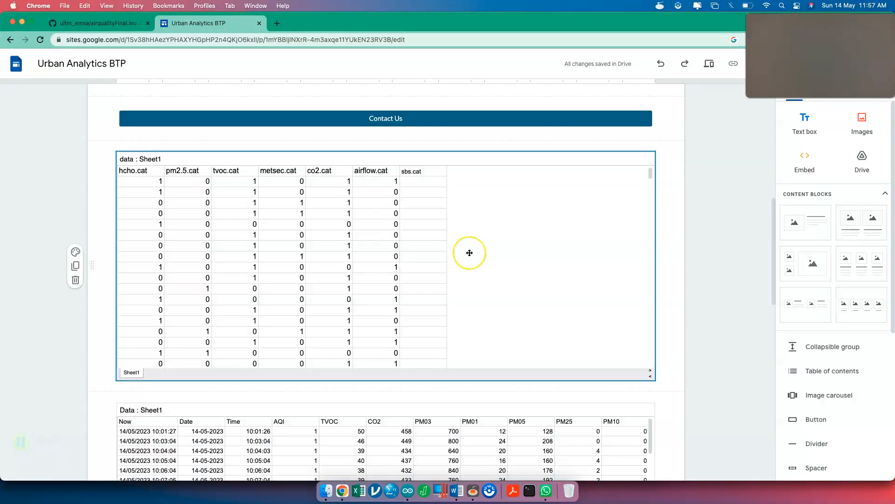
scroll(470, 252, "up", 10)
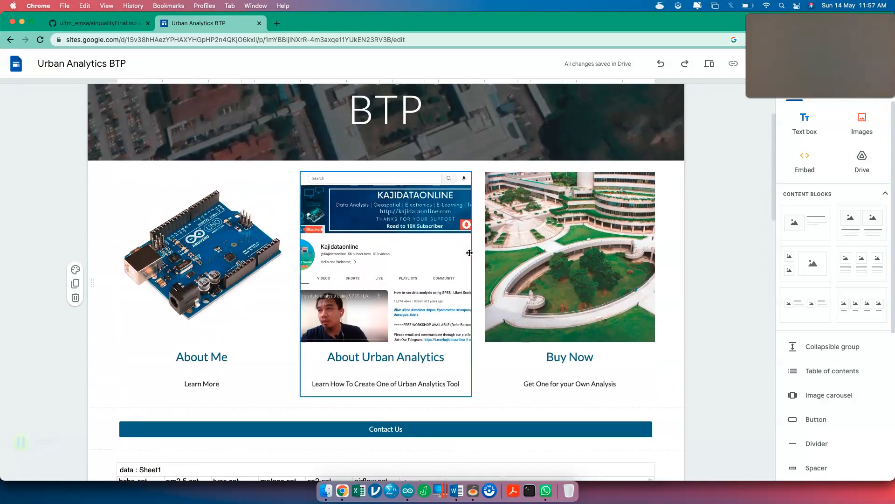
left_click(803, 169)
scroll(803, 169, "down", 5)
scroll(803, 170, "up", 5)
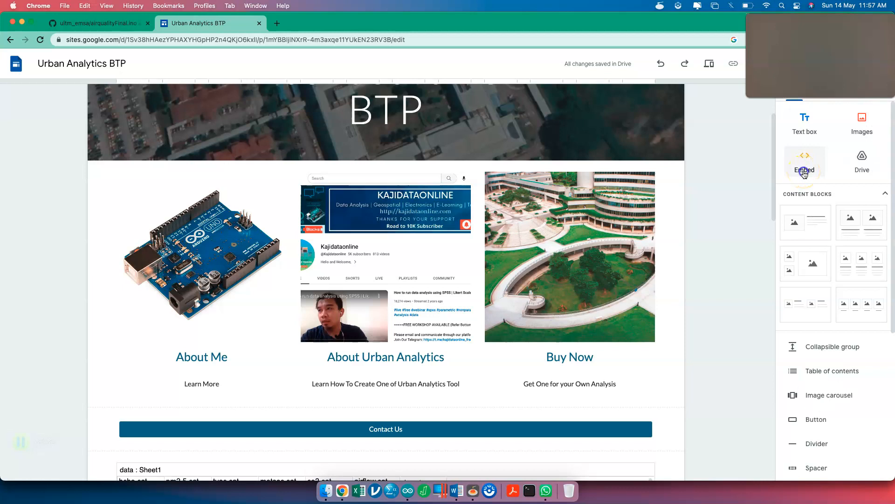
- Paste the ThingSpeak TVOC chart iframe as embed code and preview it
left_click(804, 171)
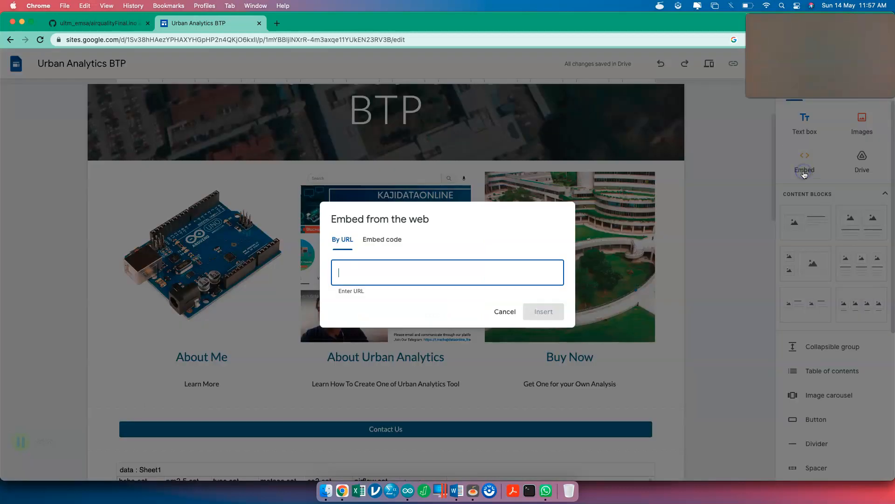
left_click(390, 240)
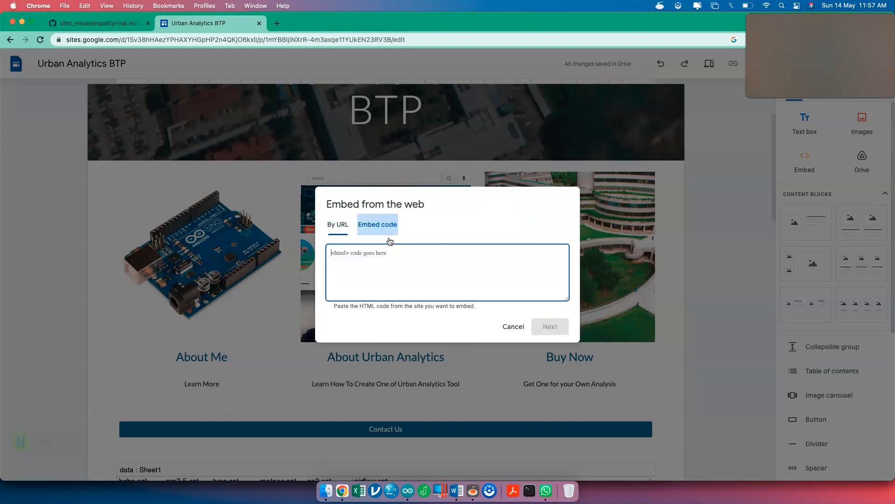
left_click(371, 261)
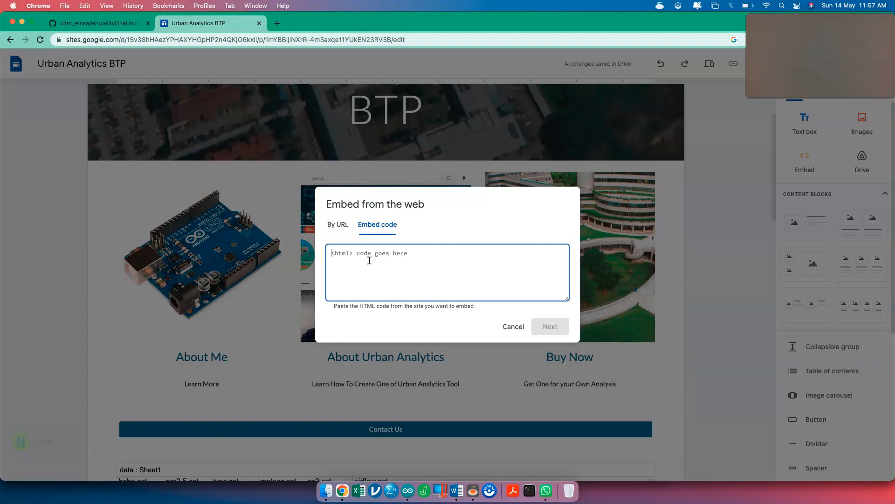
type("<iframe width=\"450\" height=\"260\" style=\"border: 1px solid #cccccc;\" src=\"https://thingspeak.com/channels/2128442/charts/2?bgcolor=%23ffffff&color=%23d62020&dynamic=true&results=60&title=TVOC&type=spline&xaxis=Time+%26+Date&yaxis=ppb\"></iframe>")
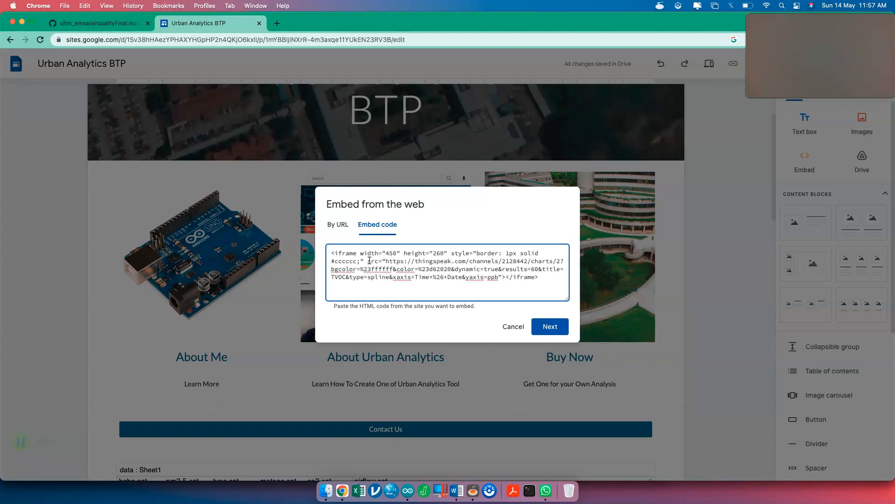
left_click(550, 326)
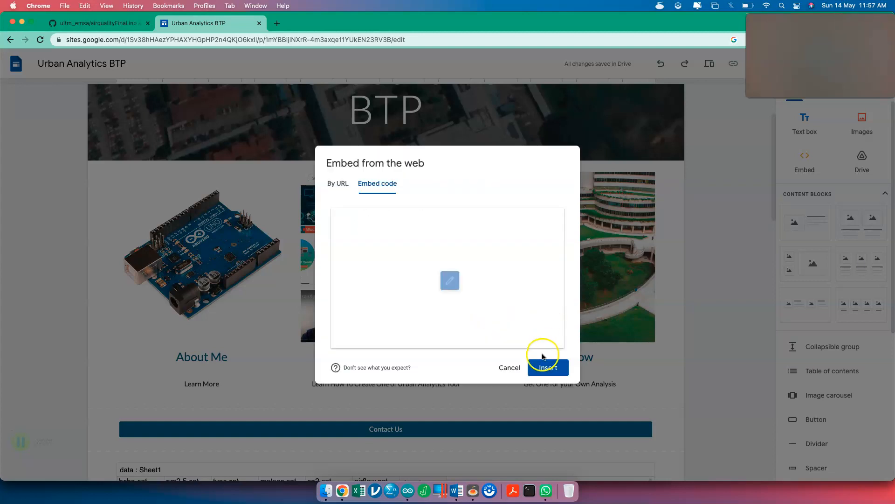
- Insert the TVOC chart embed, shrink its box to fit the chart, and select it
left_click(544, 369)
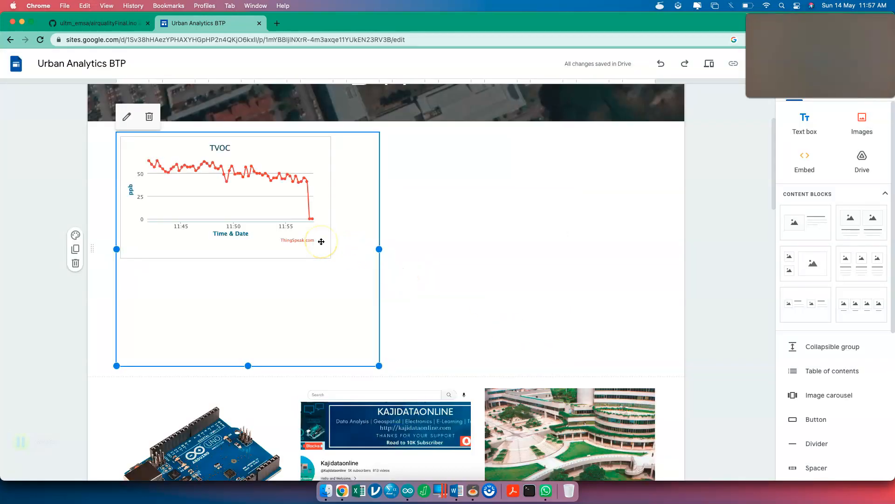
left_click_drag(379, 366, 338, 255)
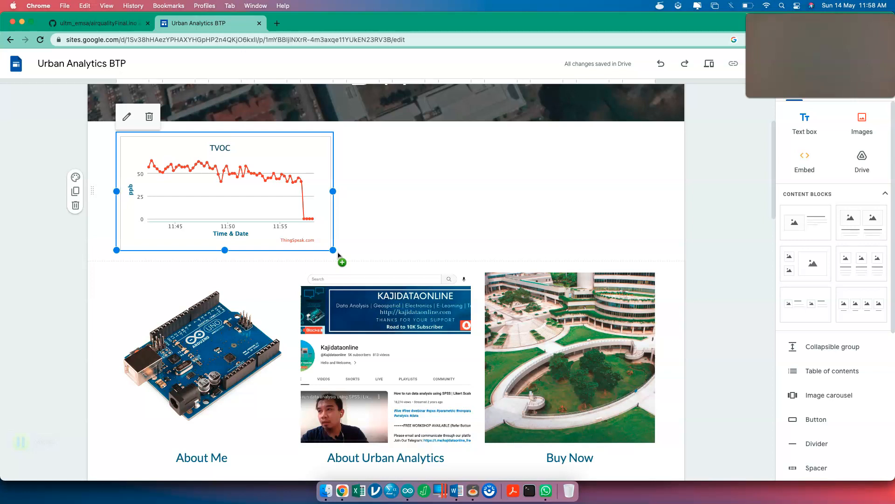
left_click(283, 205)
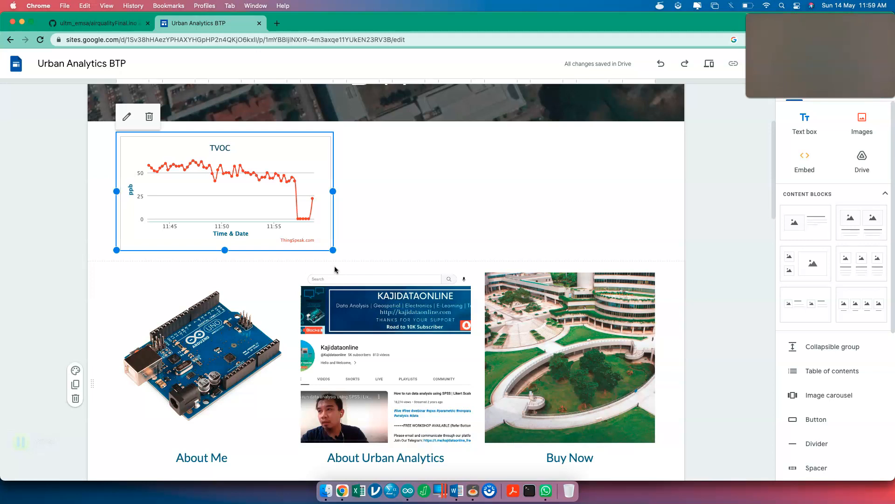
key("ctrl+Up")
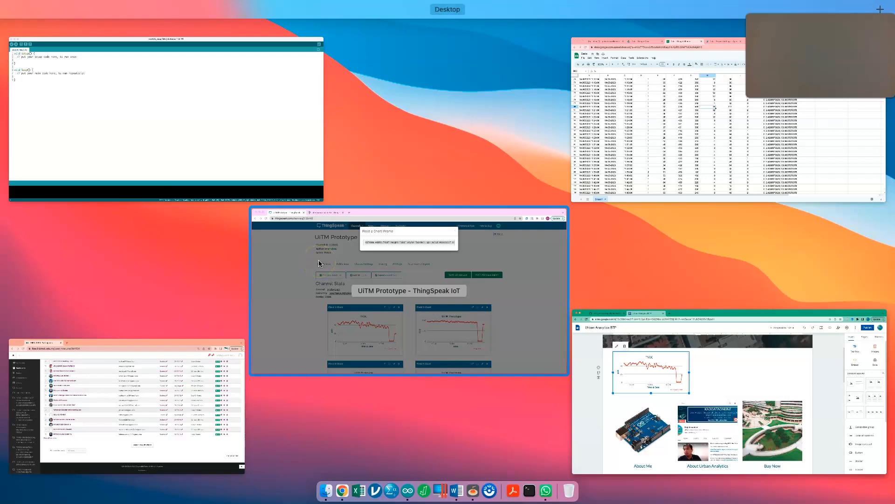
- Close ThingSpeak's iframe popup, scroll down to the Channel Location map, then return to Sites
left_click(319, 260)
left_click(493, 169)
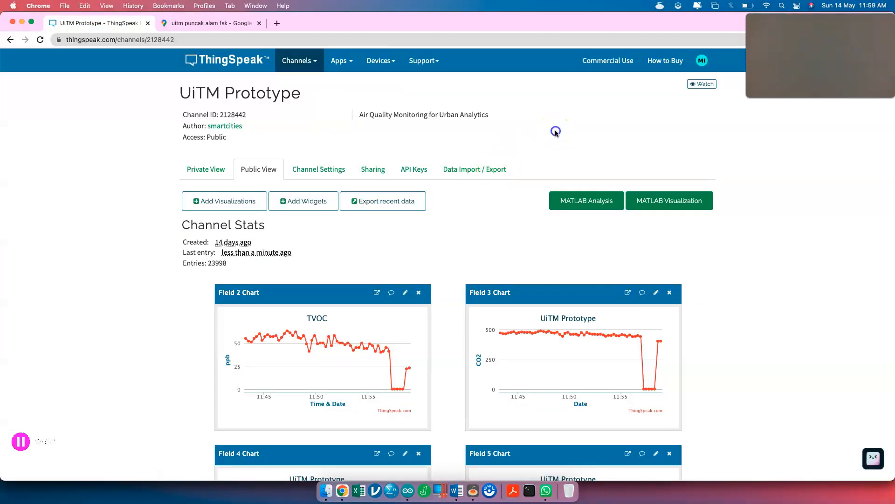
scroll(462, 301, "down", 10)
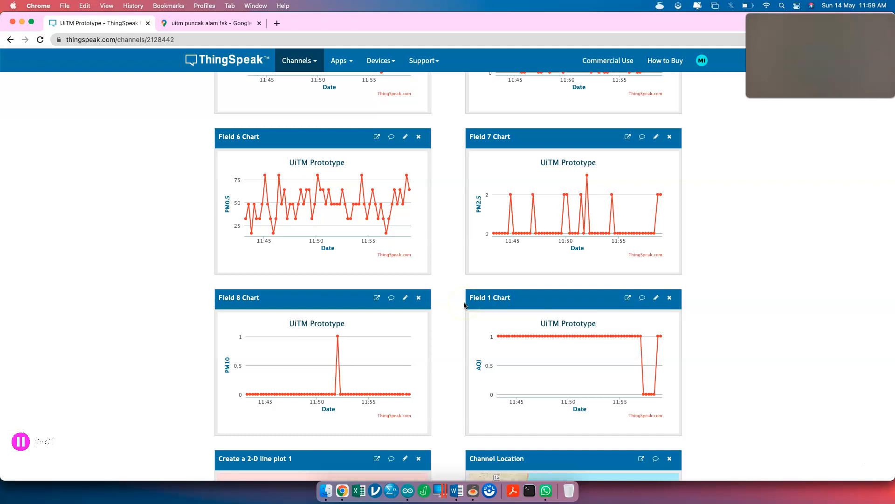
scroll(464, 305, "down", 5)
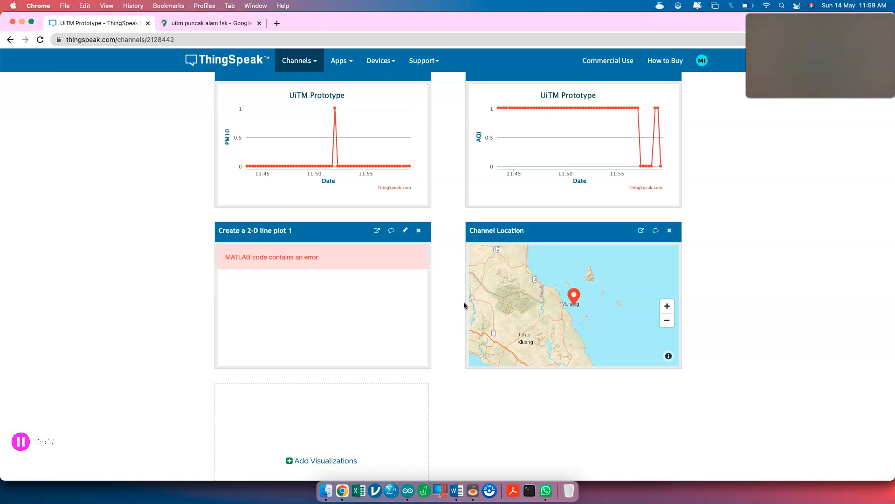
key("ctrl+Up")
left_click(449, 270)
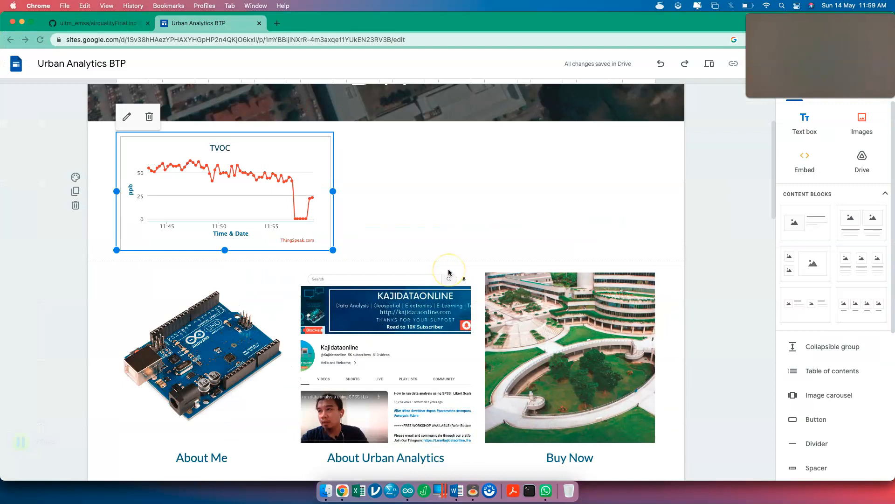
- Bring the Data spreadsheet forward and scroll Sheet1 up to its header row
key("ctrl+Up")
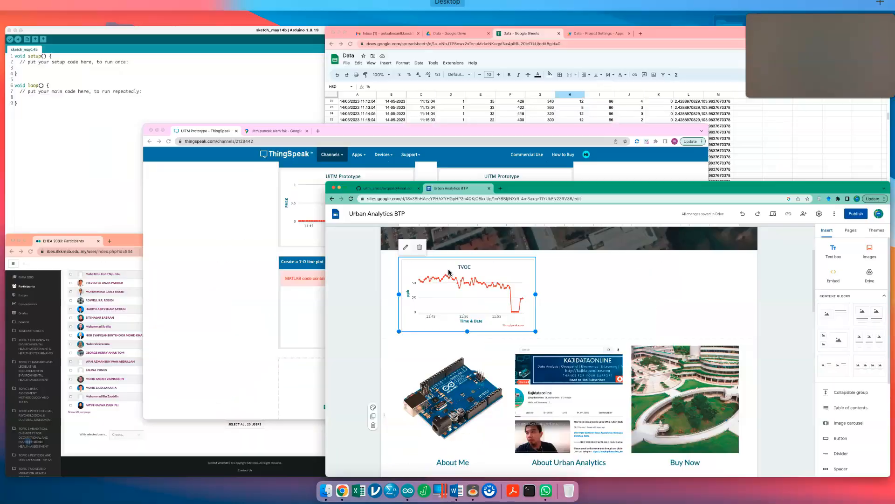
left_click(727, 120)
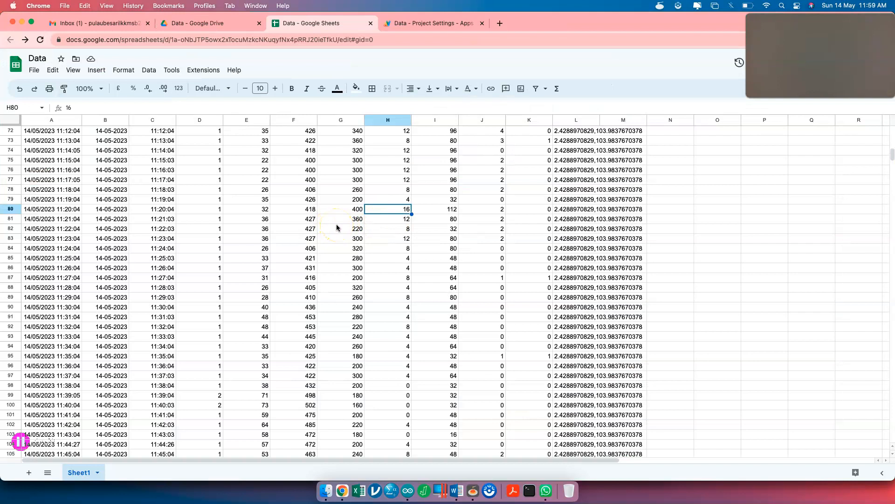
scroll(336, 228, "up", 20)
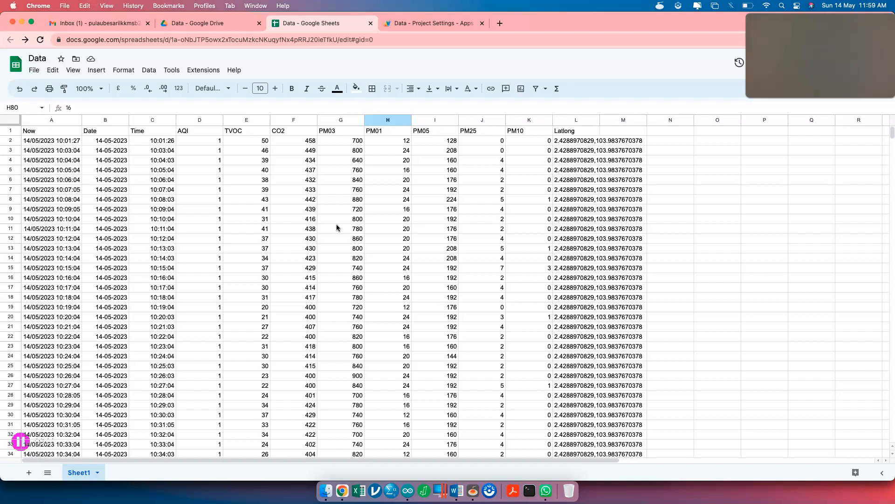
key("ctrl+Up")
left_click(527, 272)
key("ctrl+Up")
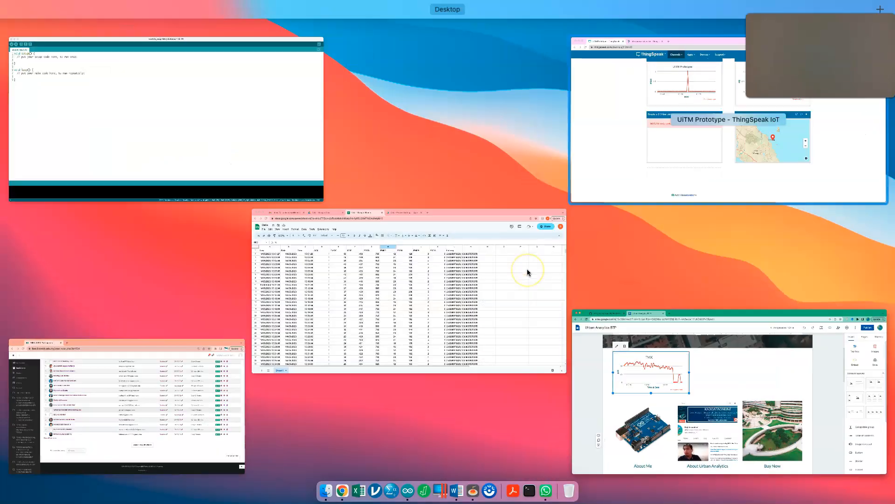
- Remove the Field 2 TVOC chart from the ThingSpeak channel and add it back
left_click(718, 122)
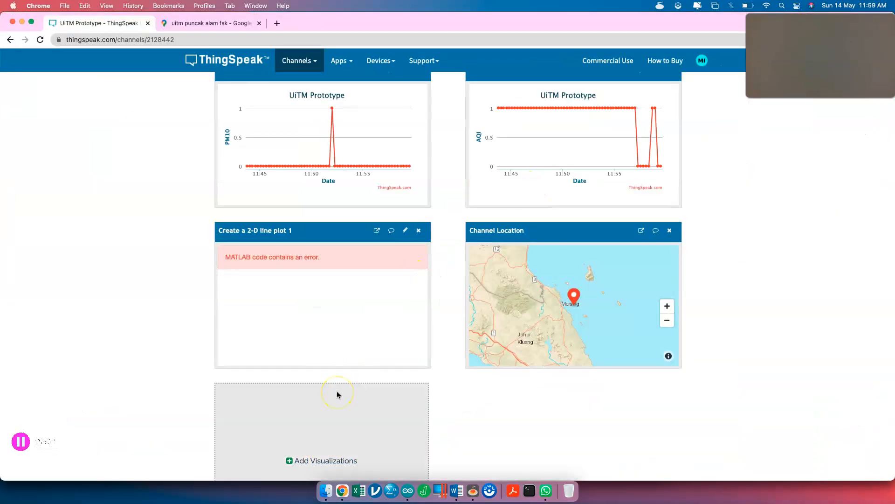
scroll(338, 395, "up", 15)
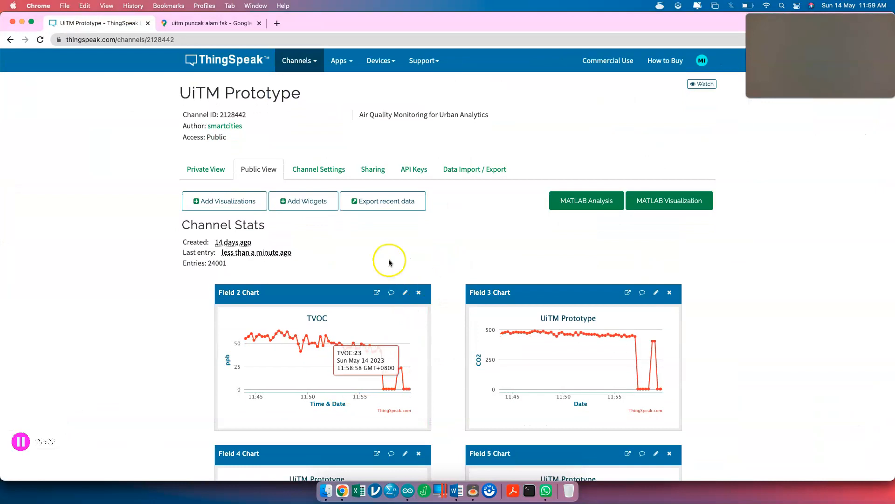
scroll(344, 322, "down", 15)
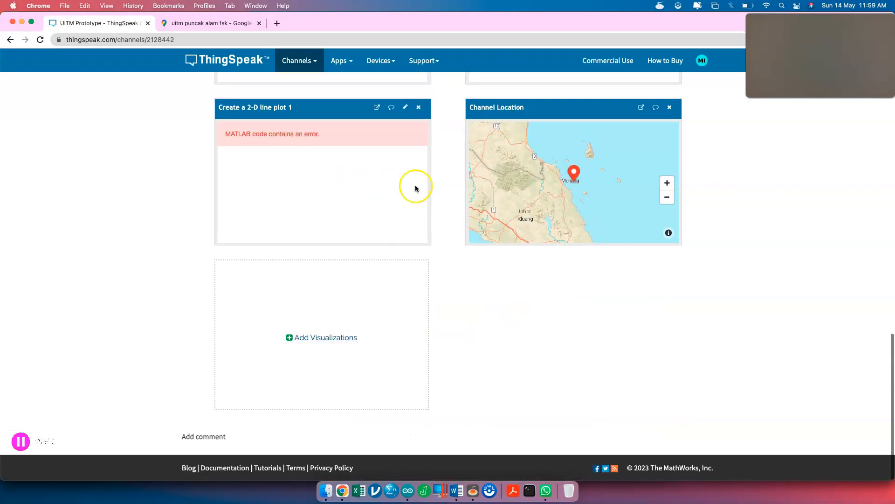
scroll(470, 241, "up", 3)
scroll(528, 328, "up", 10)
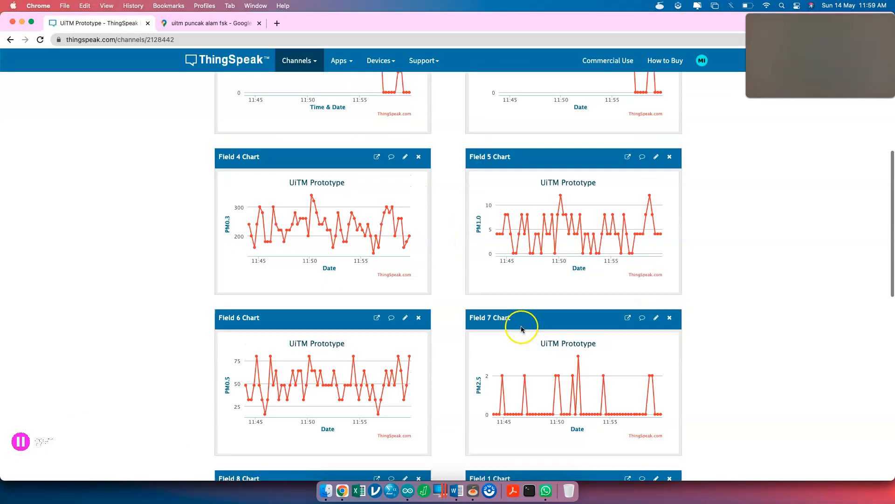
scroll(448, 155, "up", 6)
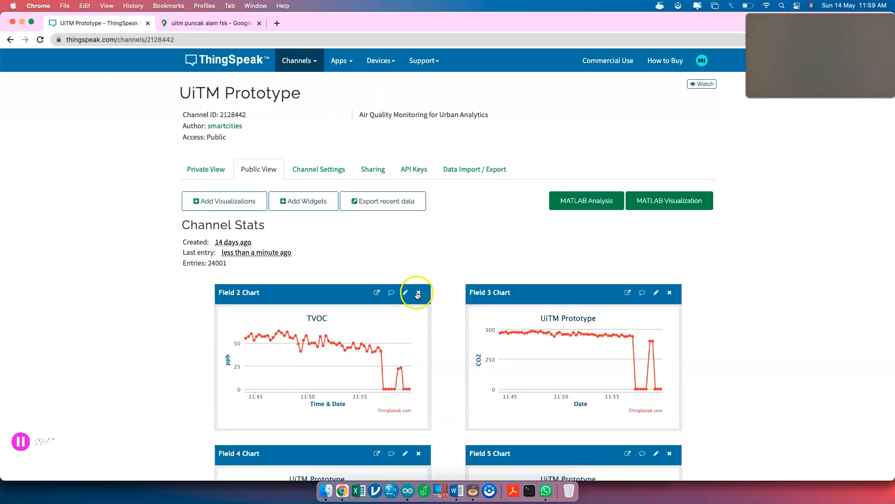
left_click(417, 293)
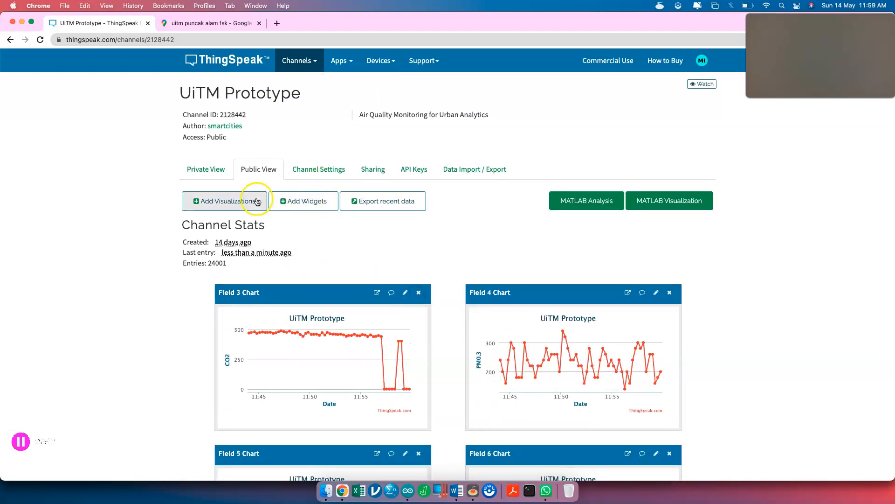
left_click(248, 195)
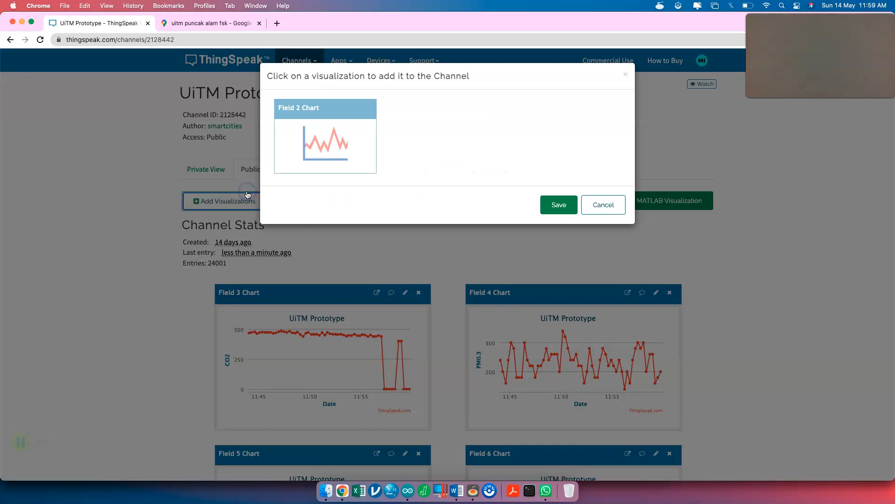
left_click(344, 154)
left_click(555, 205)
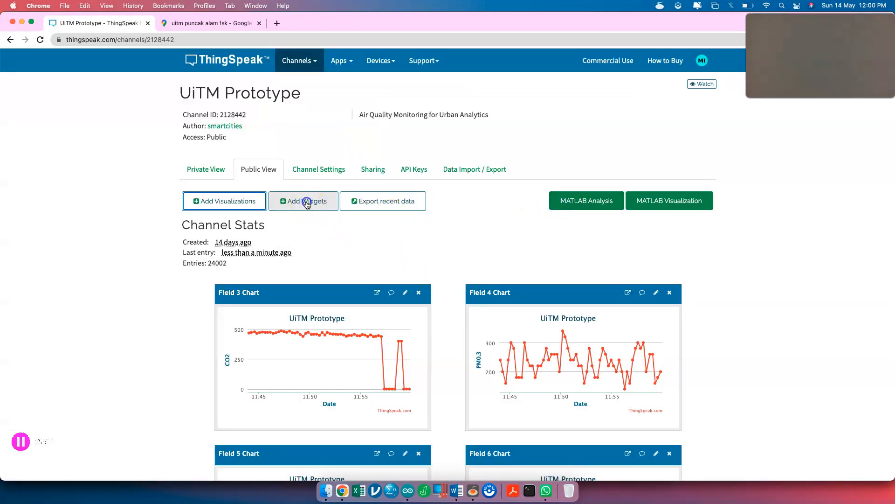
- Browse the Gauge and Numeric Display widgets without adding one, then return to the Sites editor
left_click(304, 200)
left_click(355, 150)
left_click(437, 131)
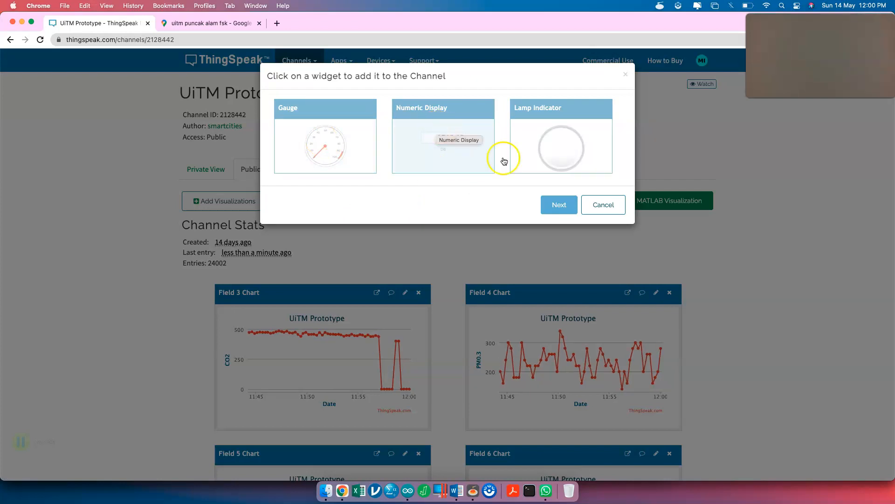
left_click(599, 205)
scroll(457, 346, "down", 5)
scroll(457, 346, "down", 10)
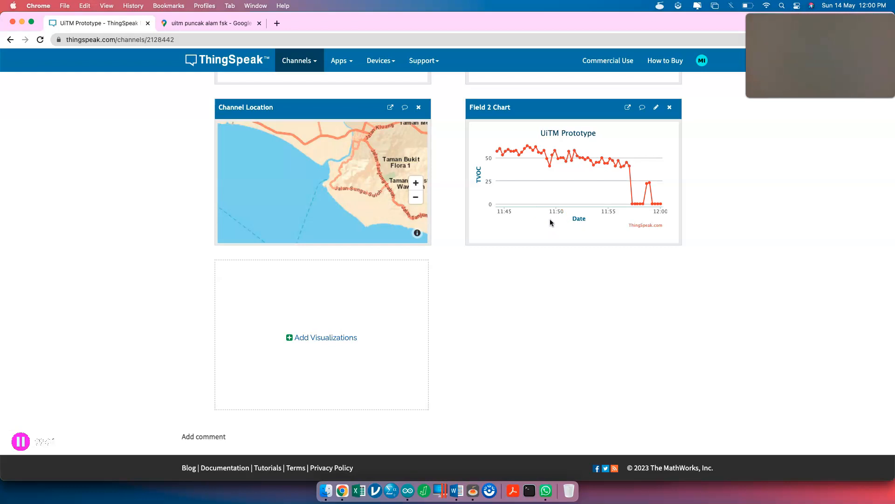
key("ctrl+Up")
left_click(463, 236)
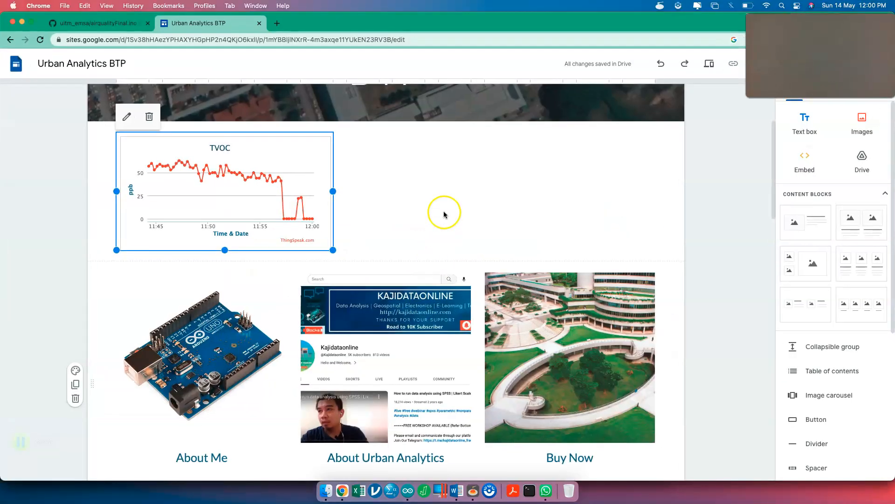
- Select and deselect the TVOC chart section, then bring up the site's page list
left_click(444, 215)
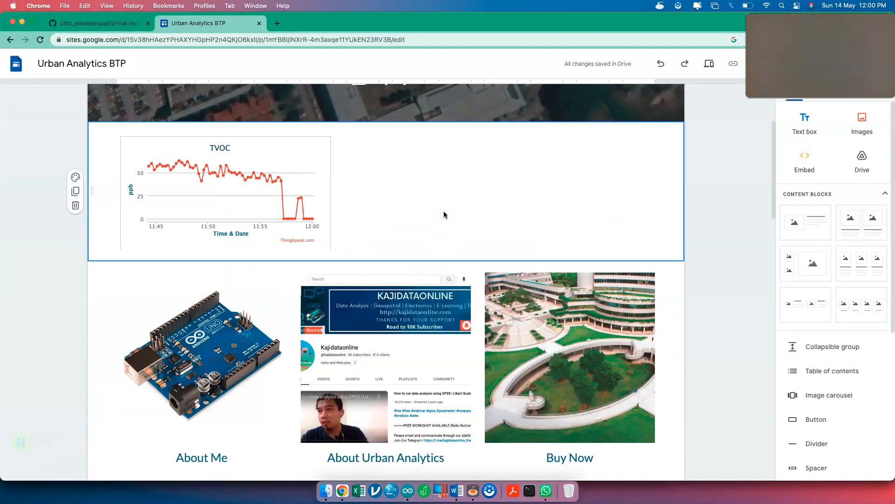
left_click(739, 165)
left_click_drag(849, 46, 843, 268)
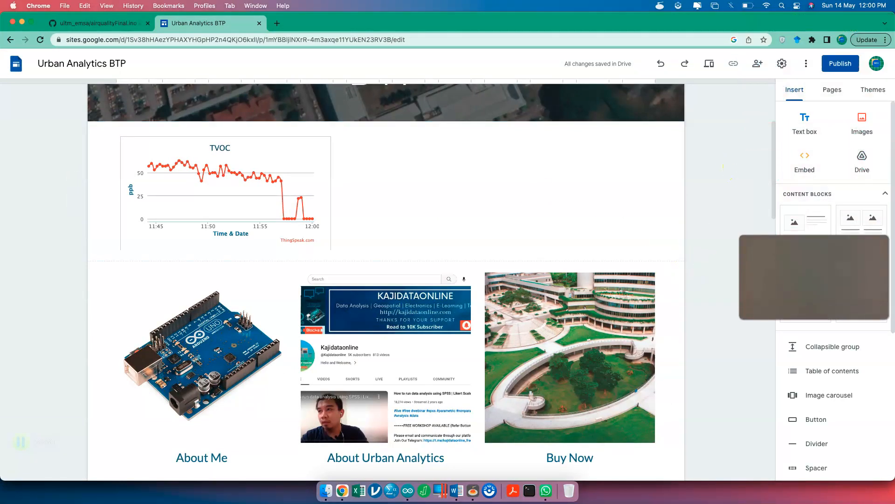
left_click(826, 96)
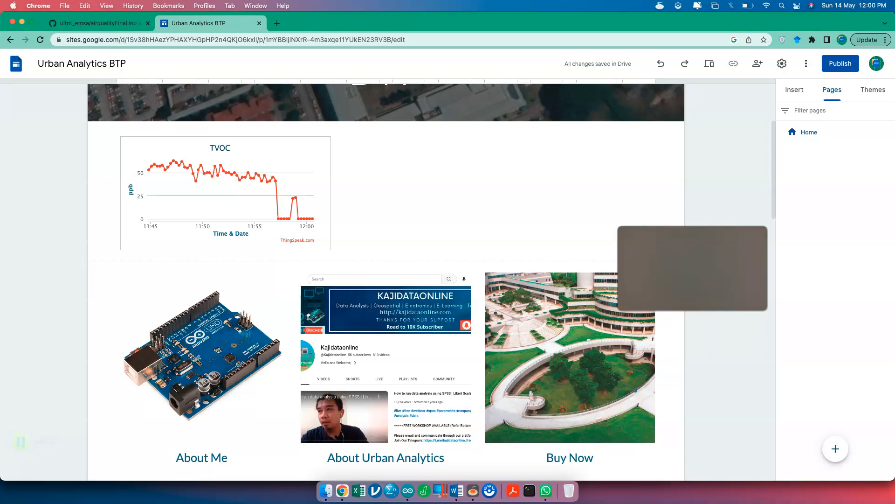
- Select the TVOC chart embed on the home page and scroll around it
left_click(312, 161)
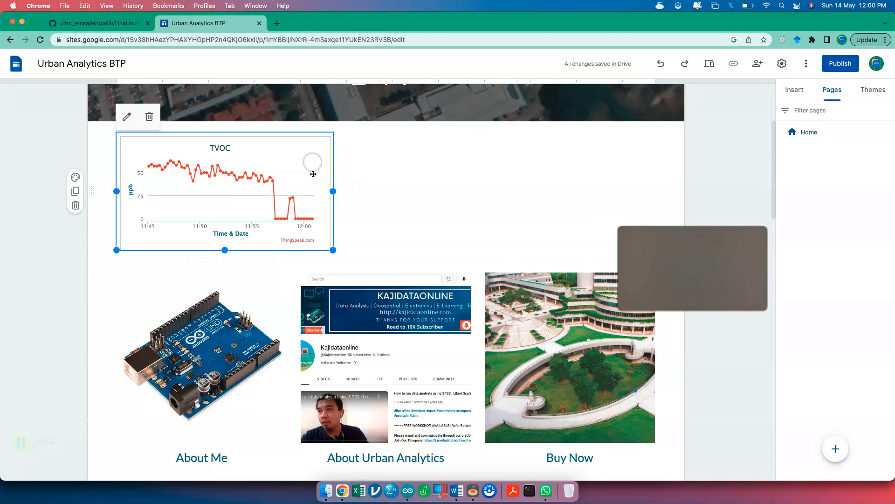
scroll(266, 377, "down", 3)
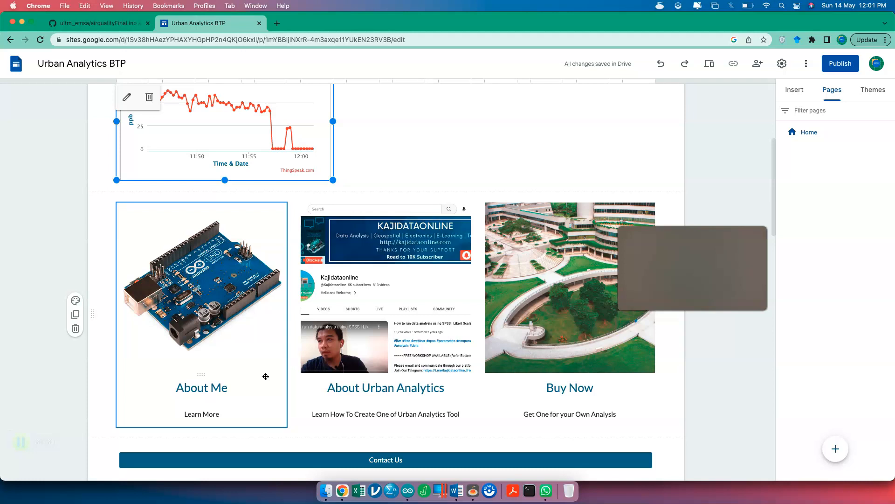
left_click(395, 151)
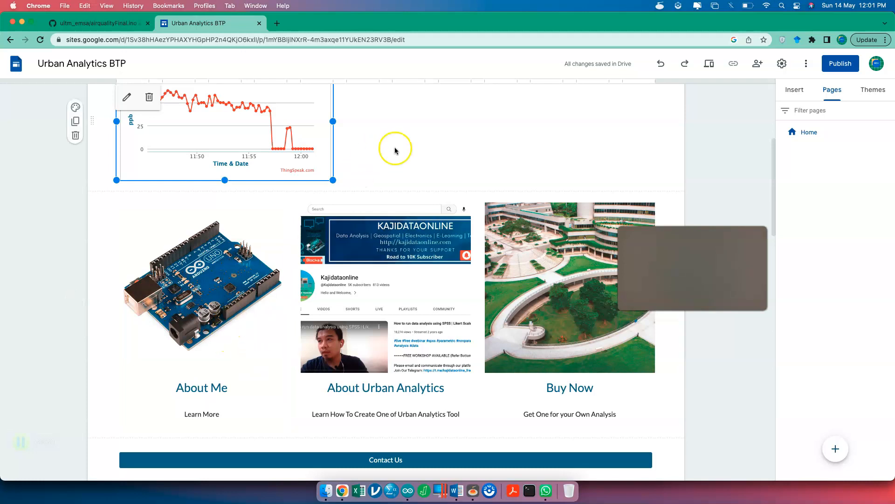
scroll(407, 147, "up", 3)
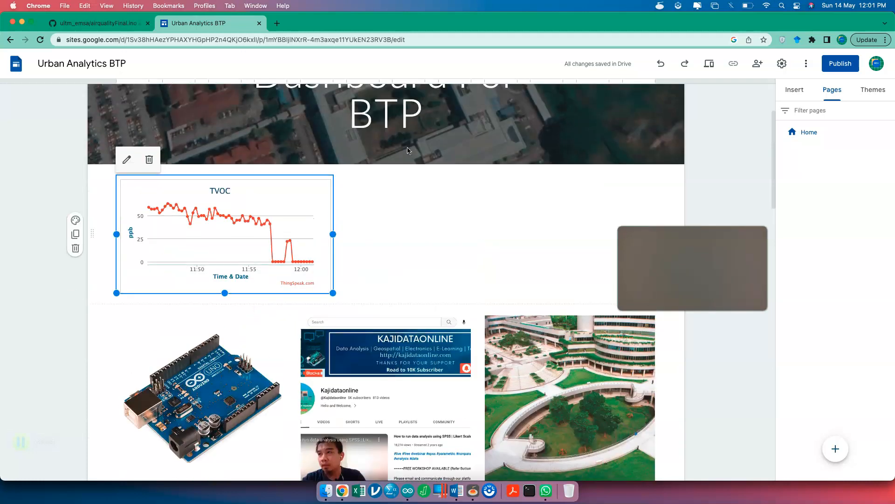
- Delete the TVOC chart embed from Home and add a new page named 'TVOC'
left_click(149, 161)
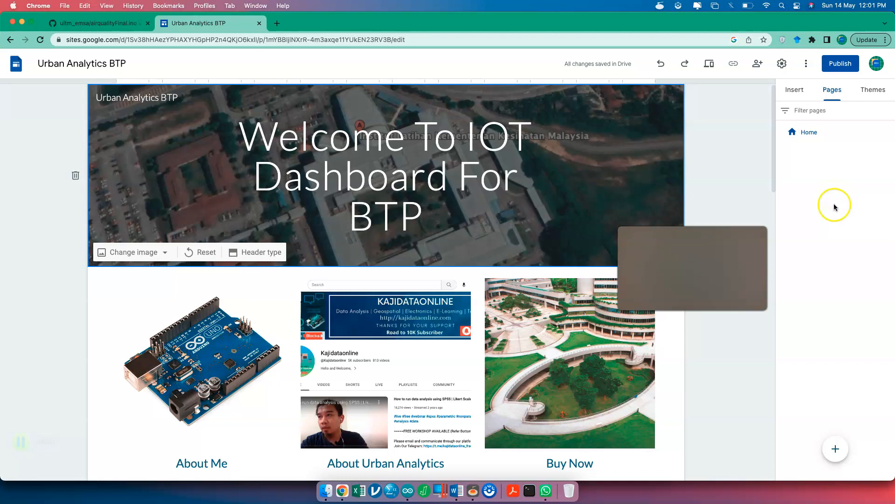
mouse_move(836, 449)
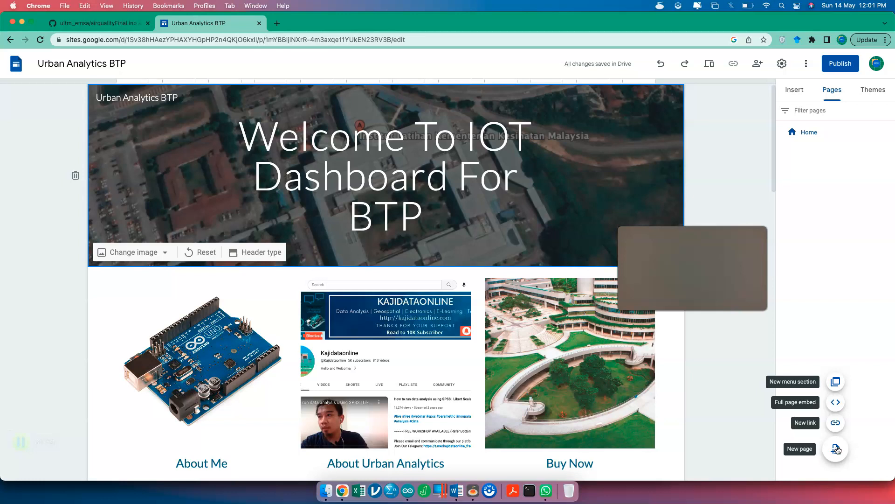
left_click(836, 449)
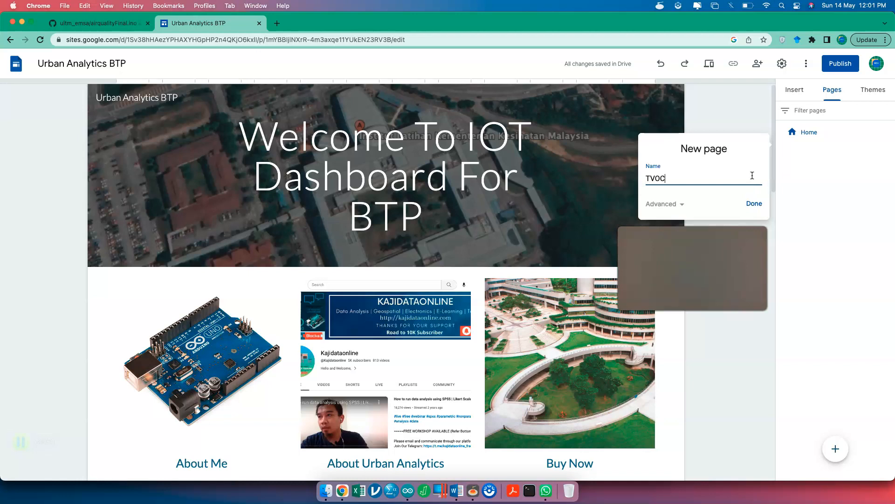
left_click(681, 206)
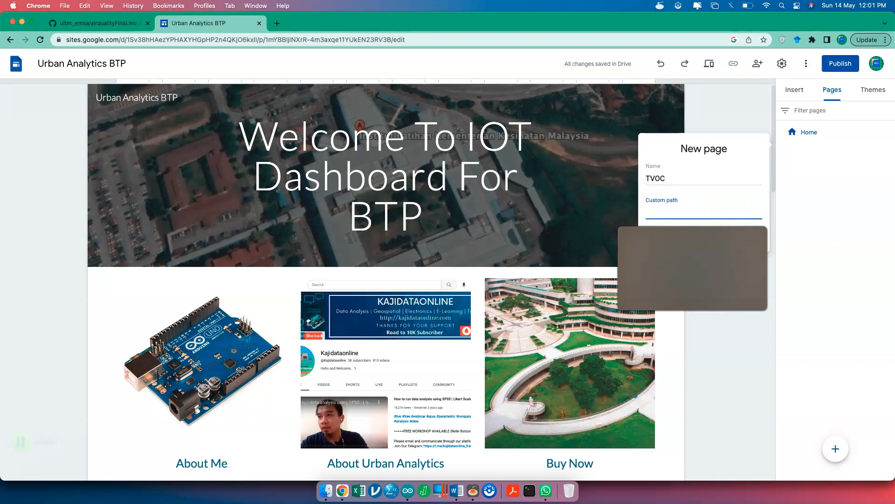
left_click(772, 210)
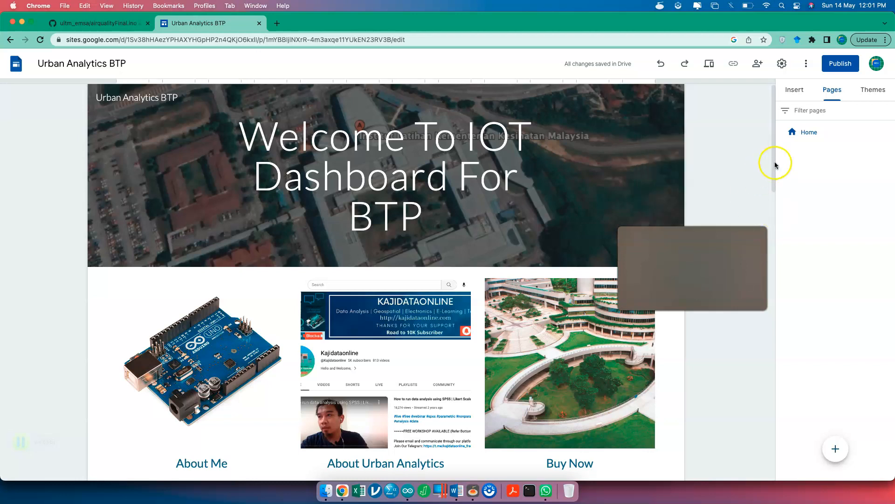
left_click(837, 443)
type("TVOC")
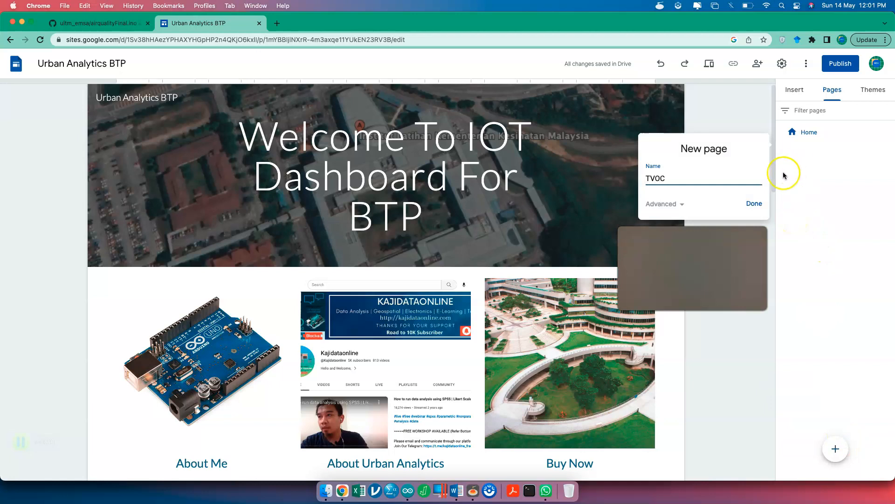
left_click(755, 203)
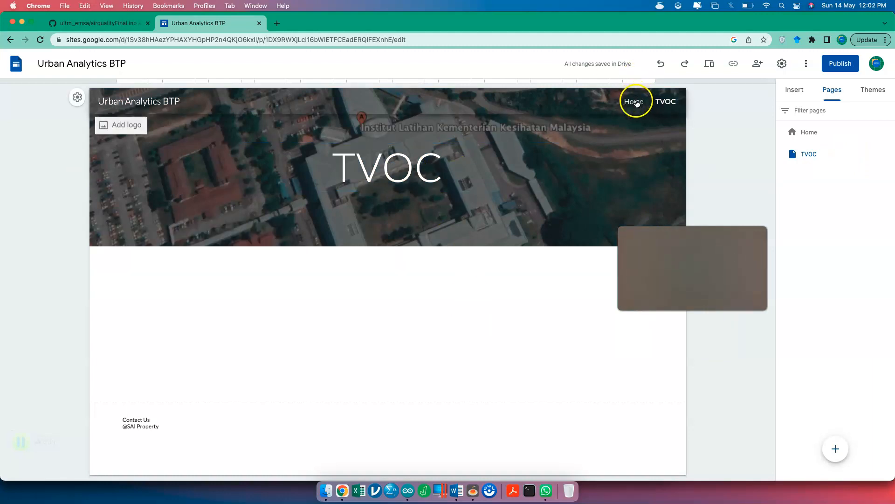
- Toggle the TVOC page between hidden and shown in the site navigation
left_click(889, 153)
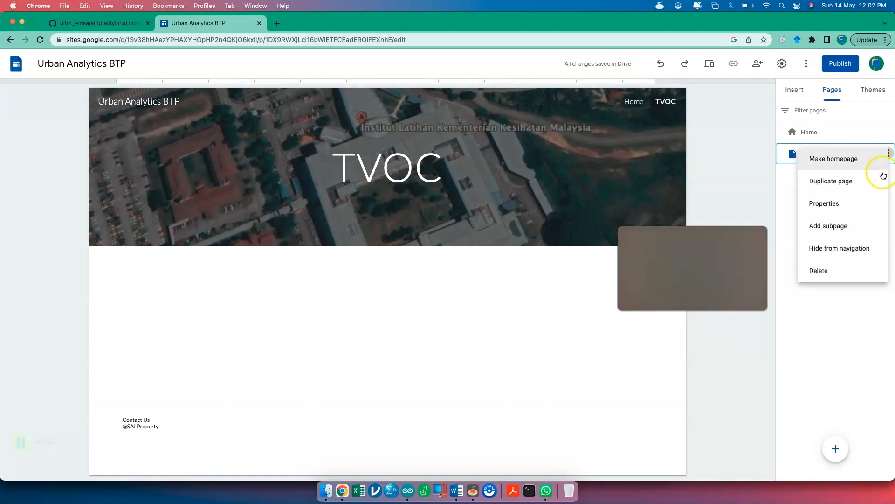
left_click(856, 247)
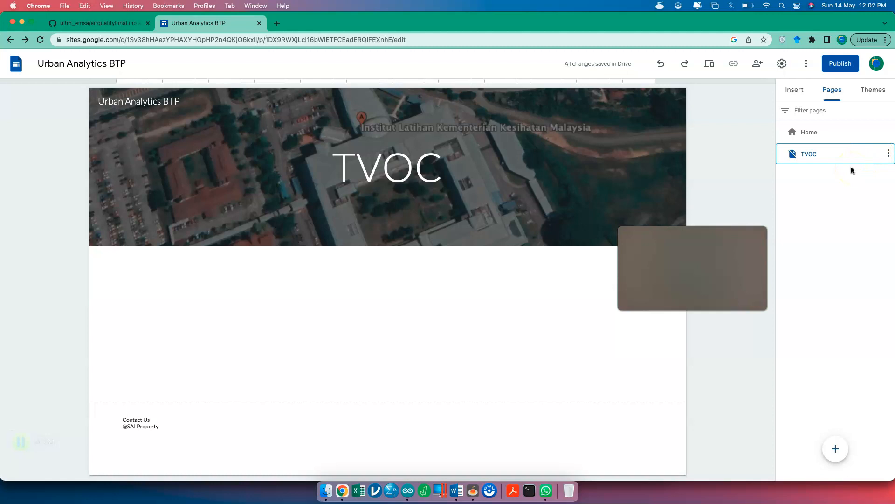
left_click_drag(862, 28, 712, 28)
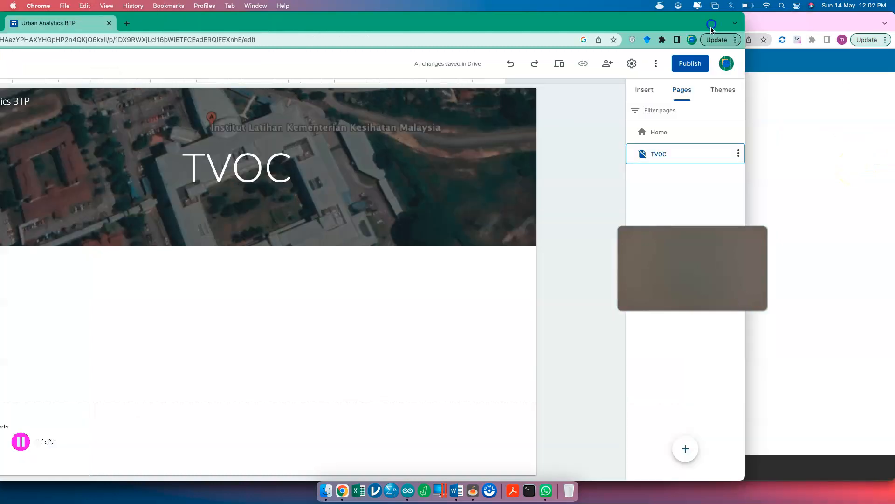
scroll(740, 160, "up", 5)
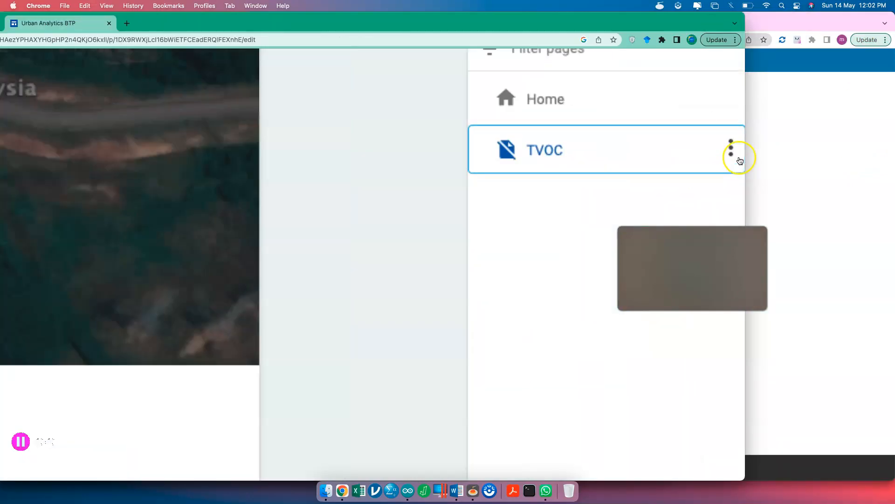
left_click(739, 154)
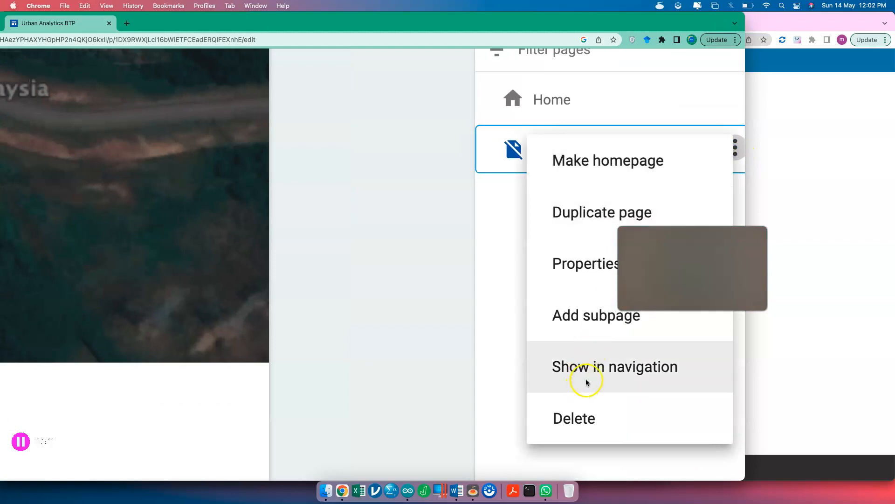
left_click(591, 376)
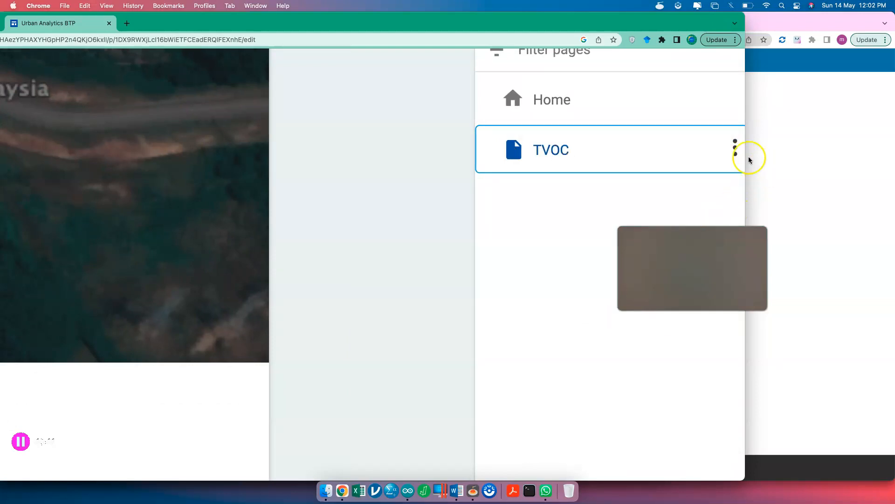
left_click(735, 149)
left_click(611, 363)
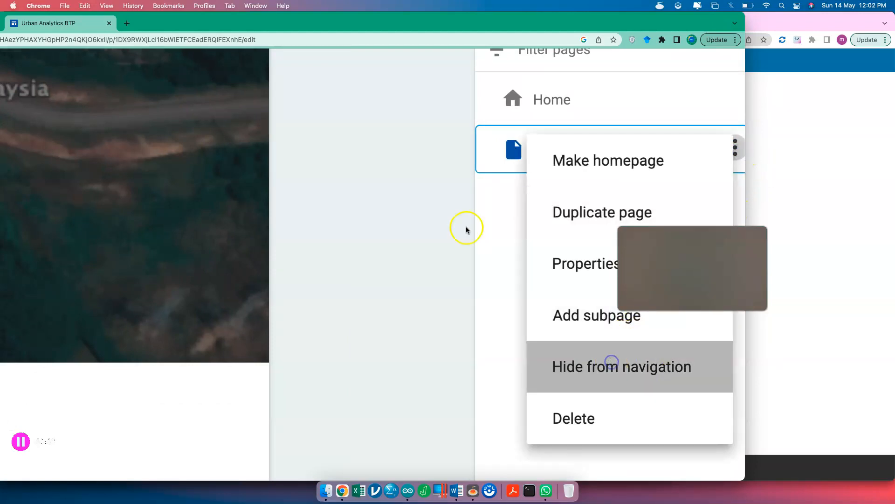
- Put TVOC back in the navigation and move the editor aside to reveal ThingSpeak
scroll(304, 193, "down", 5)
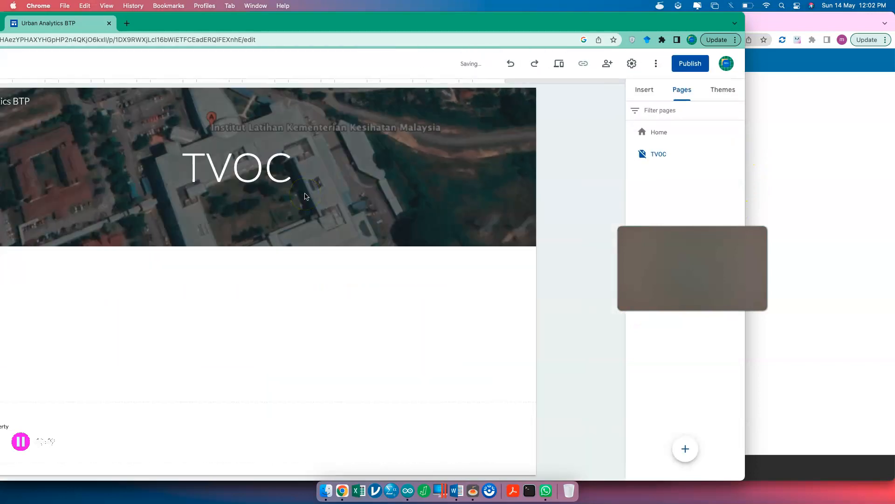
left_click_drag(429, 27, 526, 26)
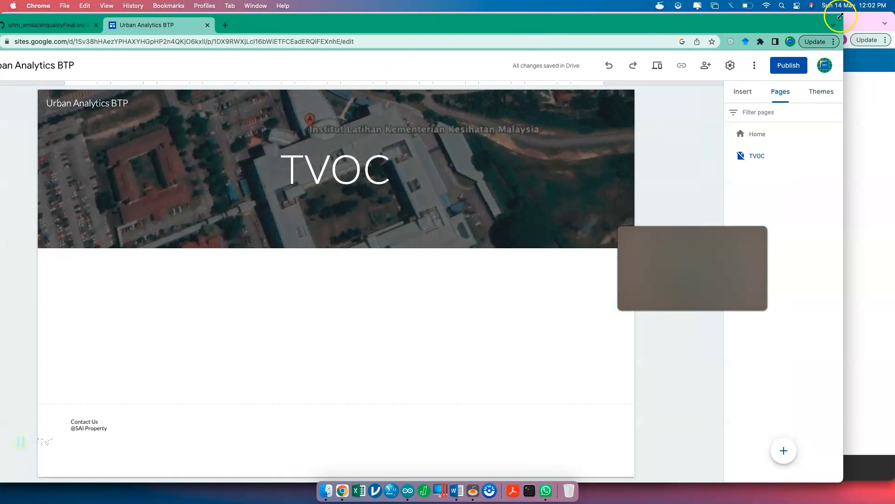
mouse_move(789, 27)
left_mouse_down()
mouse_move(708, 43)
mouse_move(823, 27)
mouse_move(790, 28)
left_mouse_up()
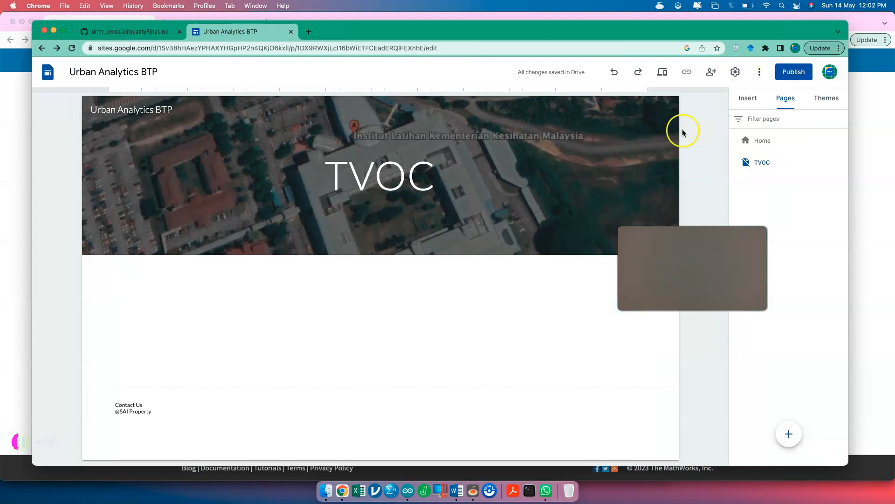
left_click(841, 161)
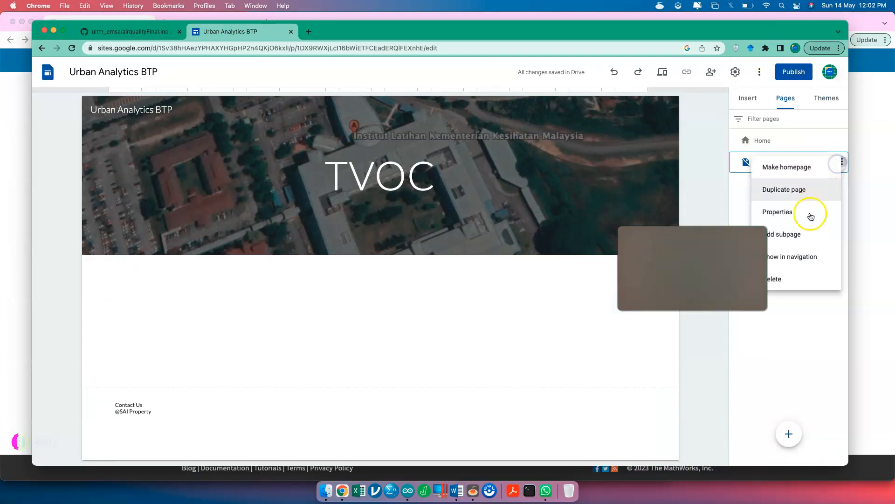
left_click(805, 255)
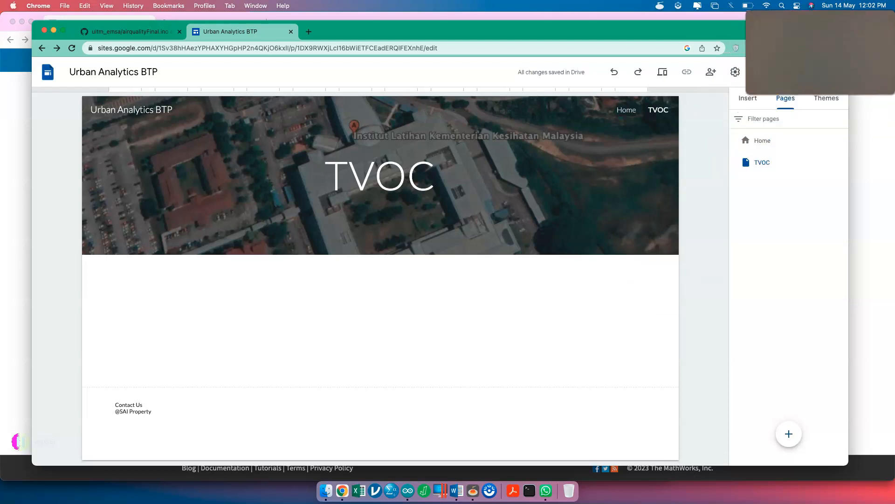
left_click_drag(735, 34, 651, 98)
left_click_drag(727, 97, 697, 59)
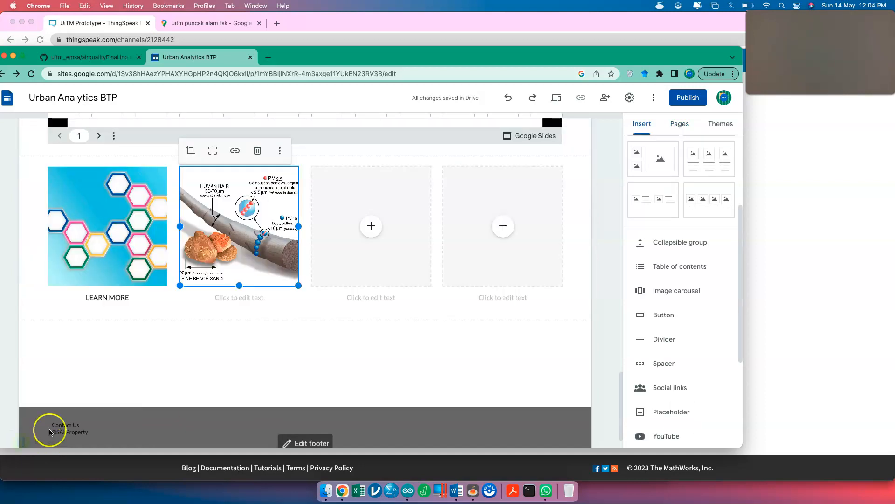
- Caption the PM2.5 human-hair diagram tile 'LEARN MORE'
left_click(245, 297)
type("LEARN MORE")
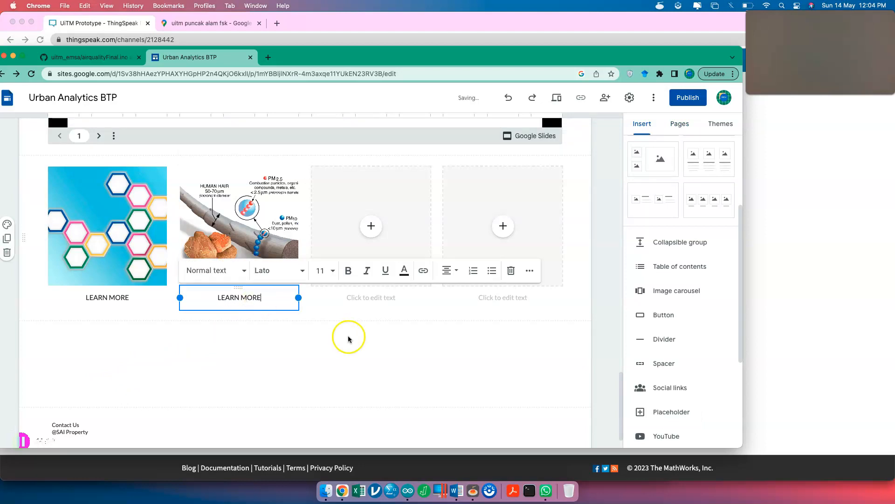
left_click(368, 354)
left_click(405, 251)
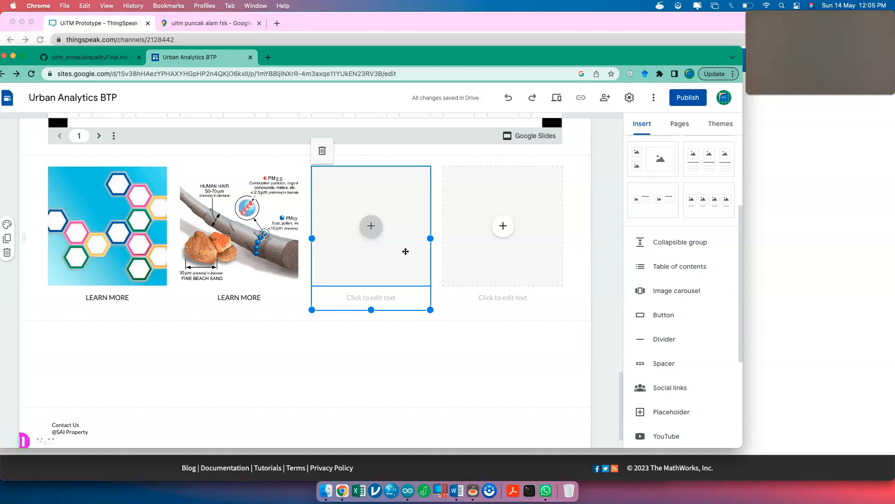
- Fill the third tile with an orange chart from a Google Images search for 'temperature'
left_click(376, 228)
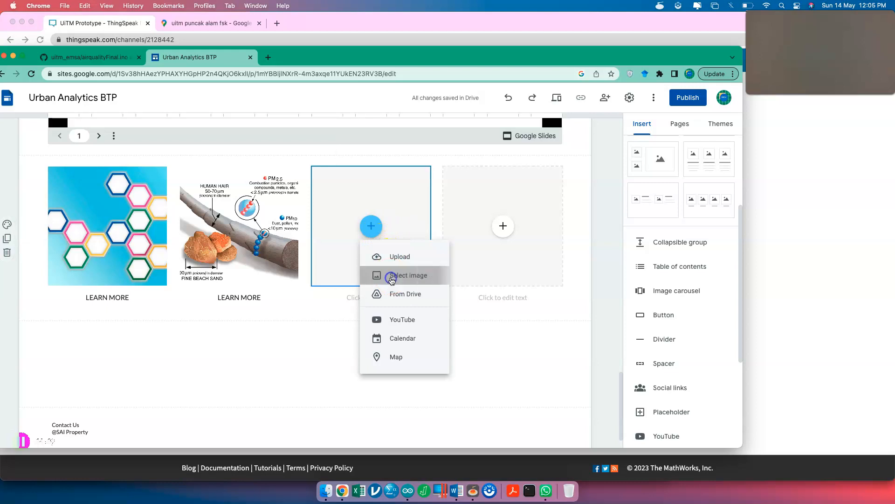
left_click(391, 277)
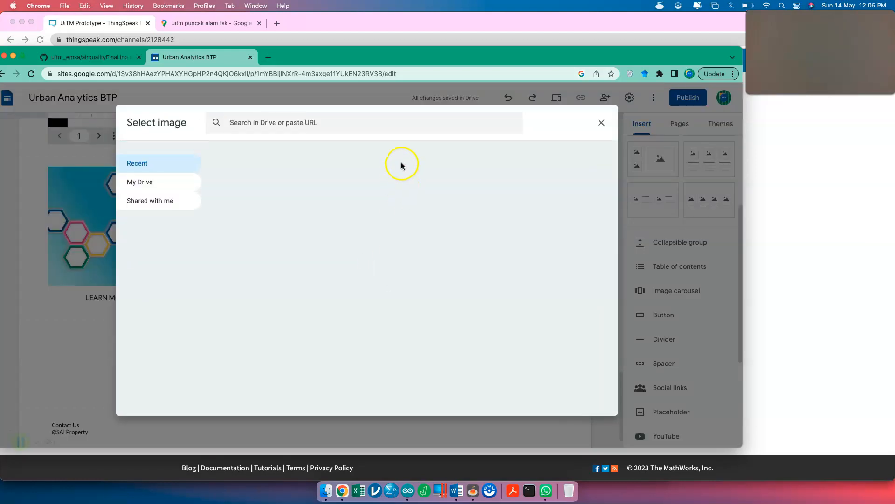
left_click(393, 123)
left_click(284, 121)
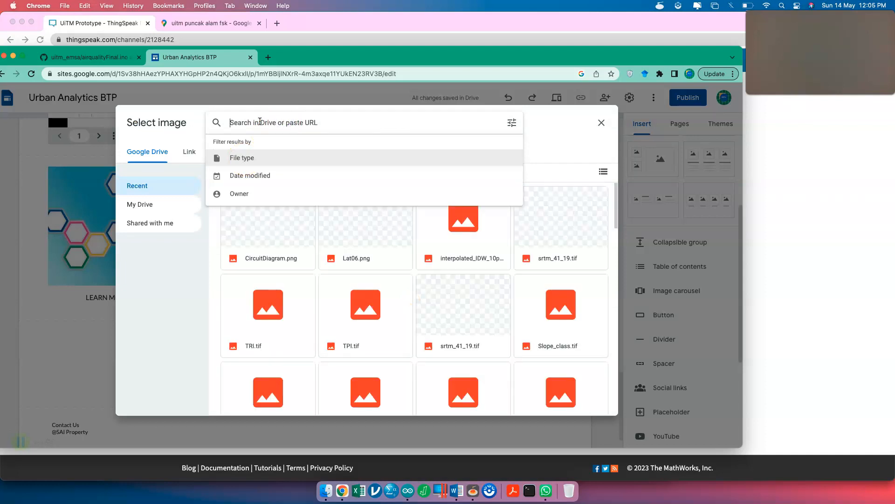
type("tempera")
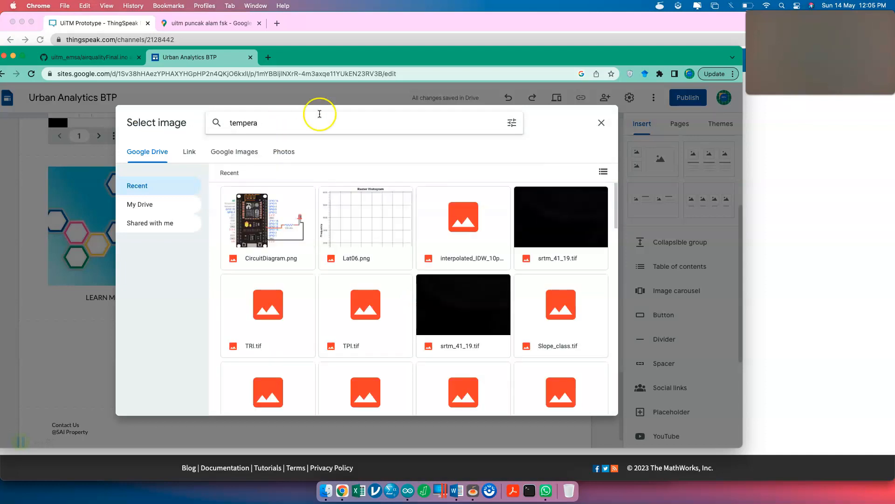
left_click(220, 157)
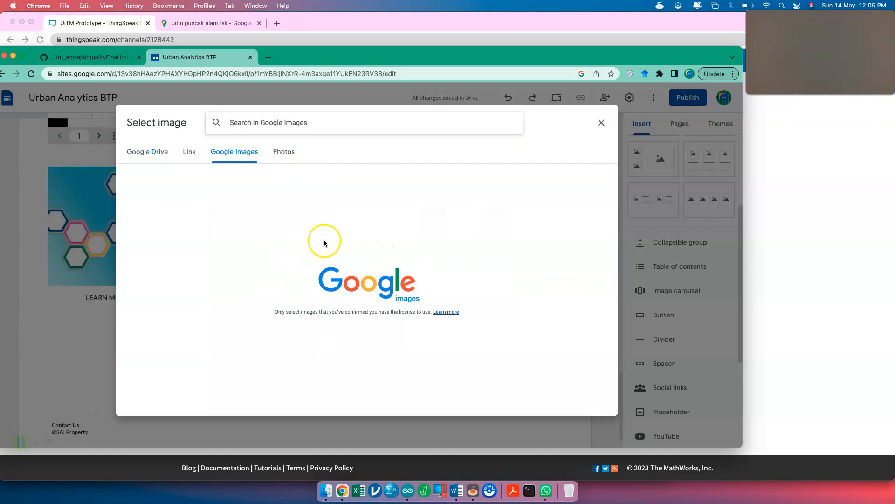
type("te")
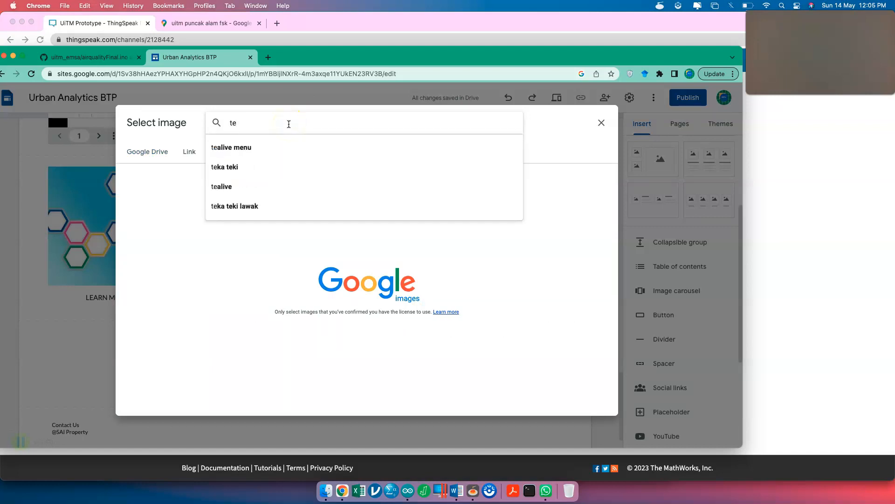
type("mperature")
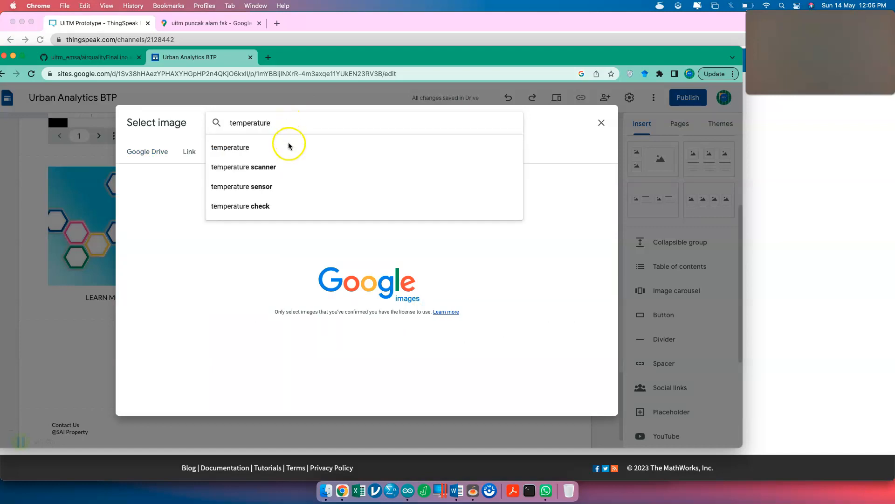
left_click(289, 146)
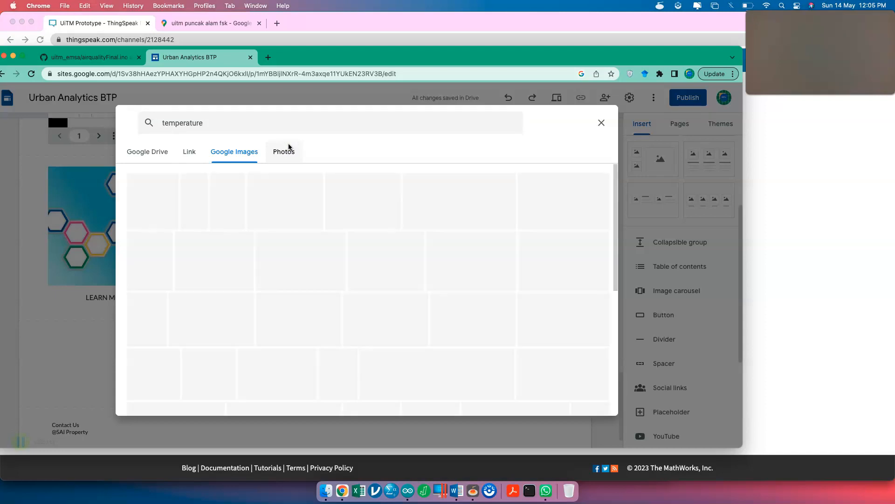
left_click(563, 198)
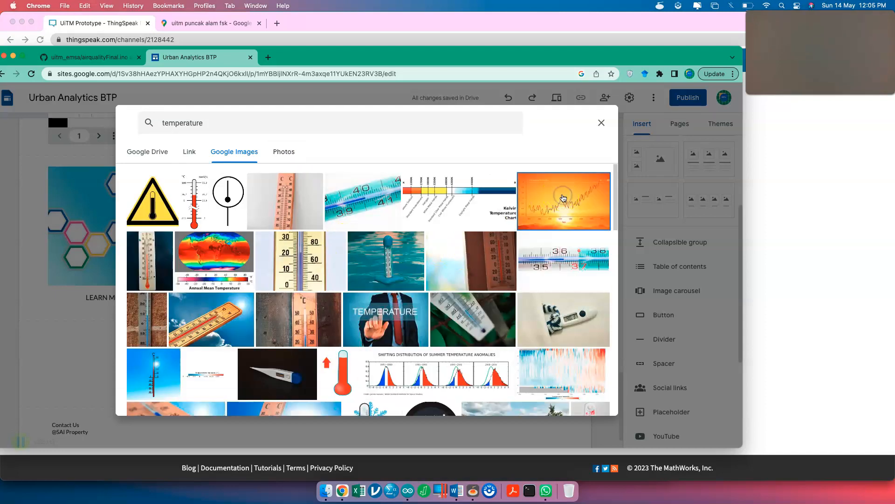
left_click(588, 399)
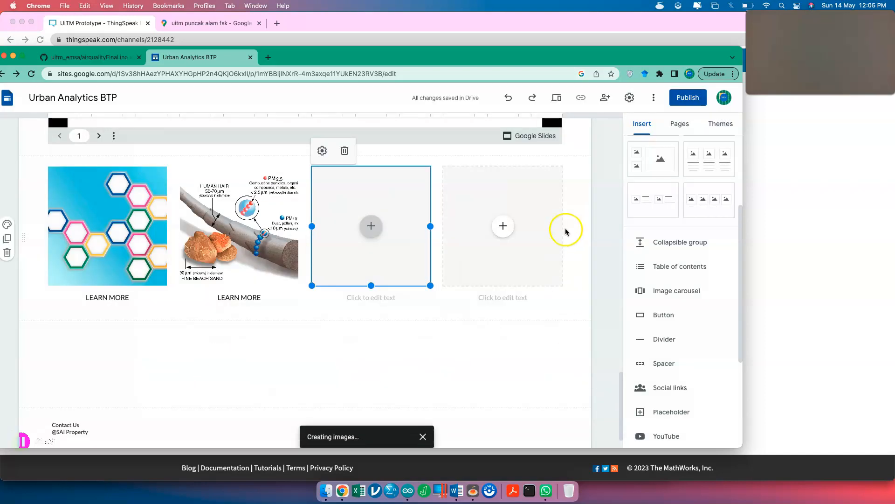
- Delete the empty fourth placeholder and caption the orange chart 'LEARN MORE'
left_click(537, 204)
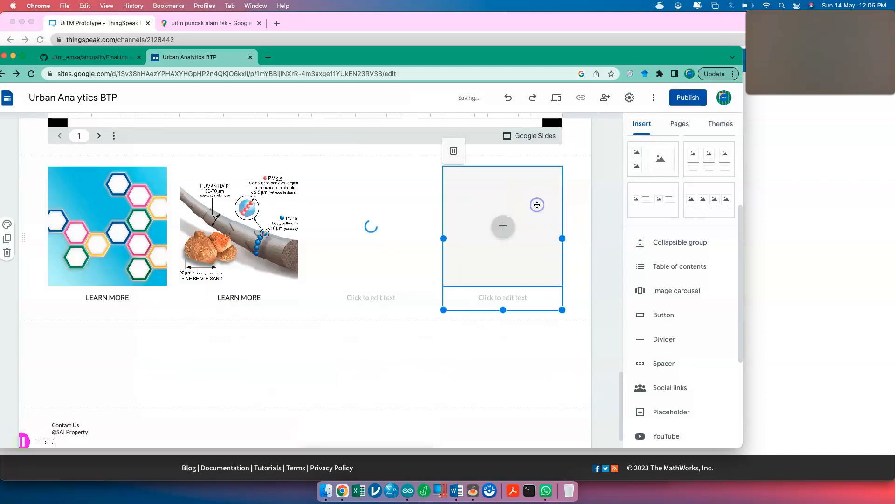
left_click(460, 154)
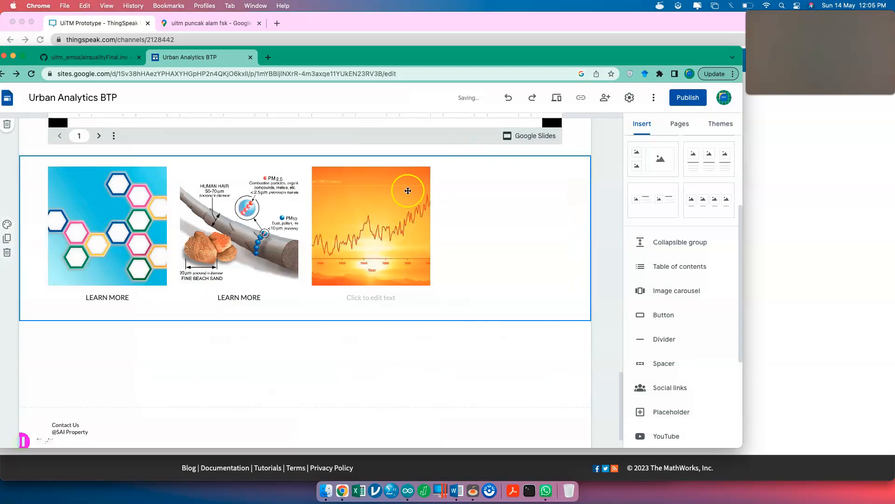
left_click(373, 297)
type("LEARN MORE")
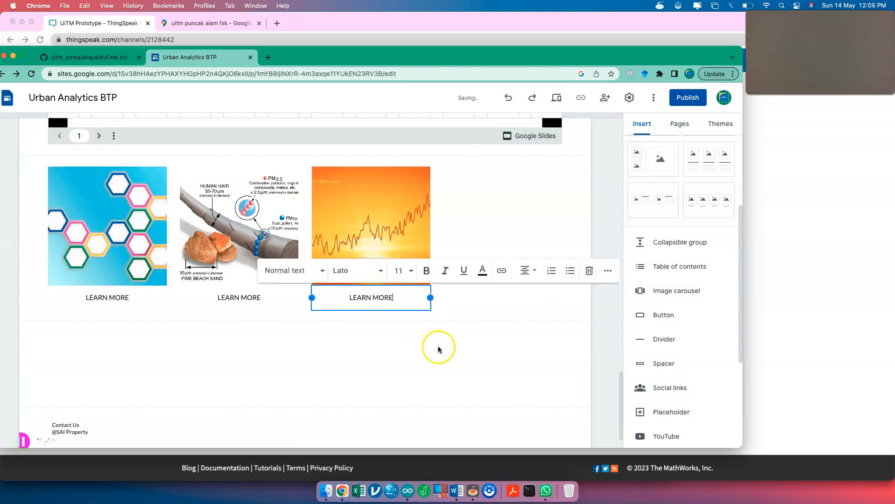
left_click(448, 363)
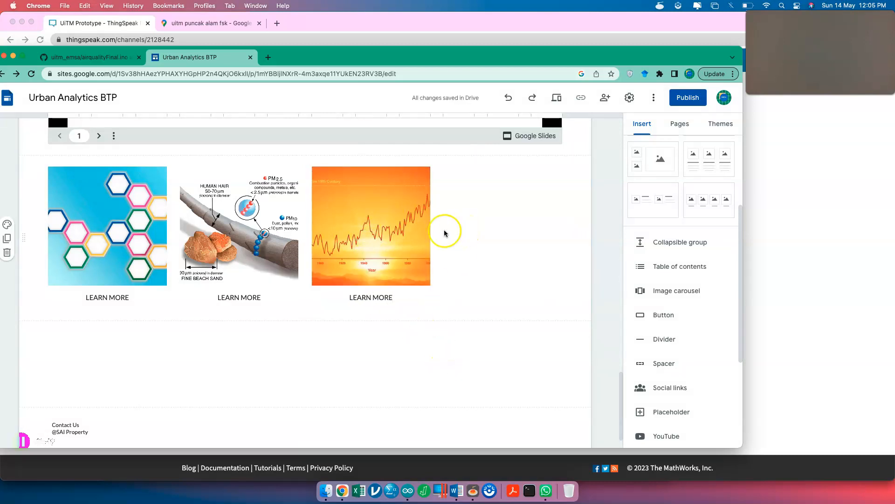
- Move the orange chart tile to the right column and resize the middle PM diagram tile
left_click_drag(411, 230, 458, 228)
left_click_drag(245, 227, 287, 228)
left_click_drag(461, 226, 513, 233)
left_click(113, 263)
mouse_move(113, 263)
left_mouse_down()
mouse_move(128, 264)
mouse_move(116, 263)
left_mouse_up()
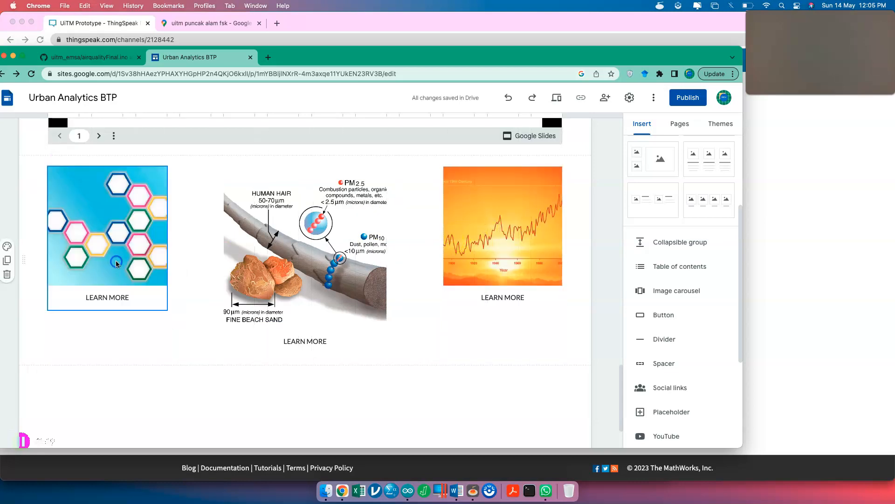
left_click(345, 298)
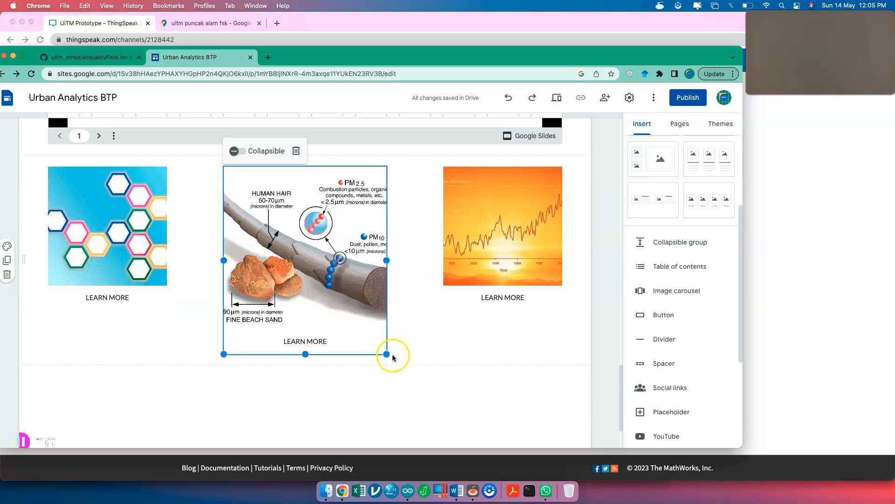
left_click_drag(393, 357, 371, 333)
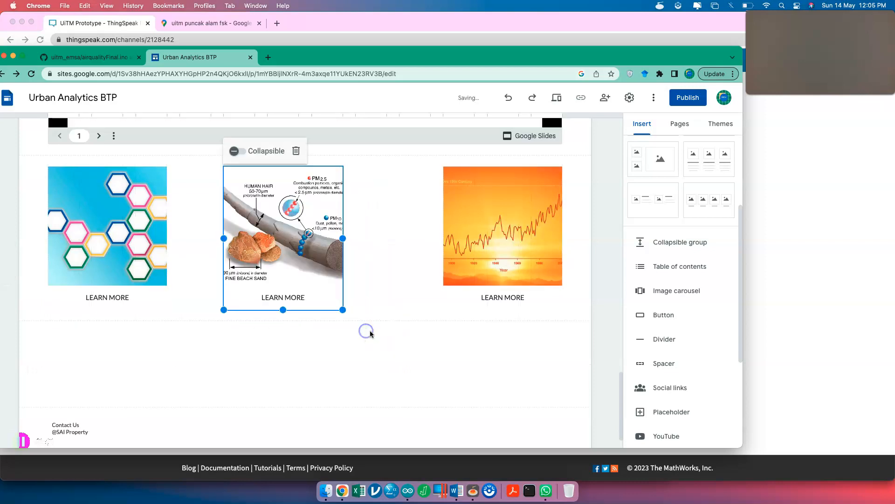
left_click(411, 391)
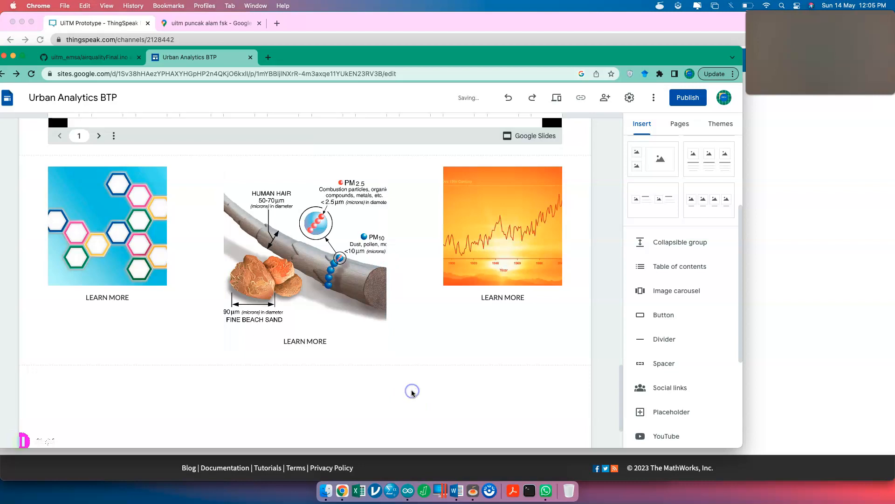
- Open the TVOC page for editing from the Pages list
left_click(123, 239)
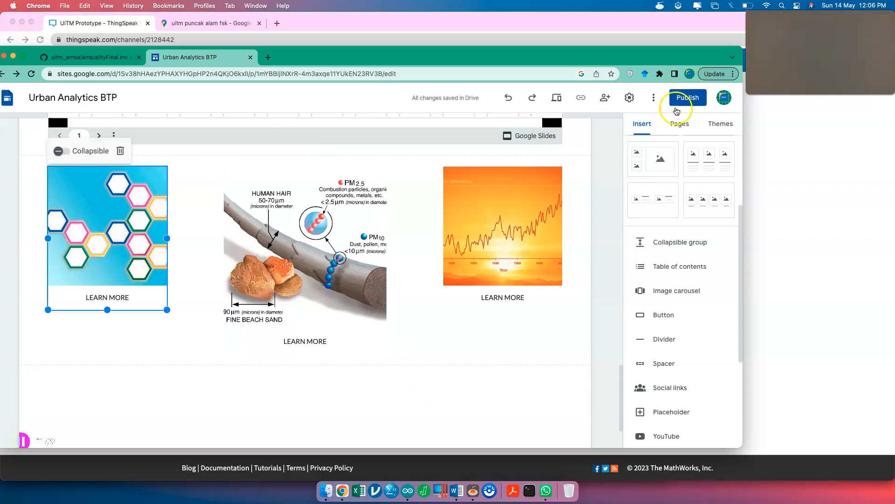
left_click(680, 125)
left_click(736, 187)
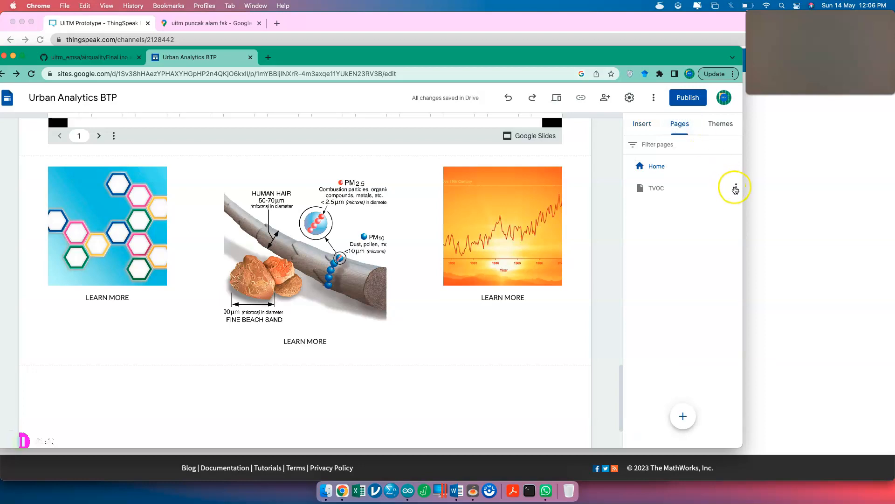
left_click(638, 195)
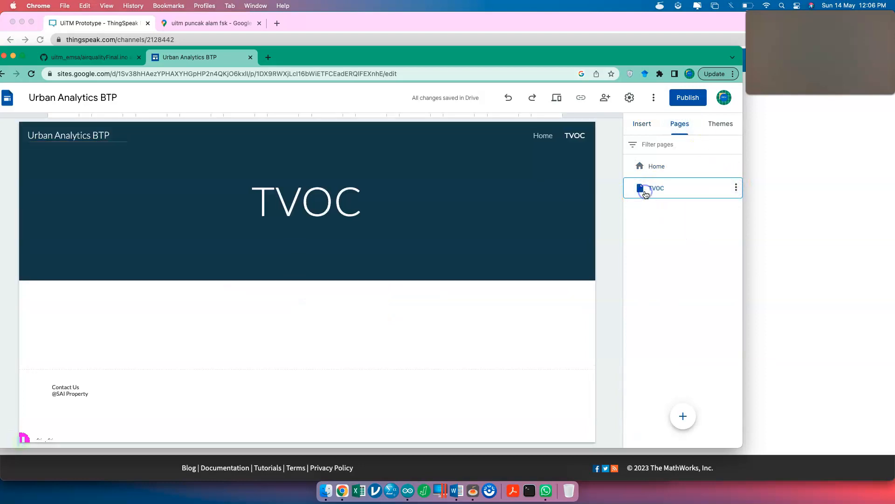
- Maximize the browser, return to Home, and scroll down to the three LEARN MORE image cards
double_click(327, 56)
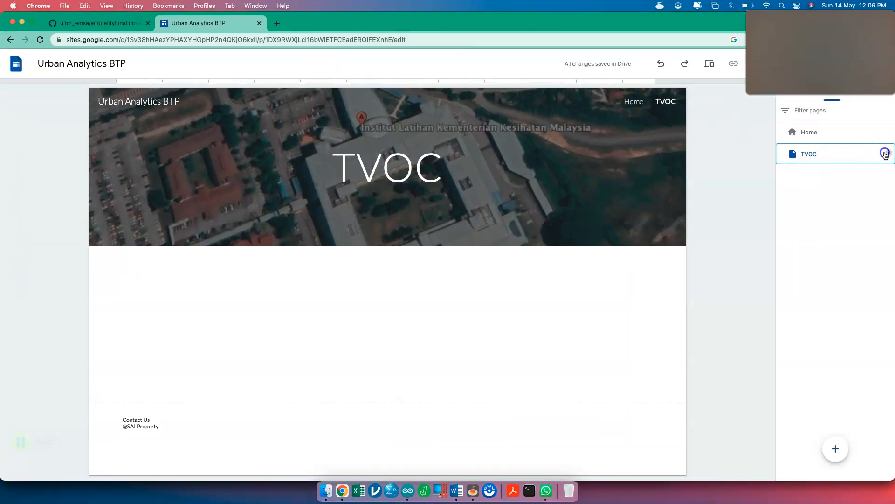
left_click(888, 154)
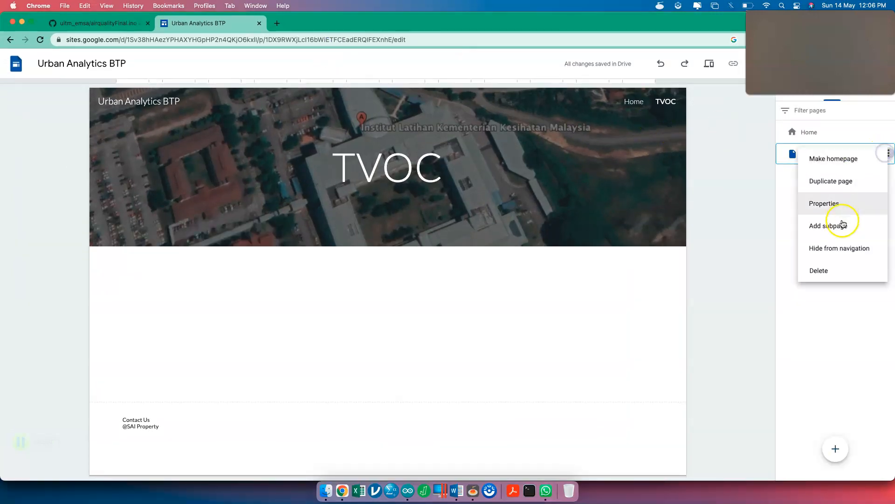
left_click(726, 203)
left_click(814, 133)
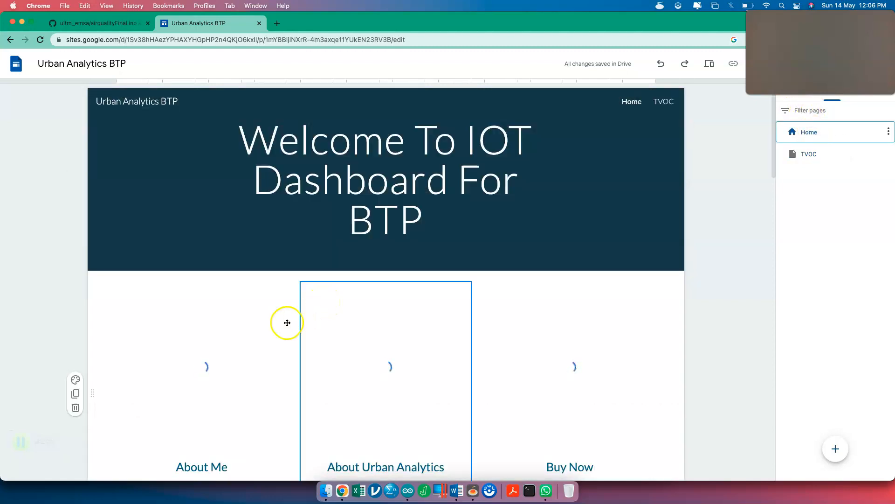
scroll(251, 346, "down", 5)
scroll(251, 346, "down", 2)
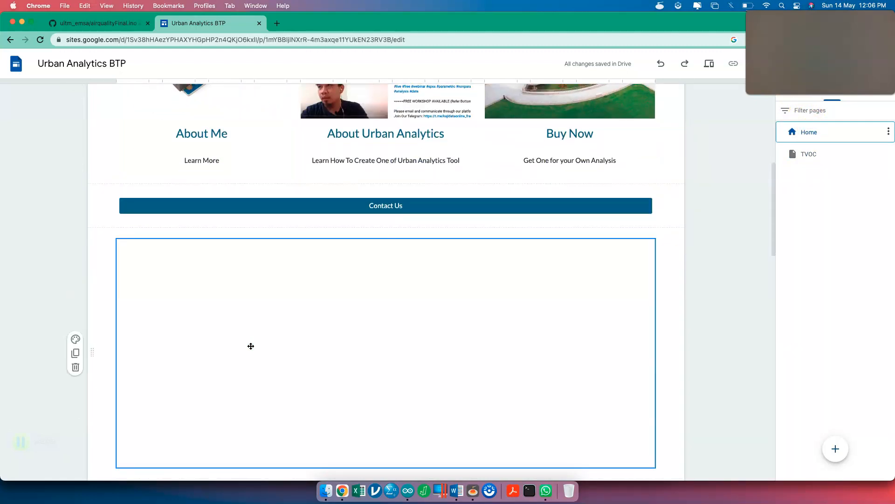
scroll(220, 393, "down", 3)
scroll(219, 394, "down", 4)
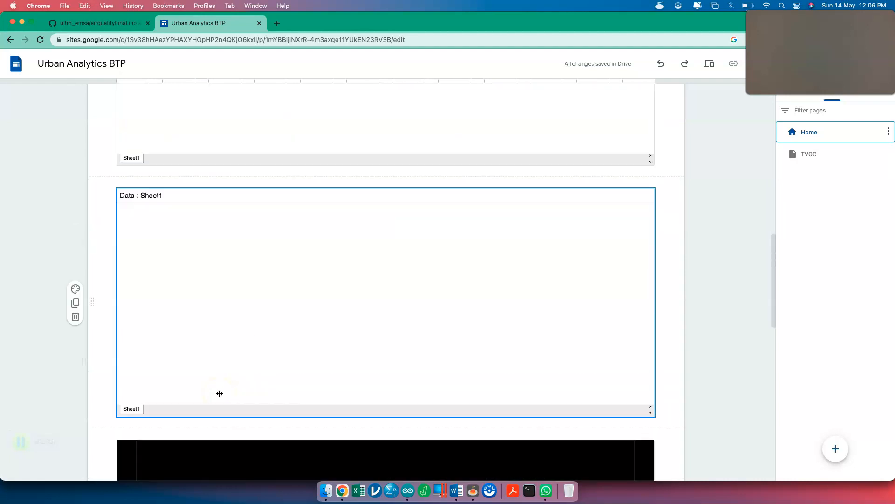
scroll(220, 393, "down", 10)
left_click(158, 352)
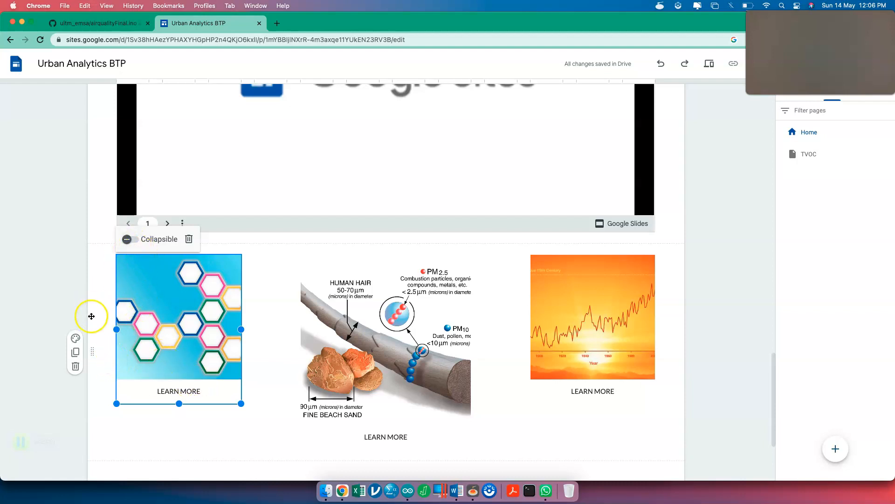
- Link the hexagon image to the TVOC page
right_click(130, 323)
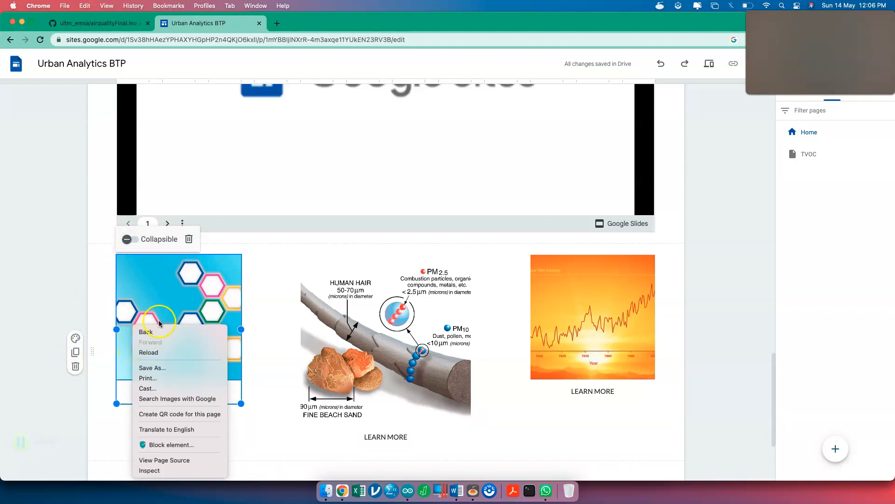
left_click(186, 306)
left_click(203, 305)
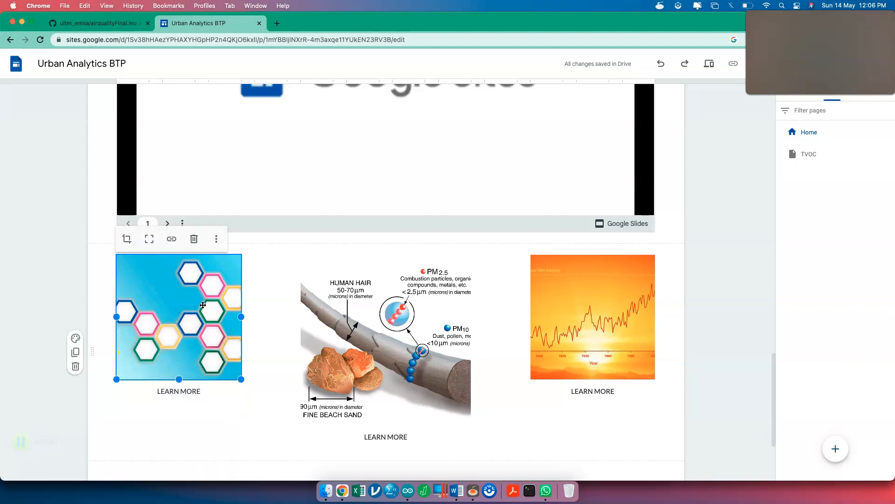
left_click(172, 240)
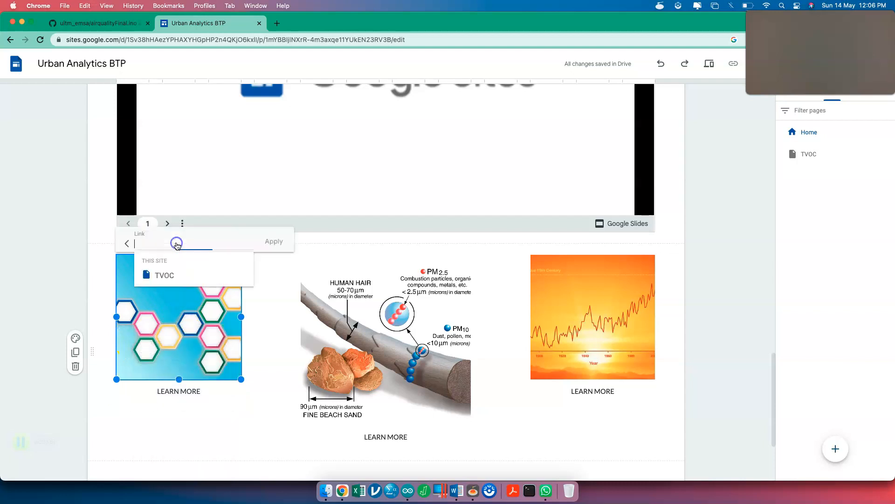
left_click(162, 276)
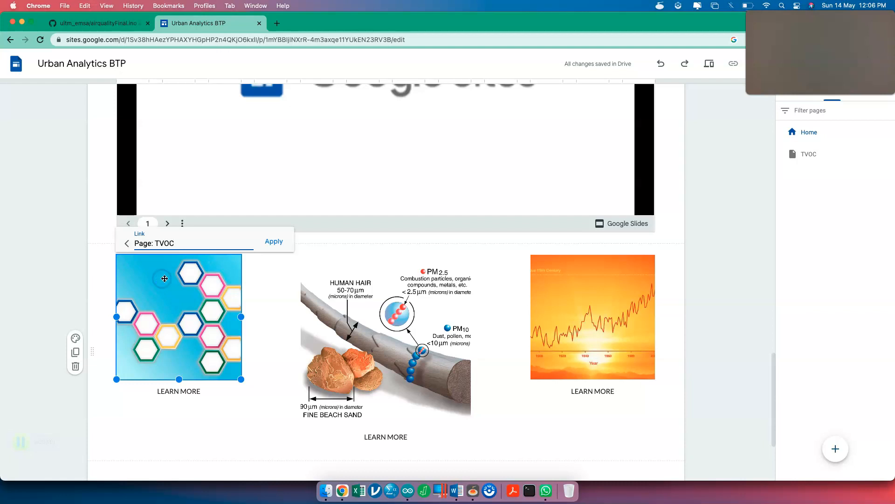
left_click(272, 242)
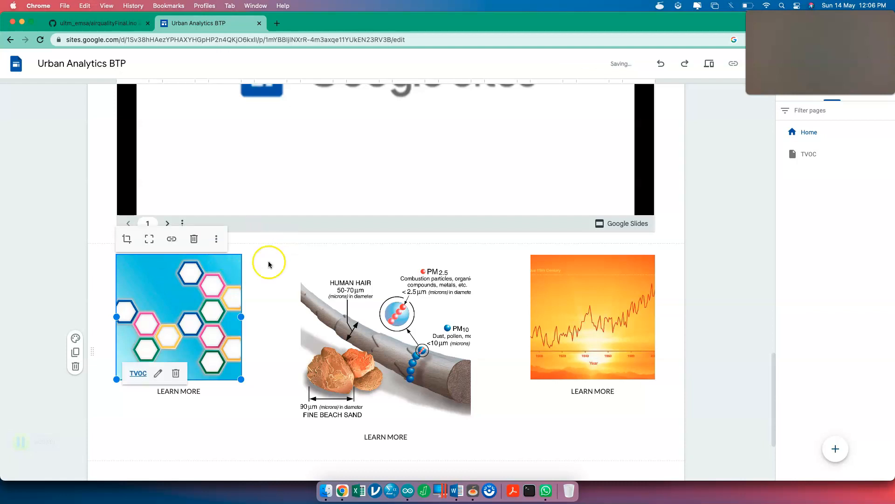
- Link the hexagon tile's LEARN MORE caption to the TVOC page as well
left_click(194, 397)
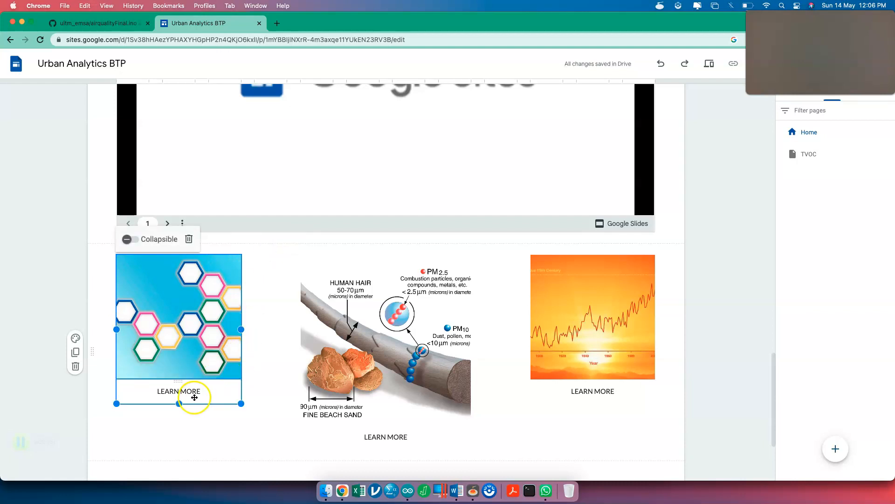
triple_click(194, 389)
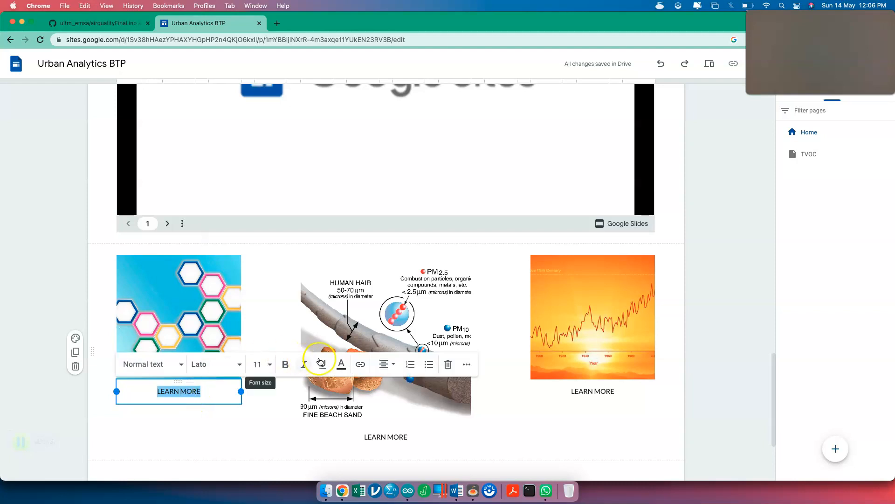
left_click(360, 363)
left_click(362, 366)
left_click(199, 391)
left_click(202, 395)
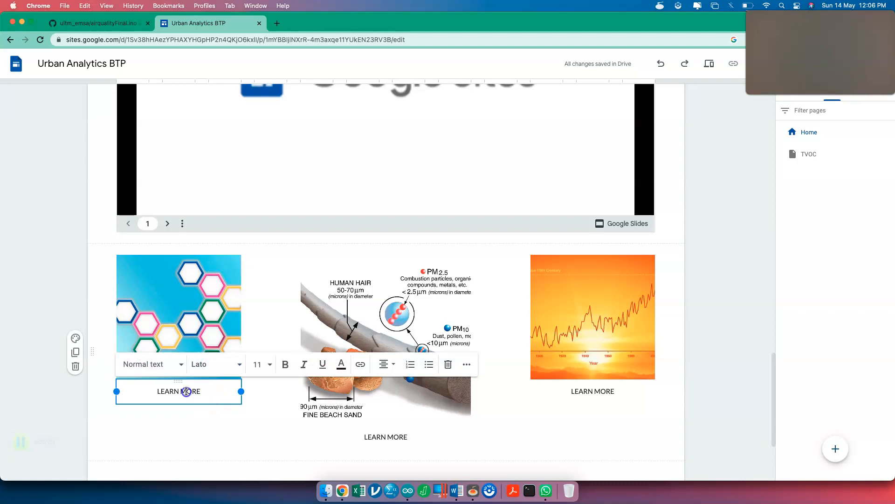
triple_click(187, 392)
left_click(361, 365)
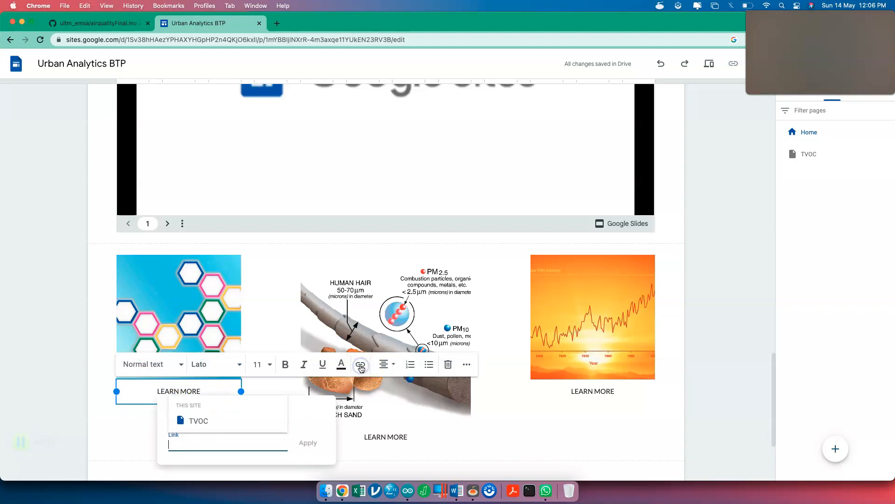
left_click(220, 422)
left_click(308, 444)
left_click(240, 440)
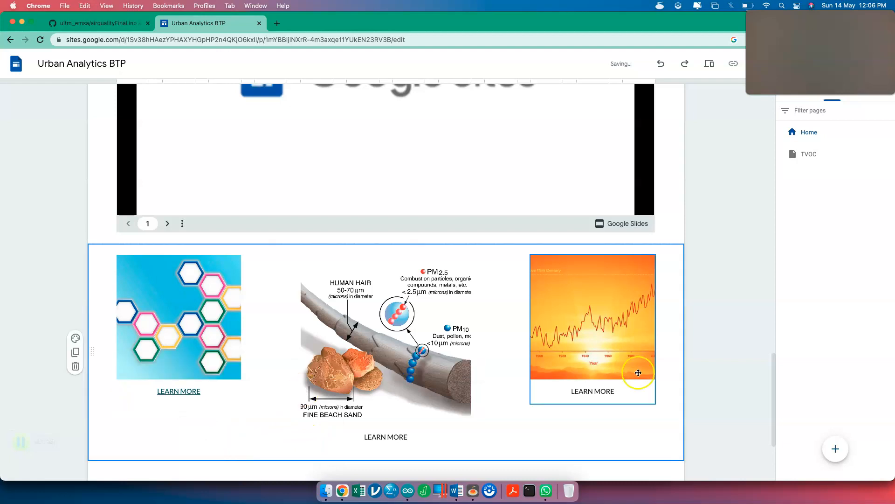
scroll(717, 226, "up", 10)
scroll(717, 227, "down", 8)
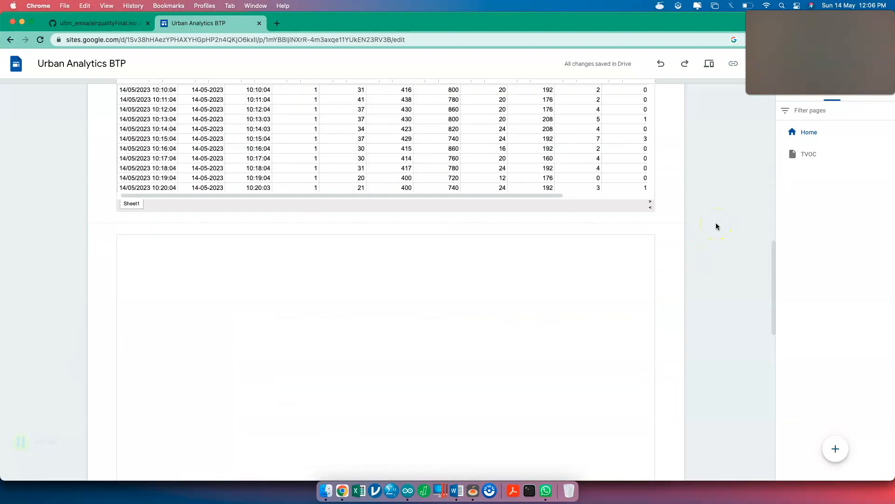
- Move the three-image row up directly below the Contact Us button
scroll(718, 226, "down", 2)
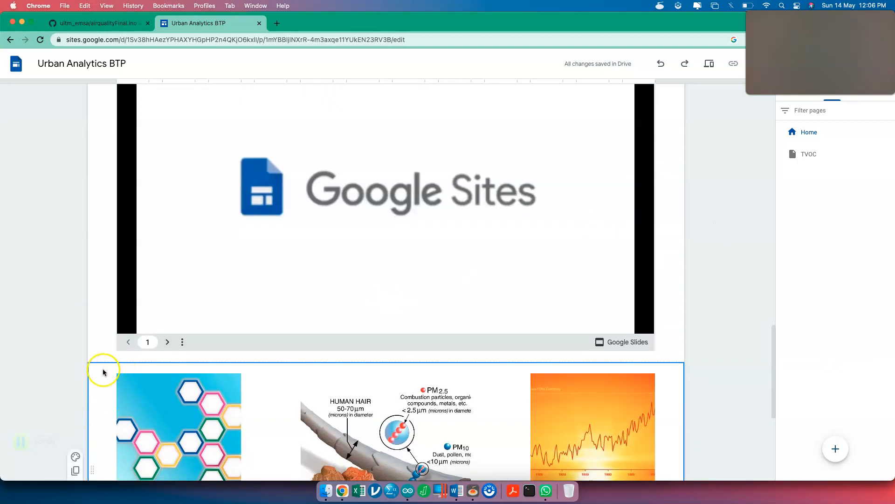
left_click_drag(88, 376, 126, 340)
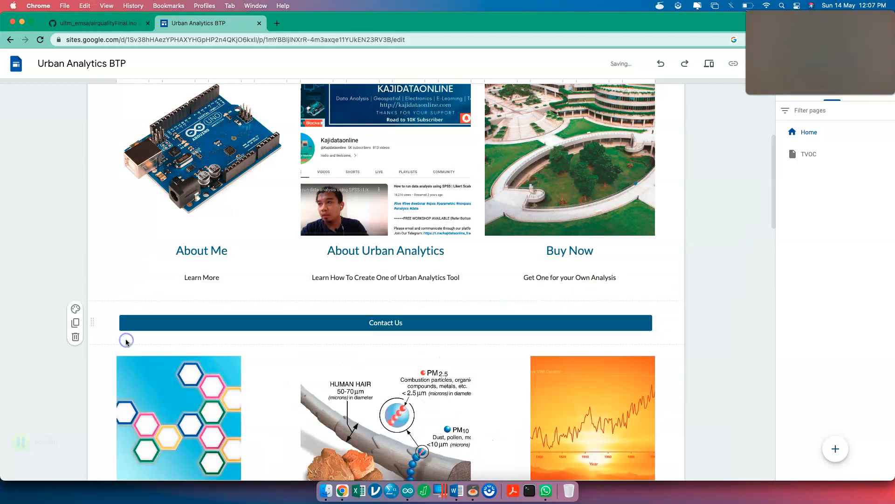
scroll(311, 332, "down", 2)
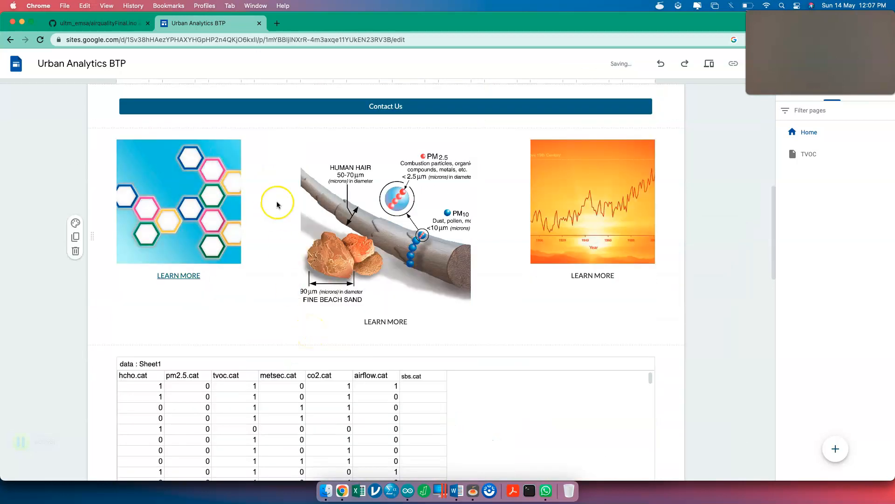
left_click(172, 203)
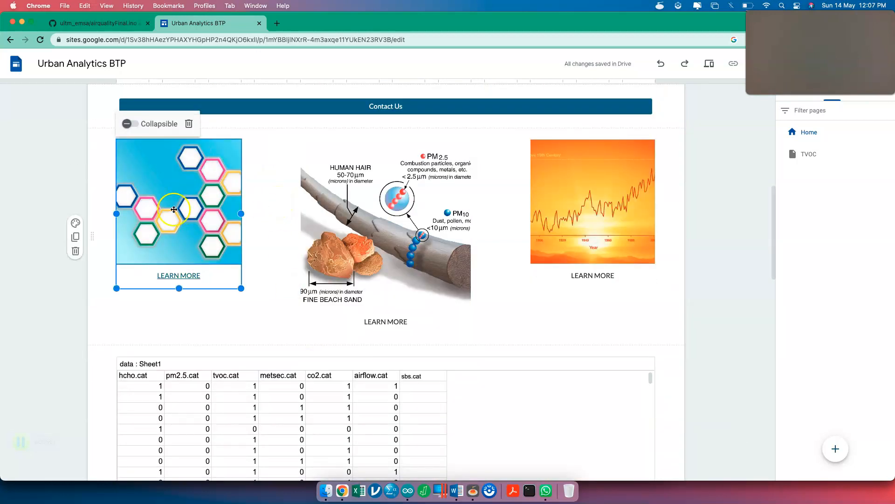
- Hide the TVOC page from the site navigation
left_click(889, 153)
left_click(848, 252)
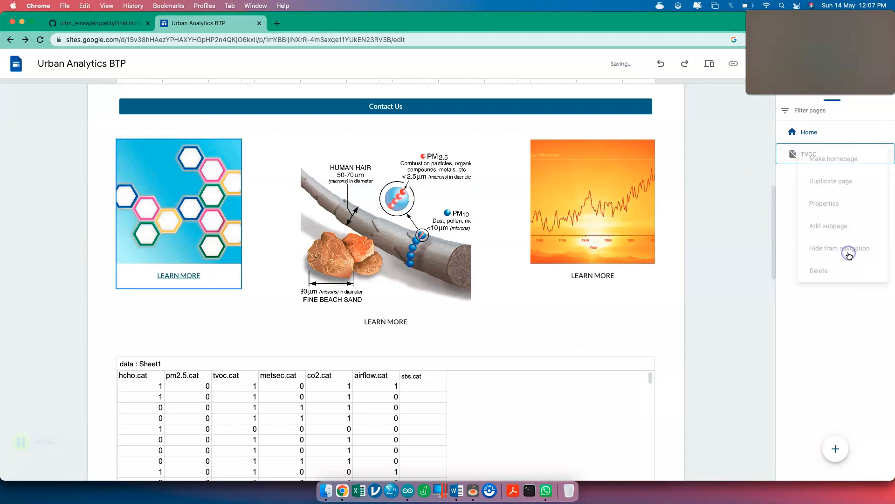
scroll(734, 218, "up", 10)
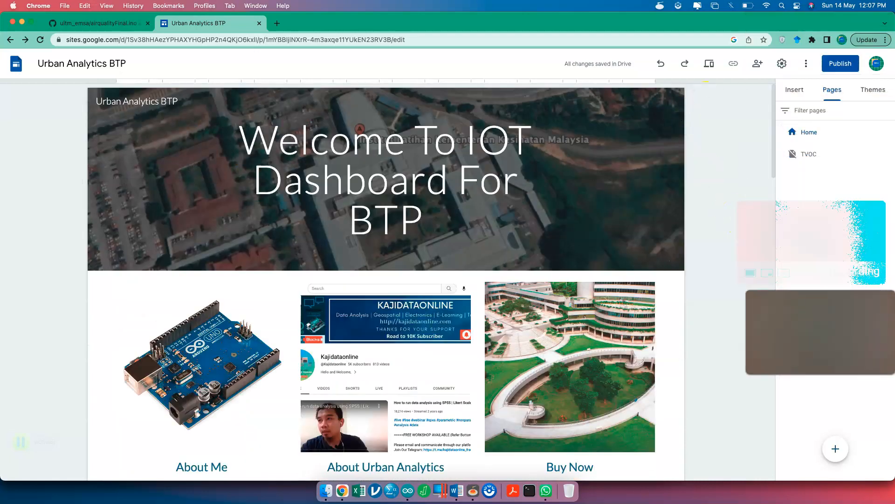
mouse_move(633, 258)
scroll(632, 258, "down", 6)
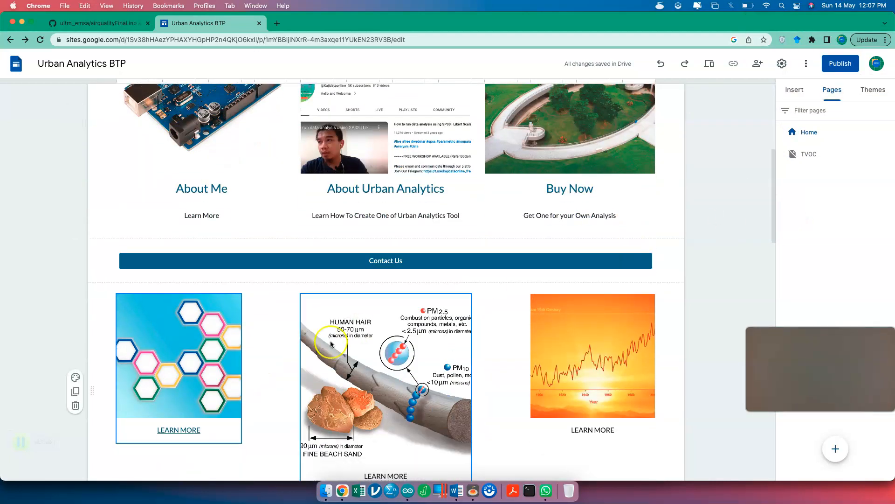
left_click(221, 353)
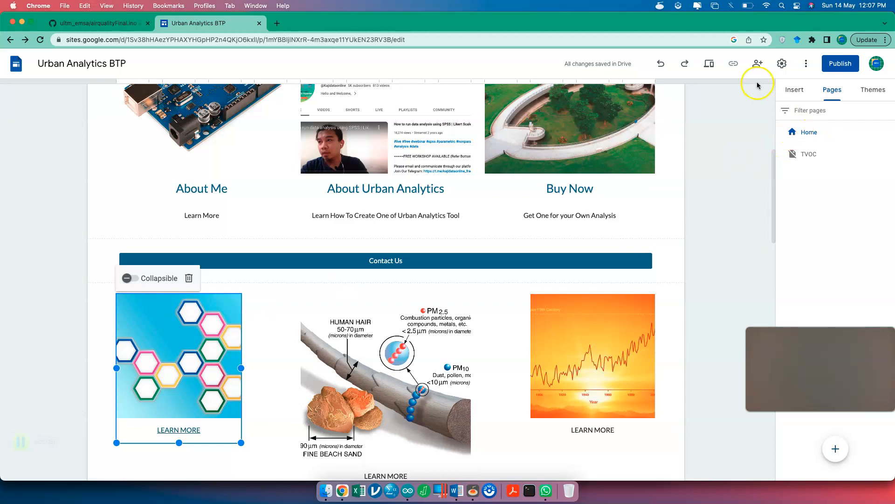
left_click(852, 65)
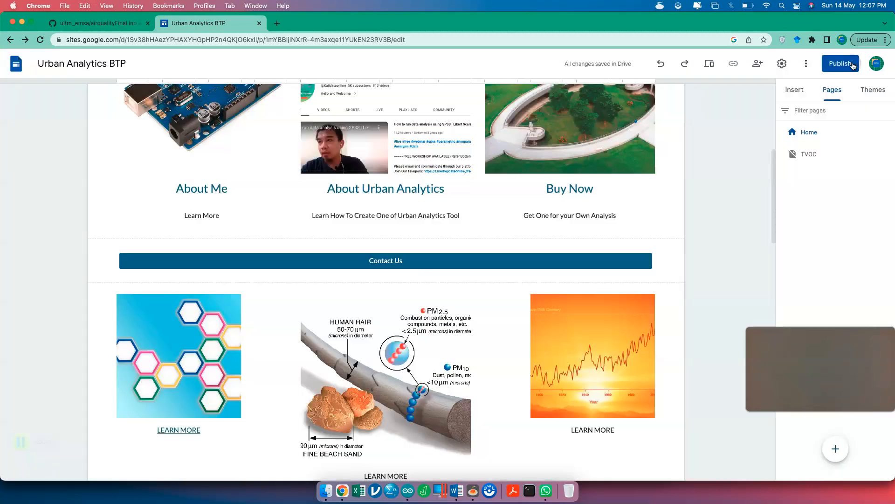
left_click(533, 361)
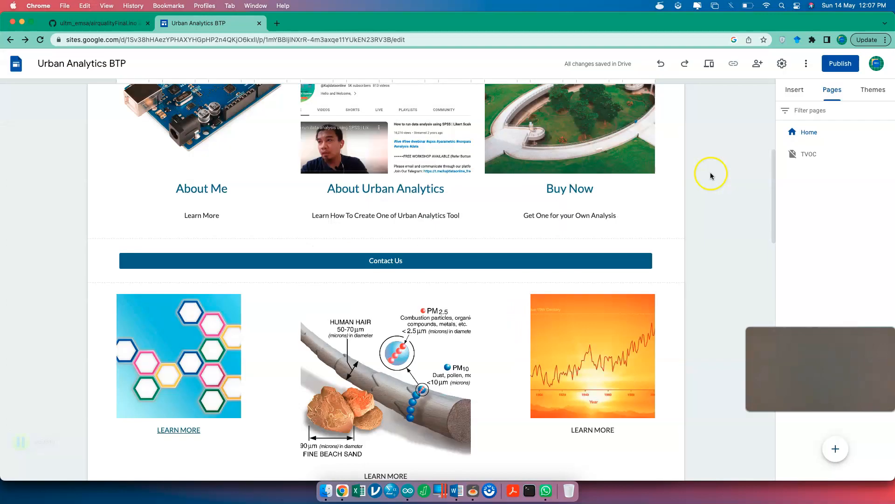
left_click(711, 174)
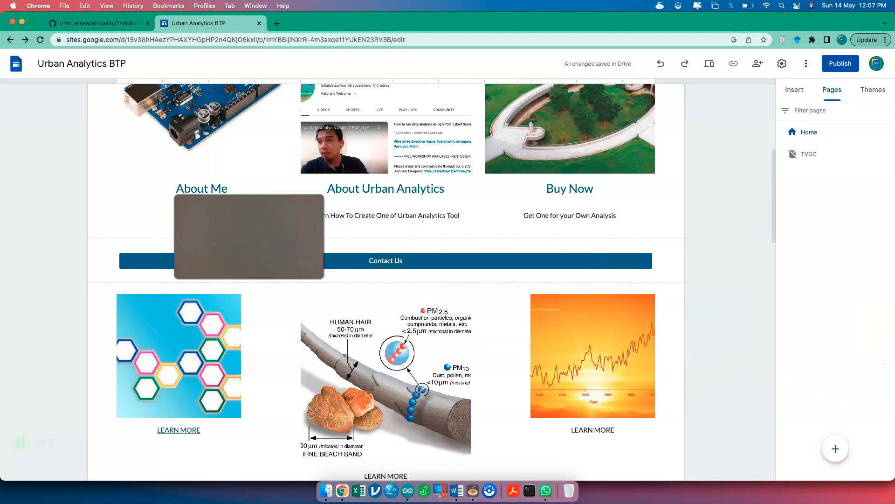
- Add a new page and rename it from Untitled to 'TVOC HE'
left_click(836, 449)
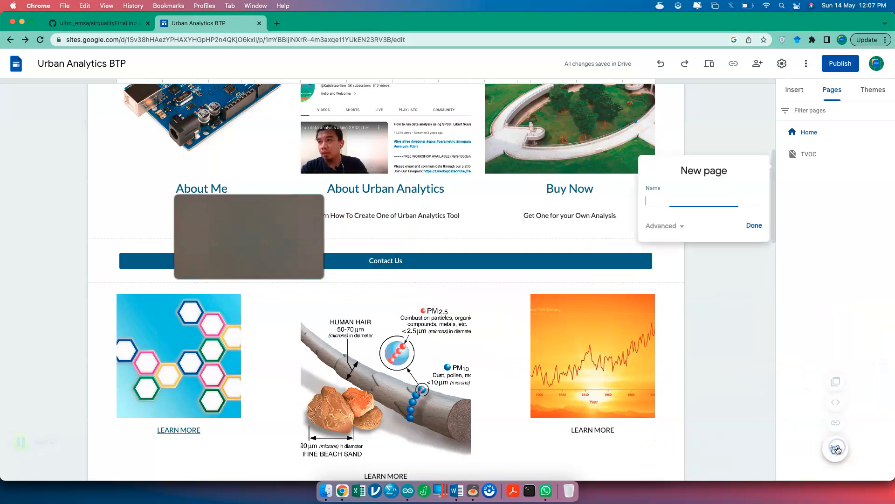
left_click(752, 226)
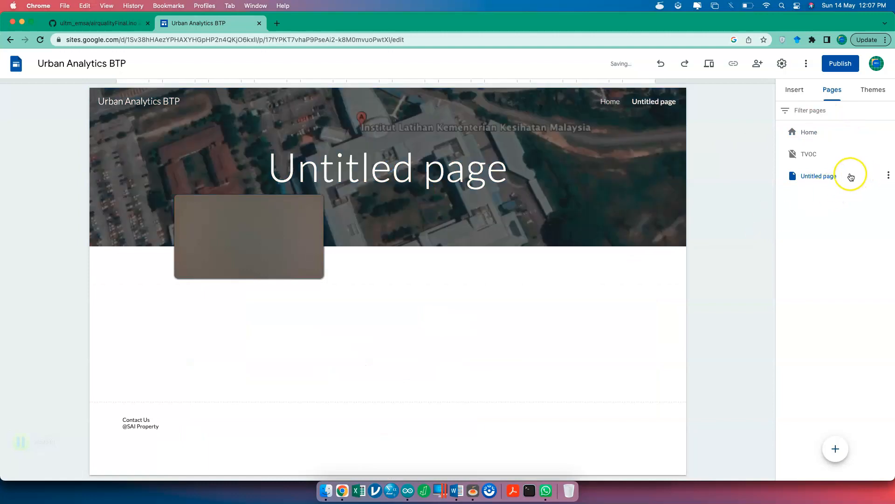
left_click(889, 175)
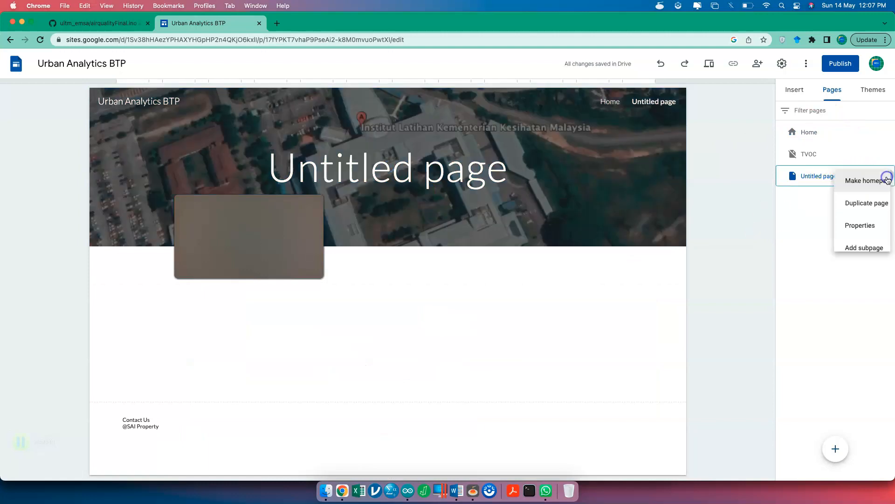
left_click(788, 179)
double_click(810, 179)
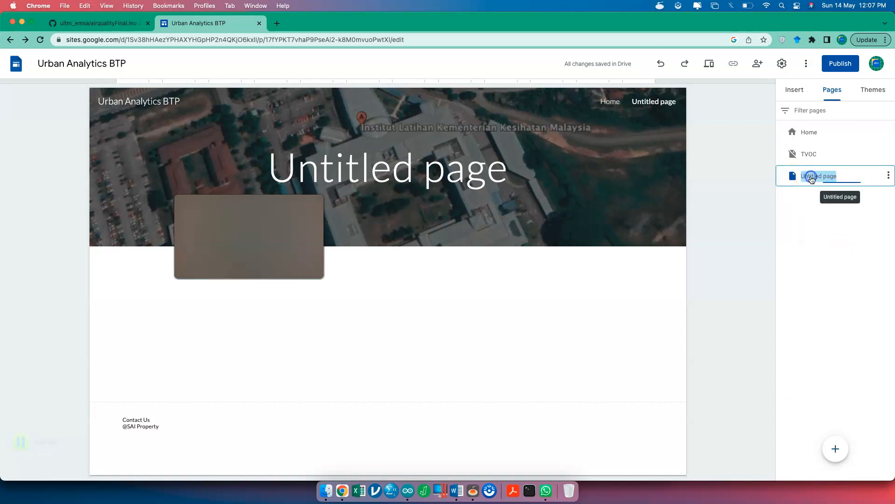
type("TVOC HE")
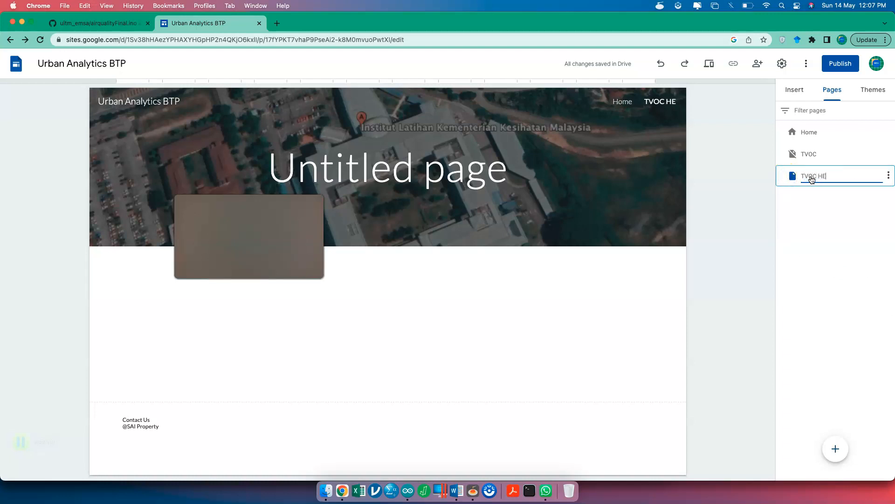
key("Return")
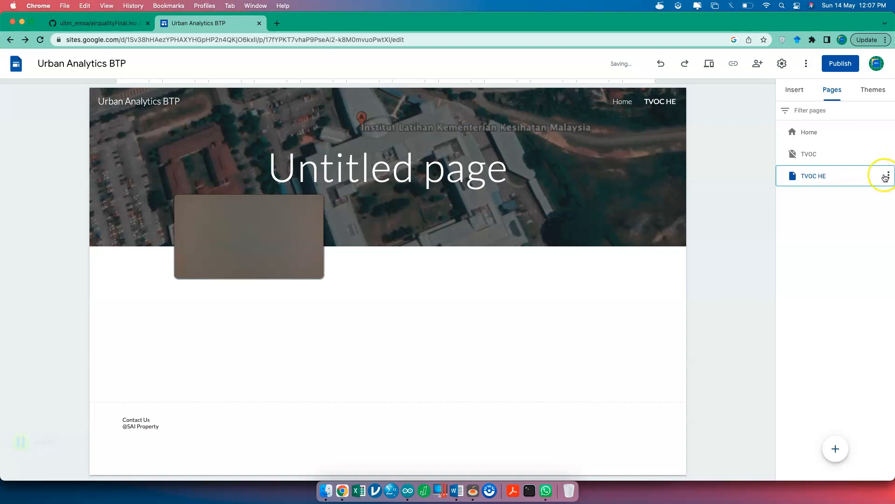
- Drag TVOC HE onto TVOC in the page list and adjust its nested position
left_click(889, 176)
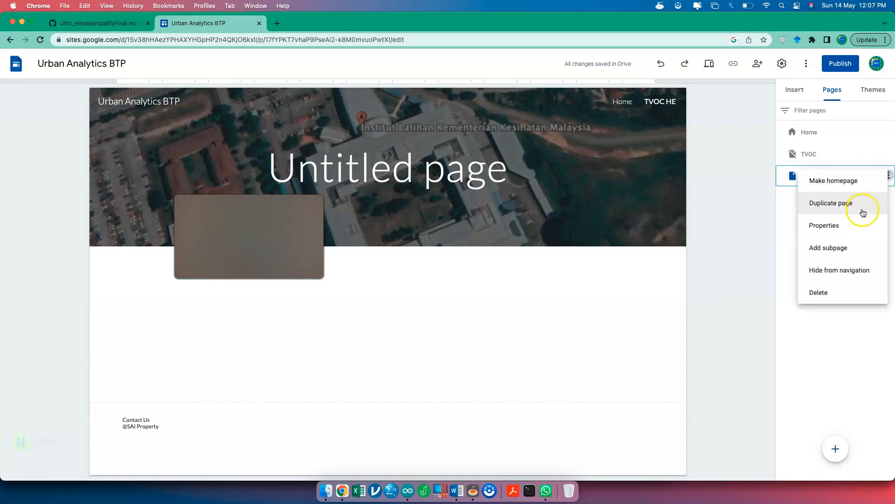
left_click(782, 218)
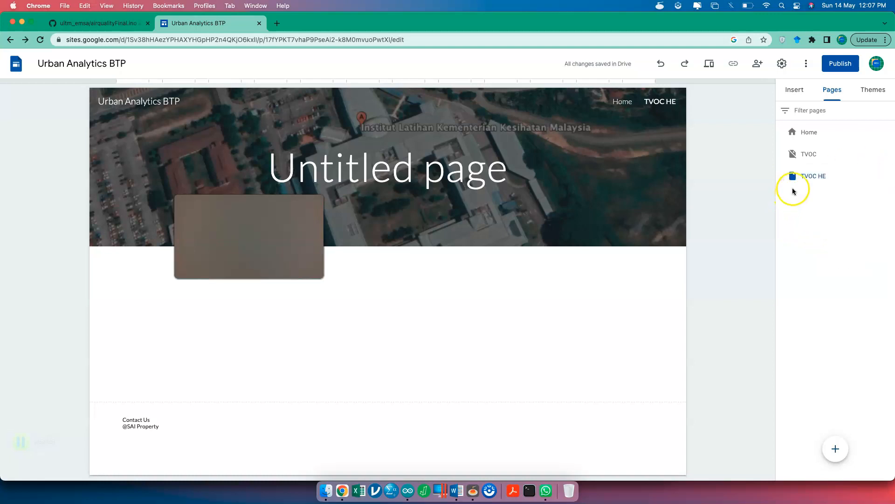
left_click_drag(819, 168, 861, 155)
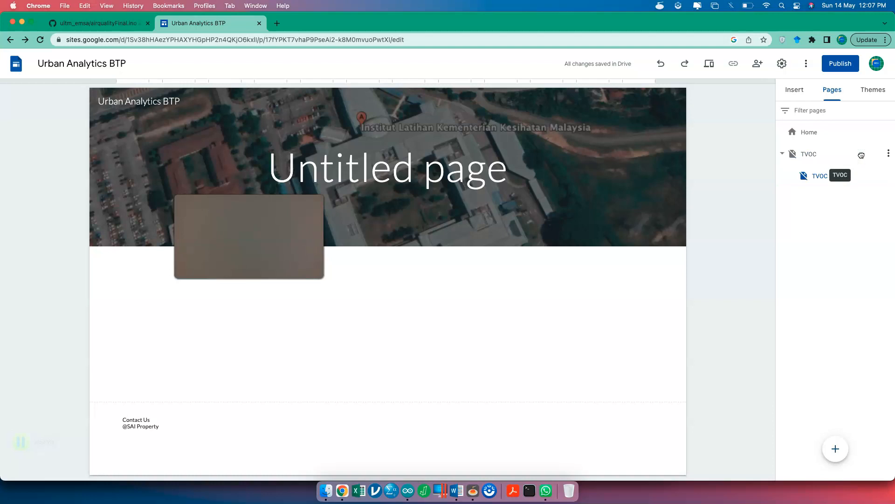
left_click(824, 176)
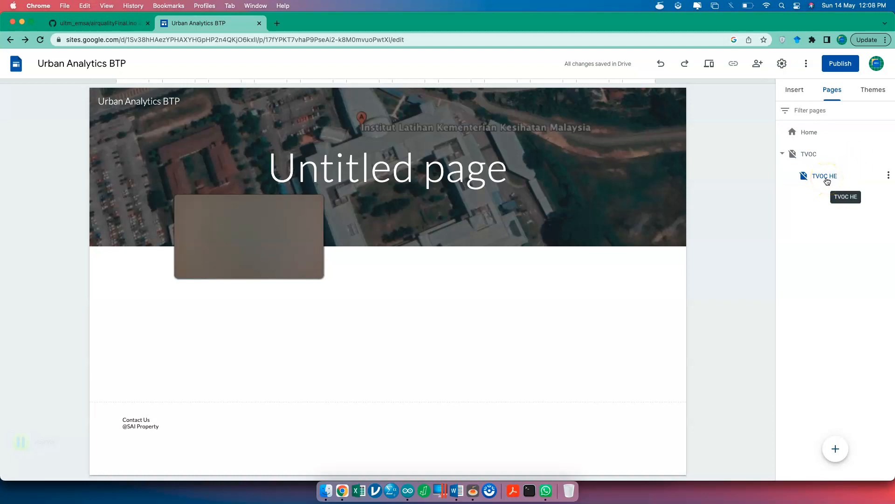
left_click_drag(825, 185, 824, 156)
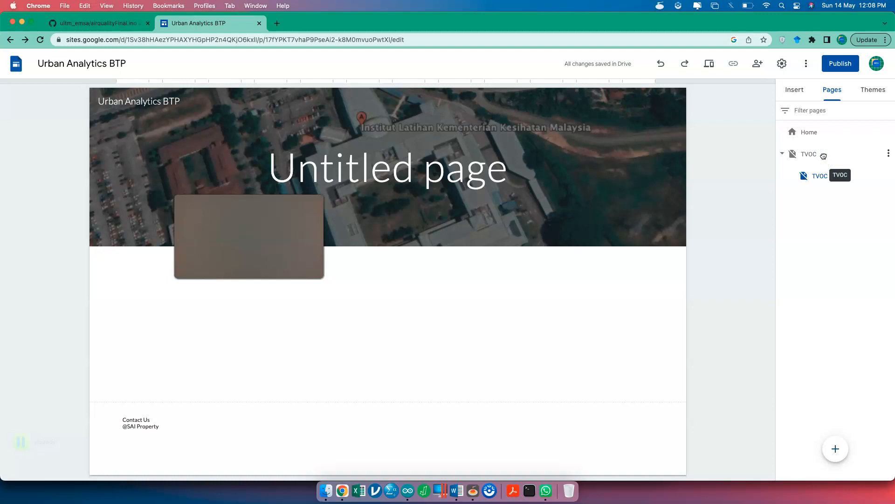
- Replace the Untitled page title with 'TVOC Health Effects'
left_click(473, 185)
triple_click(474, 185)
type("T")
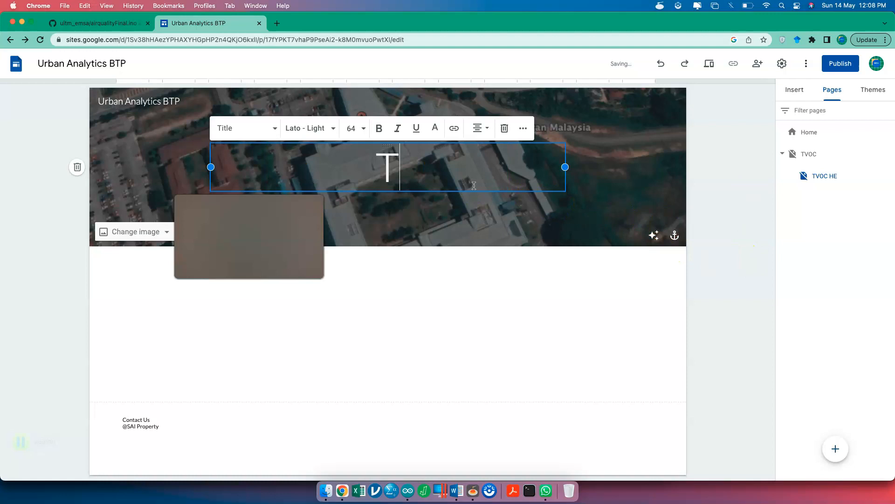
type("VOC Health Effects")
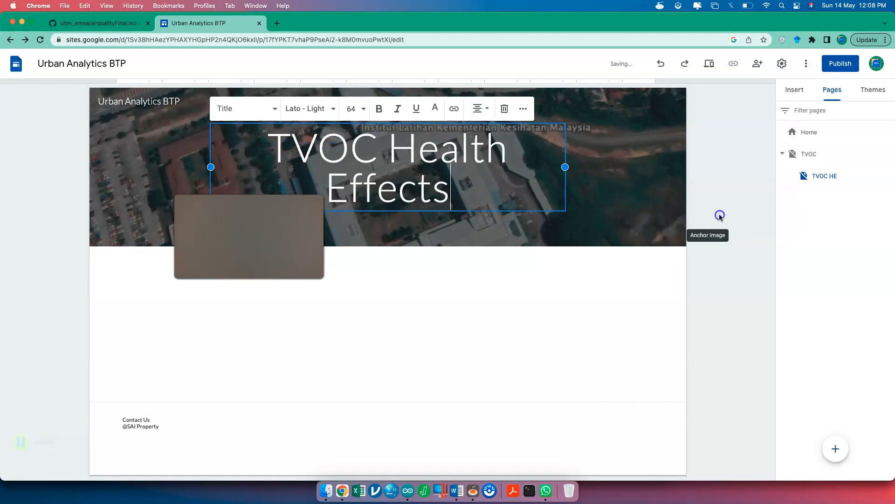
- Show the TVOC HE page in navigation, then hide the TVOC pages from site navigation
left_click(835, 176)
left_click(889, 177)
left_click(860, 271)
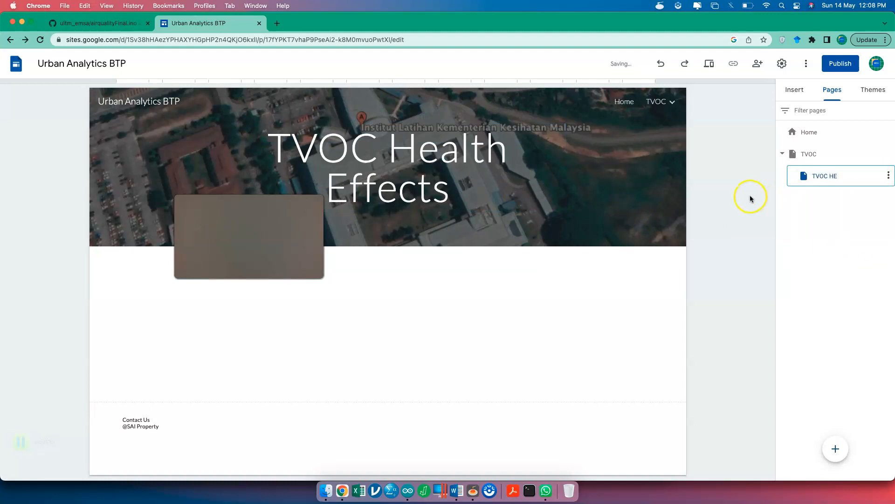
mouse_move(672, 104)
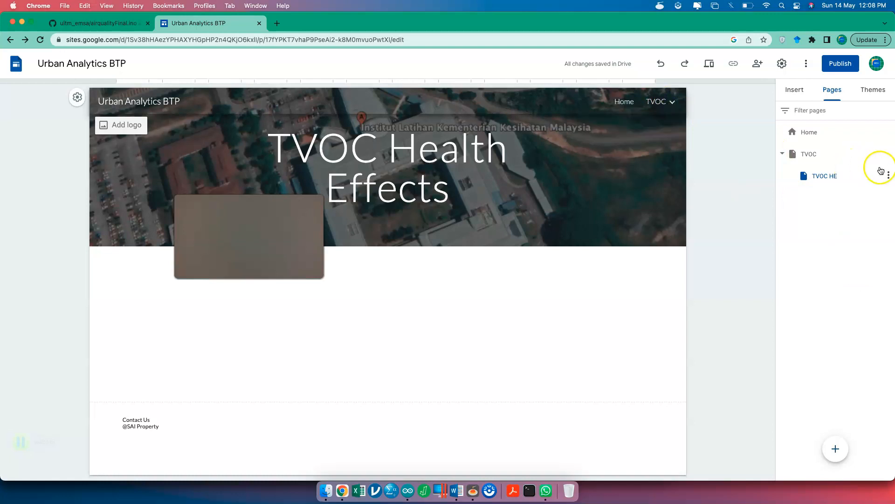
left_click(887, 154)
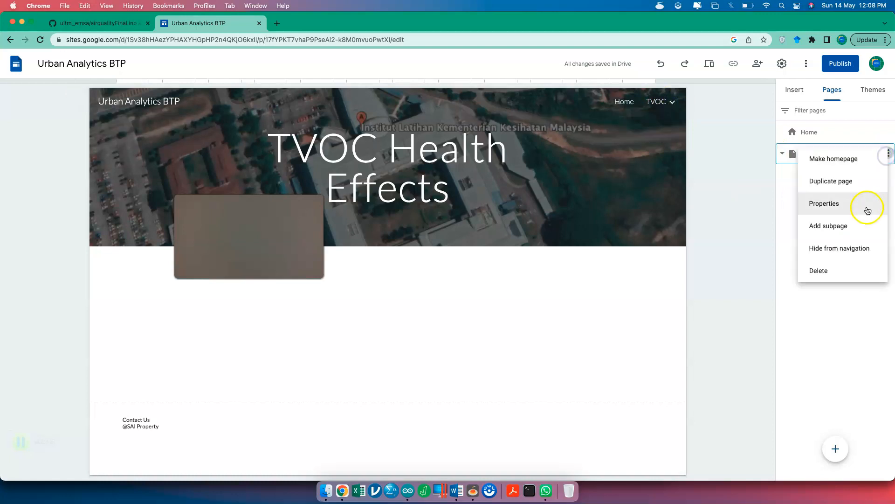
left_click(861, 248)
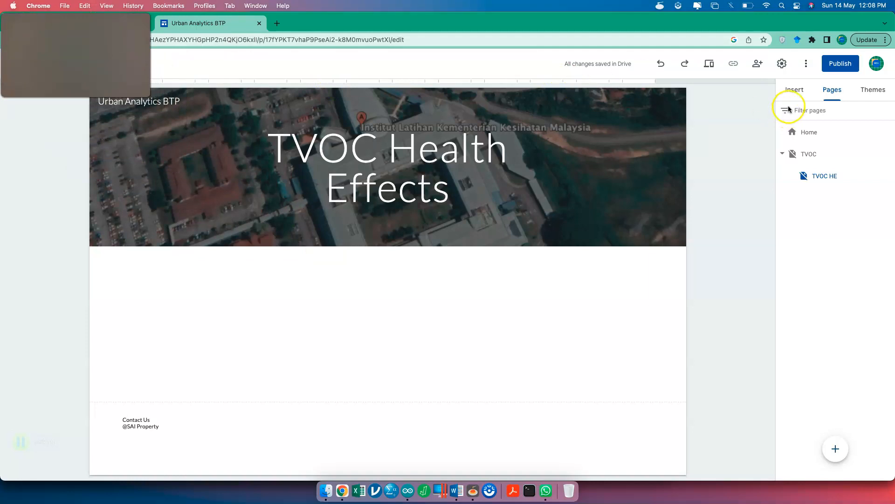
- Browse the Insert, Pages and Themes panels, then bring up the site Settings dialog
left_click(794, 90)
scroll(835, 378, "down", 5)
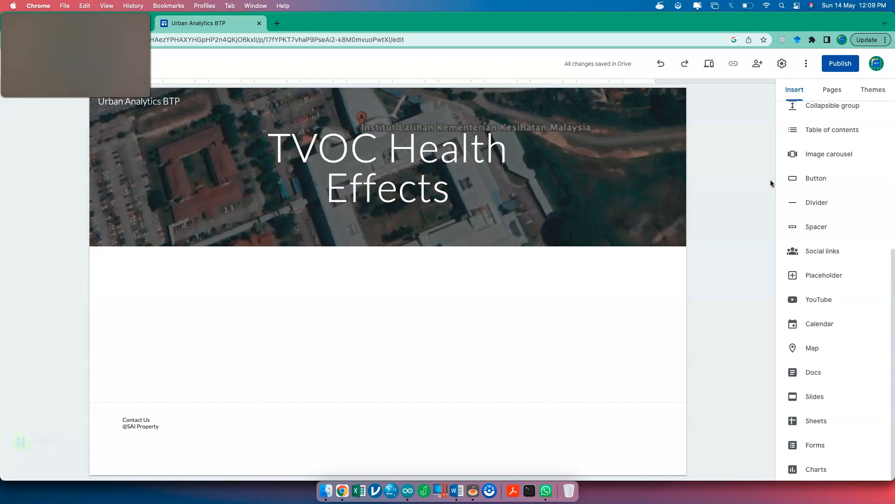
left_click(825, 93)
left_click(873, 90)
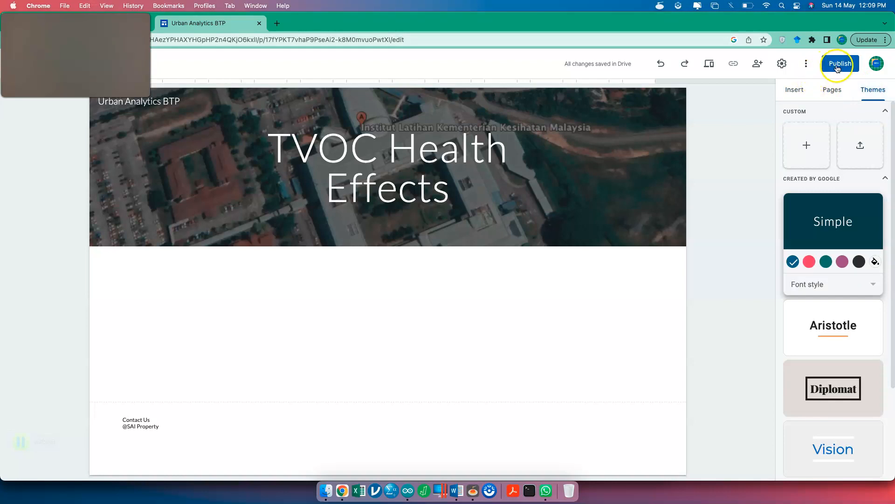
left_click(782, 64)
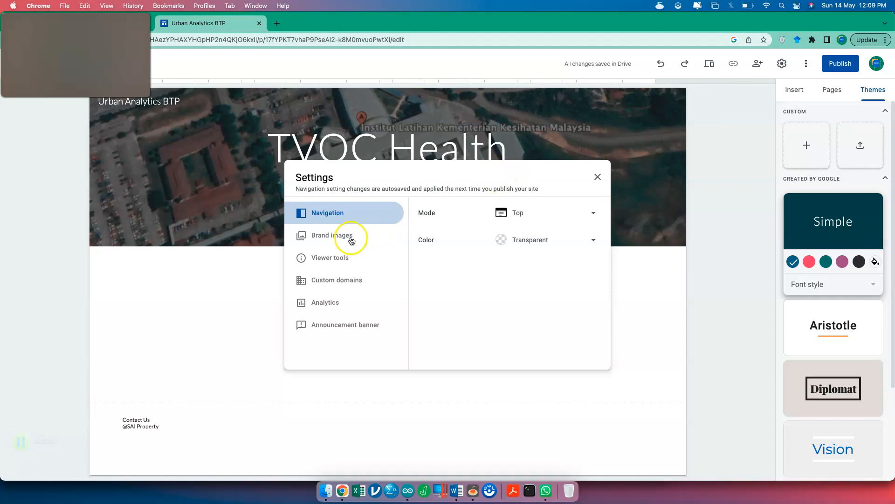
- Review the Brand images, Viewer tools, Custom domains and Analytics settings without changes, then close Settings
left_click(598, 177)
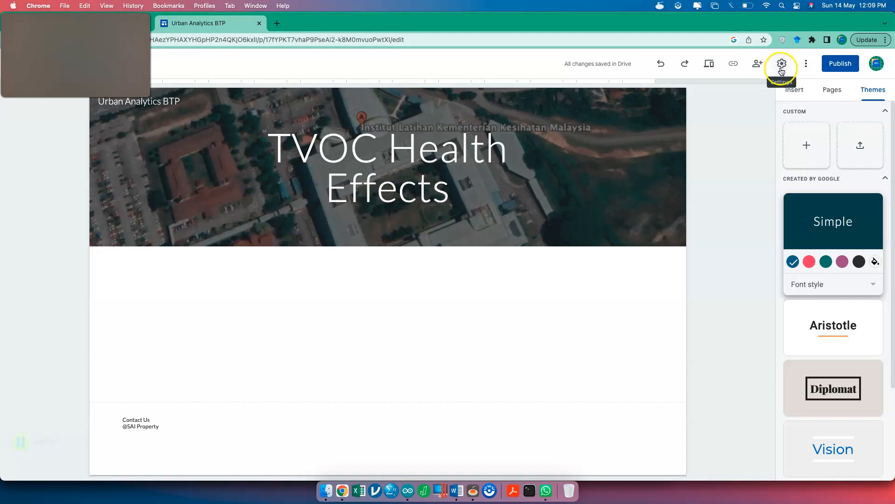
left_click(782, 65)
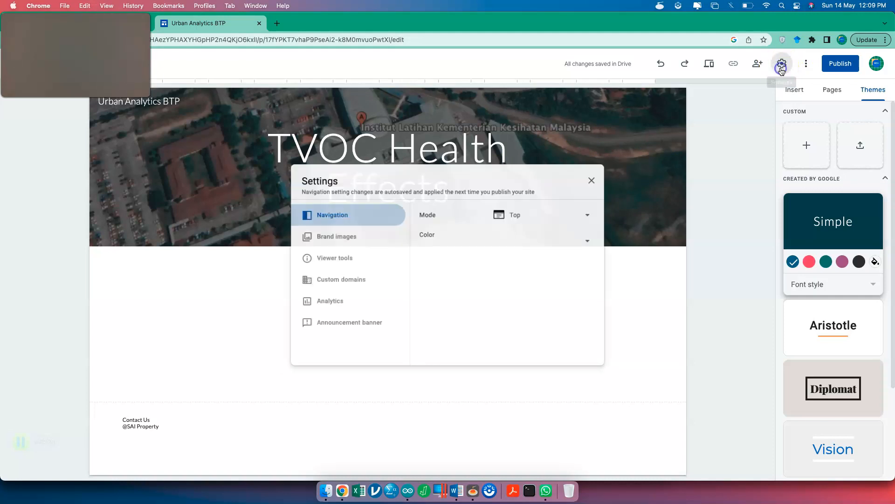
left_click(344, 230)
left_click(340, 257)
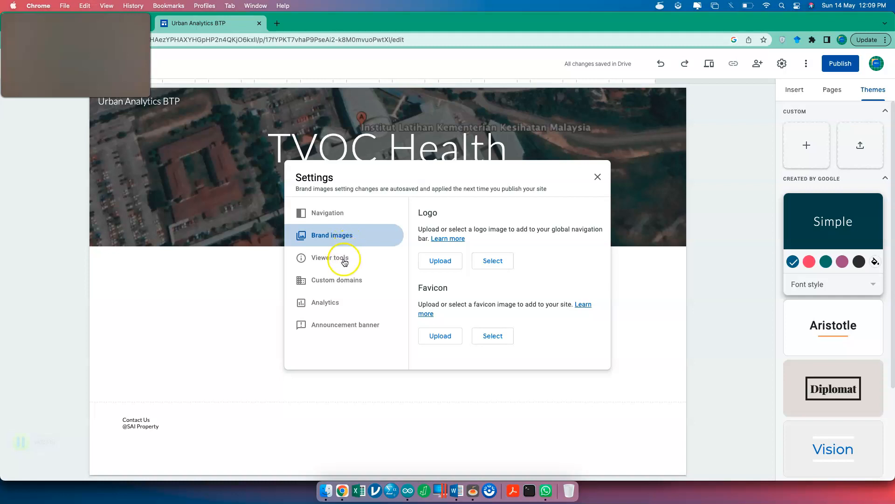
left_click(347, 285)
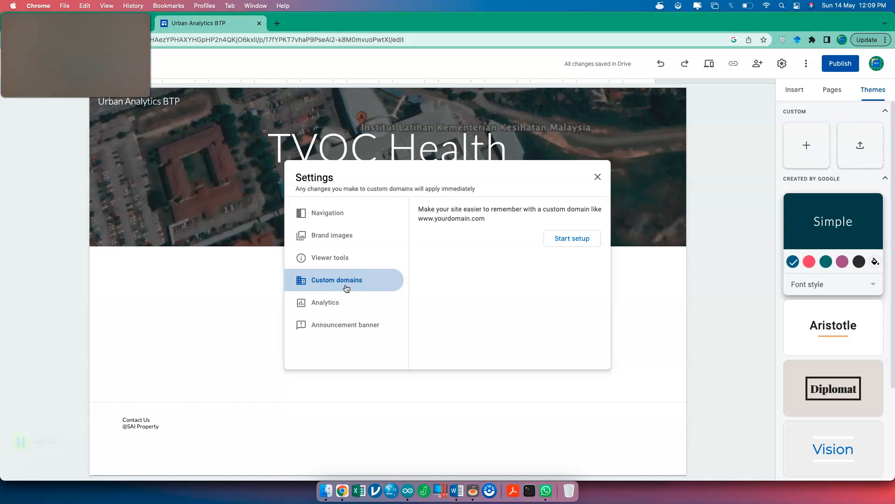
left_click(339, 305)
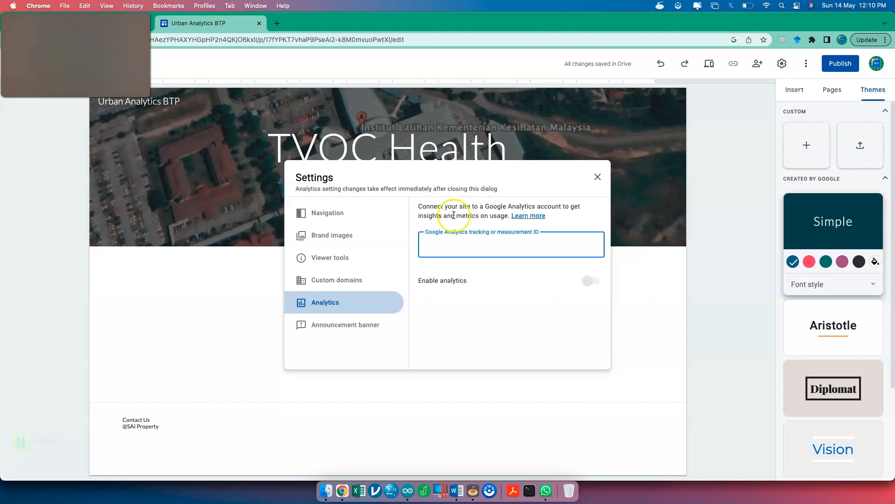
left_click(598, 176)
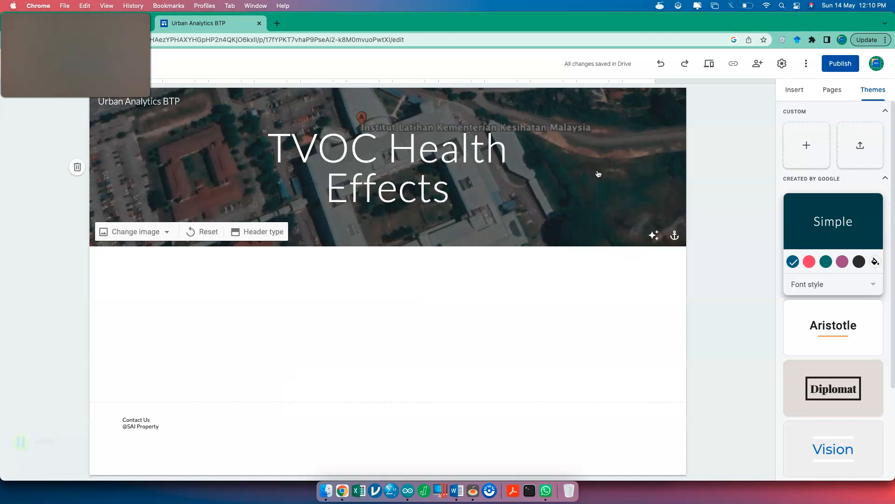
- Set the publish web address to urbanhealthuitm, since 'urbanhealth' was already taken
left_click(833, 69)
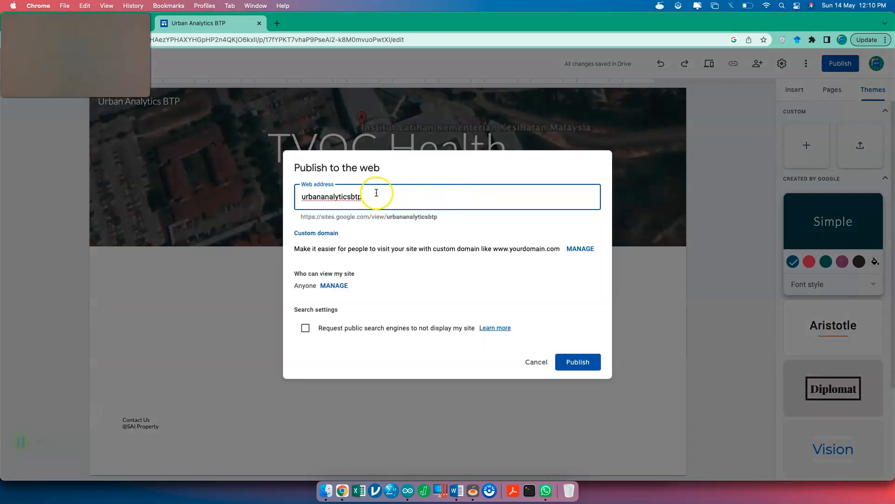
double_click(378, 198)
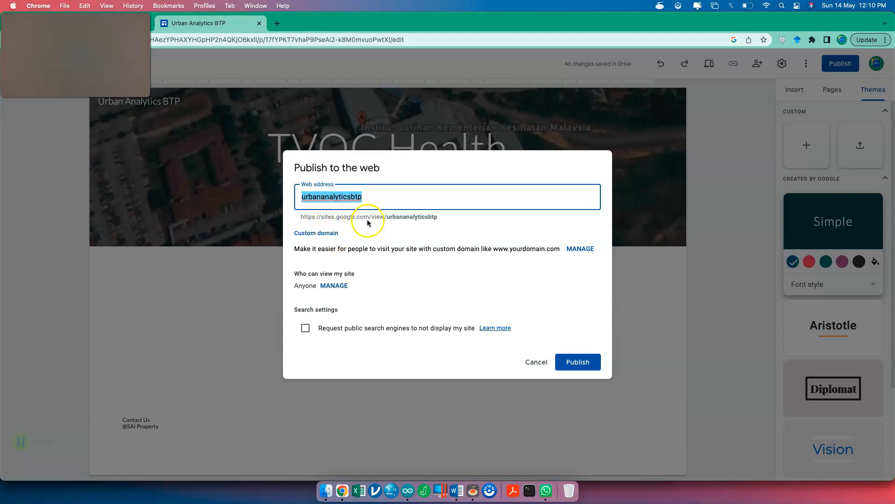
double_click(420, 201)
type("u")
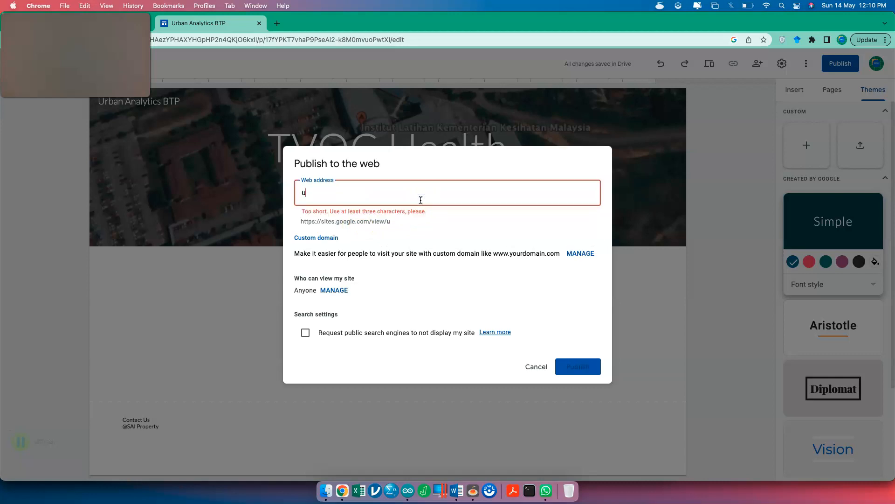
type("rbanhealth")
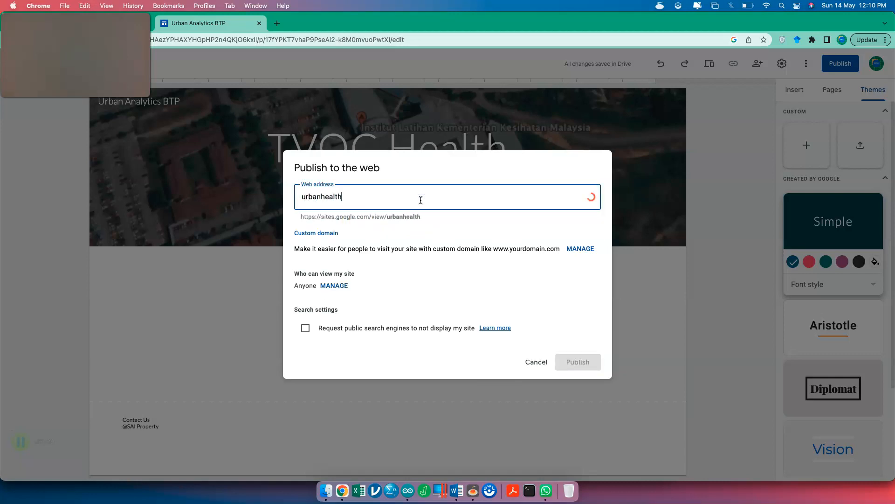
left_click(450, 237)
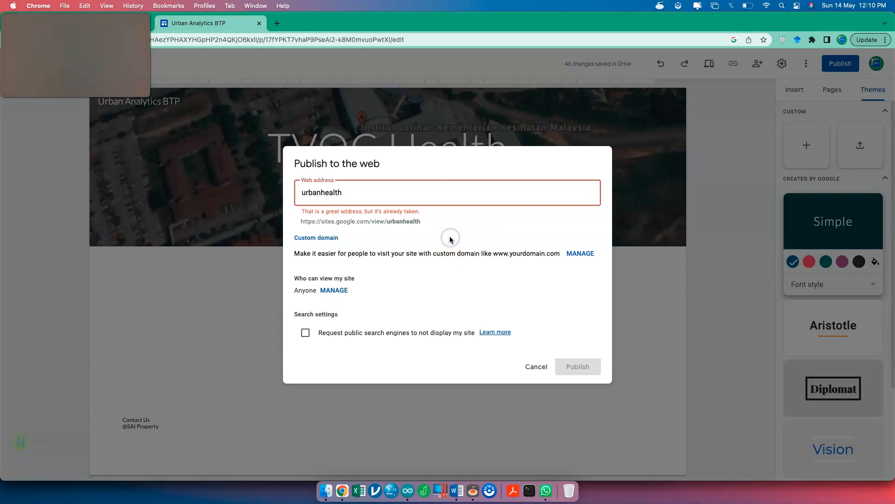
left_click(420, 194)
type("uitm")
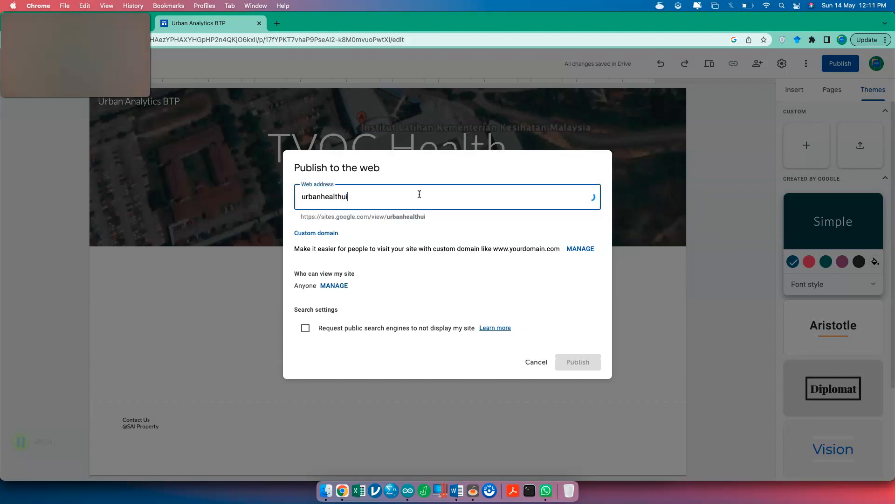
left_click(423, 233)
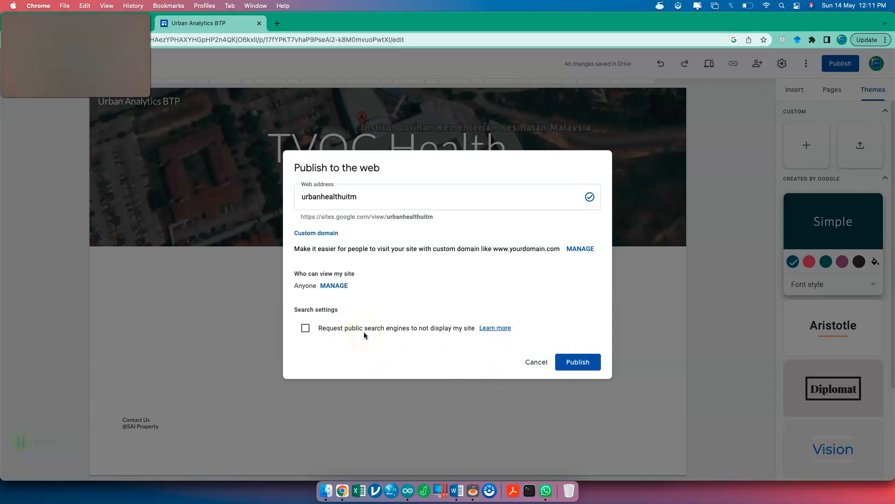
- Keep the site listable by search engines and publish it
left_click(335, 332)
left_click(335, 332)
left_click(571, 367)
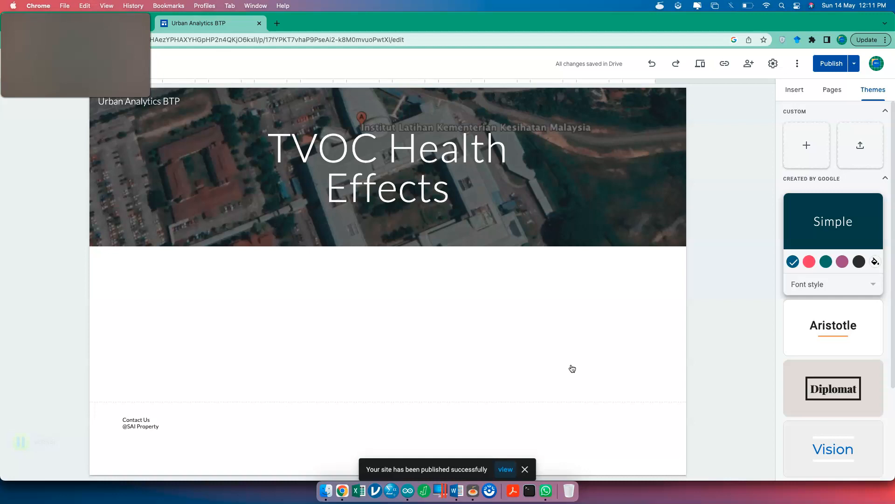
- In a new Chrome tab, reduce the autocompleted address to sites.google.com/
left_click(277, 23)
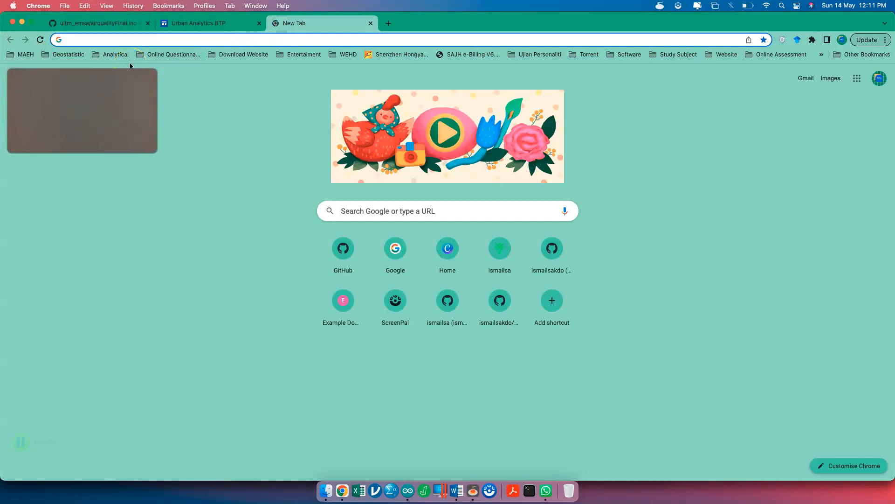
left_click(145, 39)
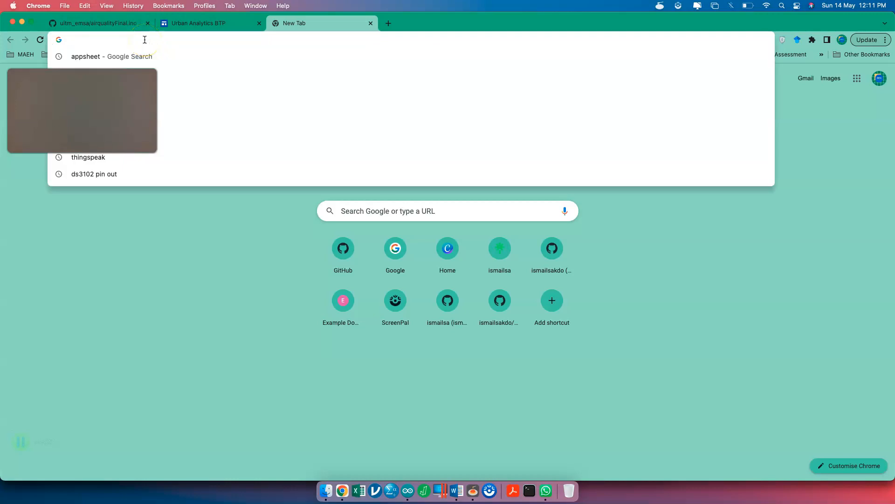
type("site")
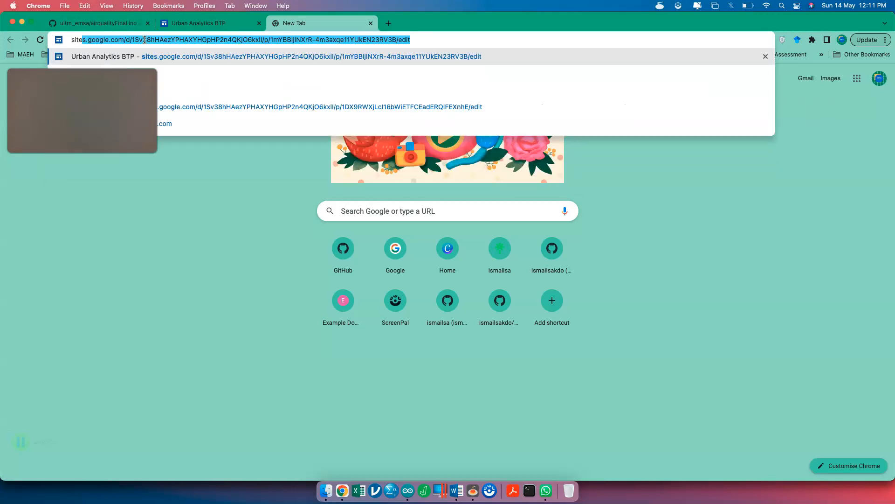
left_click(144, 39)
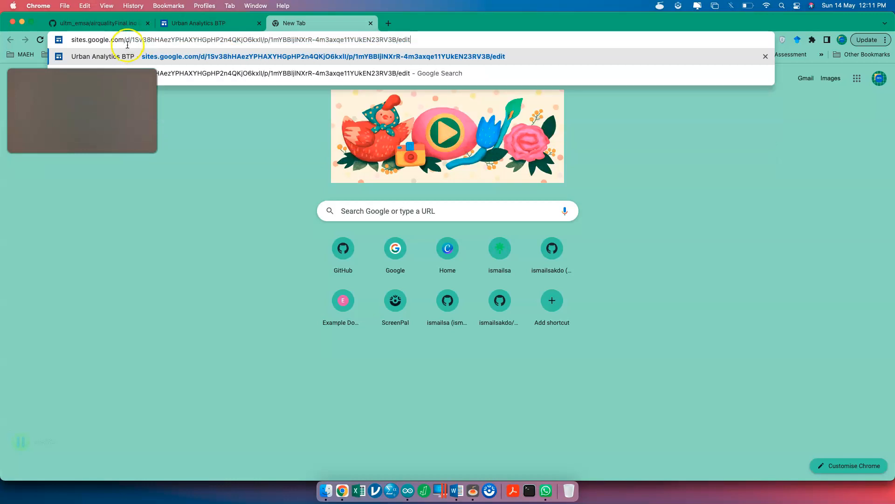
triple_click(128, 40)
left_click(127, 41)
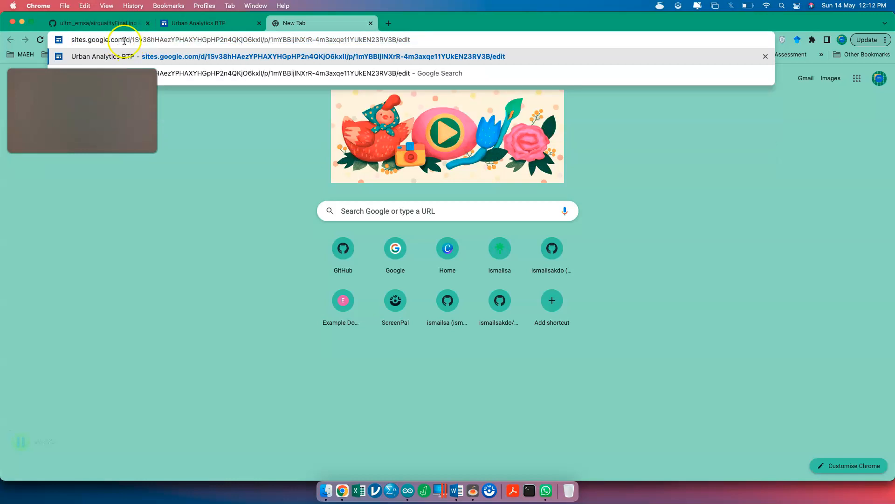
left_click_drag(127, 41, 256, 44)
key("BackSpace")
- Complete the address as sites.google.com/view/urbanhealthuitm, correcting the site name, and load it
type("vi")
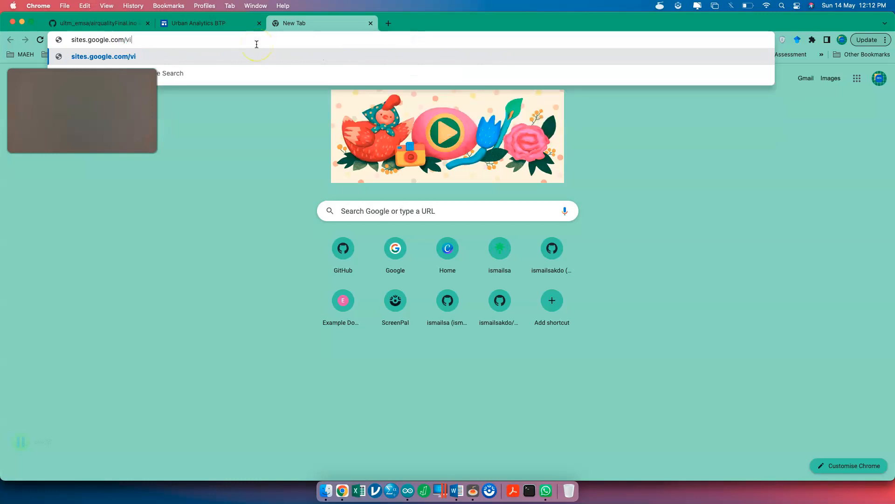
type("ew/")
type("urbananalytics")
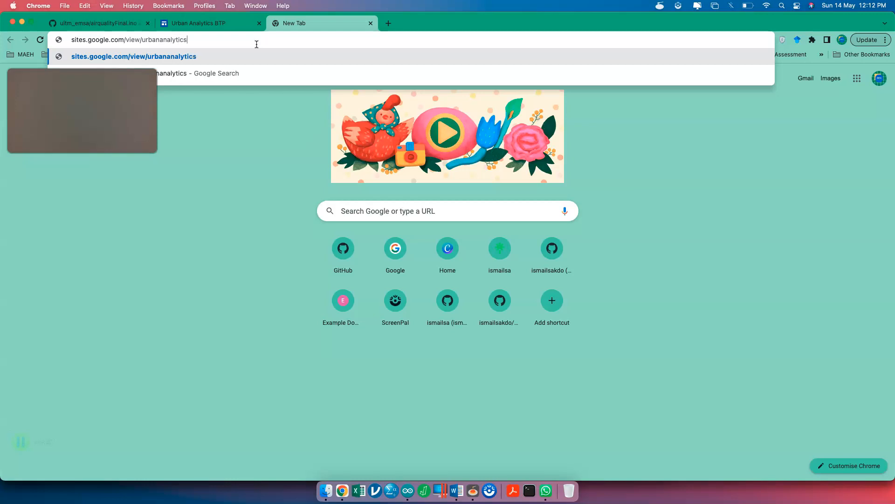
key("BackSpace")
key("BackSpace")
key("BackSpace")
key("BackSpace")
key("BackSpace")
key("BackSpace")
key("BackSpace")
key("BackSpace")
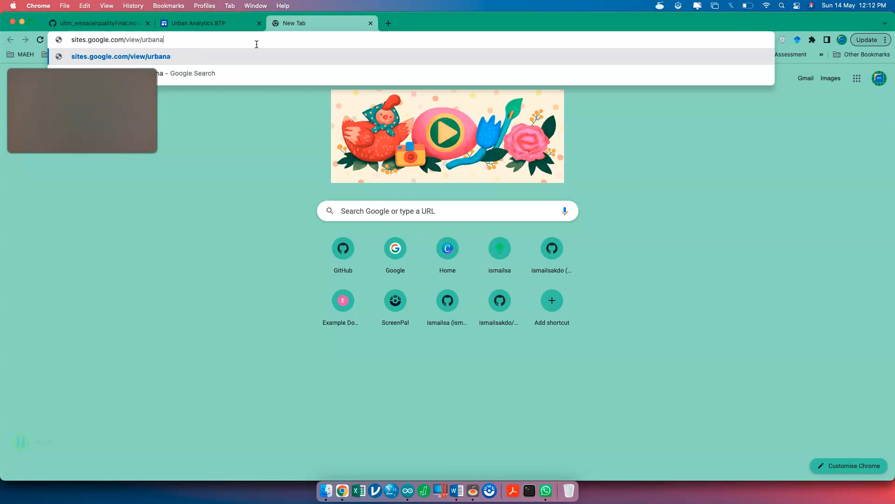
key("BackSpace")
type("healthui")
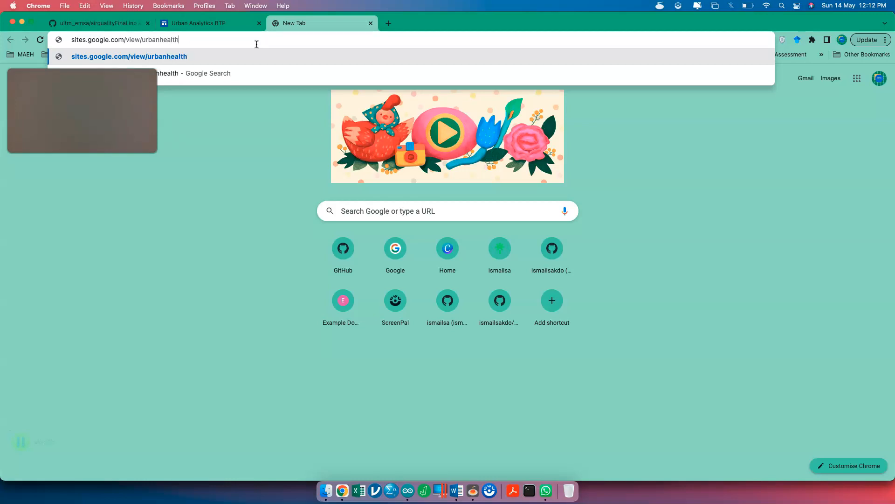
type("tm")
key("Return")
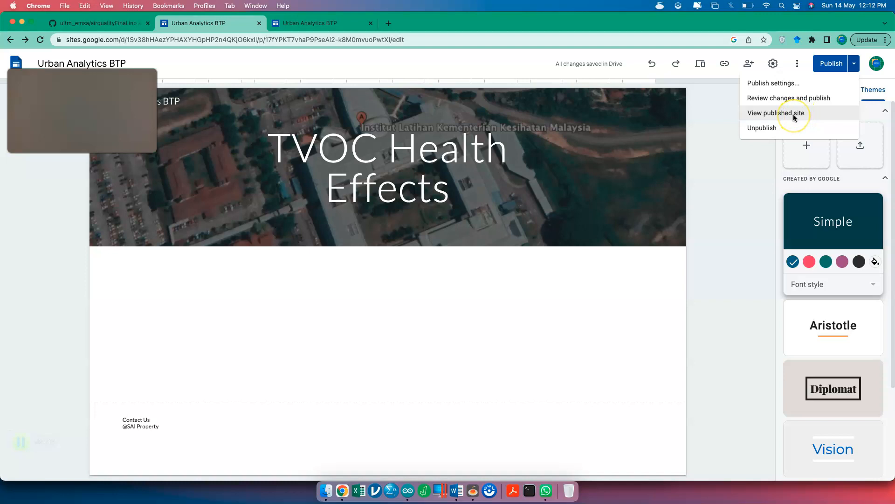
- View the published site, visit the TVOC page from its home card, and return home
left_click(795, 118)
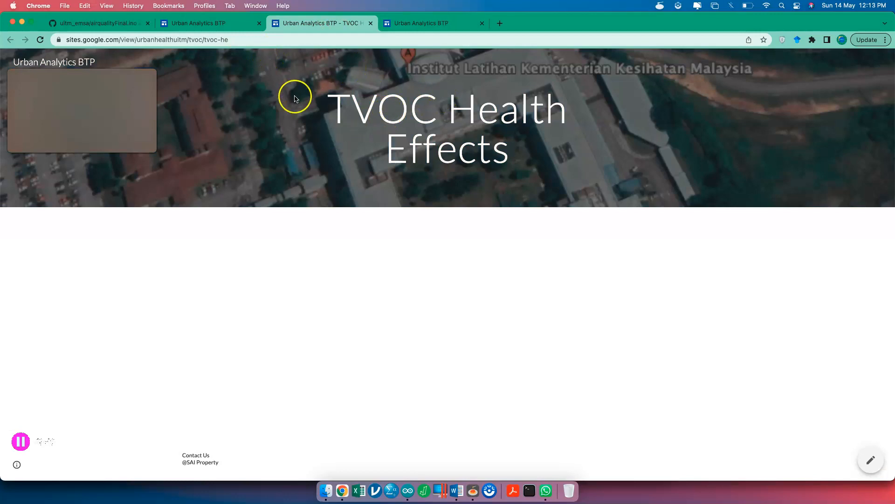
left_click(67, 62)
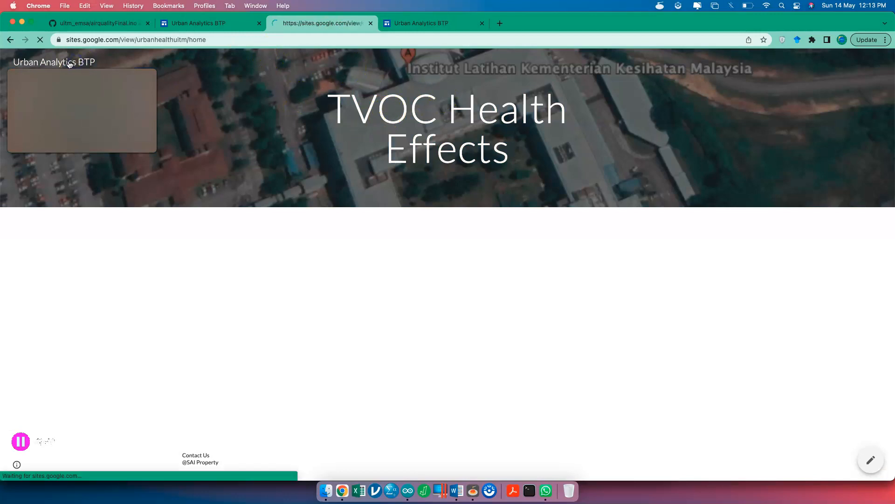
scroll(433, 340, "down", 10)
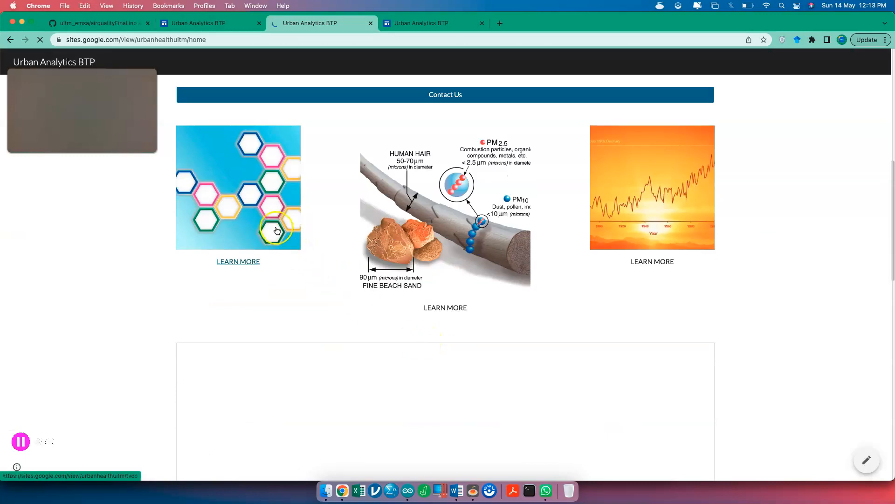
left_click(277, 230)
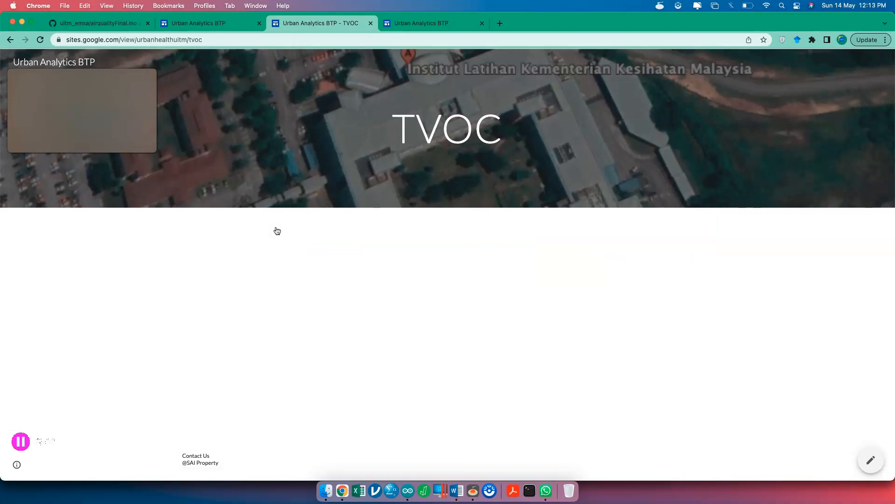
left_click(66, 60)
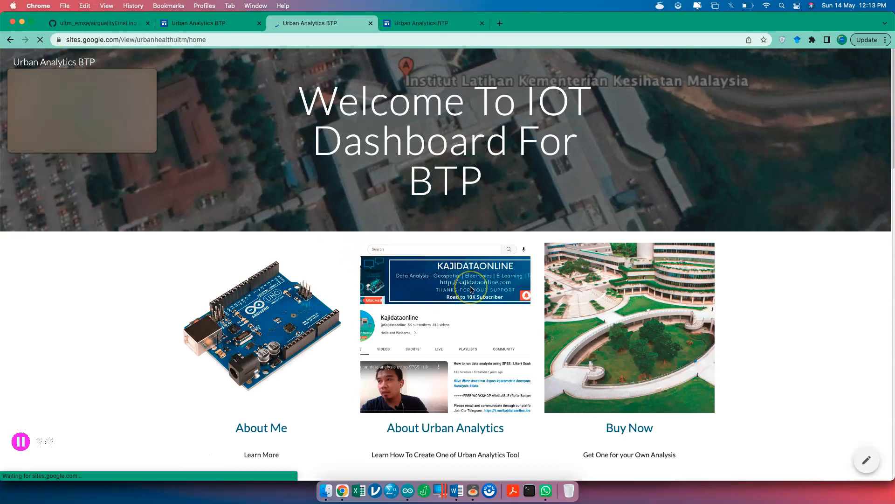
- Scroll the live home page and step through the slideshow to the final Terima Kasih slide
scroll(470, 286, "down", 10)
scroll(470, 286, "up", 3)
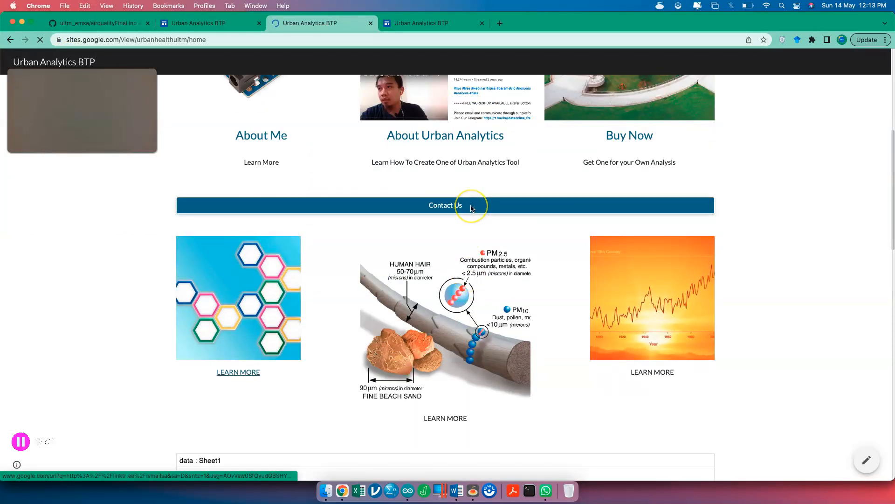
scroll(471, 207, "down", 8)
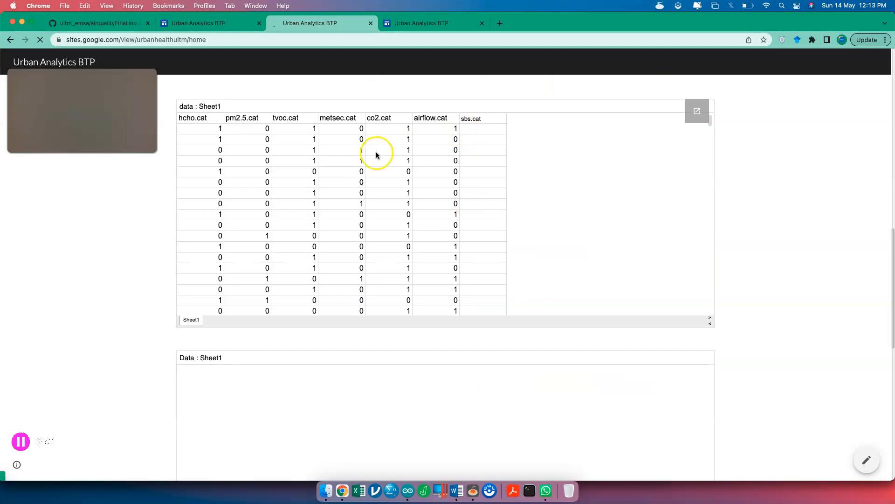
scroll(473, 196, "down", 5)
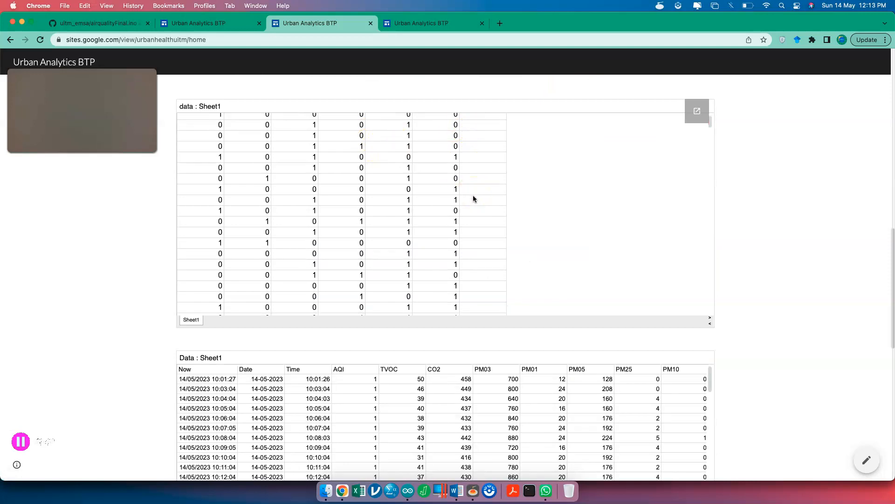
scroll(490, 343, "down", 10)
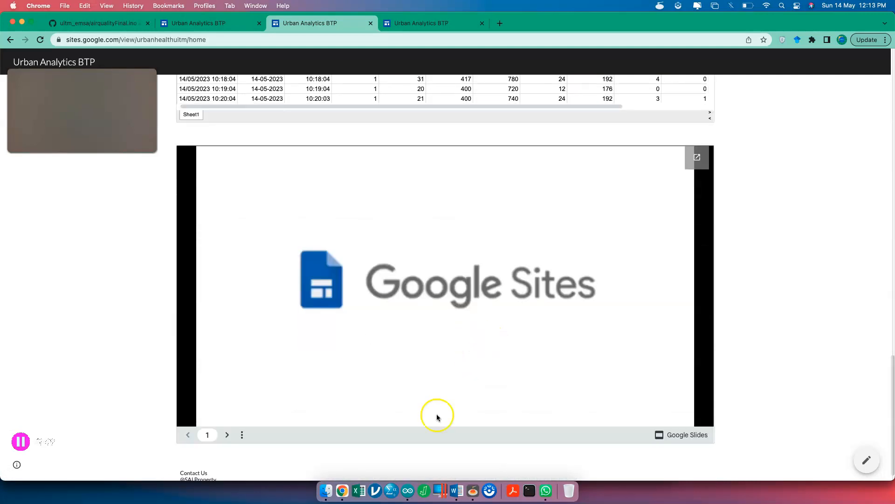
left_click(227, 435)
left_click(227, 434)
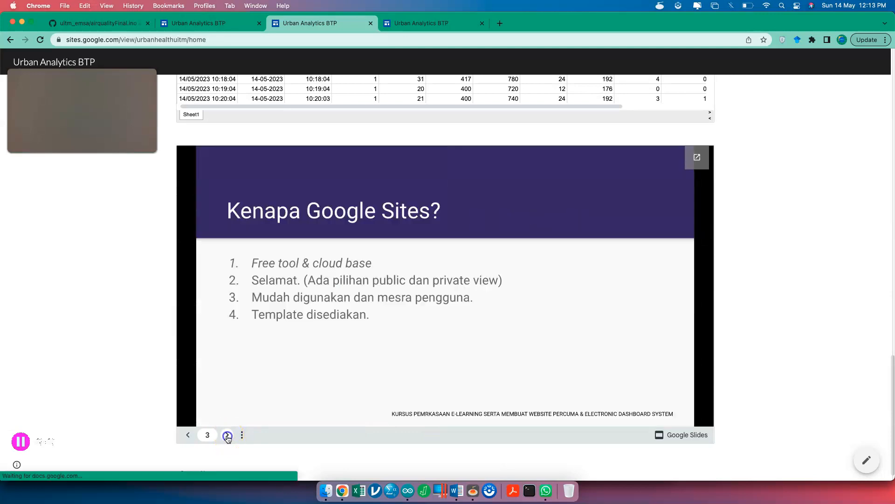
left_click(227, 434)
left_click(227, 434)
left_click(227, 435)
left_click(228, 435)
left_click(227, 435)
left_click(227, 435)
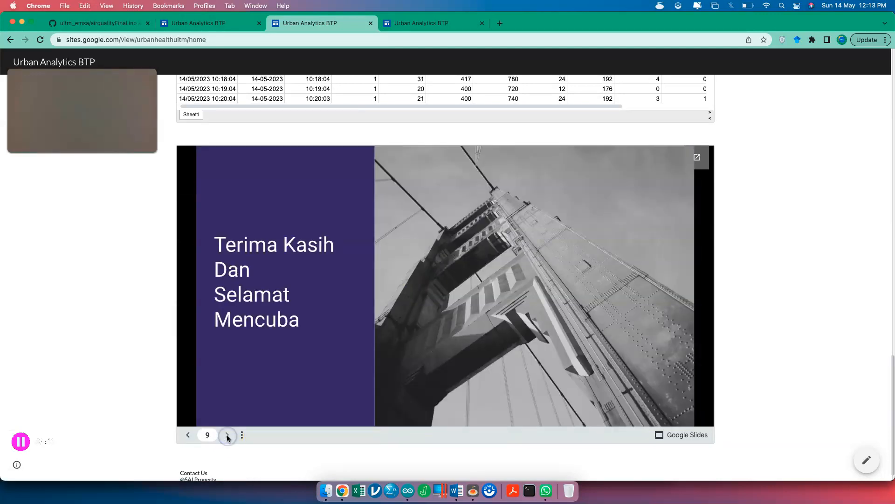
scroll(384, 389, "down", 1)
scroll(383, 389, "up", 2)
scroll(383, 389, "up", 20)
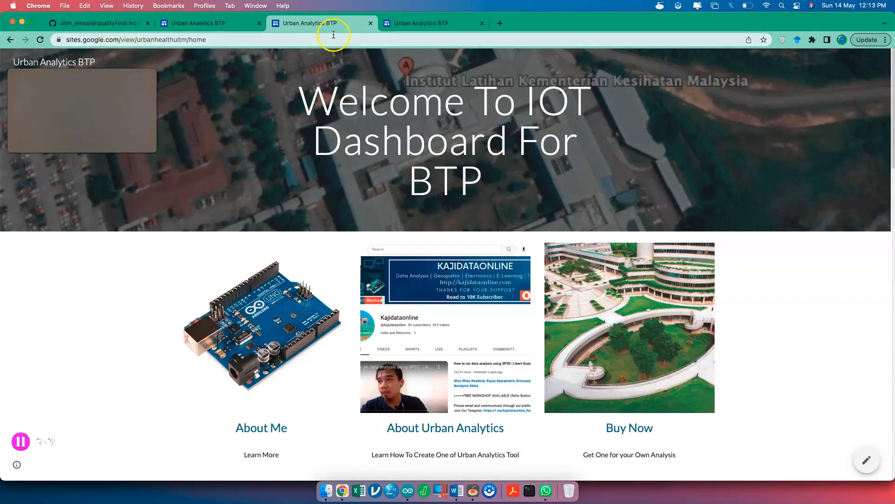
- Close both live-site tabs and check for unpublished changes before returning to the editor
left_click(371, 24)
left_click(370, 24)
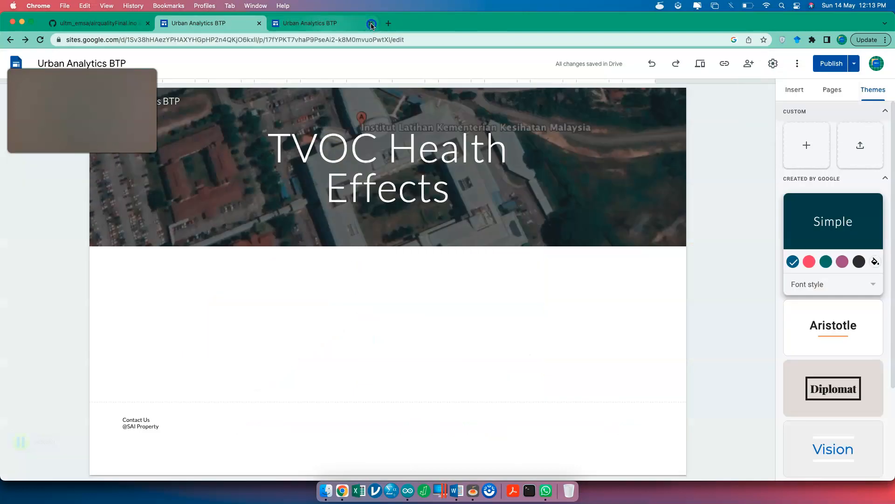
left_click(832, 63)
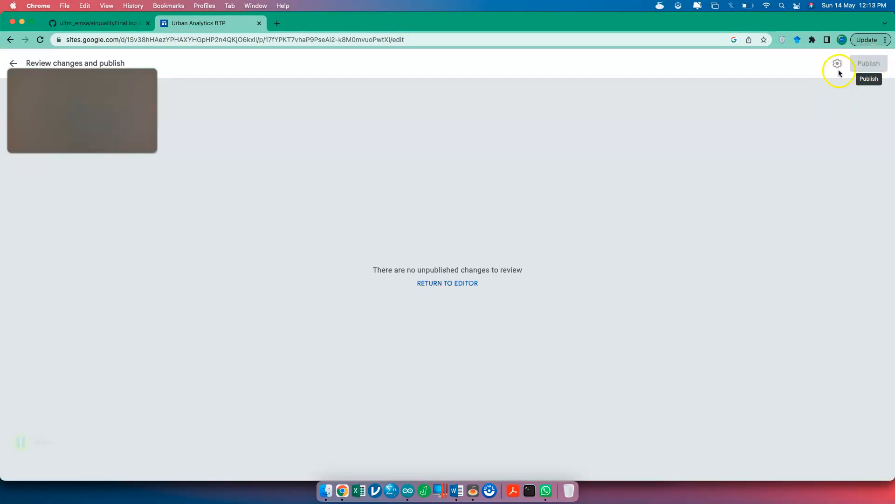
left_click(13, 64)
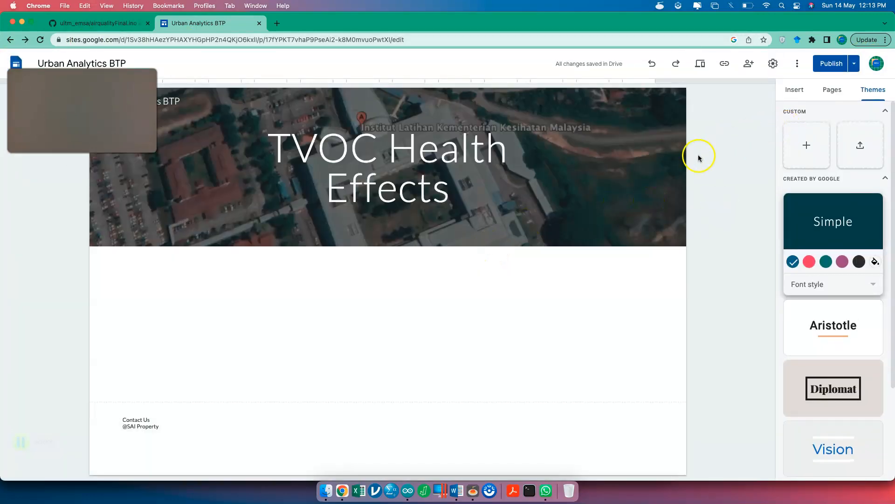
- Bring the Home page up in the editor from the Pages list
left_click(797, 99)
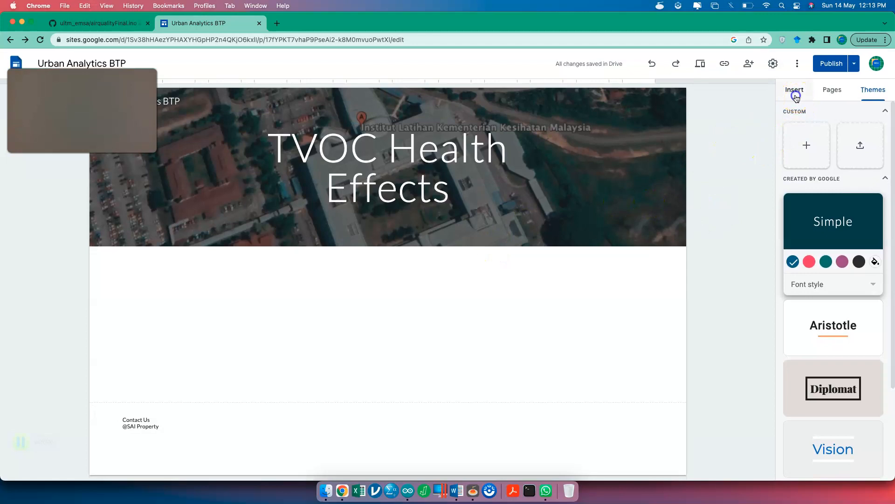
left_click(832, 88)
left_click(809, 137)
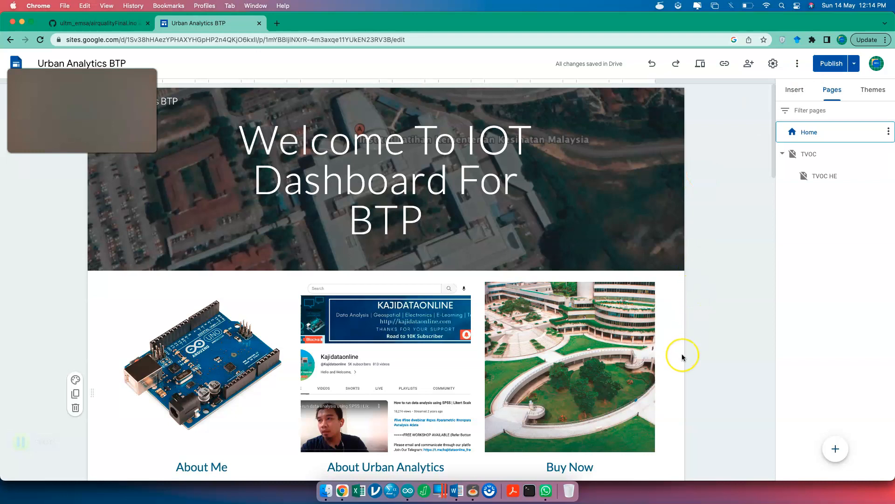
scroll(682, 358, "down", 2)
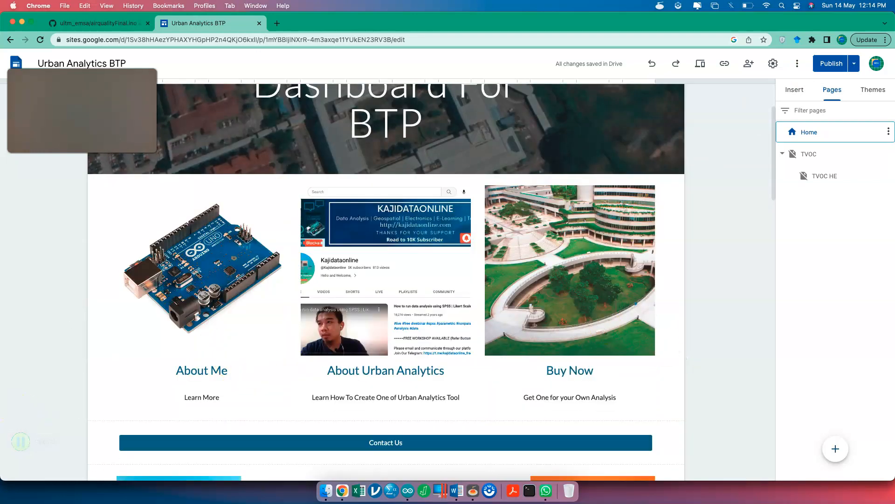
left_click(853, 66)
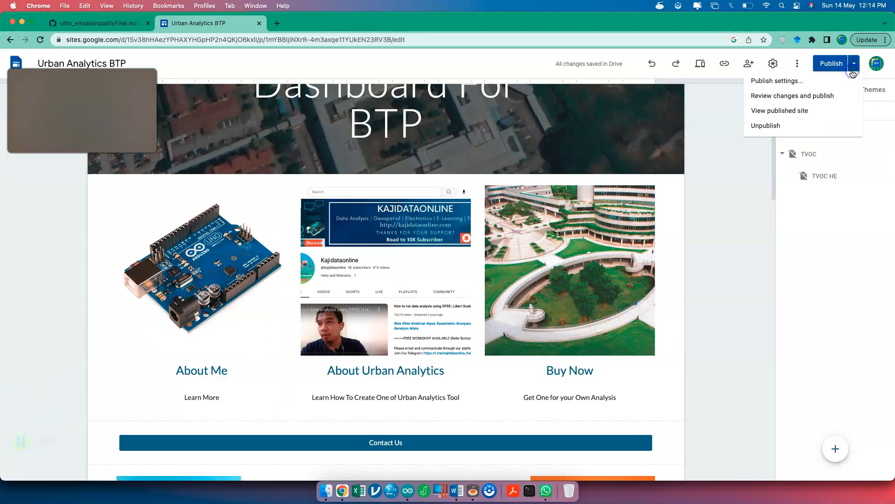
- View the live home page in a new tab and scroll down to its cards and data sheet
left_click(814, 114)
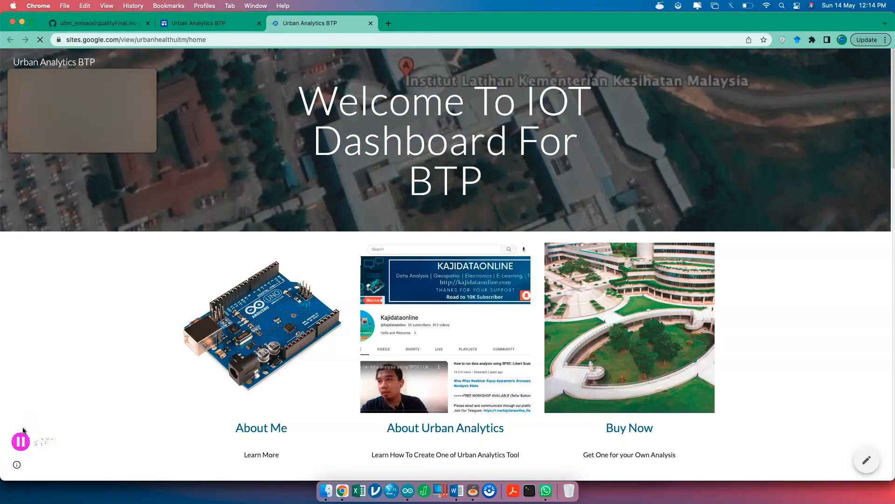
scroll(231, 425, "down", 6)
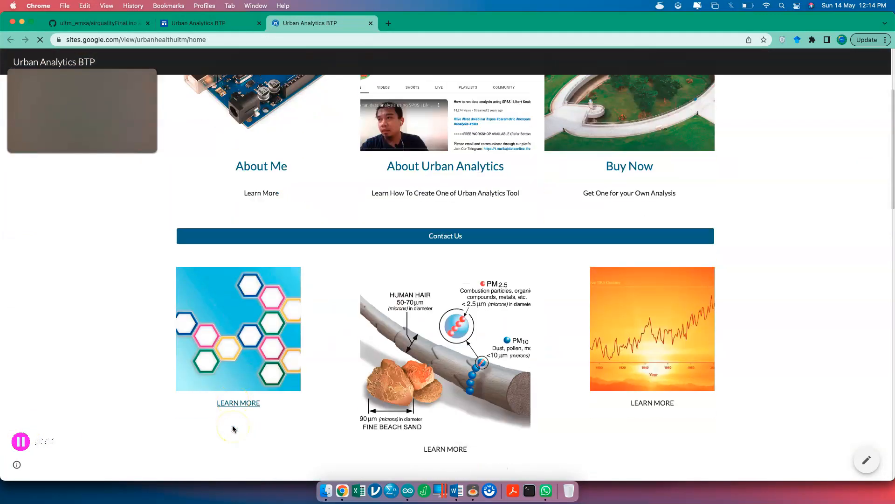